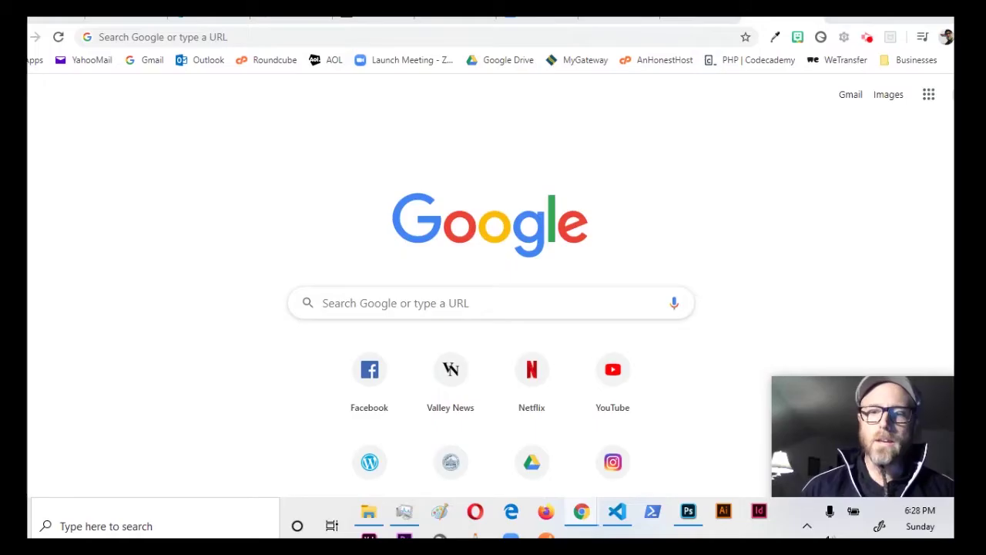
Back in Photoshop, create a 5184 × 3456 px white-background document from the recent presets
left_click(688, 511)
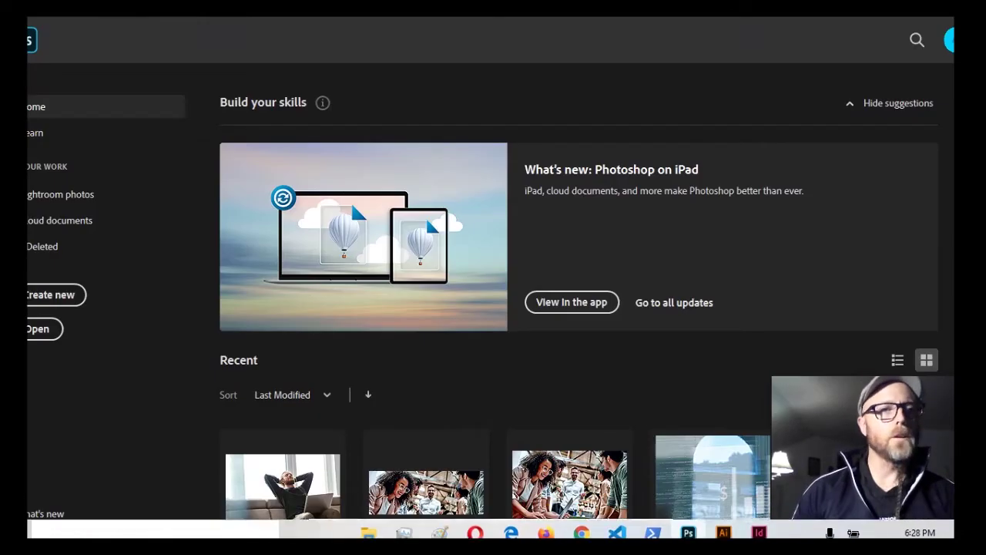
left_click(61, 308)
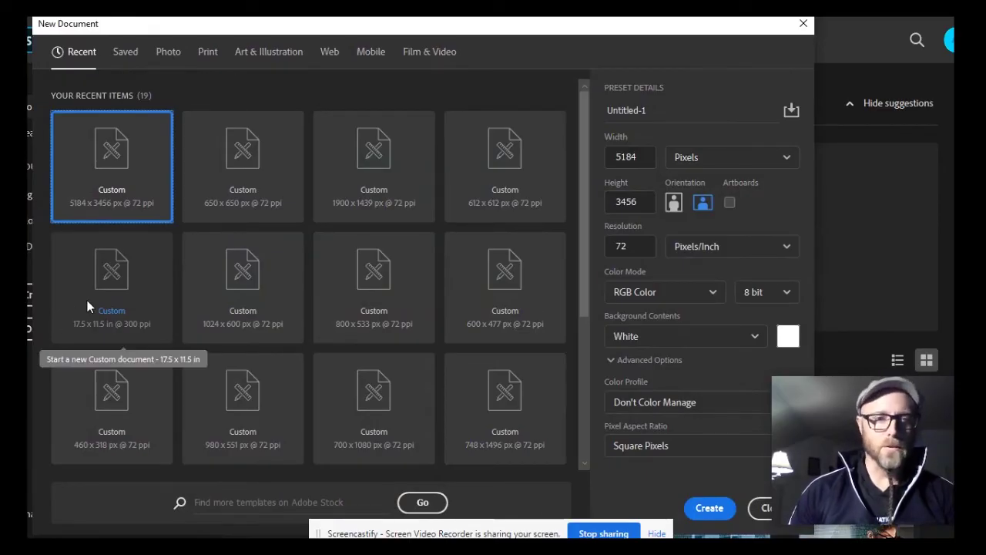
scroll(127, 271, "down", 3)
scroll(127, 271, "up", 3)
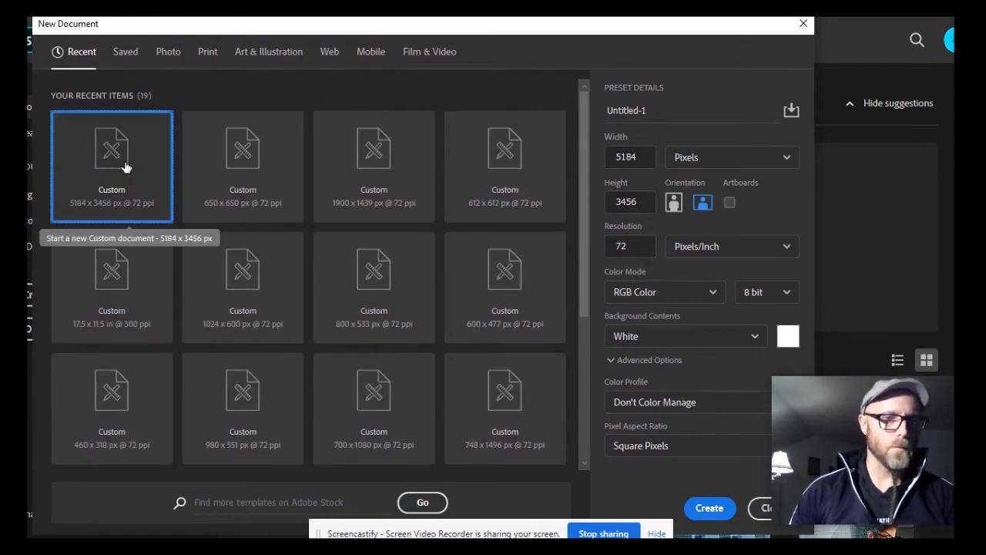
left_click(724, 511)
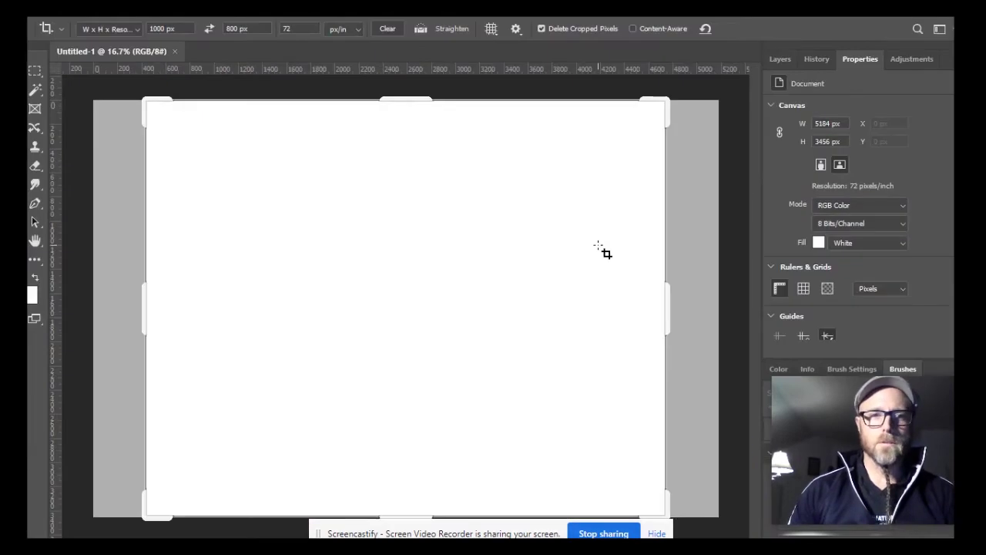
Select the Brush tool and close the floating Brushes and Brush Settings panels
left_click(35, 90)
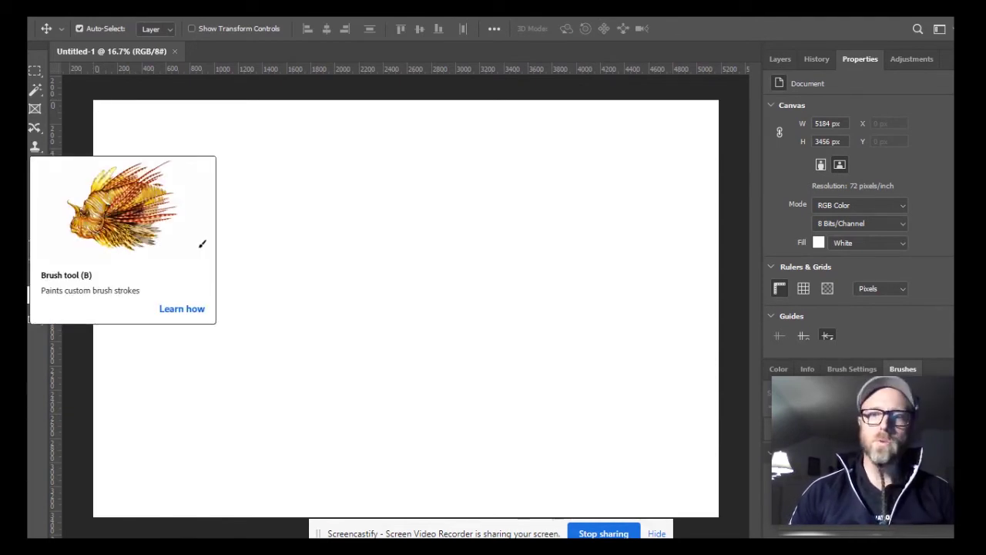
left_click(35, 147)
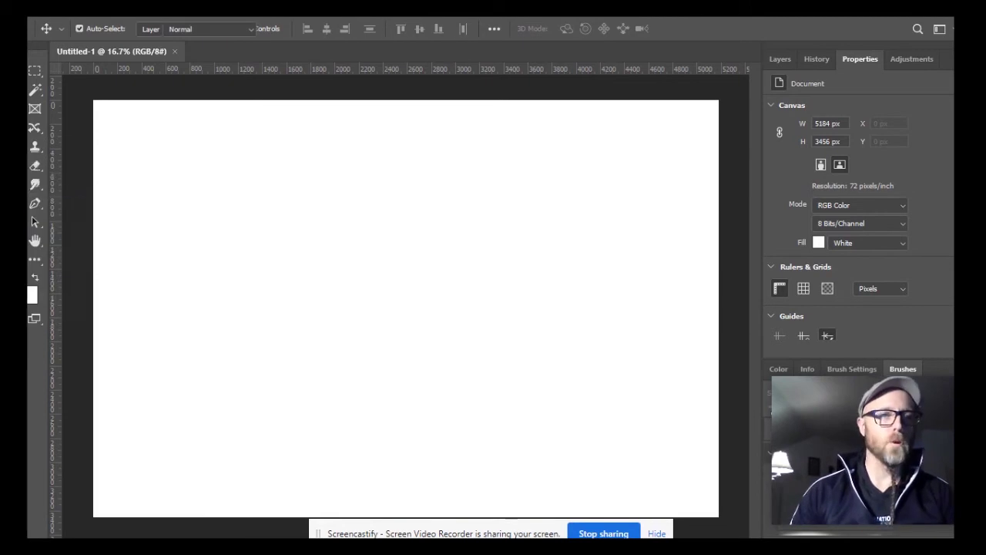
left_click(70, 146)
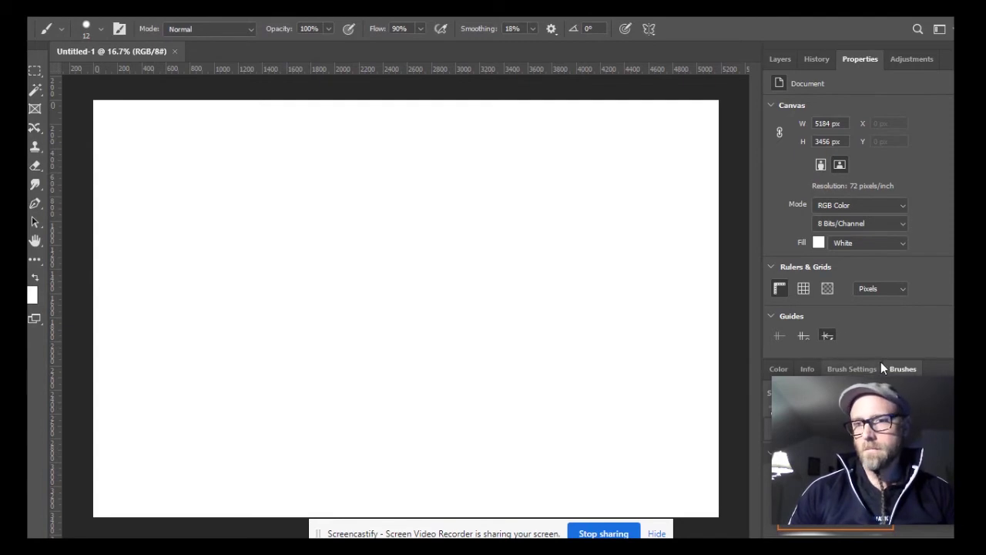
left_click_drag(901, 369, 450, 247)
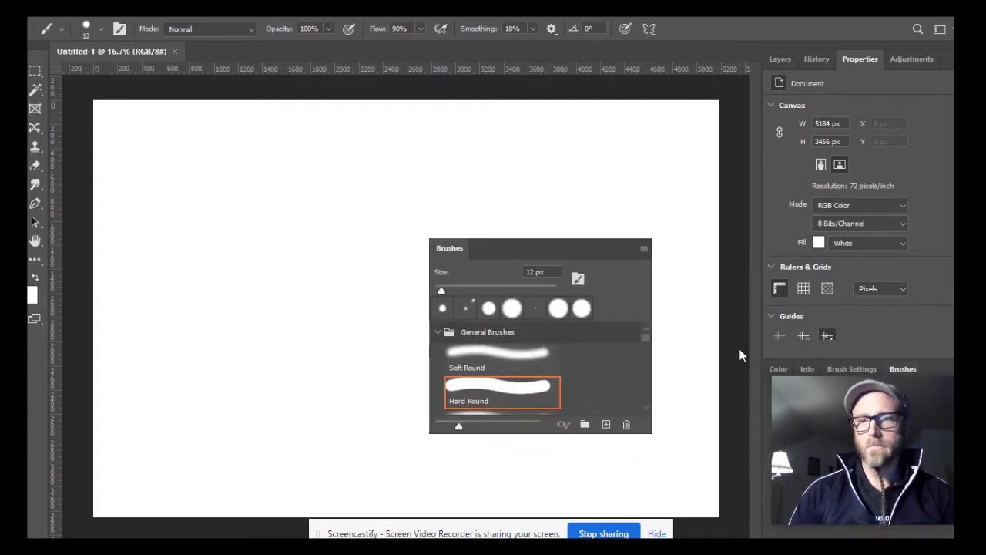
left_click(693, 234)
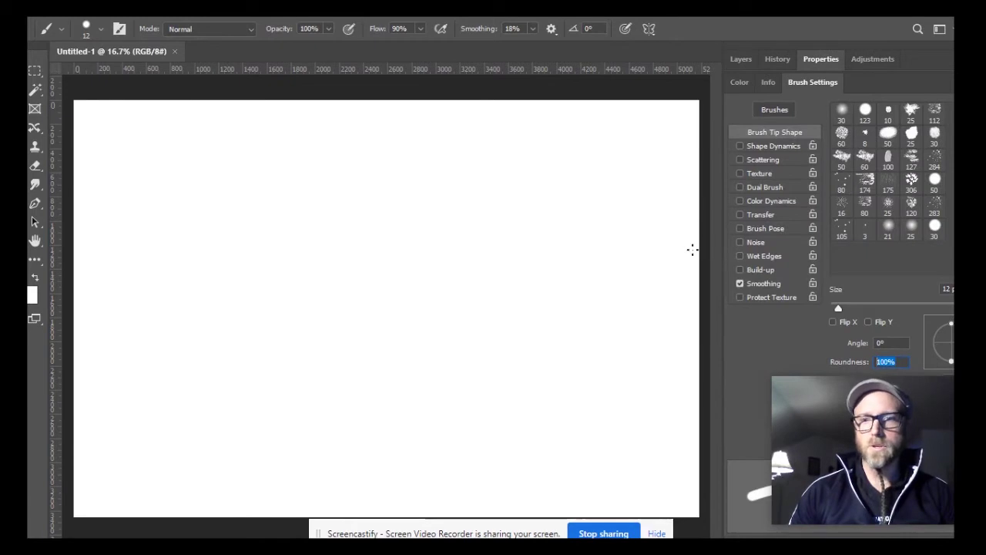
left_click_drag(821, 88, 445, 169)
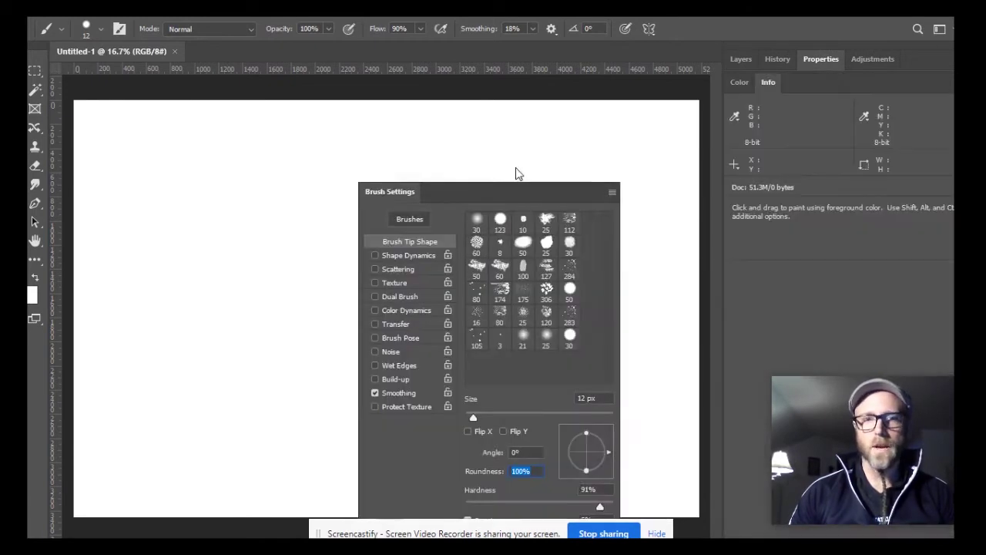
left_click(622, 179)
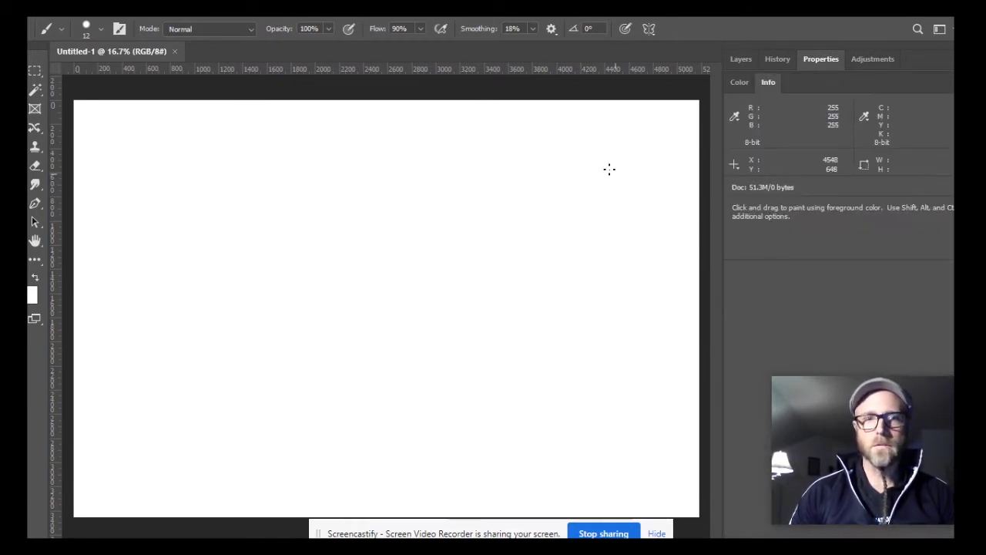
Reopen Brushes and Brush Settings from the Window menu and dock them as tabs together
key("alt+w")
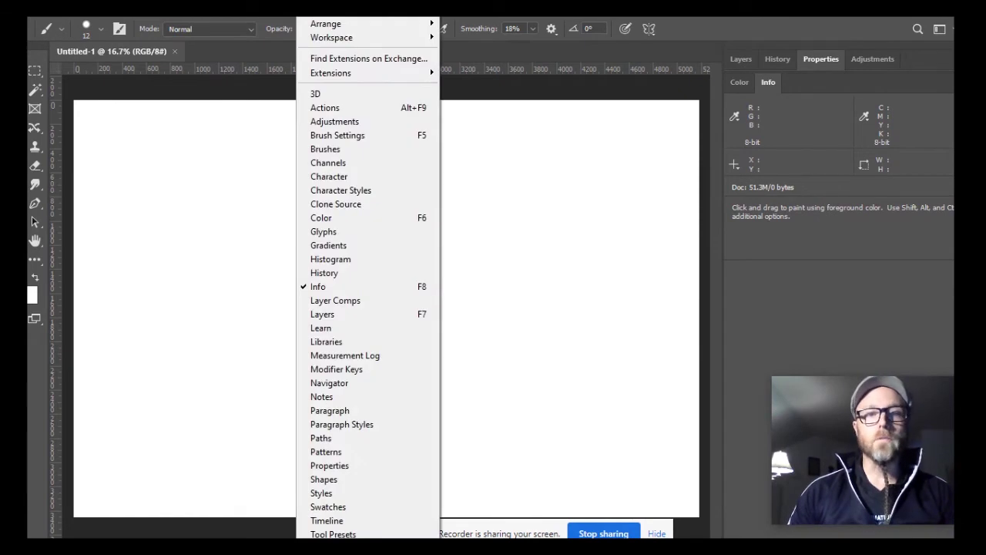
left_click(304, 20)
mouse_move(300, 17)
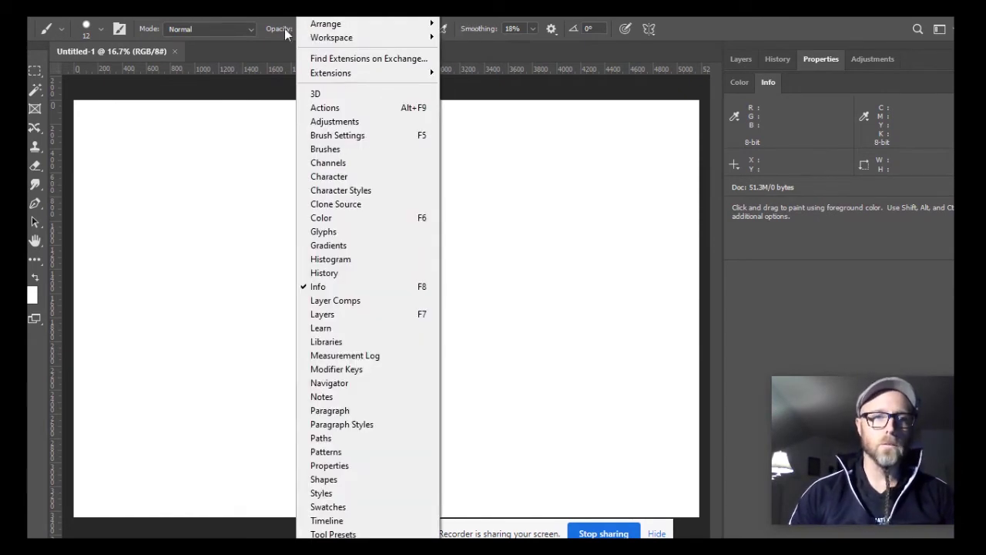
left_click(336, 151)
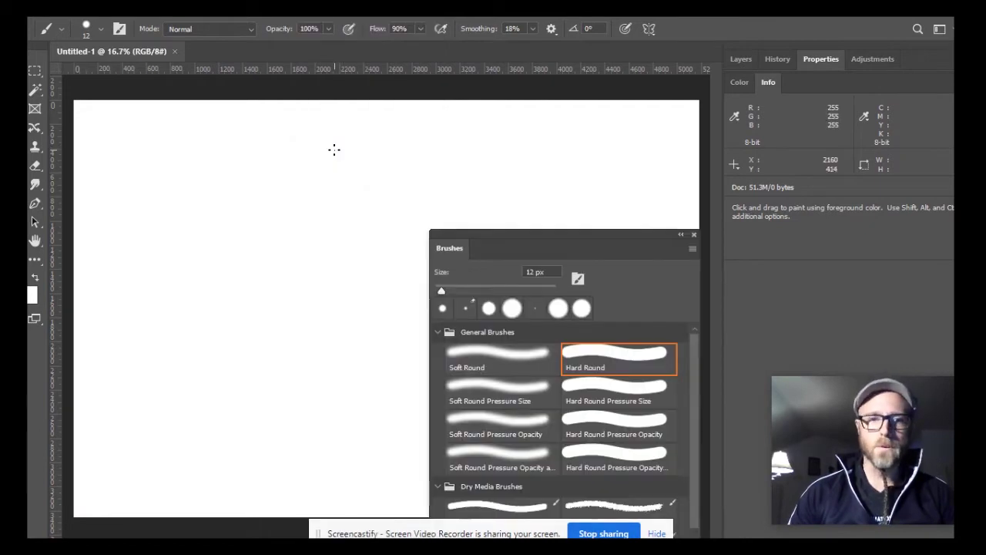
key("alt+w")
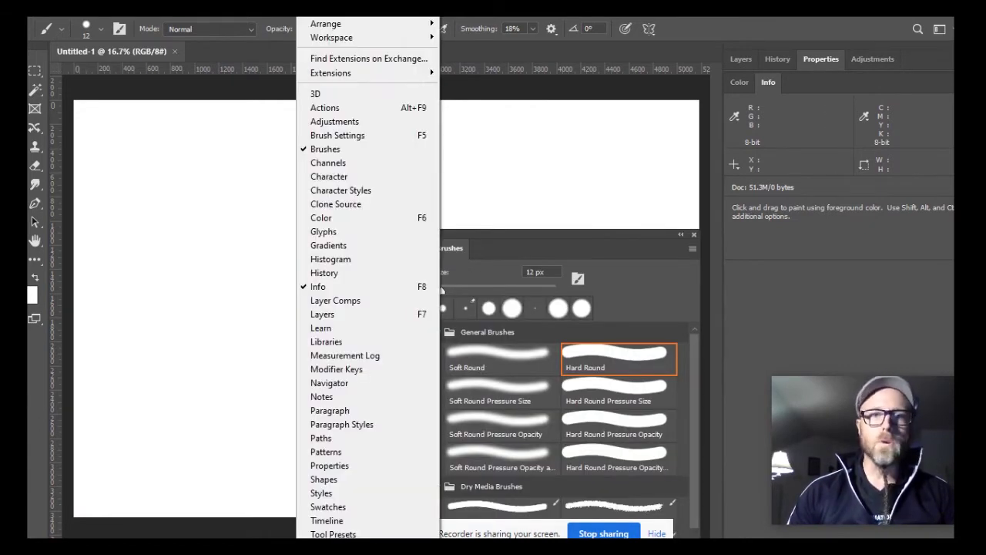
left_click(329, 135)
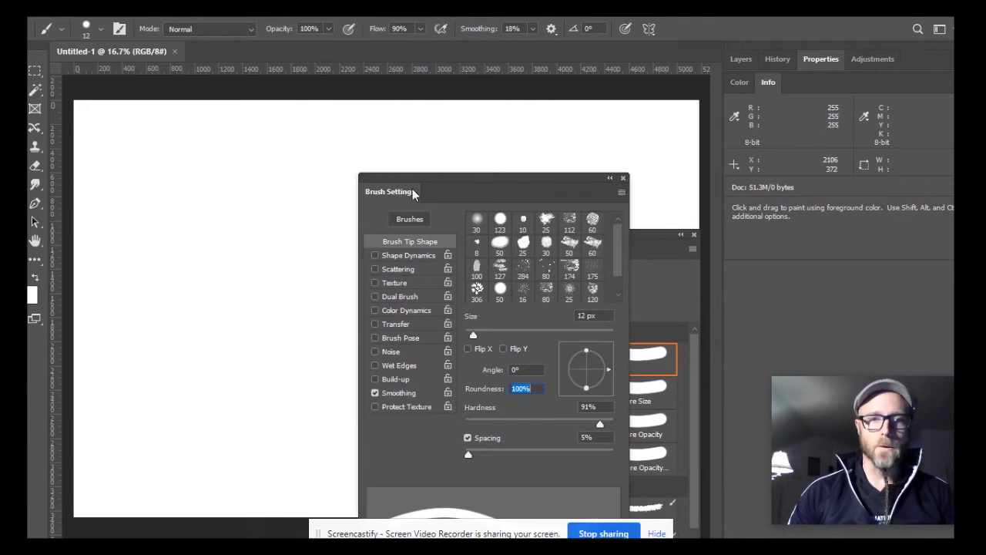
mouse_move(401, 202)
left_mouse_down()
mouse_move(489, 249)
mouse_move(745, 158)
mouse_move(818, 72)
mouse_move(810, 84)
mouse_move(802, 72)
left_mouse_up()
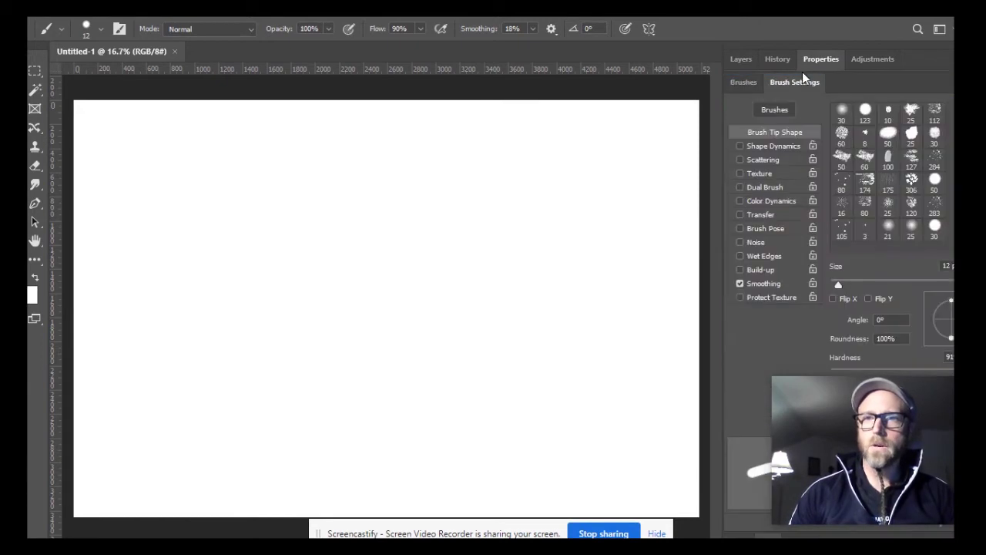
Show the brush presets, paint a thin test stroke, and undo it
left_click(735, 81)
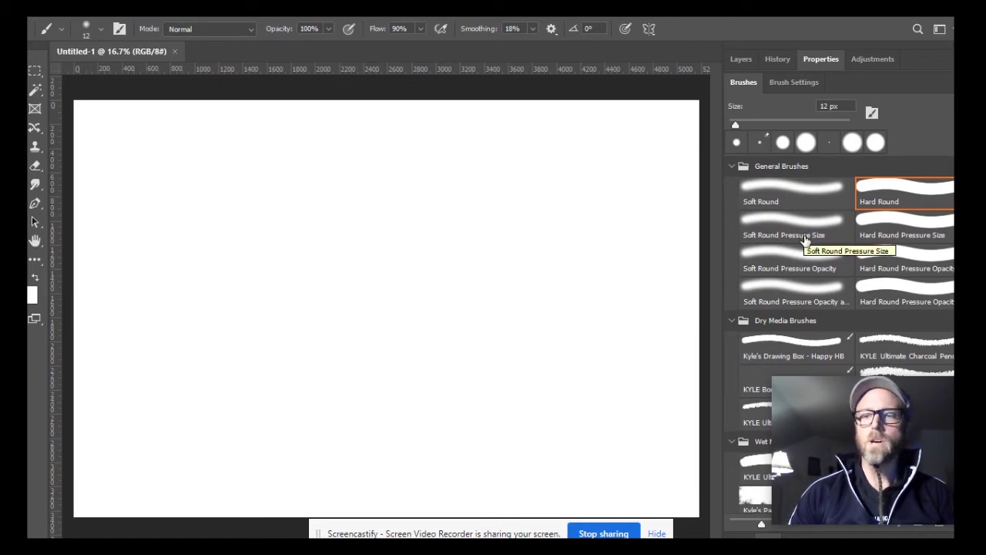
scroll(805, 241, "down", 1)
scroll(803, 241, "up", 1)
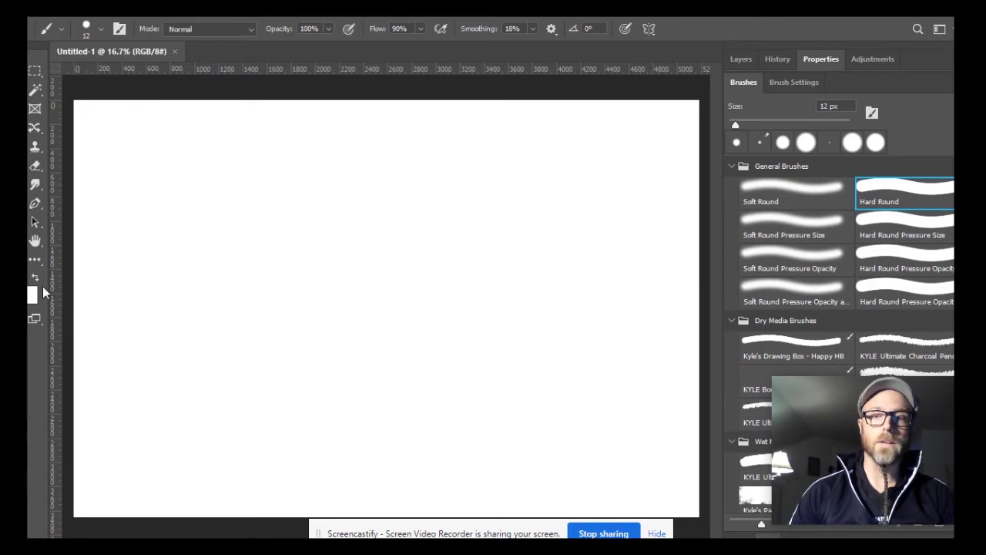
left_click_drag(180, 269, 501, 262)
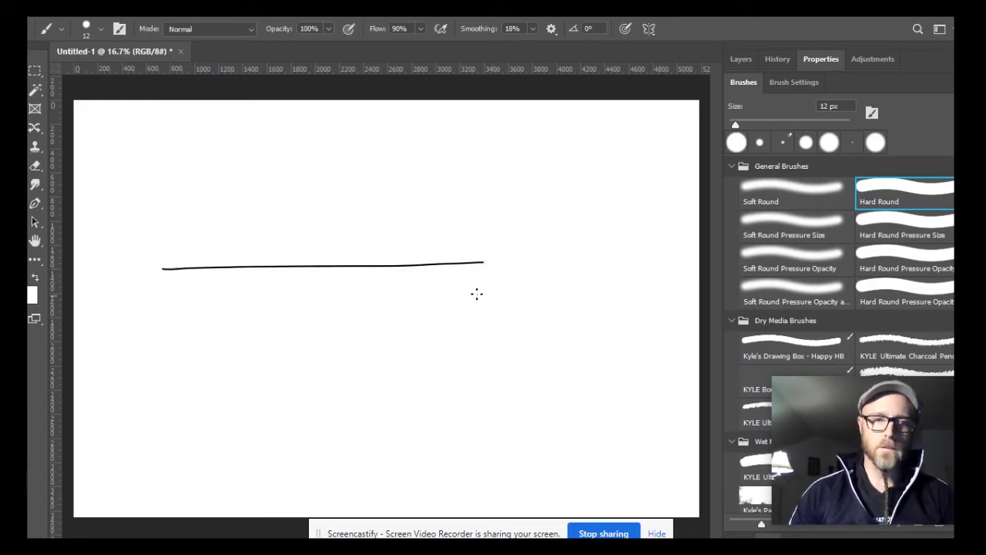
key("ctrl+z")
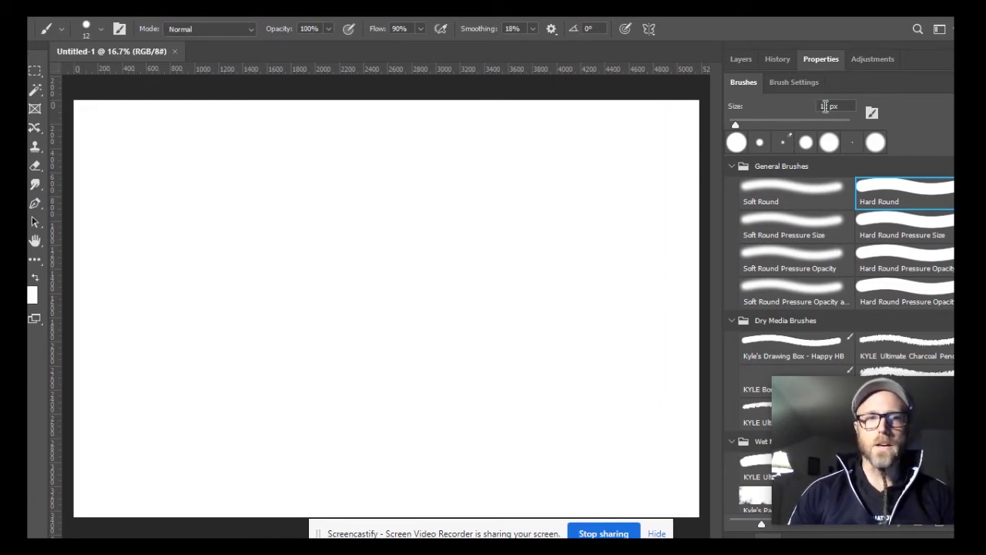
Paint a thick black horizontal stroke with the 180 px Hard Round brush, then choose Soft Round
left_click_drag(734, 125, 752, 125)
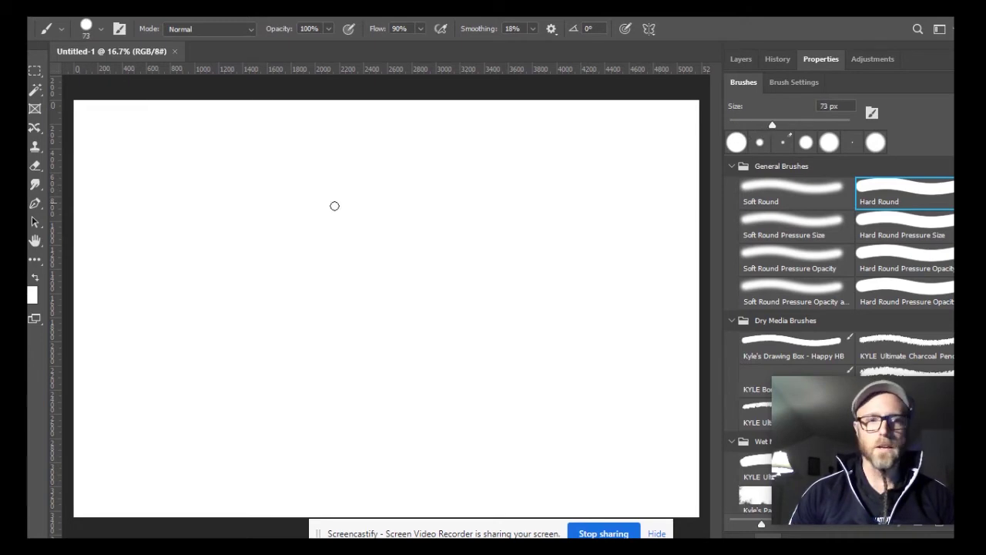
left_click_drag(152, 258, 550, 248)
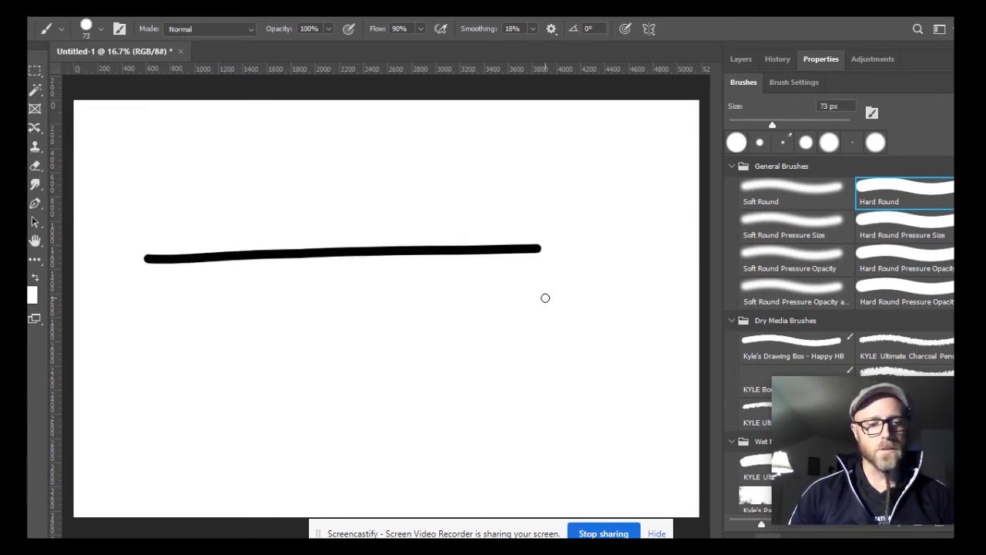
key("ctrl+z")
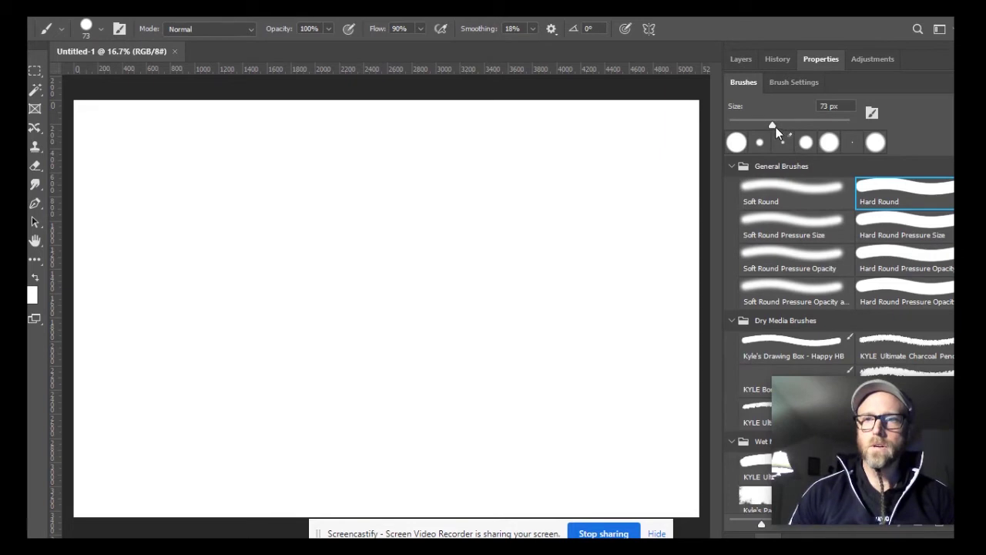
left_click_drag(119, 257, 599, 254)
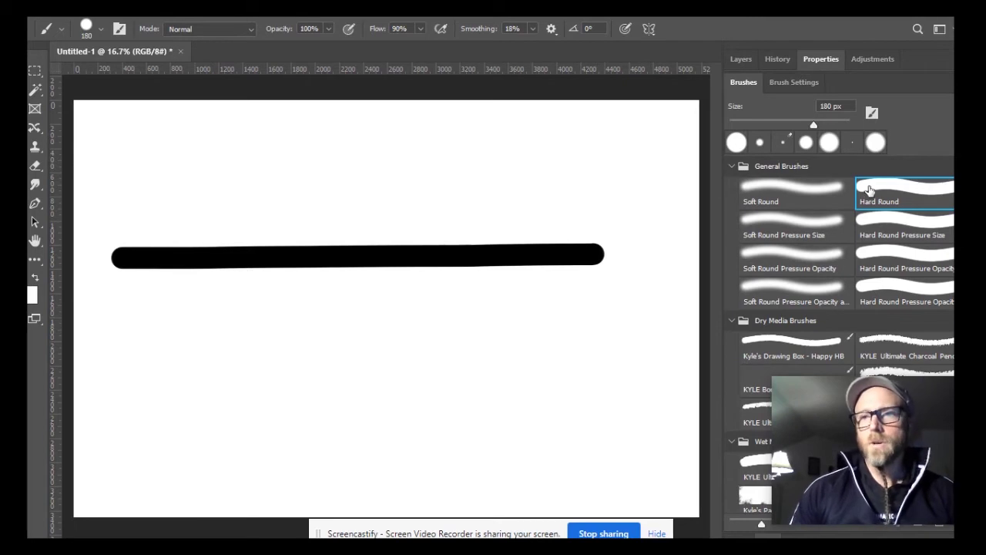
left_click(802, 194)
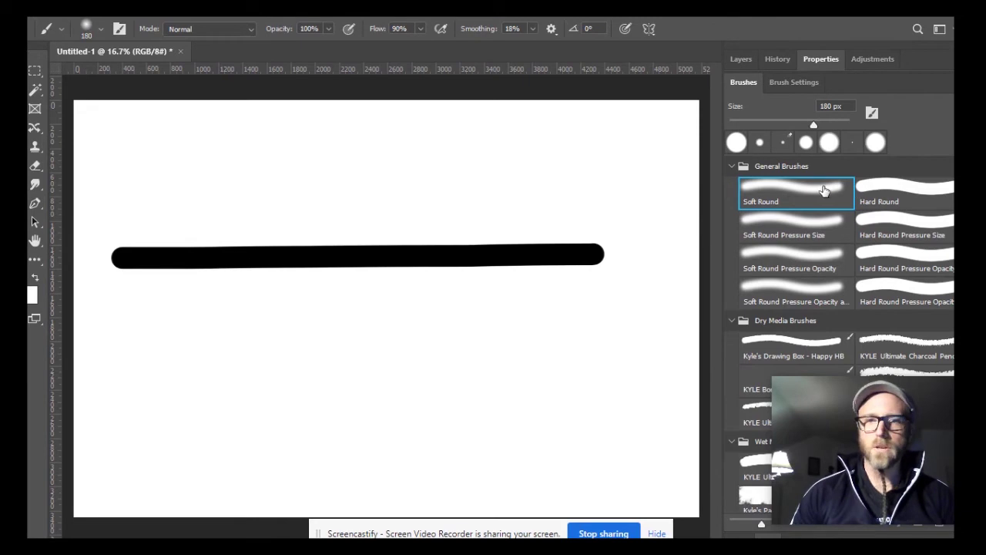
Paint a soft-edged line, then draw the 人 figure with Hard Round Pressure Size
left_click_drag(123, 222, 593, 221)
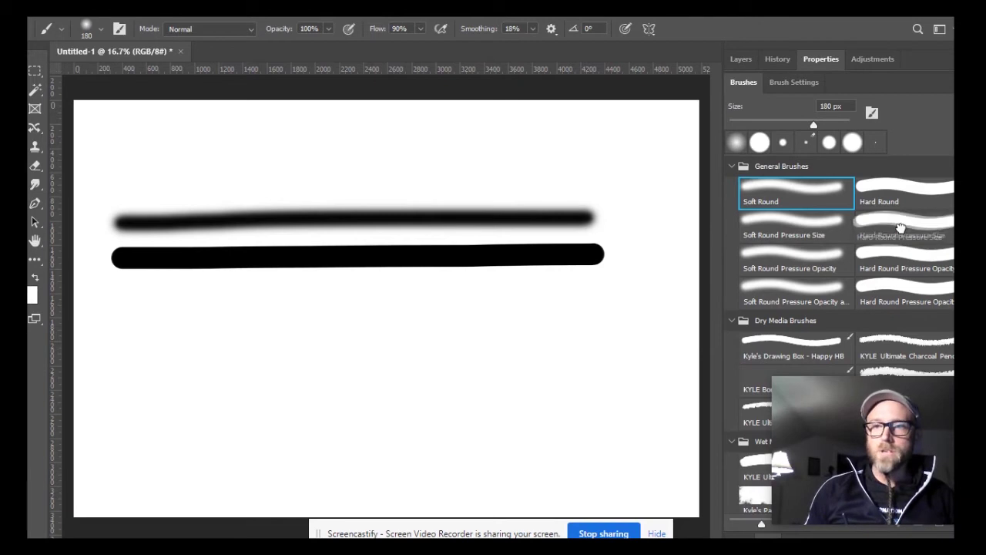
mouse_move(905, 224)
left_mouse_down()
mouse_move(770, 239)
mouse_move(354, 342)
mouse_move(814, 233)
mouse_move(908, 241)
left_mouse_up()
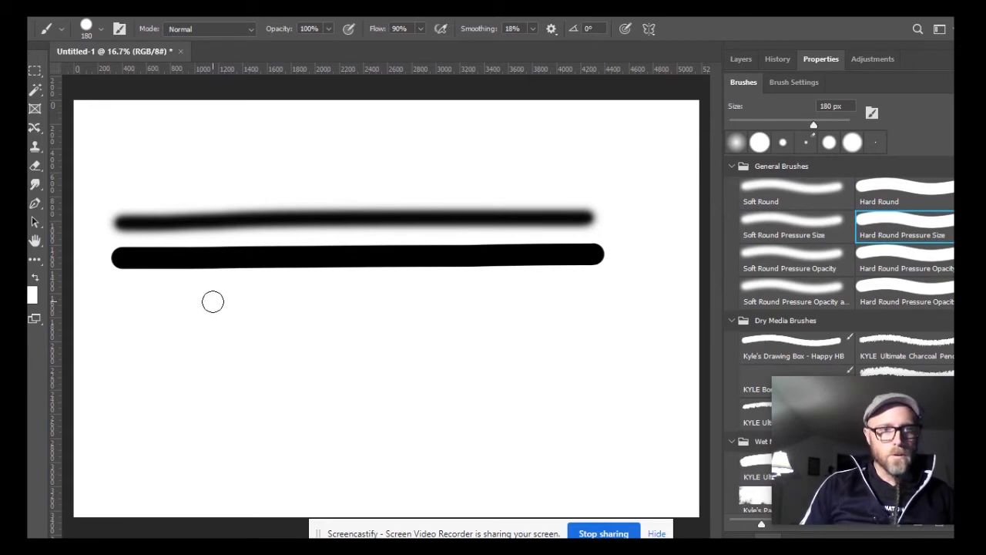
mouse_move(230, 298)
left_mouse_down()
mouse_move(194, 388)
mouse_move(122, 471)
left_mouse_up()
mouse_move(223, 330)
left_mouse_down()
mouse_move(220, 352)
mouse_move(249, 436)
mouse_move(284, 478)
left_mouse_up()
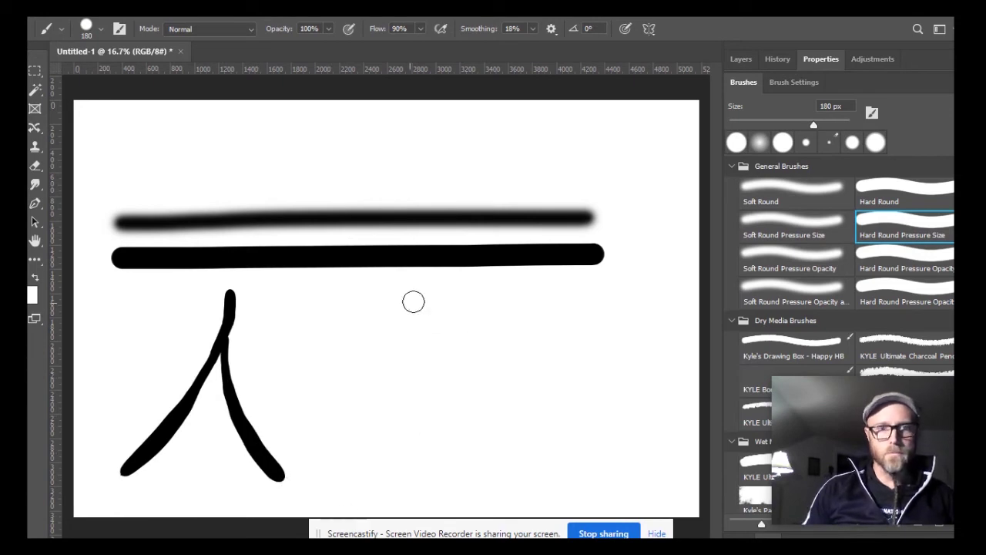
Paint 大, add a top stroke to make 天, draw an S curve, and pick Soft Round
mouse_move(427, 284)
left_mouse_down()
mouse_move(413, 351)
mouse_move(324, 467)
left_mouse_up()
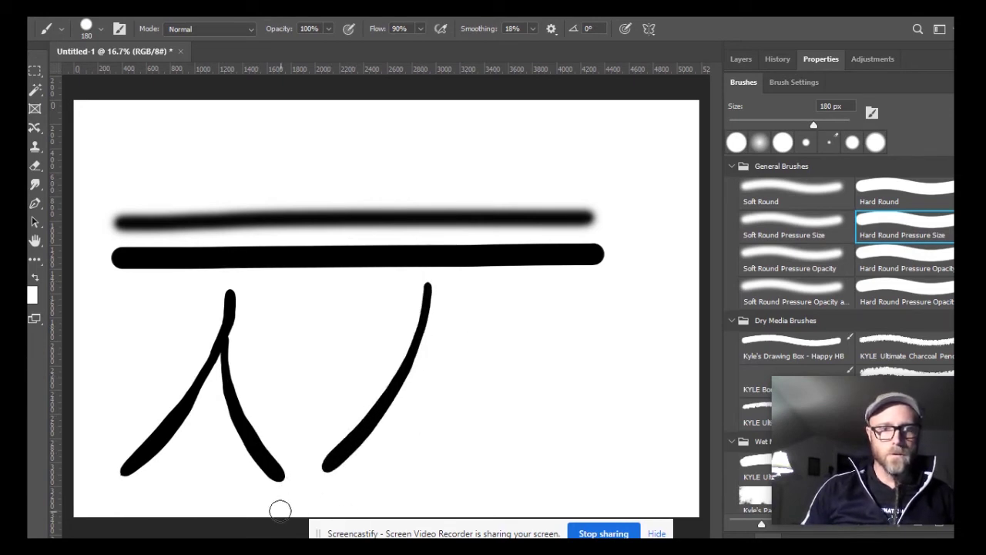
mouse_move(409, 365)
left_mouse_down()
mouse_move(443, 435)
mouse_move(489, 474)
left_mouse_up()
left_click_drag(328, 352, 486, 350)
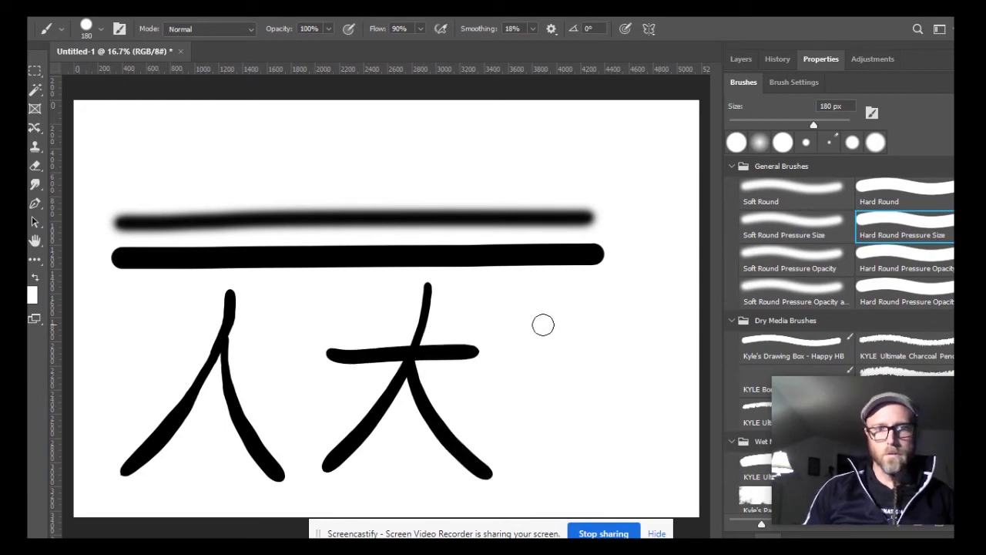
left_click_drag(390, 286, 503, 285)
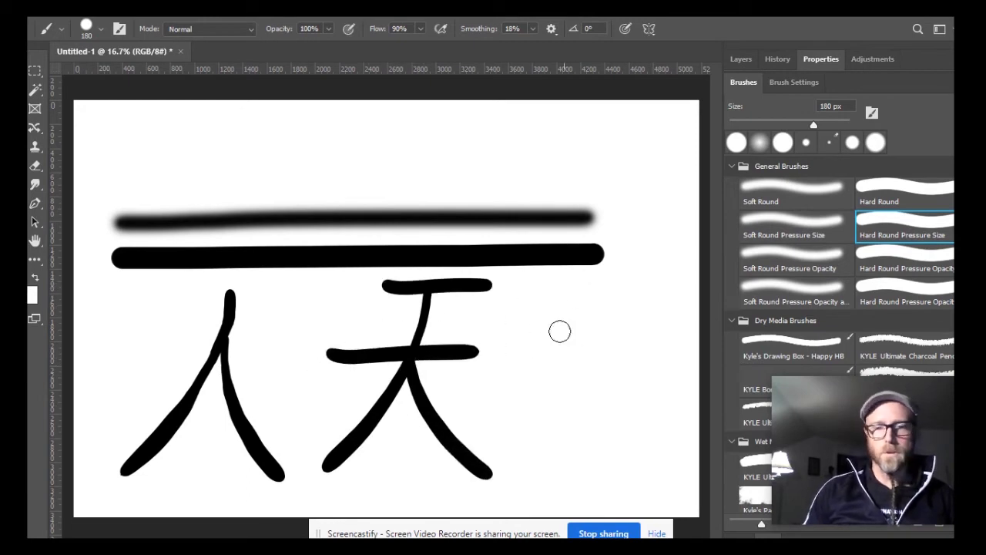
mouse_move(589, 313)
left_mouse_down()
mouse_move(547, 356)
mouse_move(547, 390)
mouse_move(617, 423)
mouse_move(633, 449)
mouse_move(616, 469)
mouse_move(575, 478)
mouse_move(553, 463)
mouse_move(527, 389)
mouse_move(529, 349)
mouse_move(550, 304)
left_mouse_up()
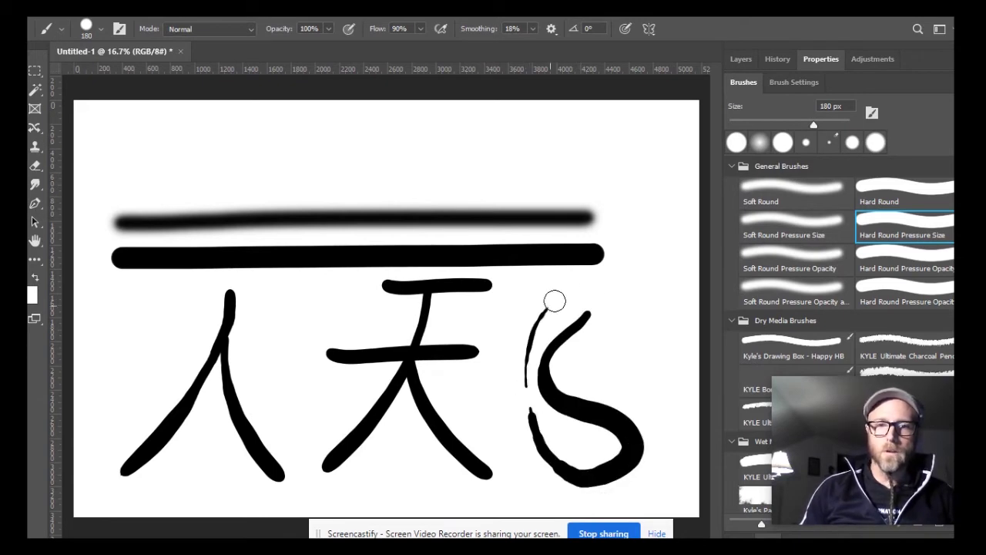
left_click(748, 194)
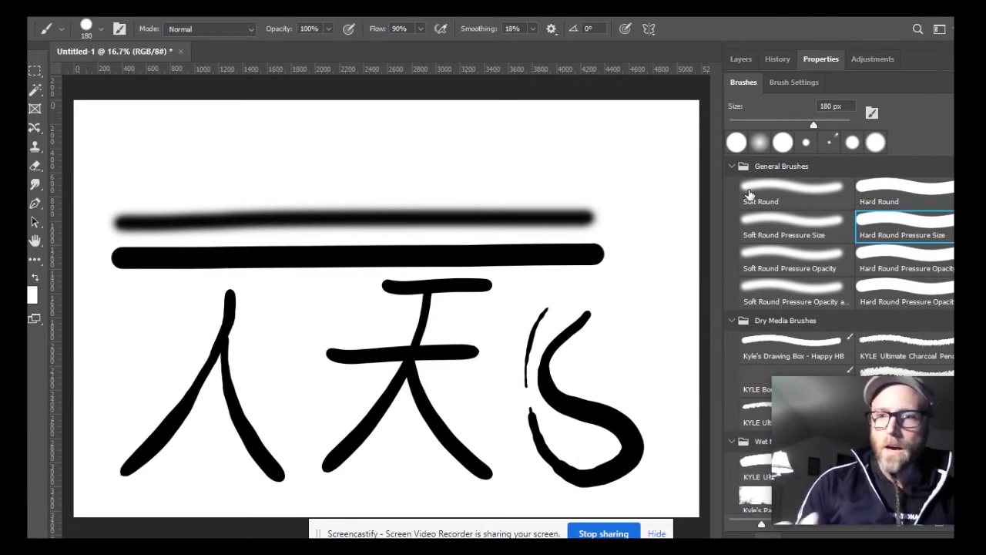
Paint a light-grey-to-black faded stroke across the top with Hard Round Pressure Opacity
left_click(924, 266)
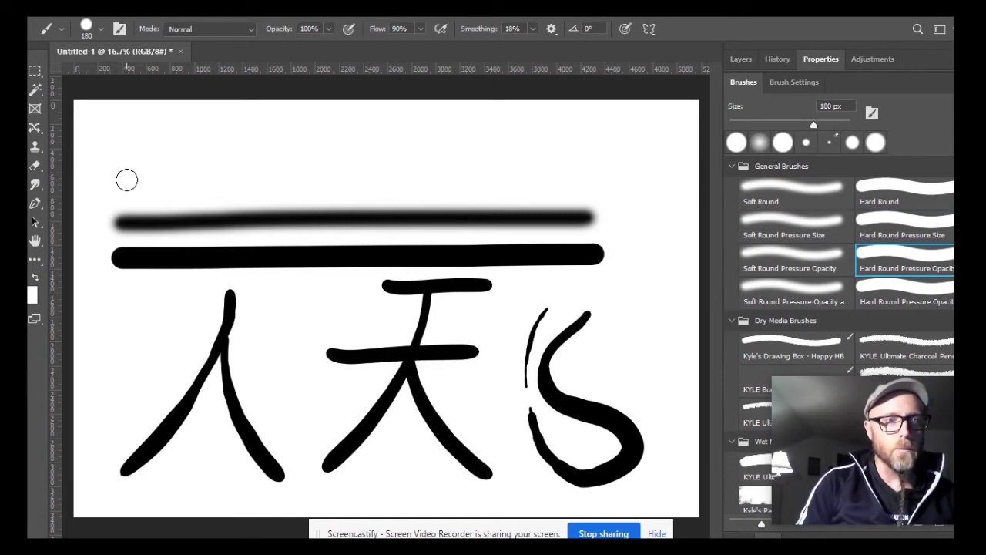
mouse_move(115, 185)
left_mouse_down()
mouse_move(204, 169)
mouse_move(355, 177)
mouse_move(542, 168)
mouse_move(607, 182)
mouse_move(658, 238)
left_mouse_up()
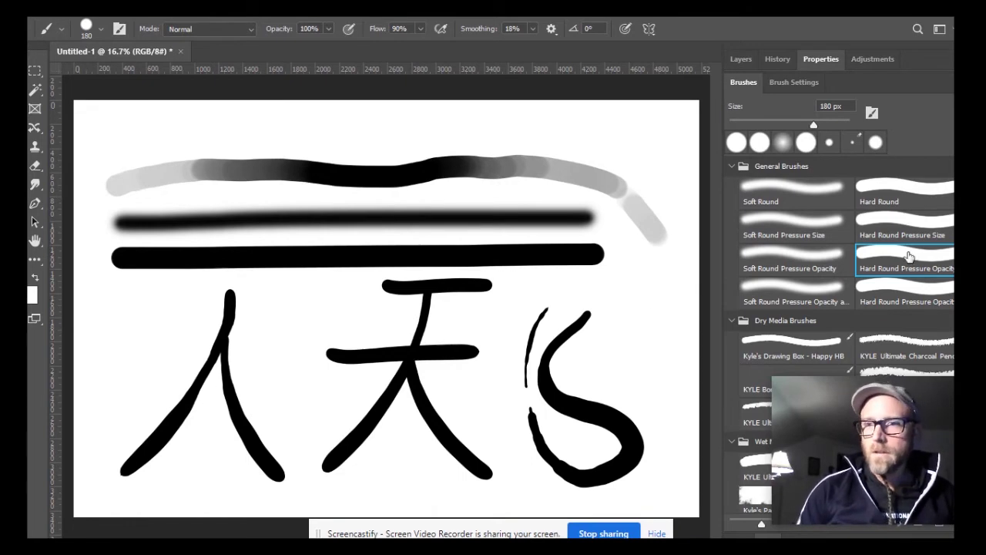
scroll(909, 257, "down", 2)
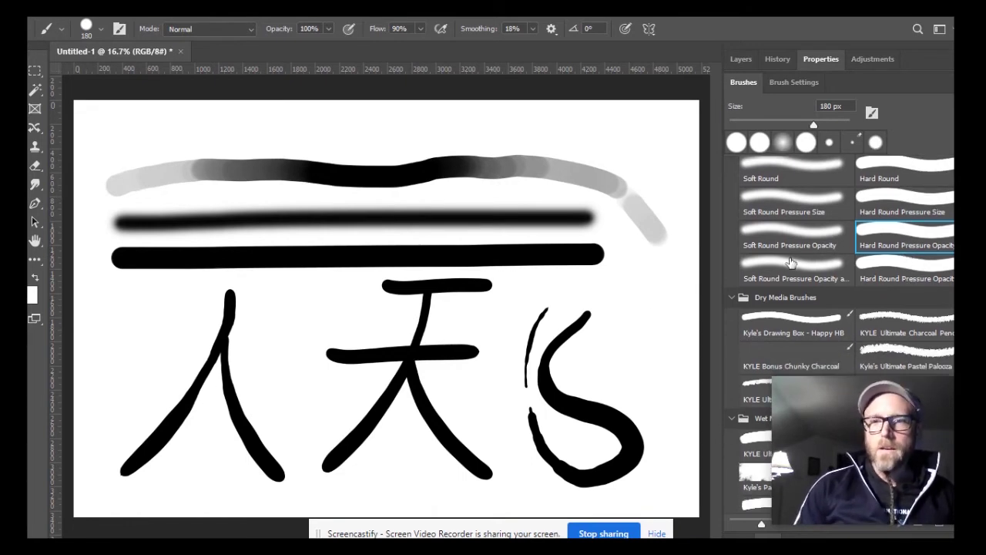
scroll(805, 188, "up", 1)
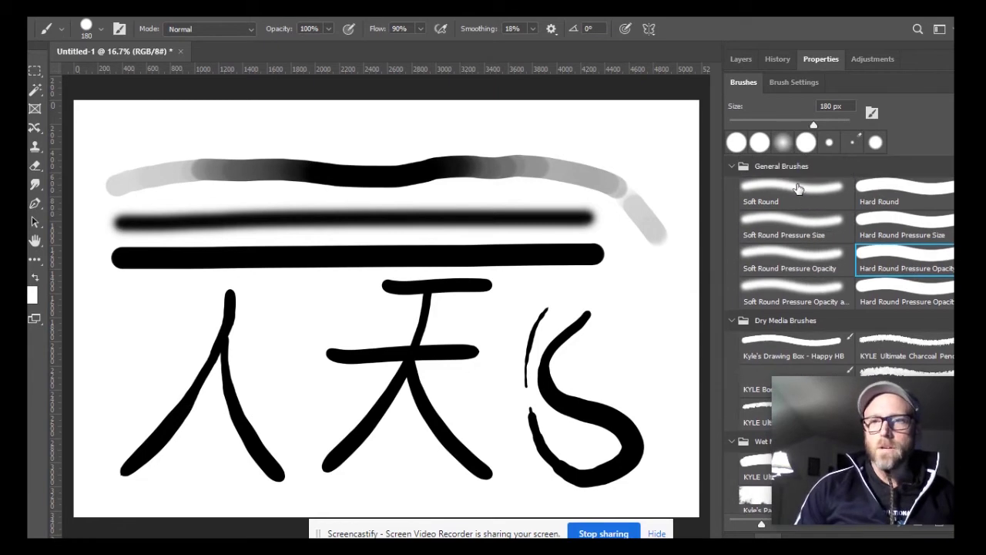
scroll(798, 189, "down", 1)
scroll(800, 269, "down", 1)
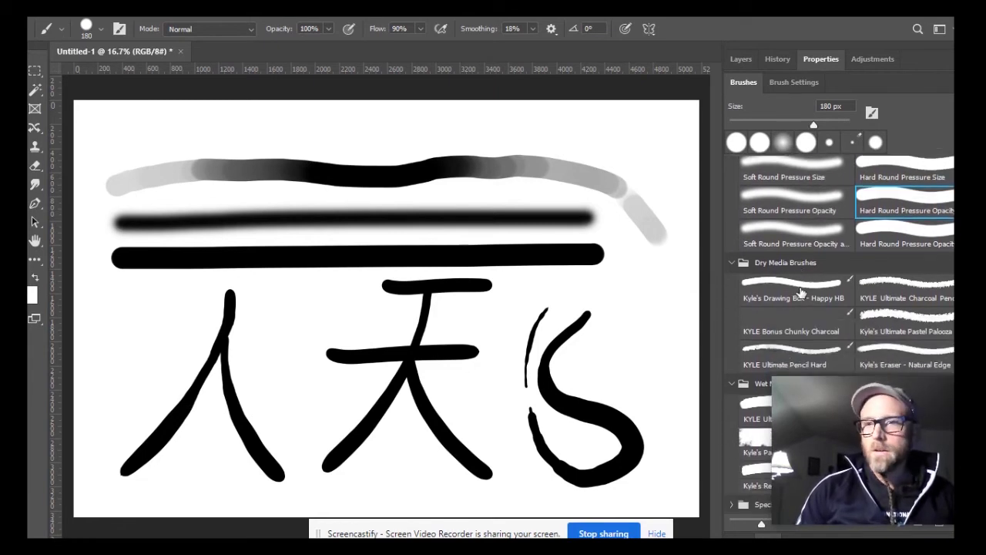
Paint wavy charcoal strokes along the top with Kyle's Drawing Box - Happy HB at 137 px
left_click(803, 287)
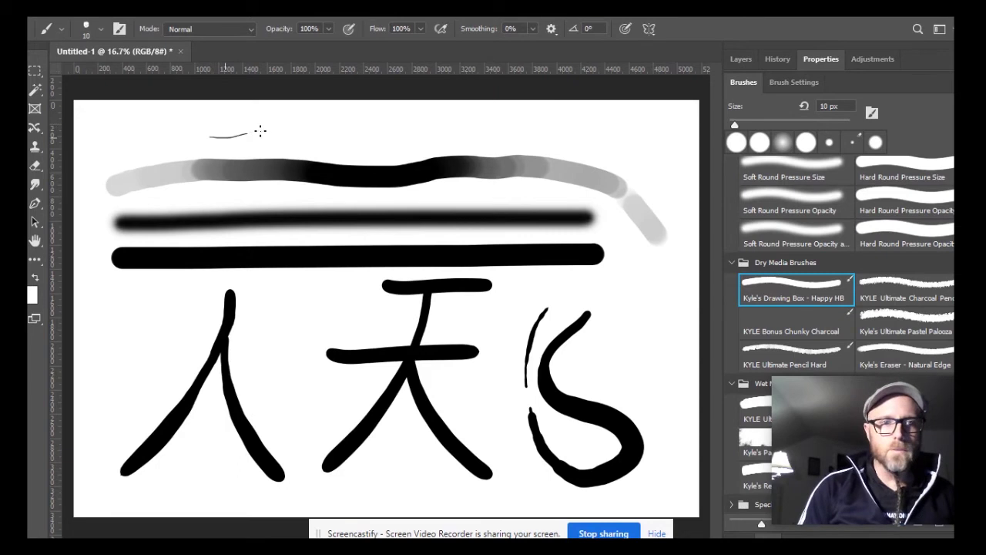
left_click_drag(336, 132, 346, 139)
key("ctrl+z")
left_click_drag(736, 126, 800, 125)
mouse_move(321, 143)
left_mouse_down()
mouse_move(411, 122)
mouse_move(583, 143)
left_mouse_up()
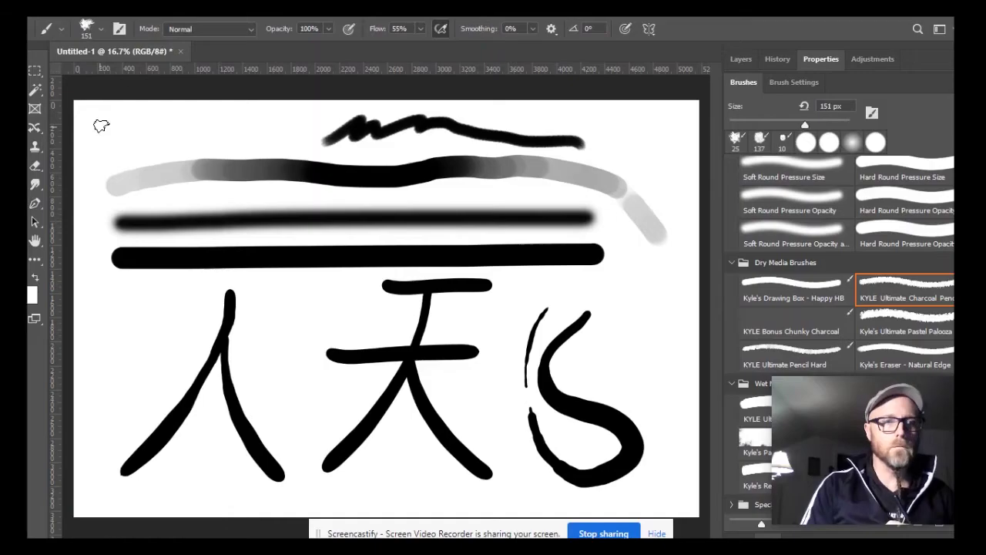
mouse_move(101, 131)
left_mouse_down()
mouse_move(163, 136)
mouse_move(186, 122)
mouse_move(253, 141)
mouse_move(348, 110)
left_mouse_up()
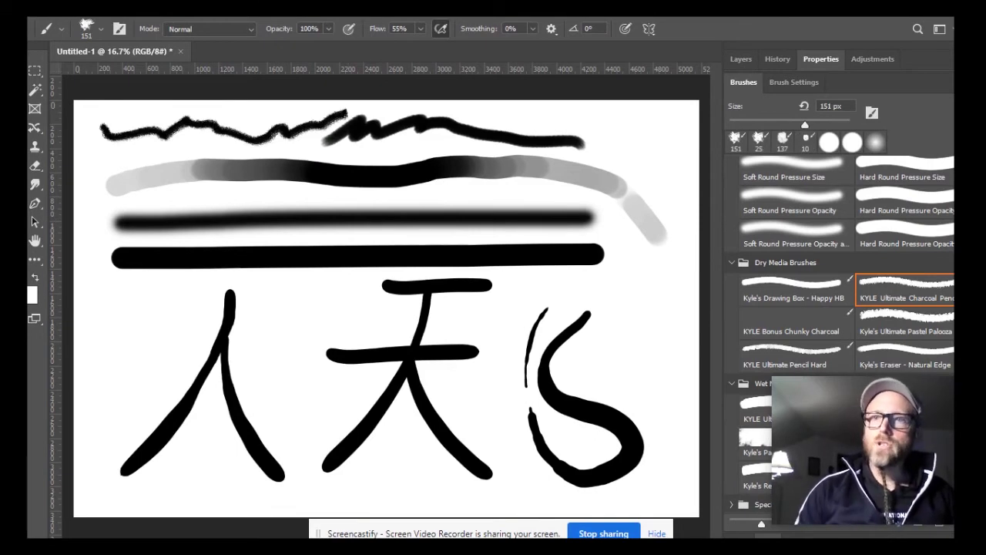
scroll(840, 244, "down", 1)
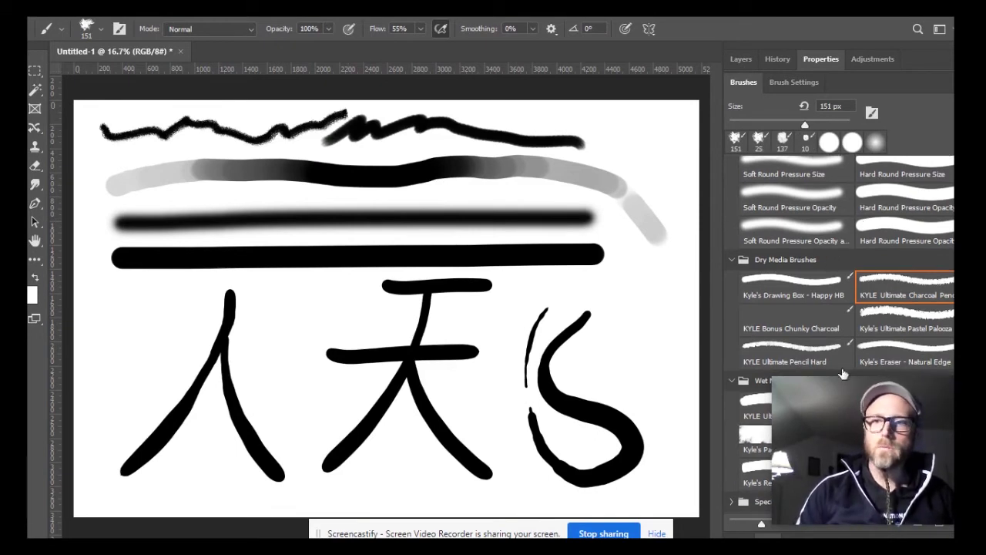
left_click(793, 79)
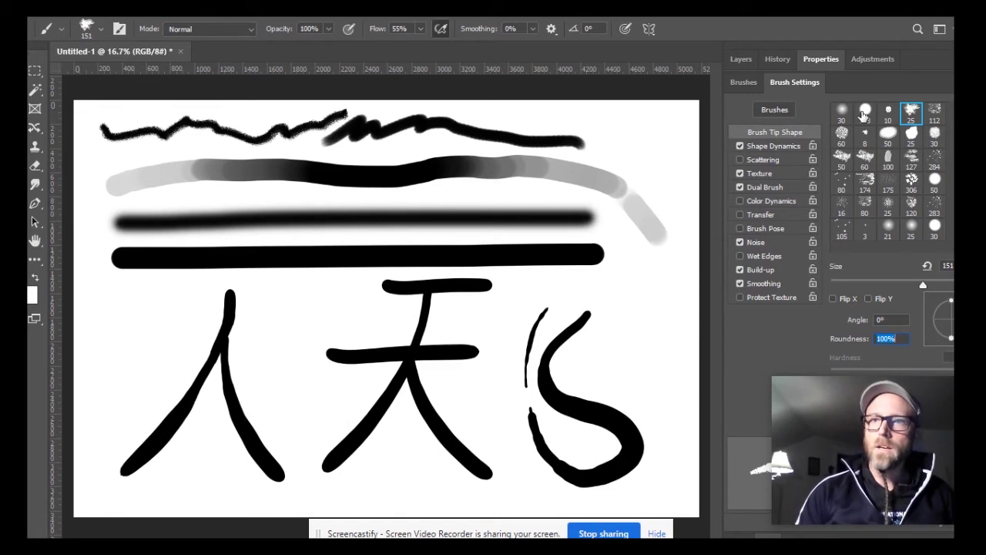
Choose the 123 px round tip in Brush Tip Shape
left_click(865, 112)
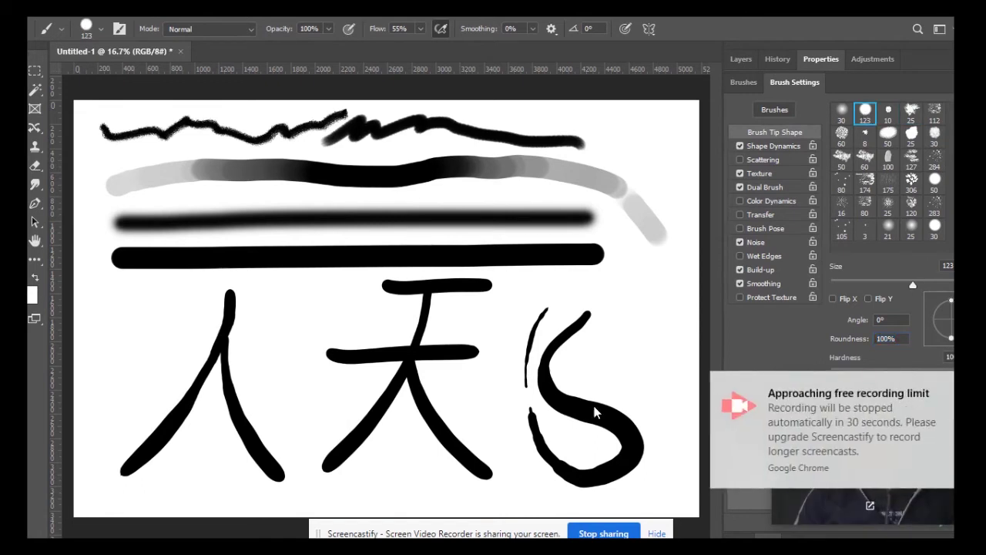
left_click_drag(885, 400, 153, 412)
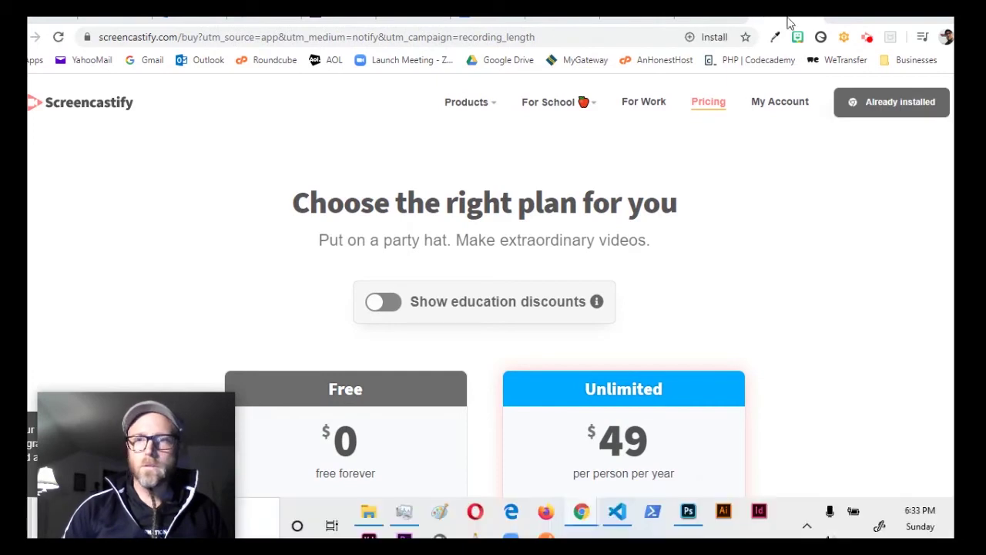
Close Chrome's Screencastify pricing tab and return to Photoshop
key("ctrl+w")
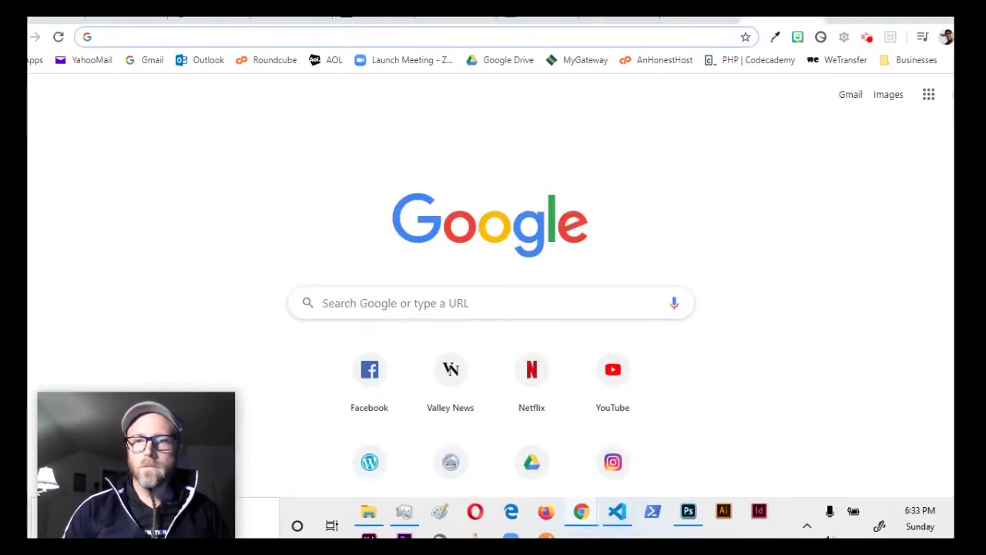
left_click(688, 511)
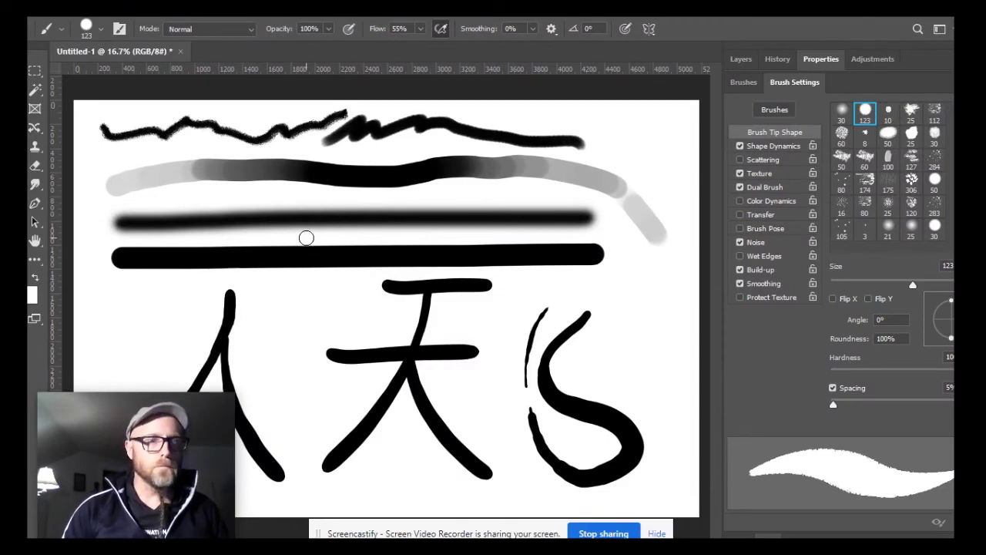
Create a blank 5184 × 3456 px, 72 ppi white document via File > New
key("alt+f")
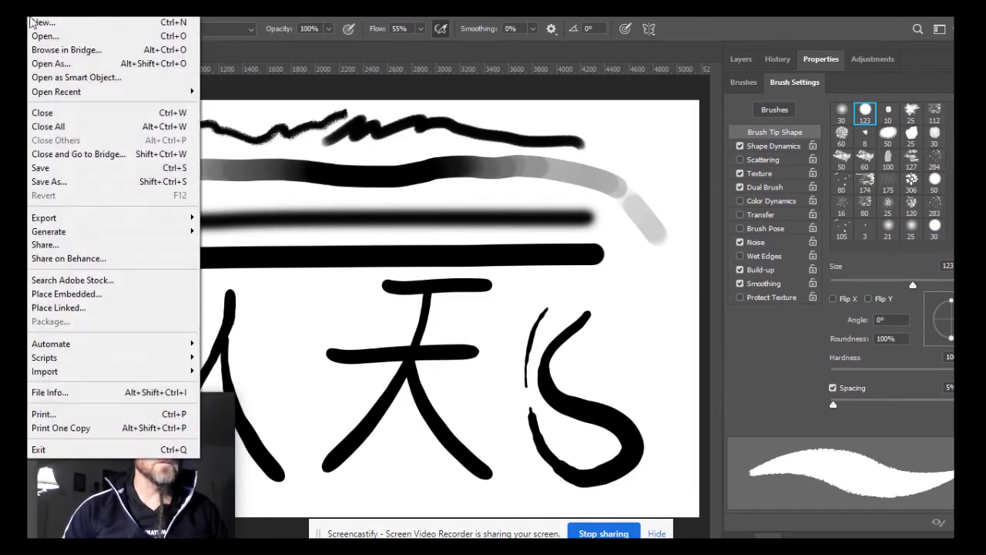
left_click(43, 21)
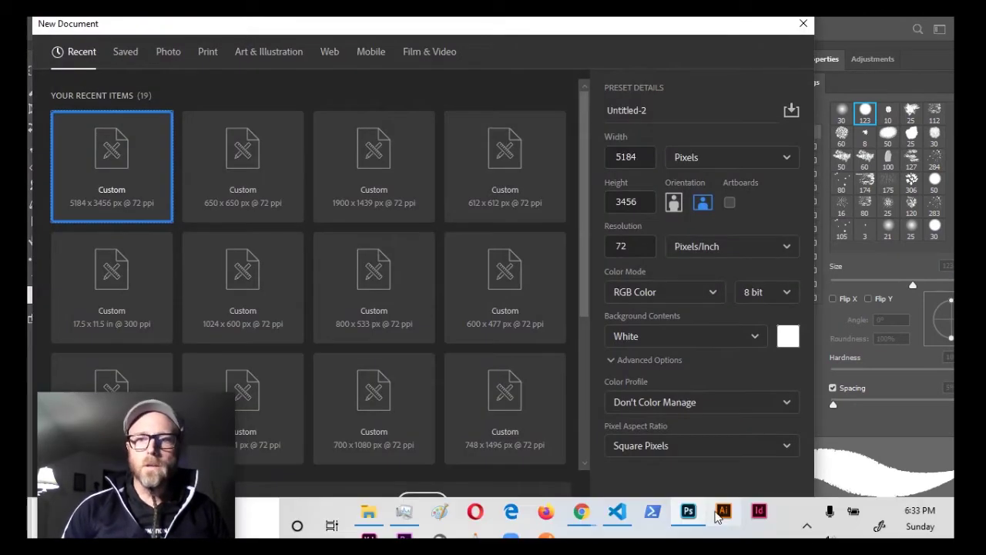
left_click(709, 508)
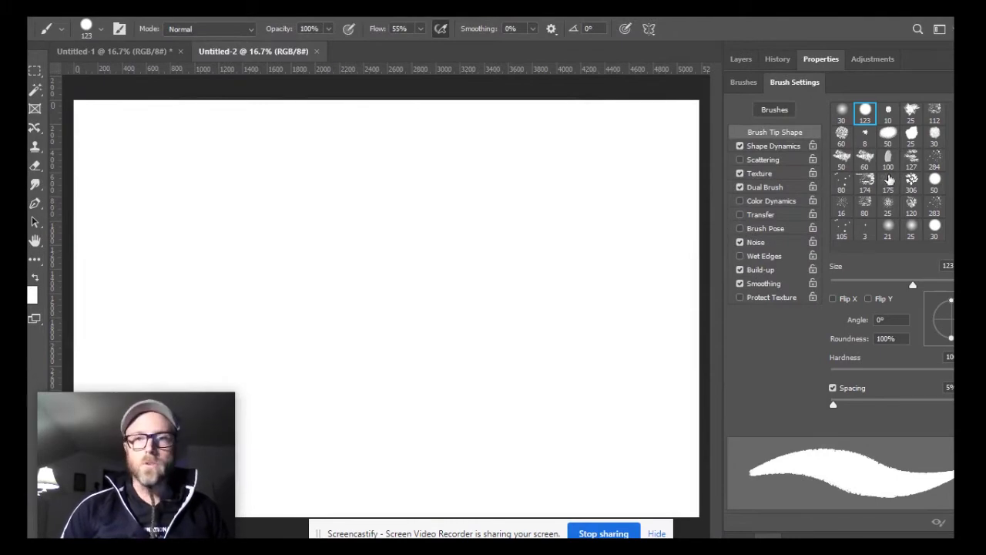
Set the scattered bristle tip to 5000 px, then clear the test strokes with Select All and Delete
left_click(842, 160)
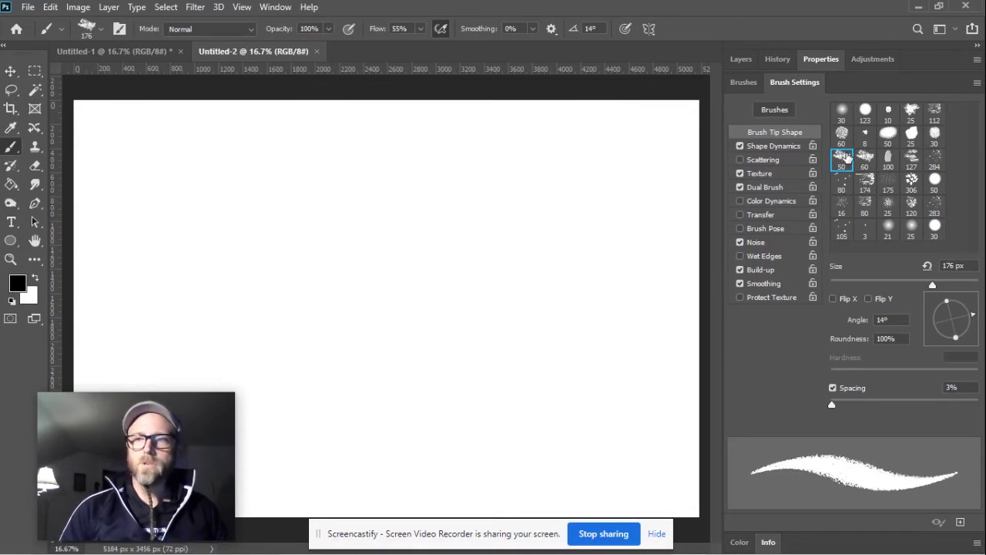
left_click(843, 160)
left_click_drag(867, 285, 904, 285)
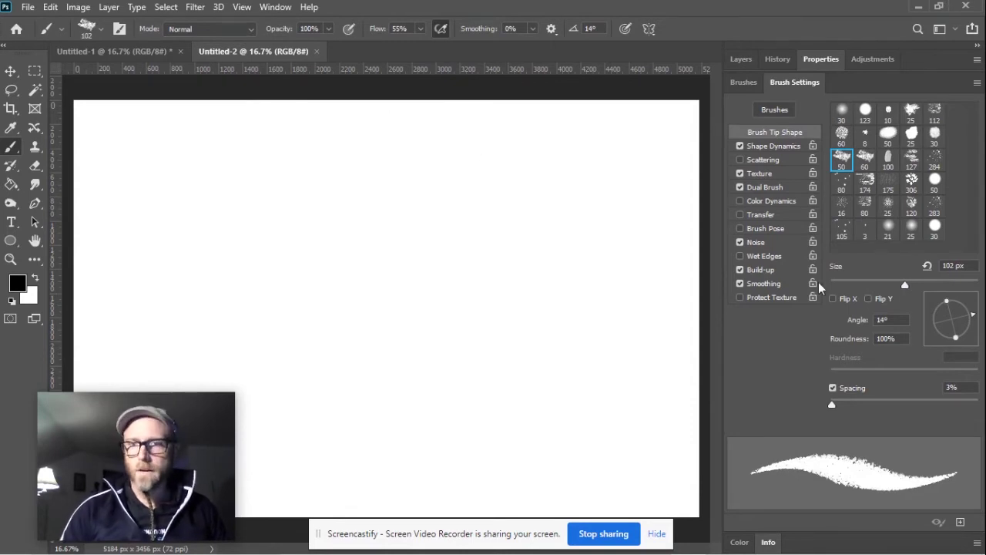
left_click_drag(906, 288, 978, 285)
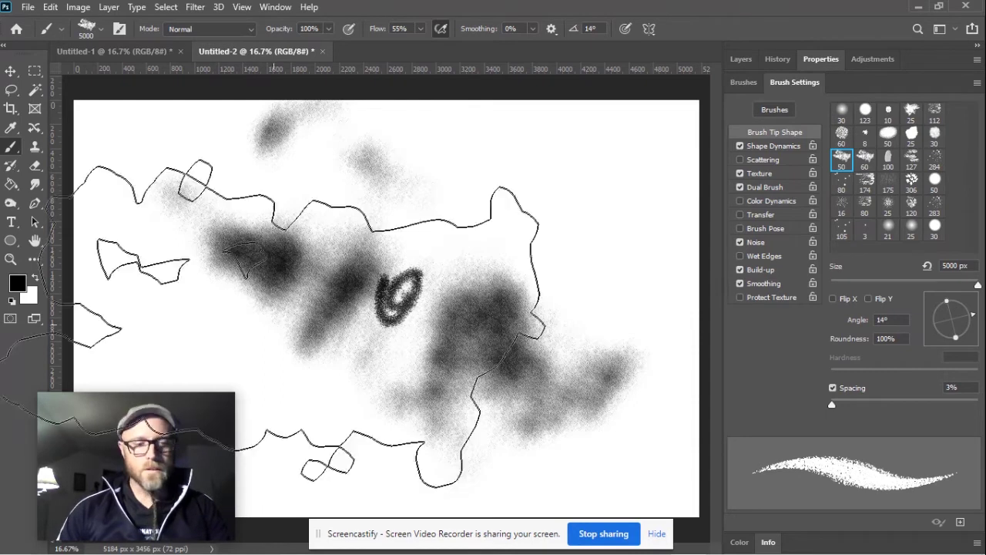
key("ctrl+a")
key("Delete")
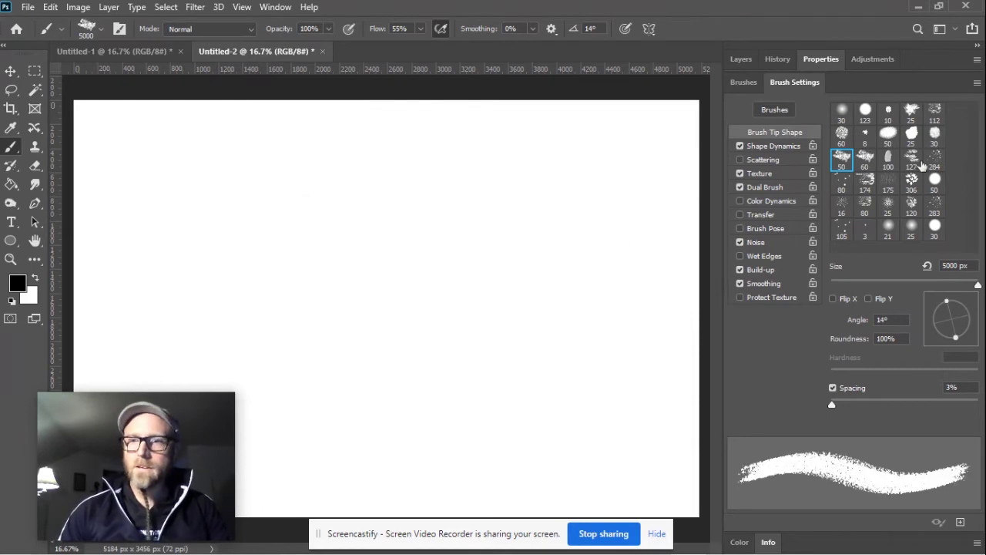
Pick the rough oval tip, test and undo an 809 px blob, and reset to 83 px
left_click(887, 136)
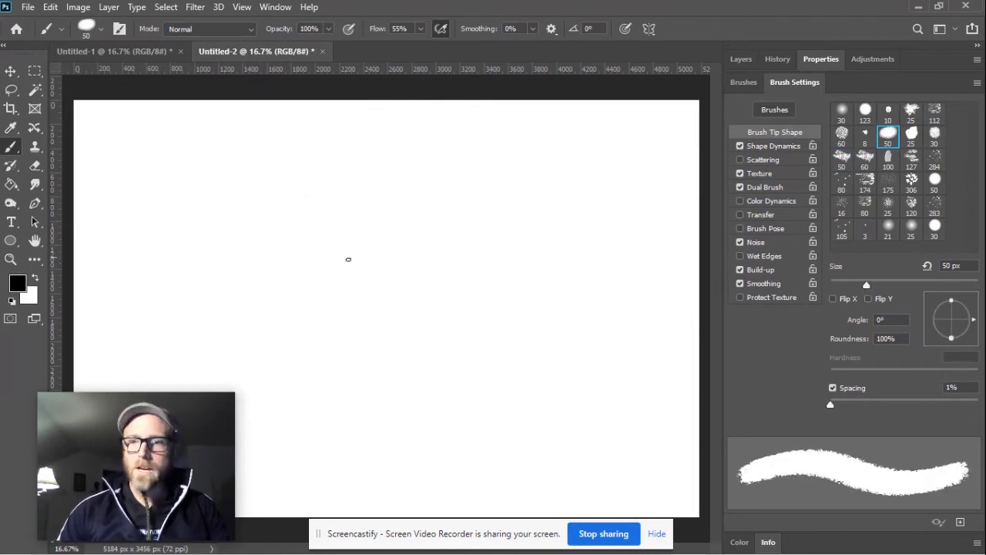
mouse_move(868, 284)
left_mouse_down()
mouse_move(972, 285)
mouse_move(963, 285)
left_mouse_up()
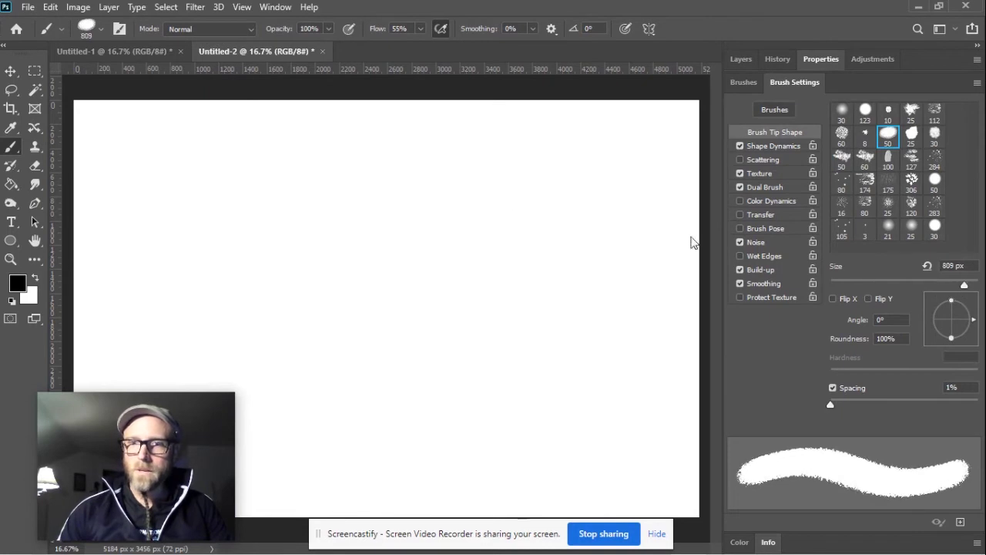
mouse_move(418, 262)
left_mouse_down()
mouse_move(451, 286)
mouse_move(501, 286)
mouse_move(550, 269)
left_mouse_up()
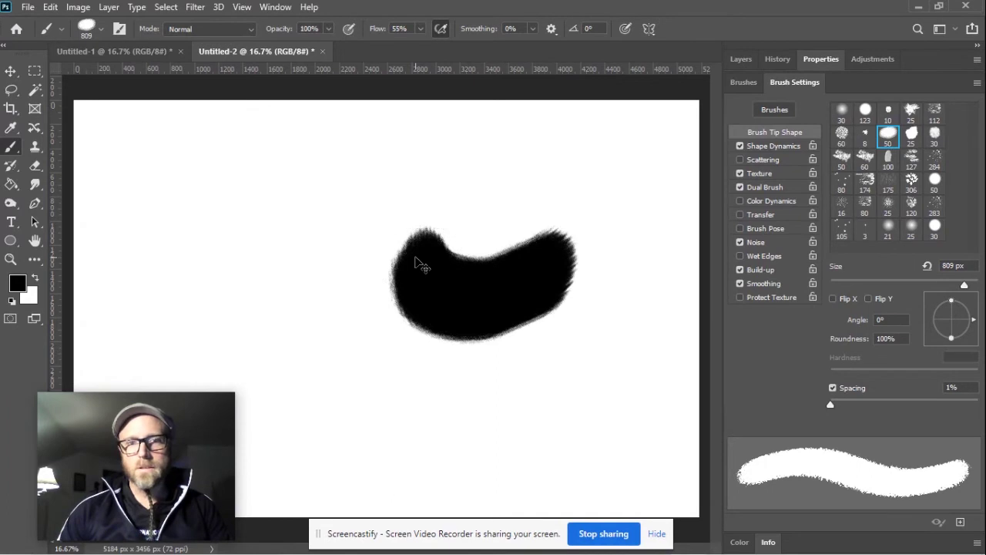
key("ctrl+z")
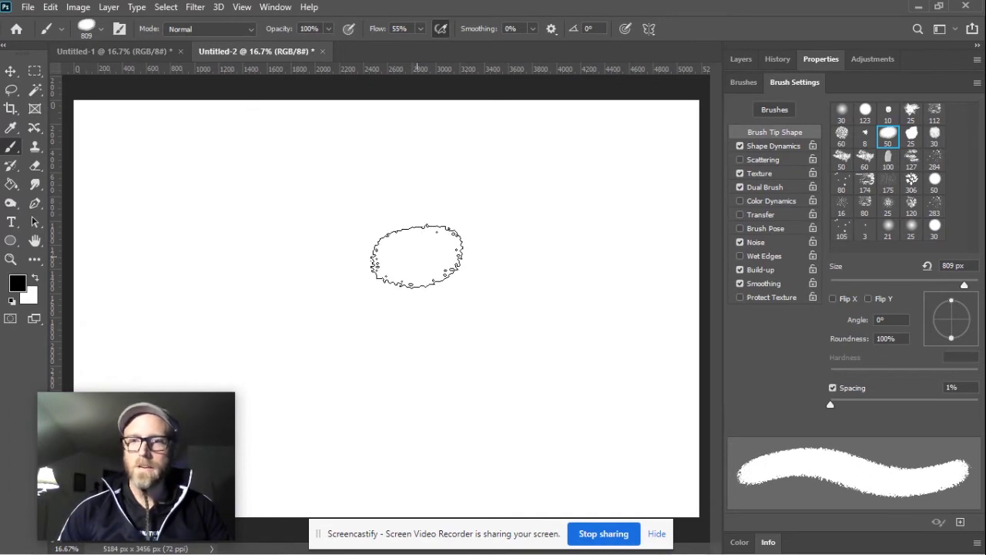
left_click(928, 266)
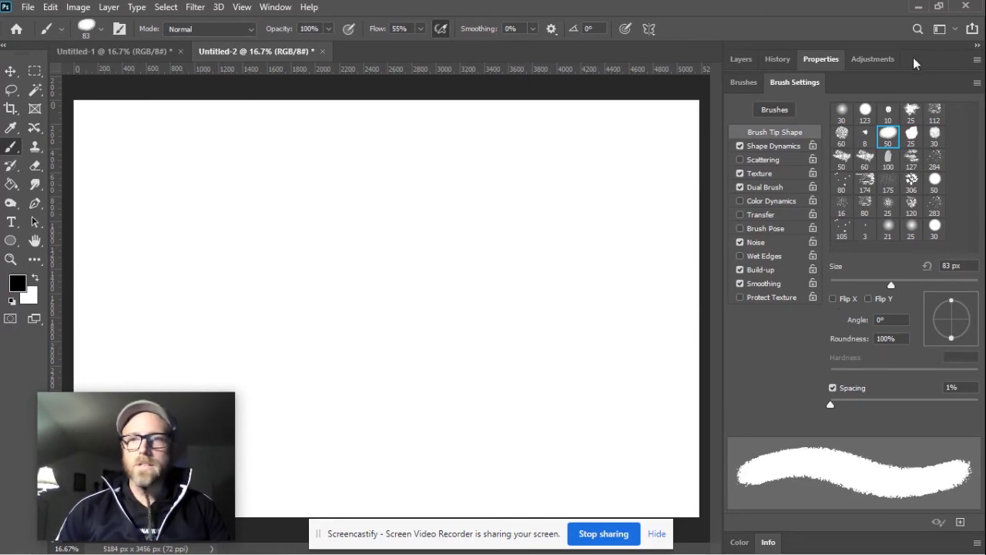
Reselect the scattered bristle tip at 318 px and try Flip X and Flip Y
left_click(842, 158)
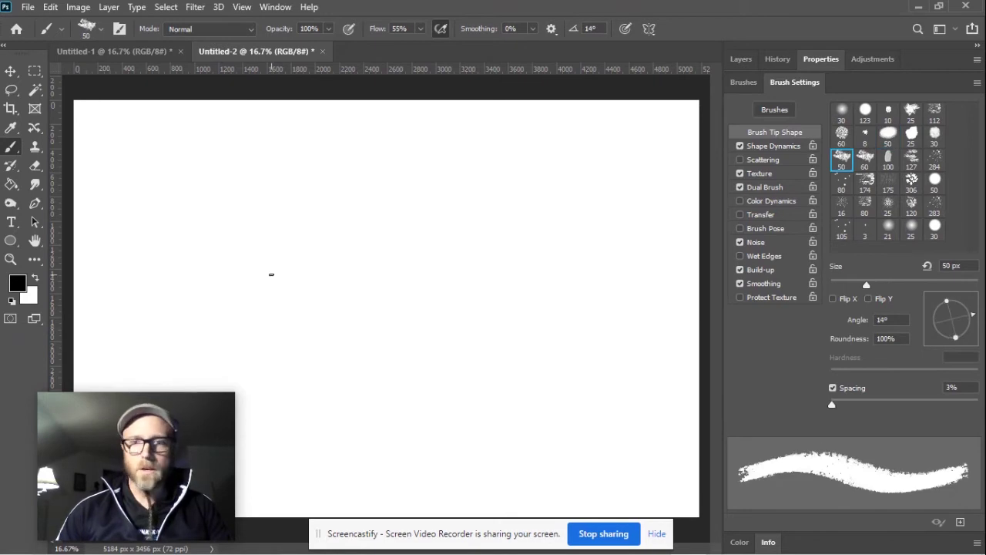
left_click_drag(866, 285, 975, 285)
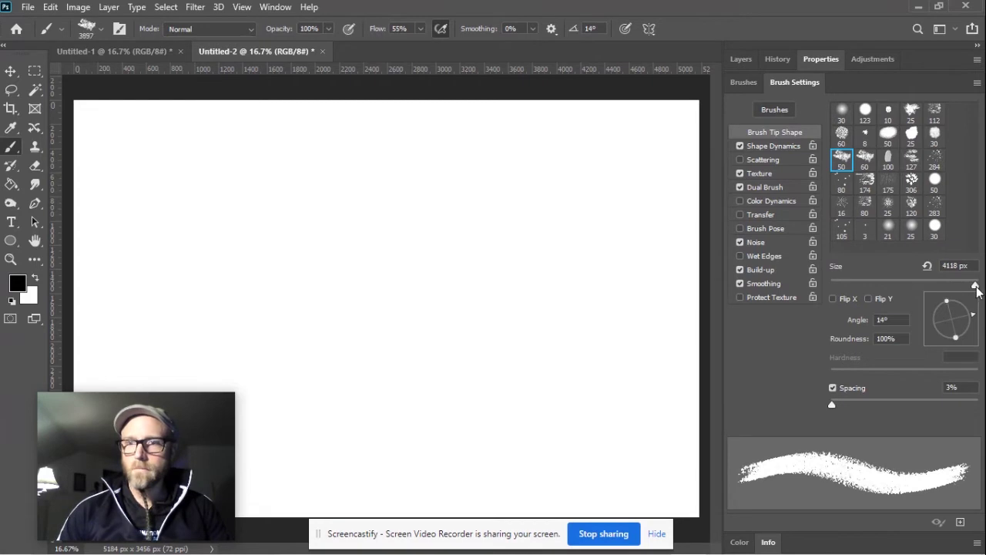
left_click(834, 299)
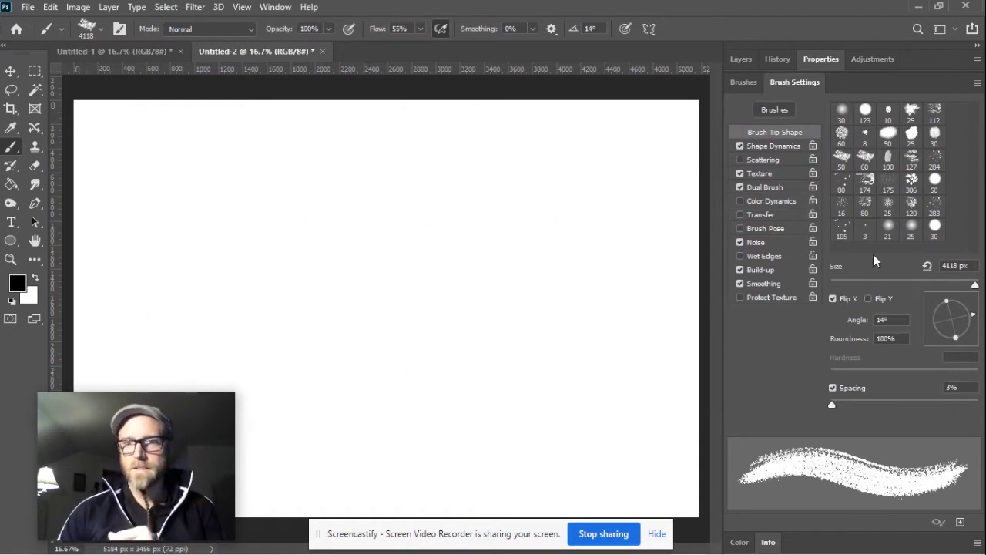
left_click(832, 298)
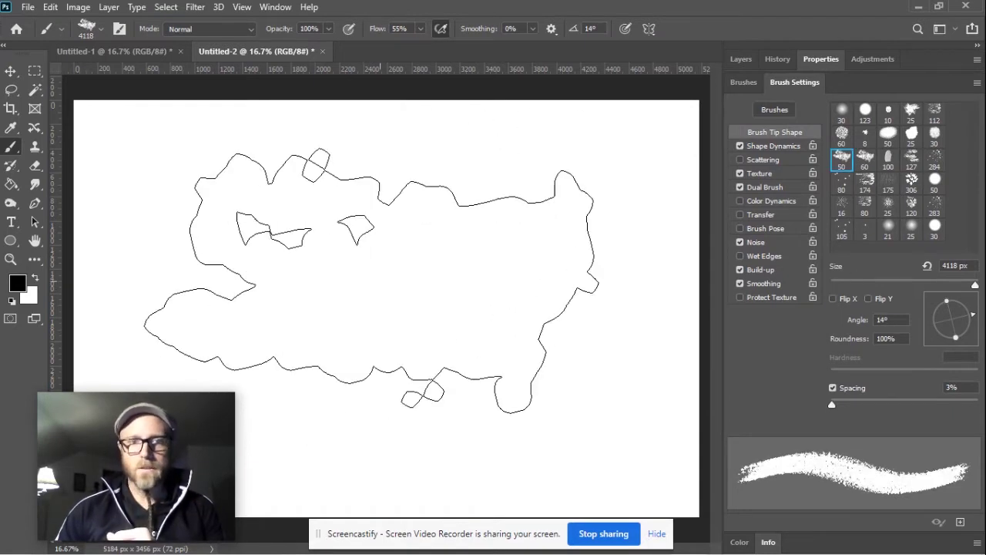
left_click(868, 299)
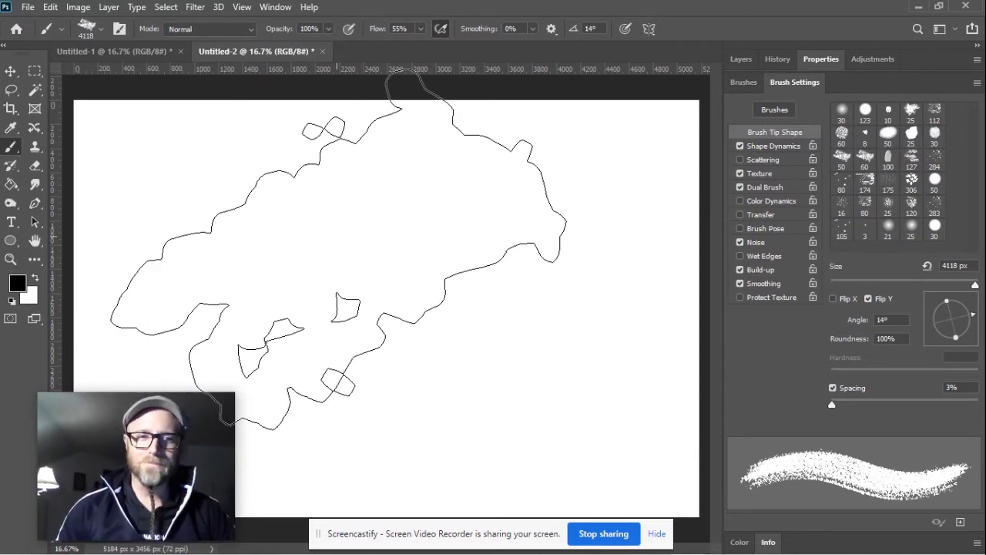
left_click(868, 299)
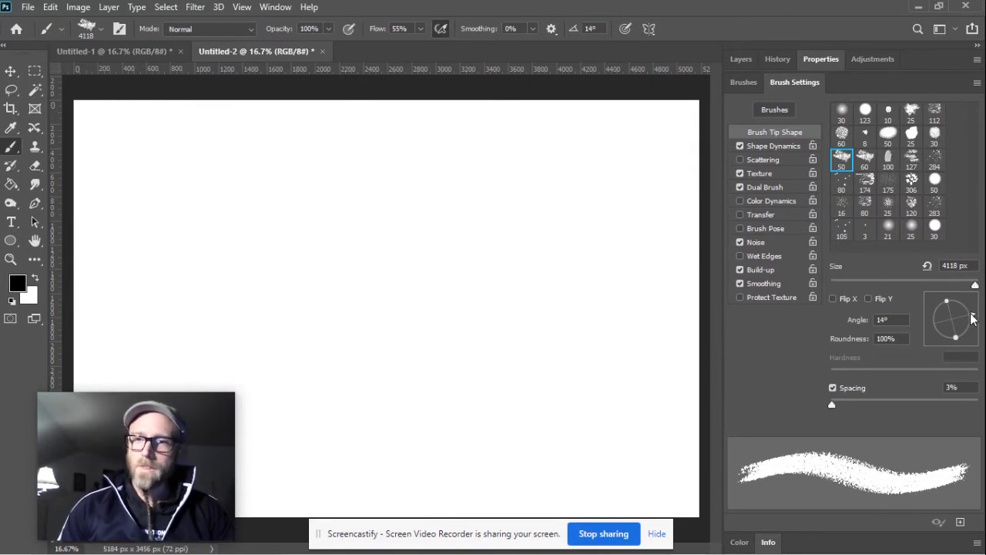
Rotate the tip angle to -79° and 11°, then switch to the hard round 123 px tip
left_click_drag(974, 320, 962, 298)
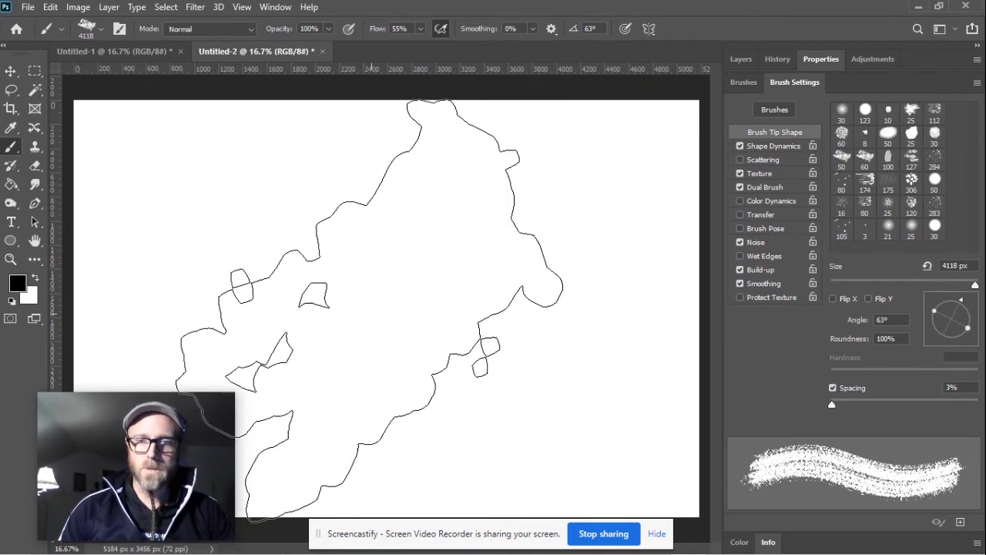
mouse_move(963, 302)
left_mouse_down()
mouse_move(967, 328)
mouse_move(955, 343)
left_mouse_up()
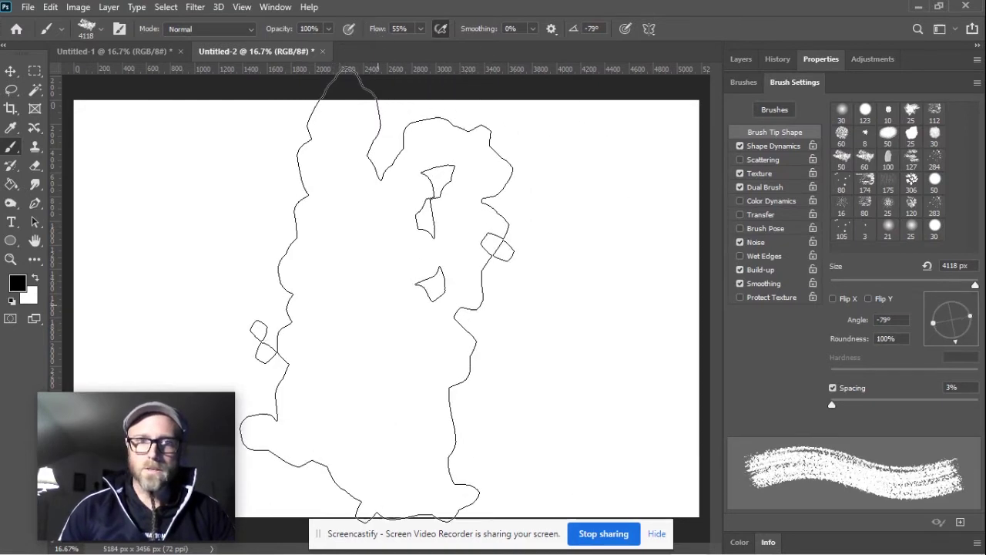
mouse_move(955, 345)
left_mouse_down()
mouse_move(972, 325)
mouse_move(969, 307)
mouse_move(964, 331)
mouse_move(953, 319)
mouse_move(981, 350)
left_mouse_up()
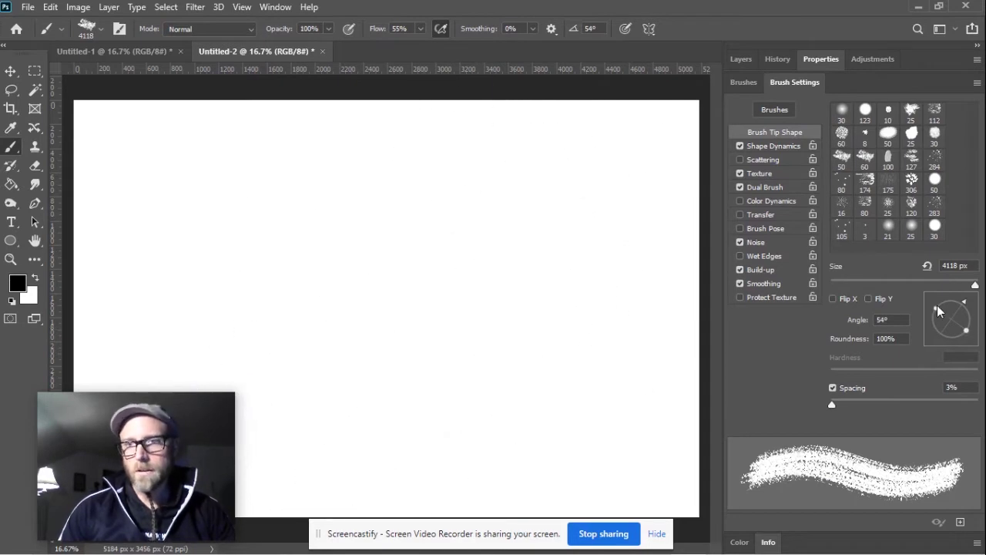
mouse_move(935, 308)
left_mouse_down()
mouse_move(944, 309)
mouse_move(929, 306)
left_mouse_up()
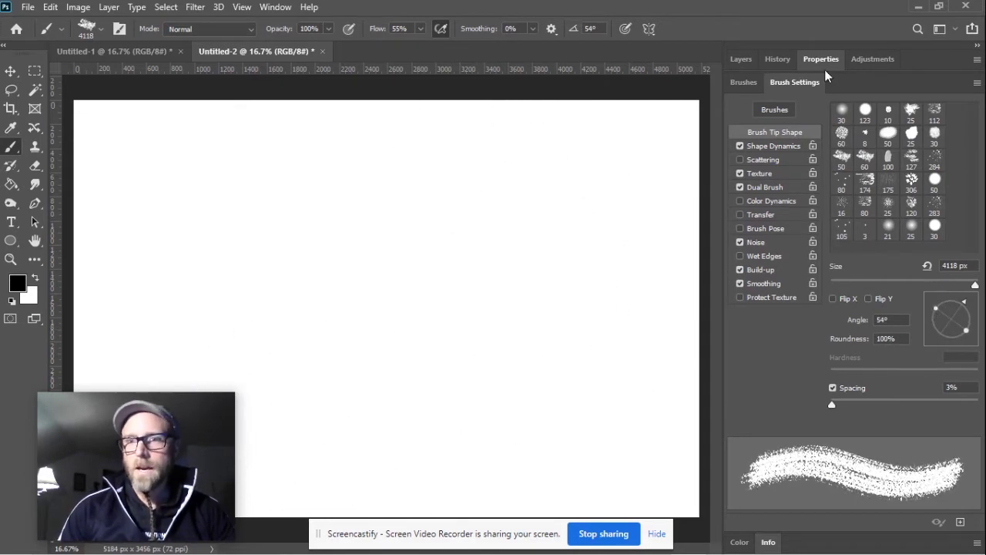
left_click(865, 114)
mouse_move(952, 303)
left_mouse_down()
mouse_move(952, 316)
mouse_move(954, 290)
left_mouse_up()
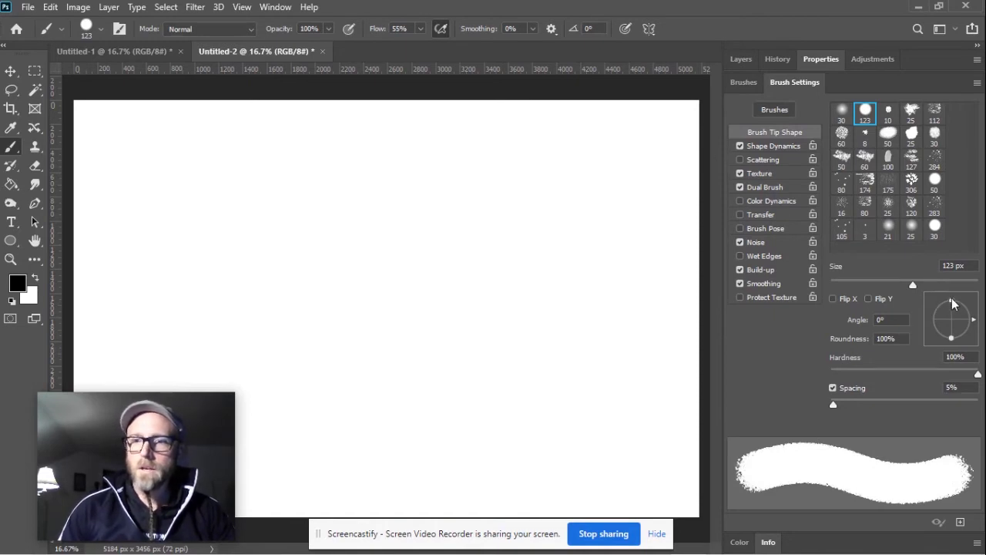
Flatten the tip to about 25% roundness at 49° and letter 'Rock' in black strokes
mouse_move(952, 303)
left_mouse_down()
mouse_move(952, 314)
mouse_move(972, 310)
left_mouse_up()
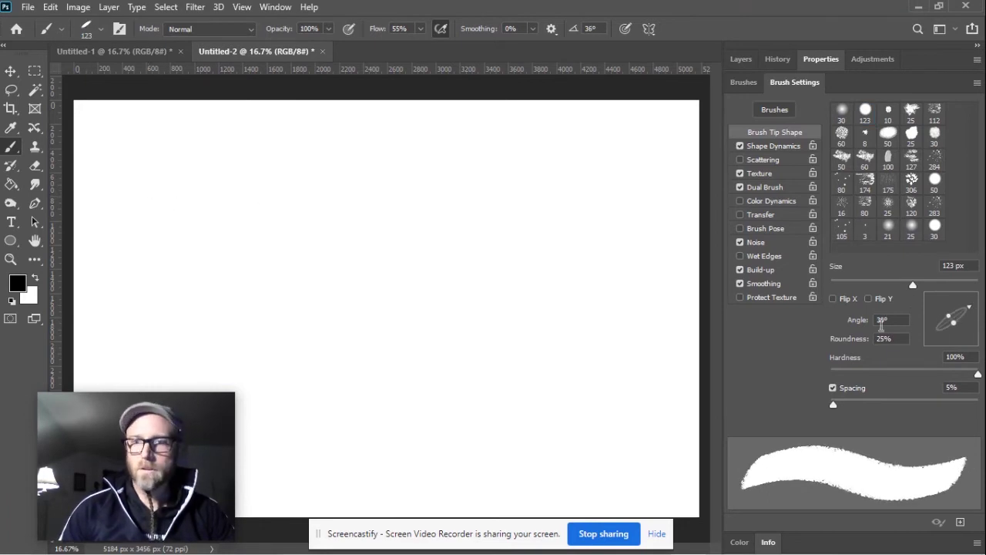
left_click_drag(969, 310, 966, 303)
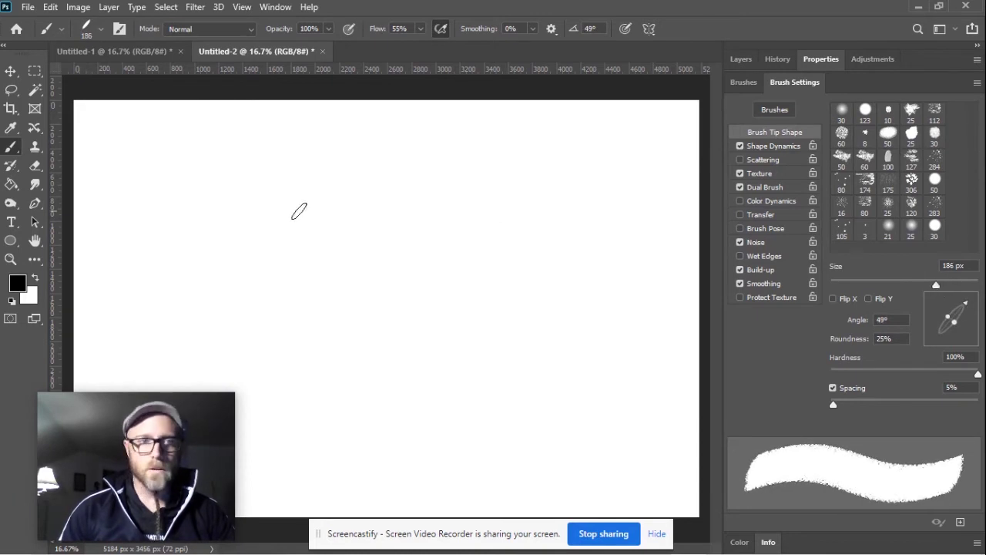
mouse_move(249, 170)
left_mouse_down()
mouse_move(249, 244)
mouse_move(233, 297)
left_mouse_up()
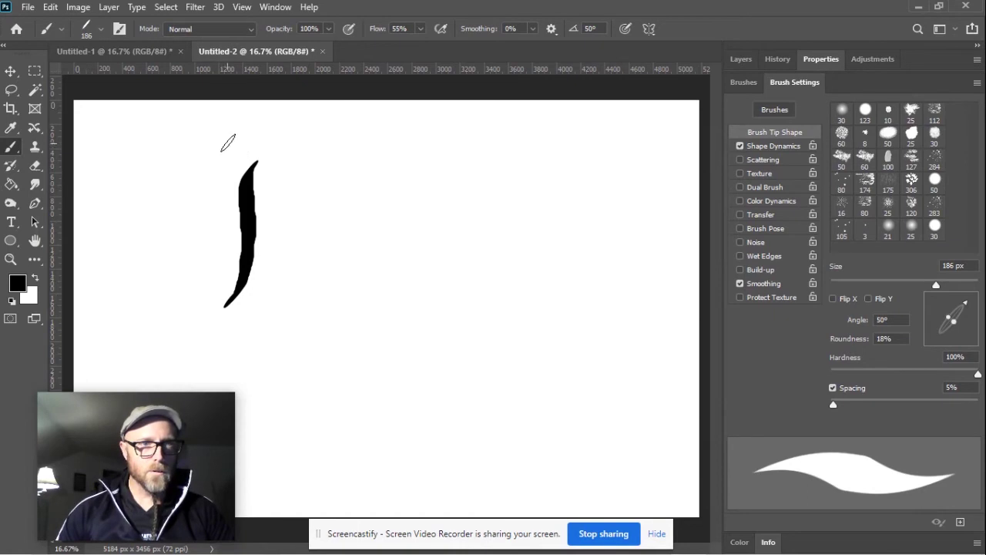
mouse_move(229, 140)
left_mouse_down()
mouse_move(332, 158)
mouse_move(324, 182)
mouse_move(256, 223)
mouse_move(283, 202)
mouse_move(294, 225)
mouse_move(289, 275)
mouse_move(304, 308)
mouse_move(353, 296)
mouse_move(371, 252)
left_mouse_up()
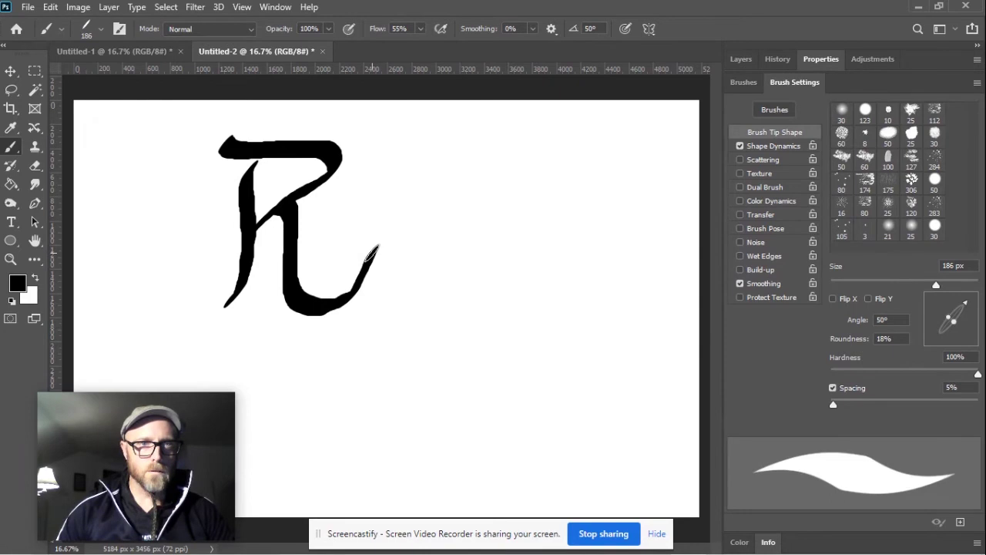
mouse_move(379, 241)
left_mouse_down()
mouse_move(369, 279)
mouse_move(397, 289)
mouse_move(420, 258)
mouse_move(407, 230)
mouse_move(383, 230)
mouse_move(374, 245)
mouse_move(383, 263)
mouse_move(403, 264)
mouse_move(505, 213)
mouse_move(463, 260)
mouse_move(456, 287)
mouse_move(507, 295)
mouse_move(545, 246)
mouse_move(575, 179)
mouse_move(591, 137)
mouse_move(580, 119)
mouse_move(564, 119)
mouse_move(539, 163)
mouse_move(532, 224)
mouse_move(542, 247)
mouse_move(555, 219)
mouse_move(589, 201)
mouse_move(624, 198)
mouse_move(605, 225)
mouse_move(540, 247)
mouse_move(596, 245)
mouse_move(606, 293)
mouse_move(624, 315)
mouse_move(656, 262)
left_mouse_up()
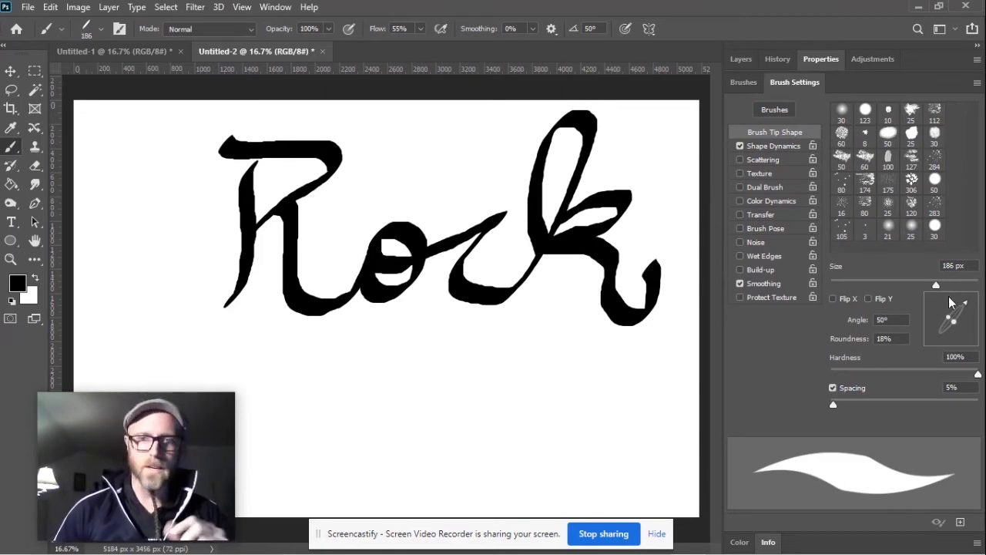
Turn off Shape Dynamics and Smoothing, then set 58° angle, 37% hardness and full roundness
left_click(739, 146)
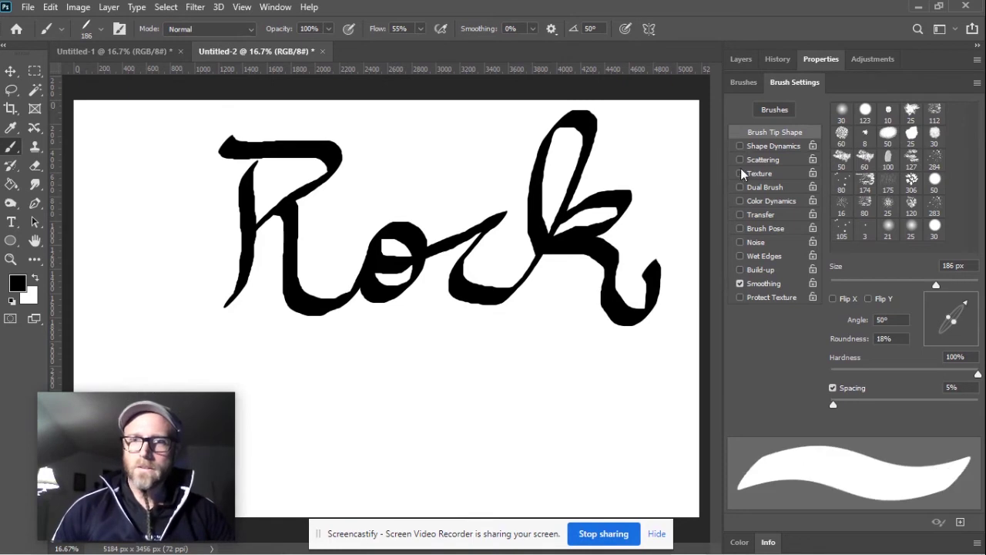
left_click(739, 283)
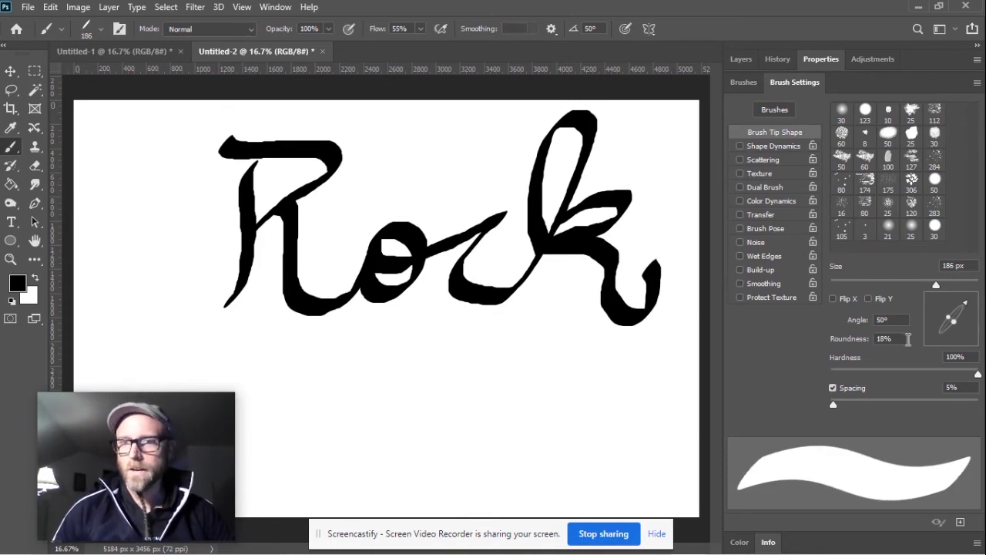
left_click(876, 319)
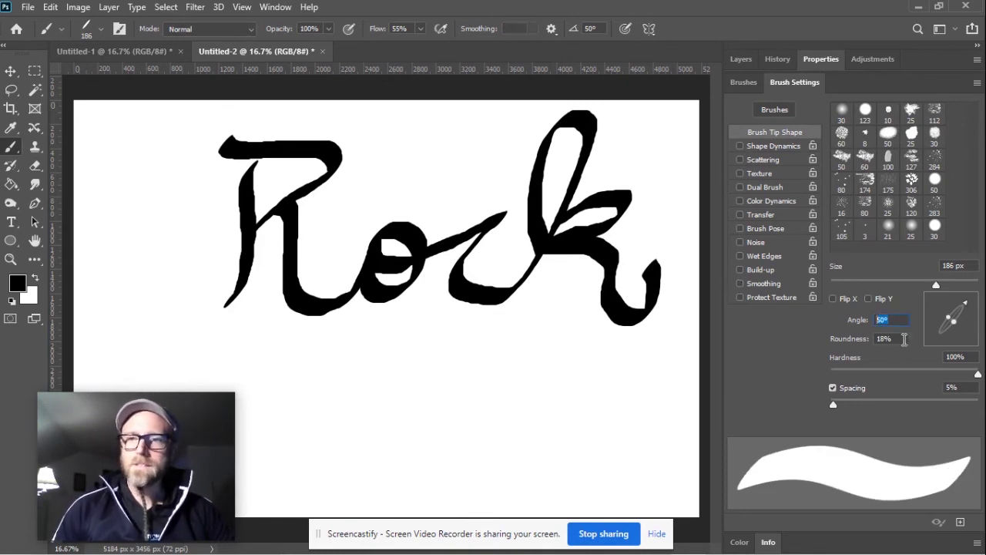
left_click(902, 340)
left_click(893, 319)
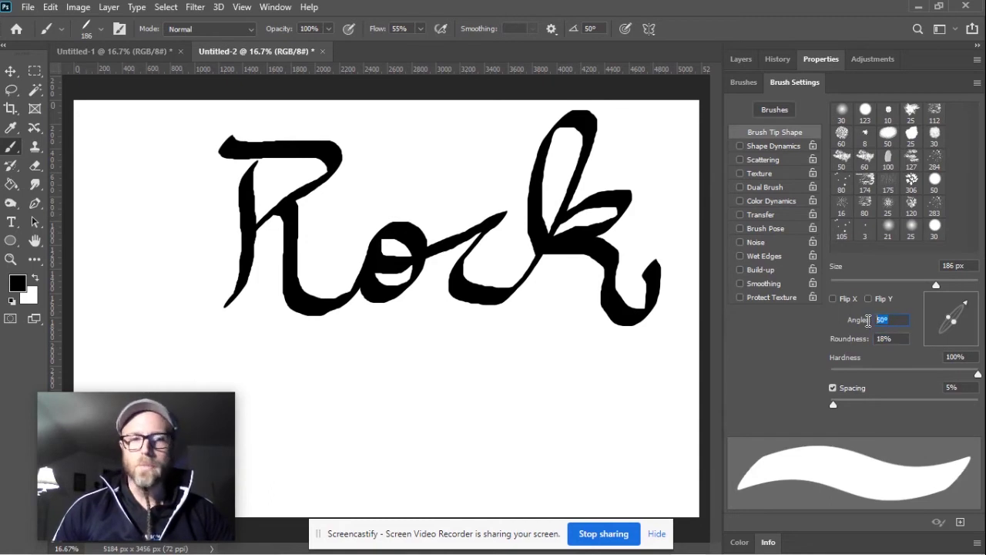
mouse_move(959, 325)
left_mouse_down()
mouse_move(976, 339)
mouse_move(962, 300)
left_mouse_up()
double_click(888, 319)
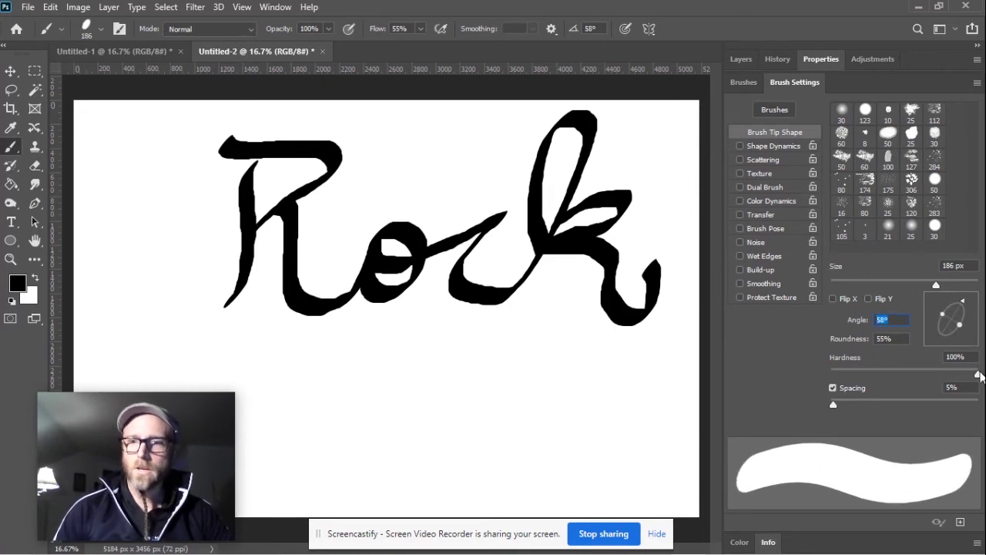
mouse_move(977, 375)
left_mouse_down()
mouse_move(864, 379)
mouse_move(885, 379)
left_mouse_up()
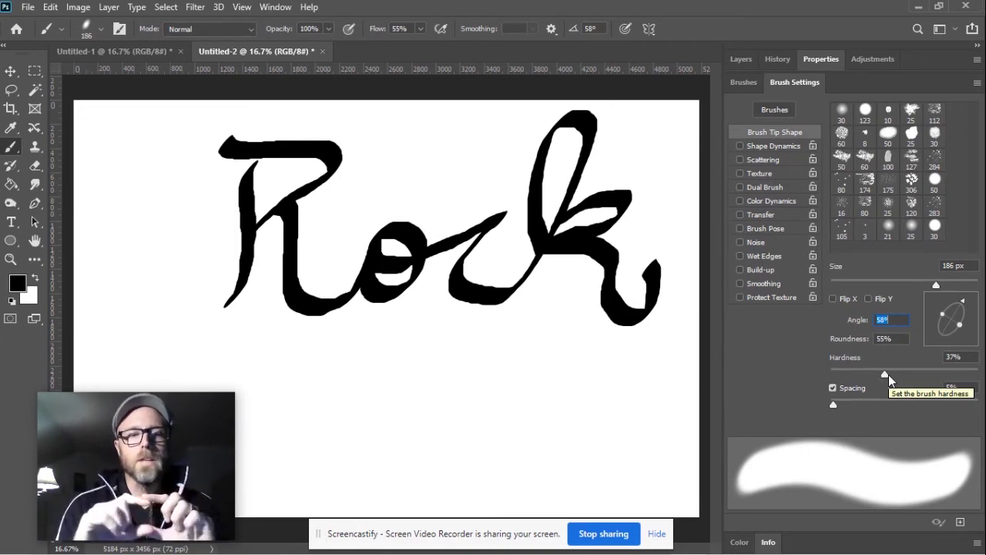
left_click_drag(943, 323, 935, 309)
Paint a soft horizontal stroke below 'Rock' and zoom in to inspect its edge
left_click_drag(290, 390, 560, 394)
scroll(411, 378, "up", 5)
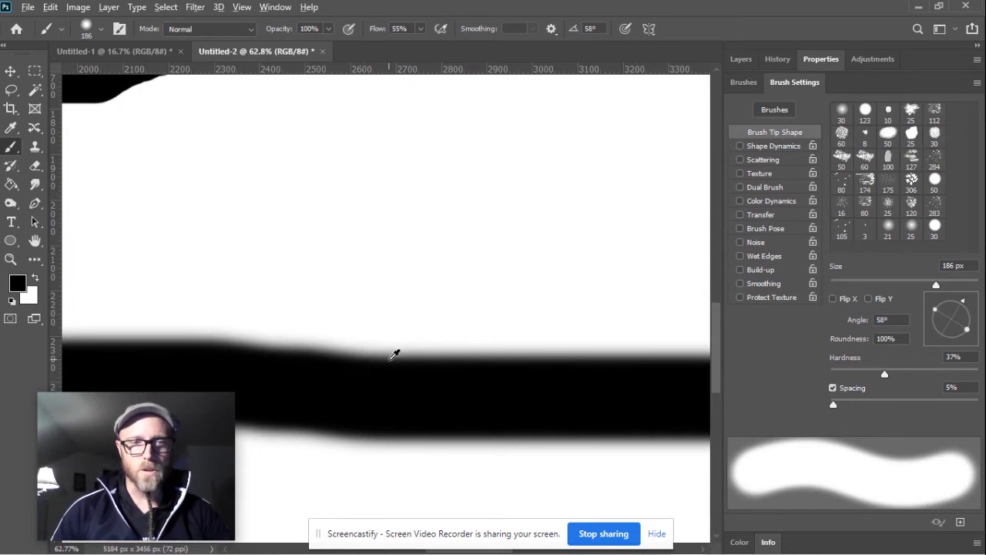
scroll(393, 353, "up", 5)
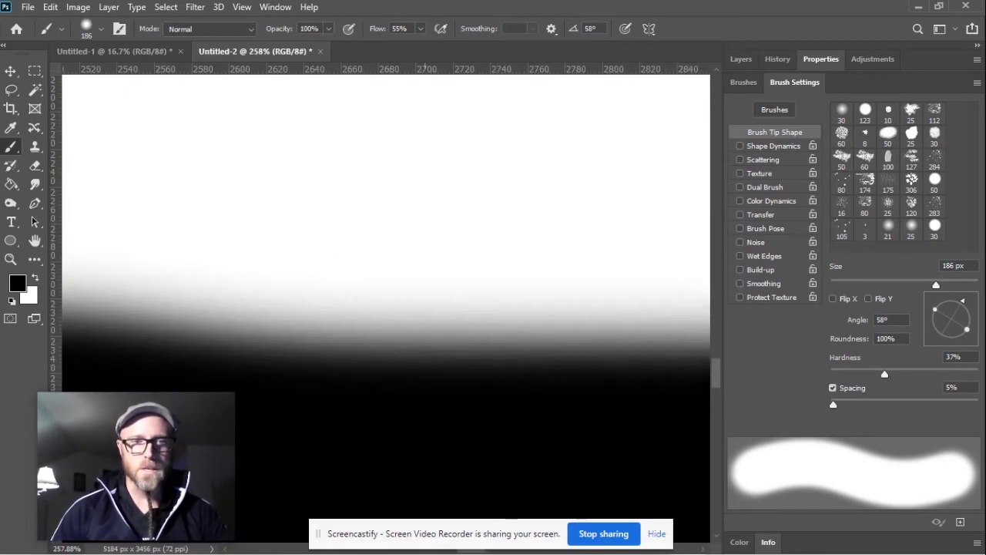
scroll(436, 435, "down", 5)
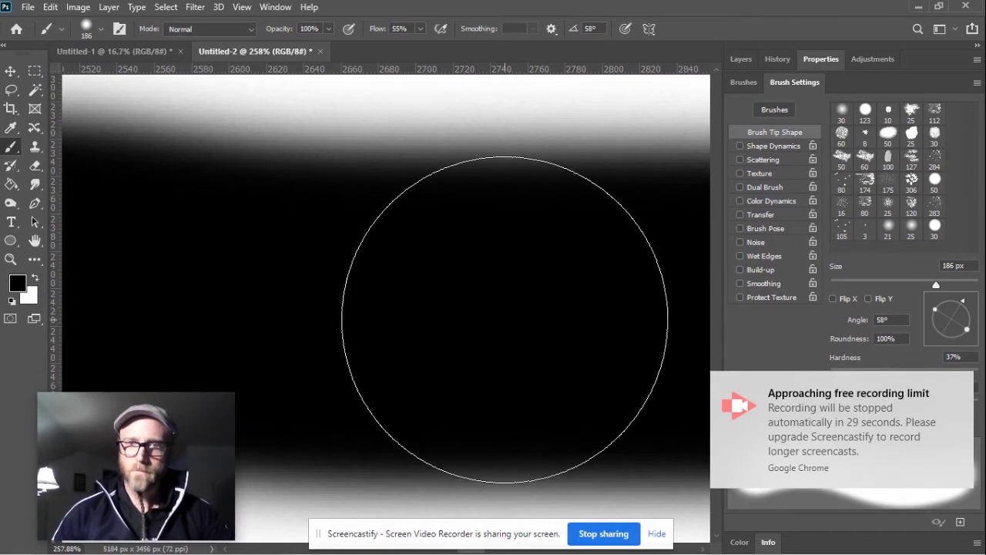
scroll(391, 224, "down", 10)
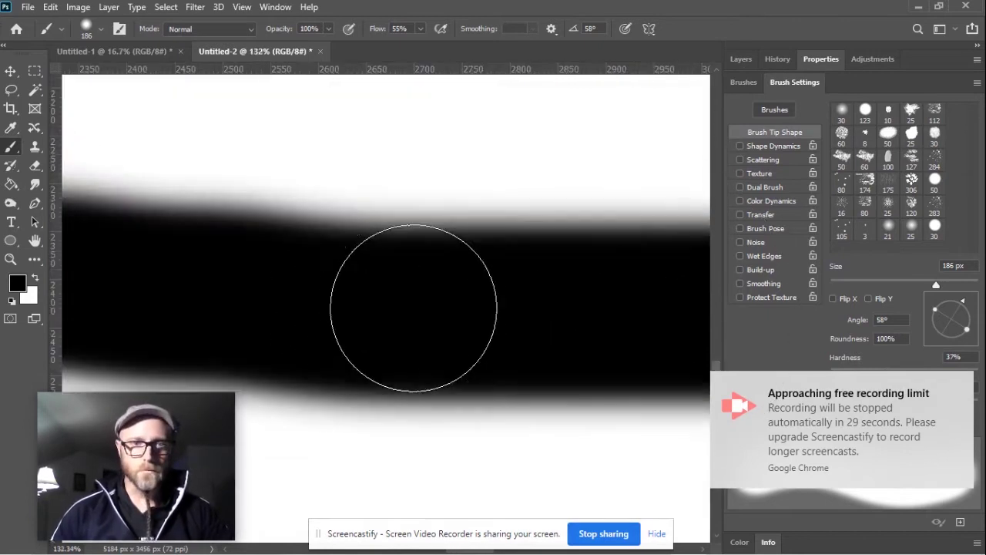
scroll(413, 305, "down", 2)
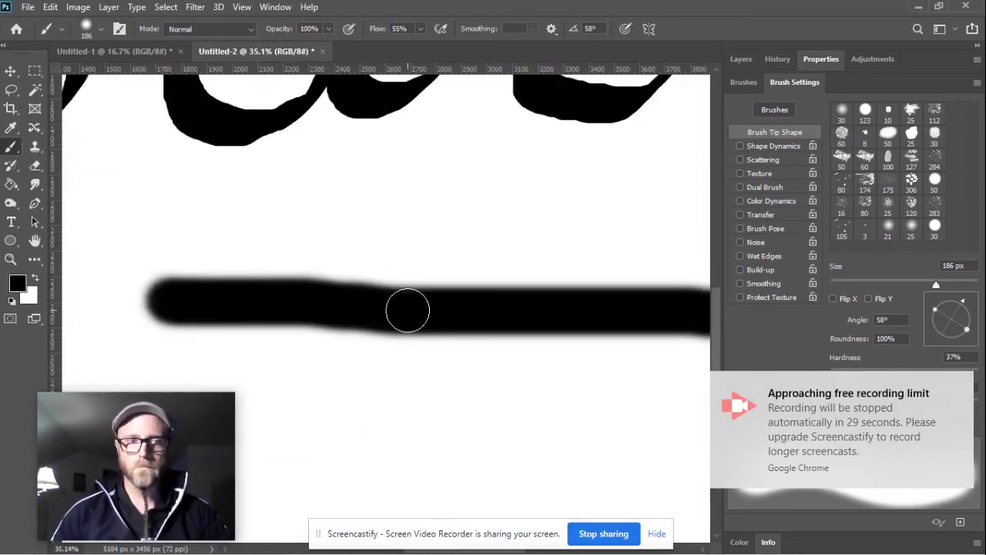
scroll(408, 311, "down", 2)
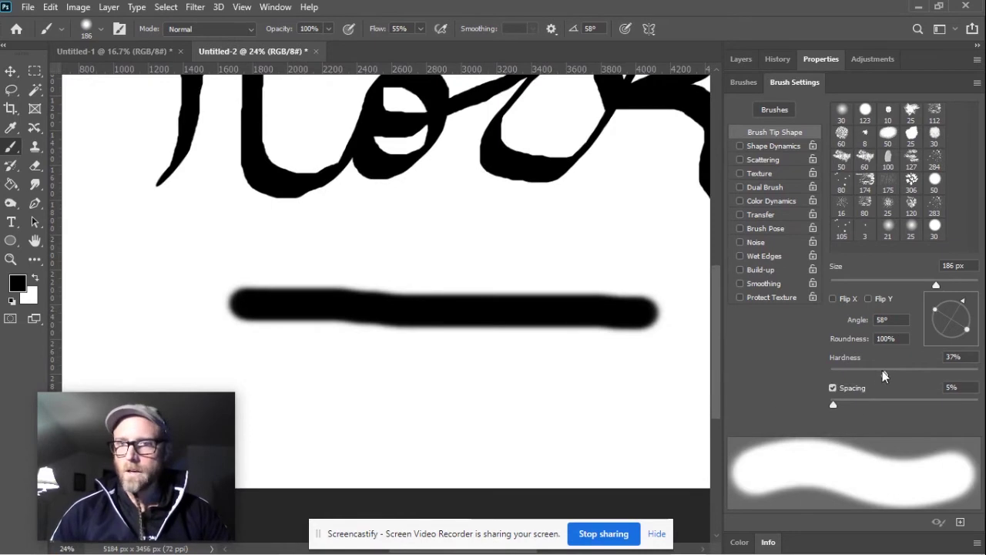
Paint a hard stroke at full hardness, then a soft sweeping stroke at 0% hardness
left_click_drag(883, 374, 976, 373)
left_click_drag(283, 362, 483, 370)
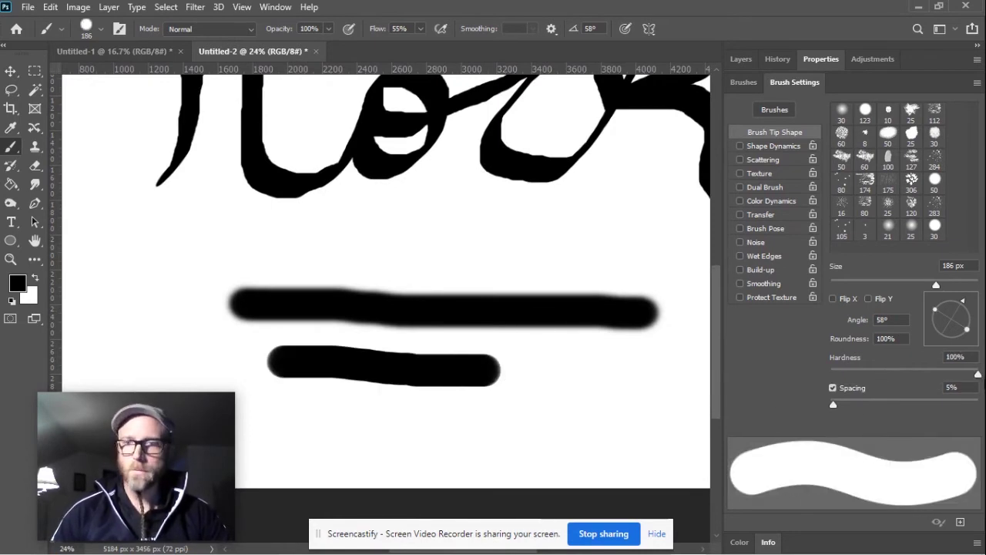
left_click_drag(976, 374, 827, 372)
mouse_move(651, 371)
left_mouse_down()
mouse_move(445, 425)
mouse_move(271, 430)
left_mouse_up()
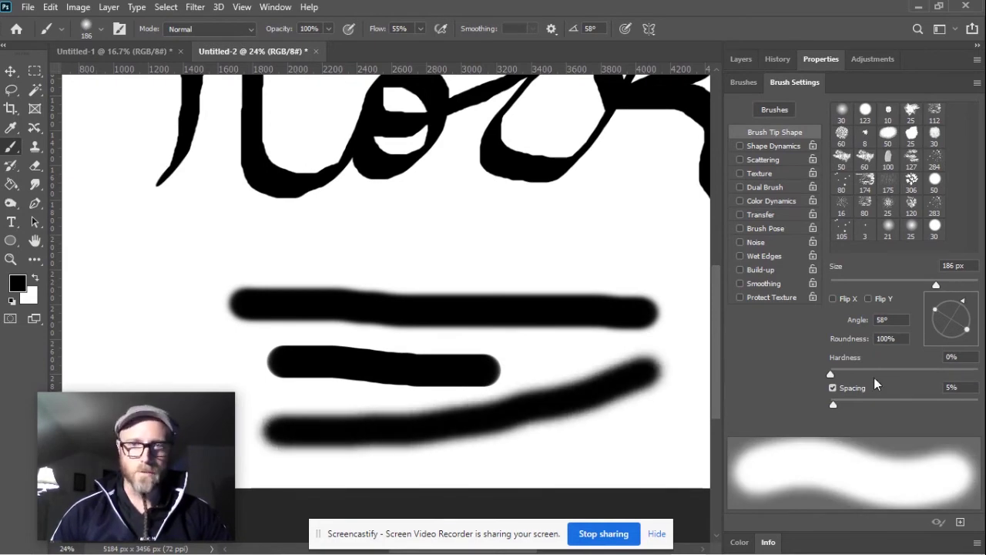
Zoom in on the soft stroke and lower the brush spacing from 5% to 1%
scroll(506, 392, "up", 10)
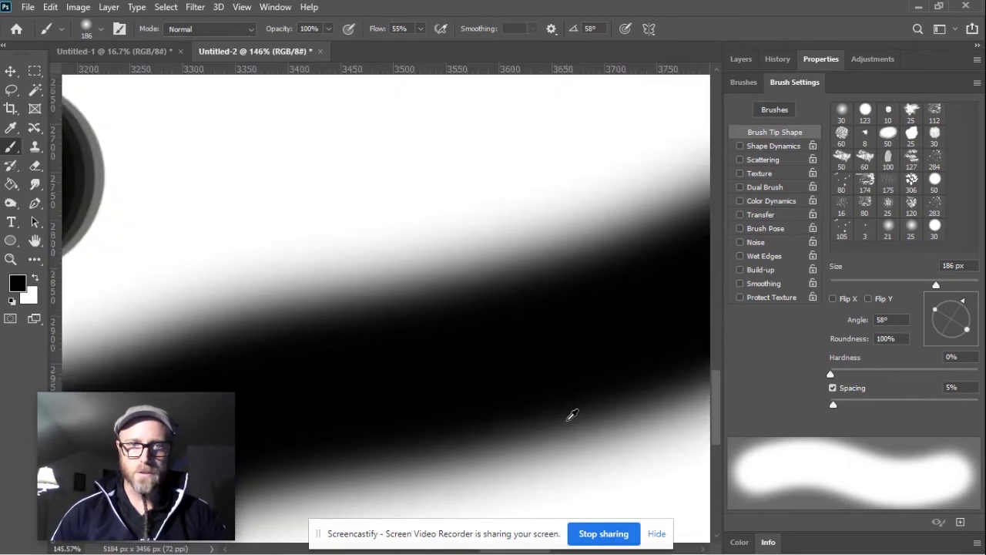
scroll(572, 414, "down", 12)
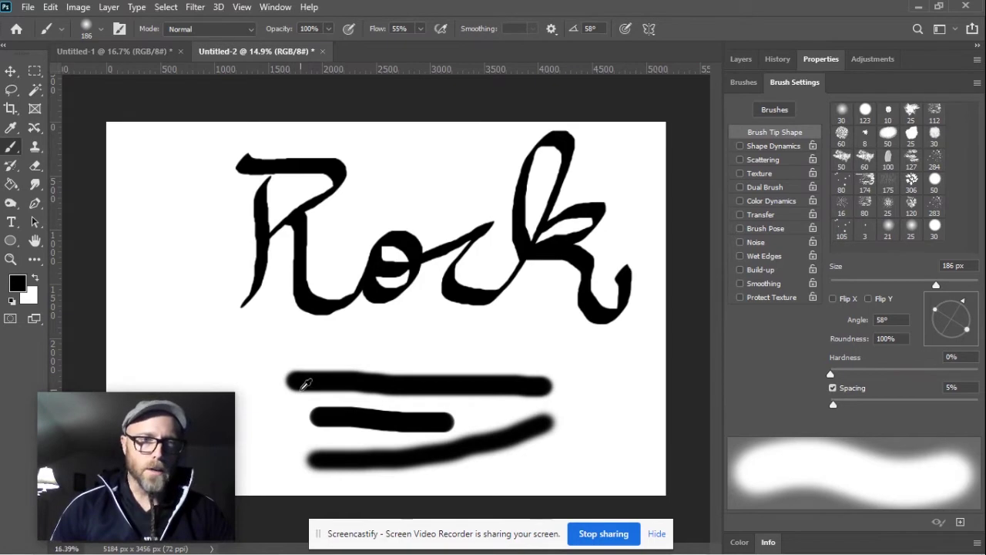
scroll(305, 384, "up", 6)
scroll(295, 382, "up", 4)
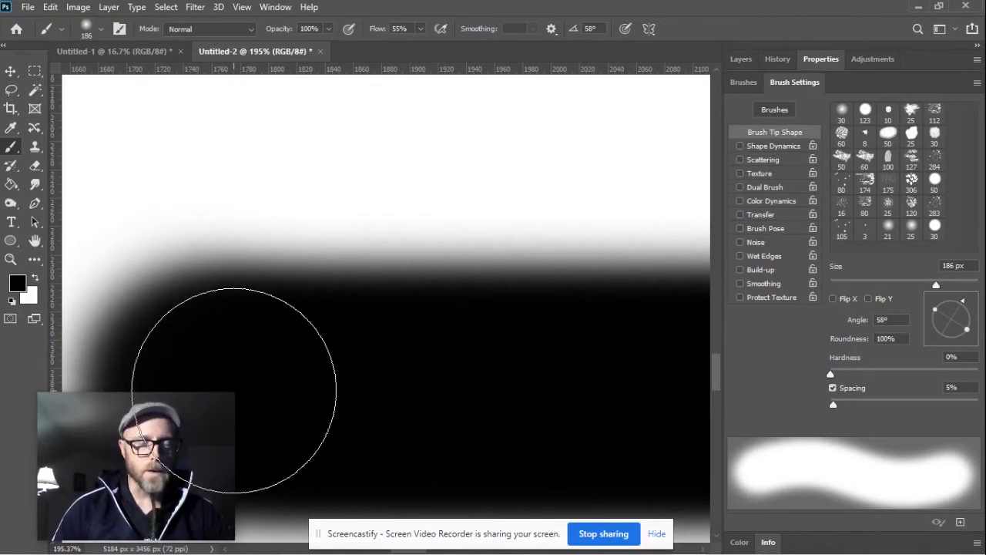
scroll(315, 385, "down", 4)
scroll(315, 380, "down", 5)
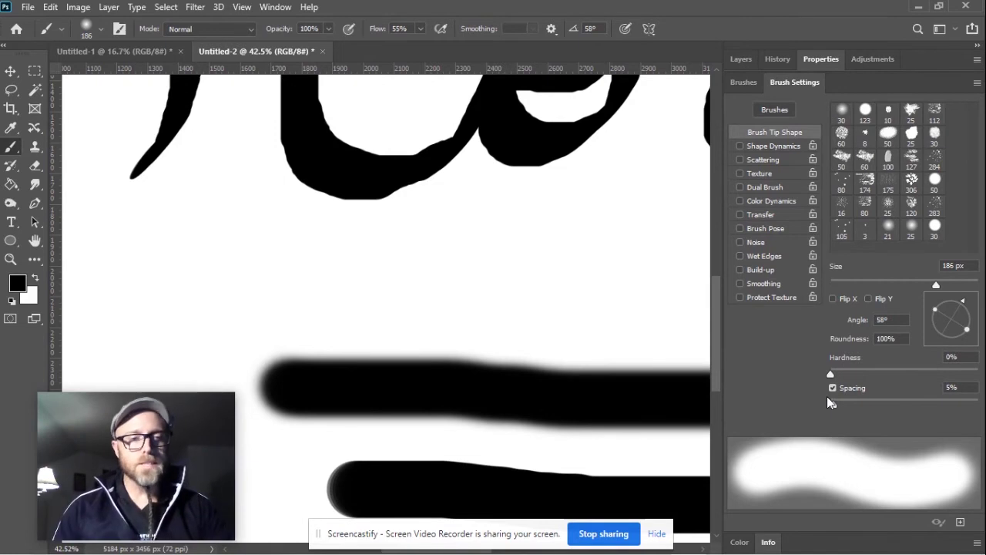
scroll(352, 502, "up", 3)
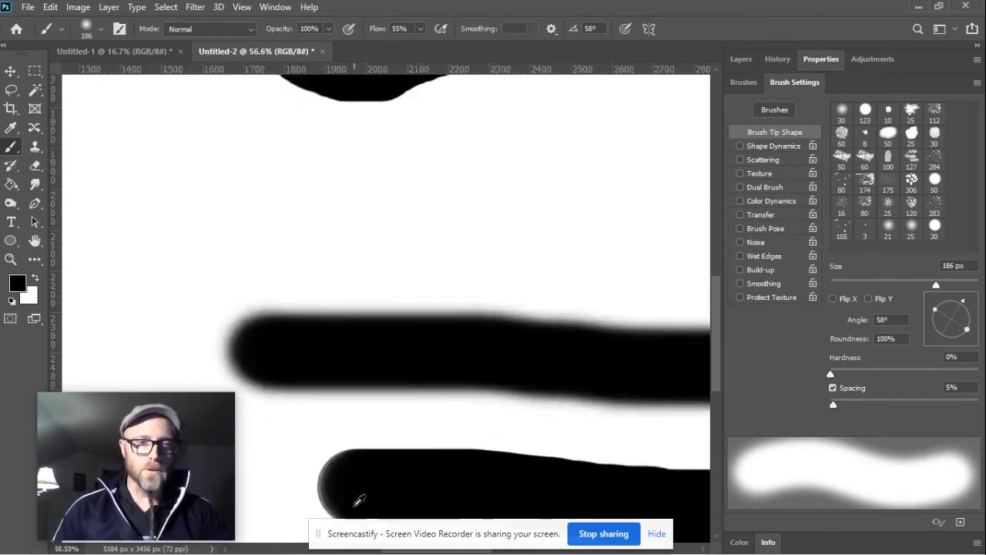
scroll(309, 471, "up", 4)
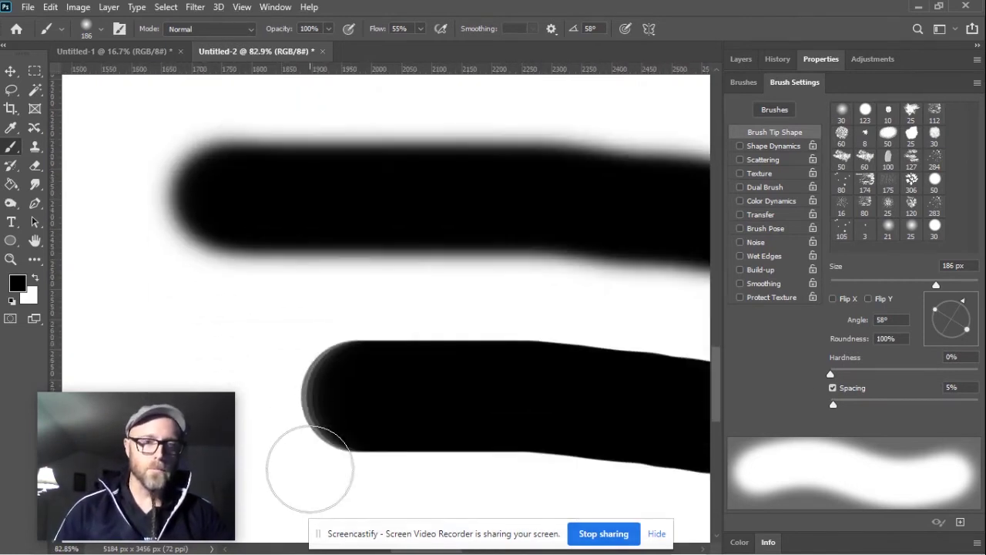
scroll(315, 463, "up", 1)
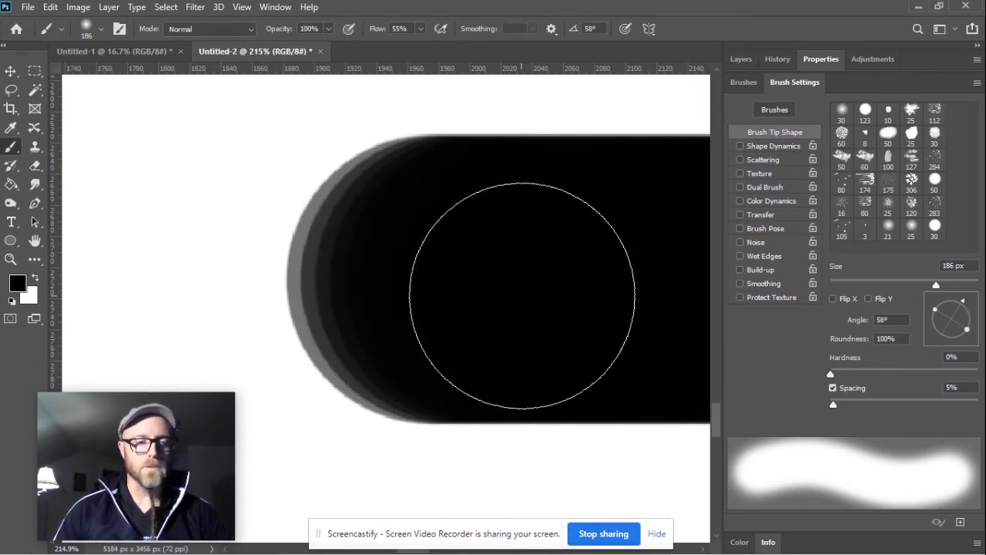
scroll(521, 291, "down", 5)
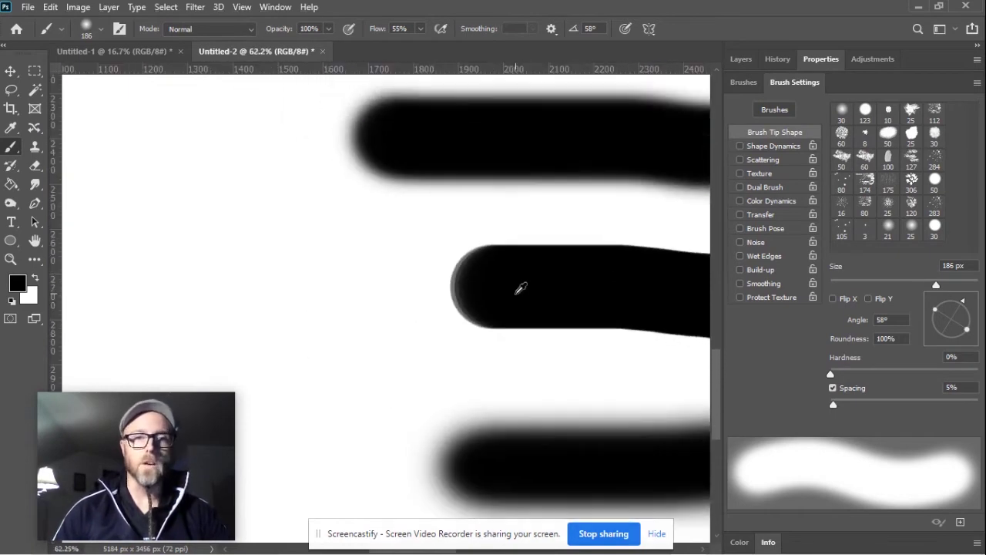
left_click_drag(833, 408, 826, 409)
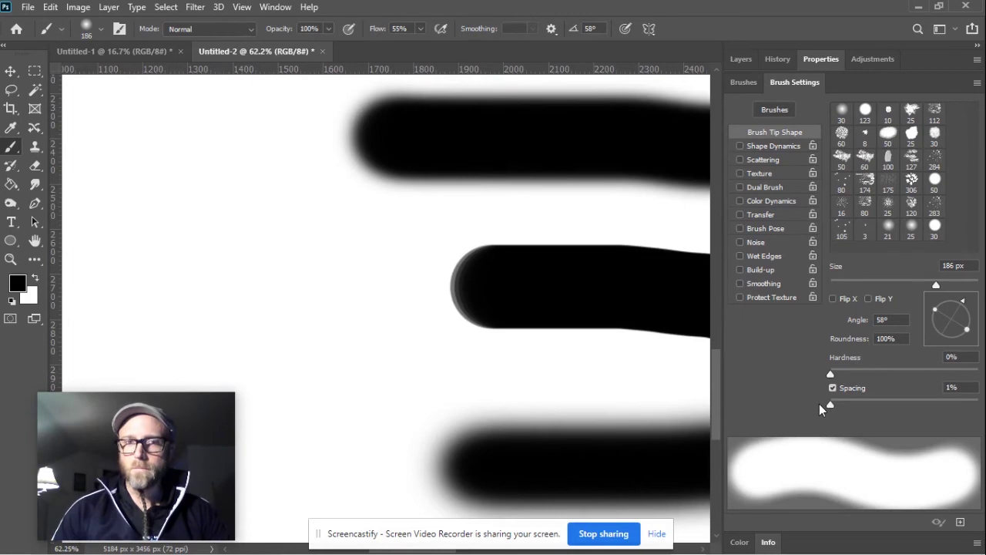
scroll(145, 316, "up", 5)
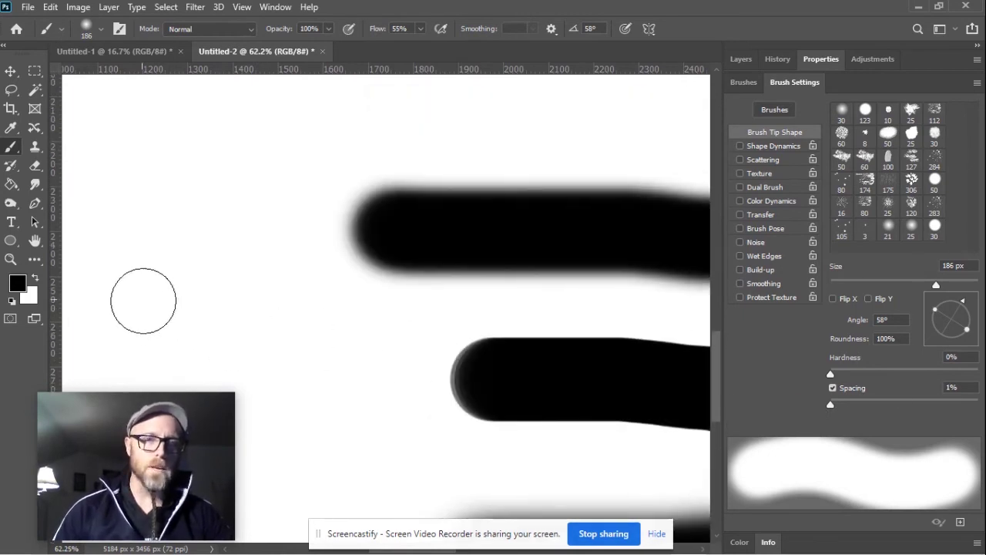
scroll(150, 327, "up", 1)
Undo the soft blob, set hardness to 100% and paint a crisp test stroke
left_click_drag(146, 271, 228, 271)
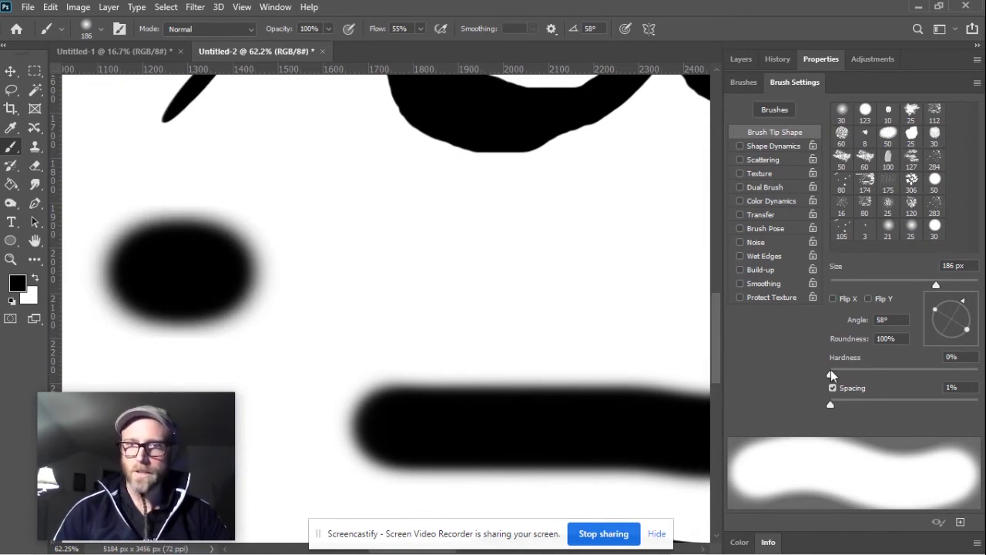
key("ctrl+z")
left_click_drag(830, 376, 977, 375)
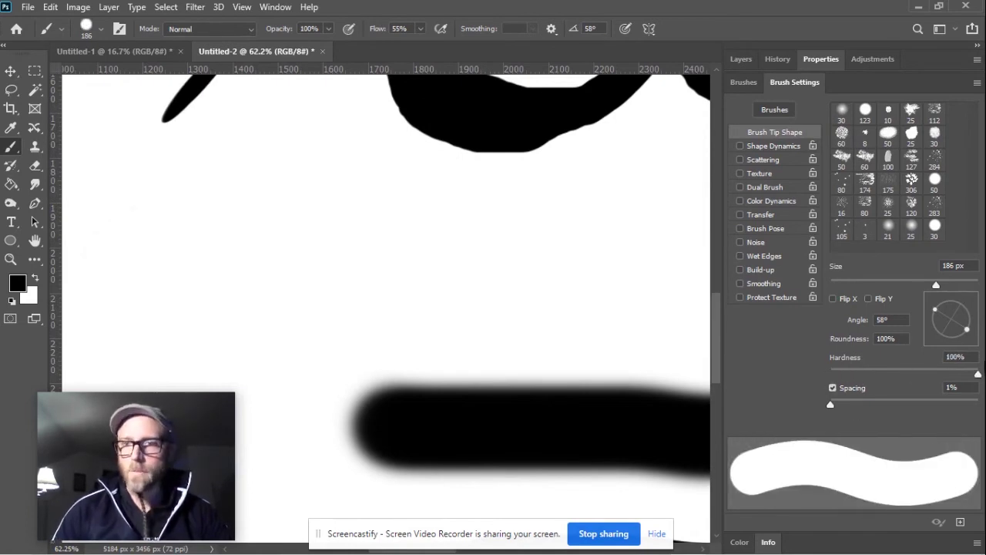
left_click_drag(189, 267, 284, 268)
Zoom in to inspect the hard stroke and raise spacing to 95%
scroll(145, 271, "up", 10)
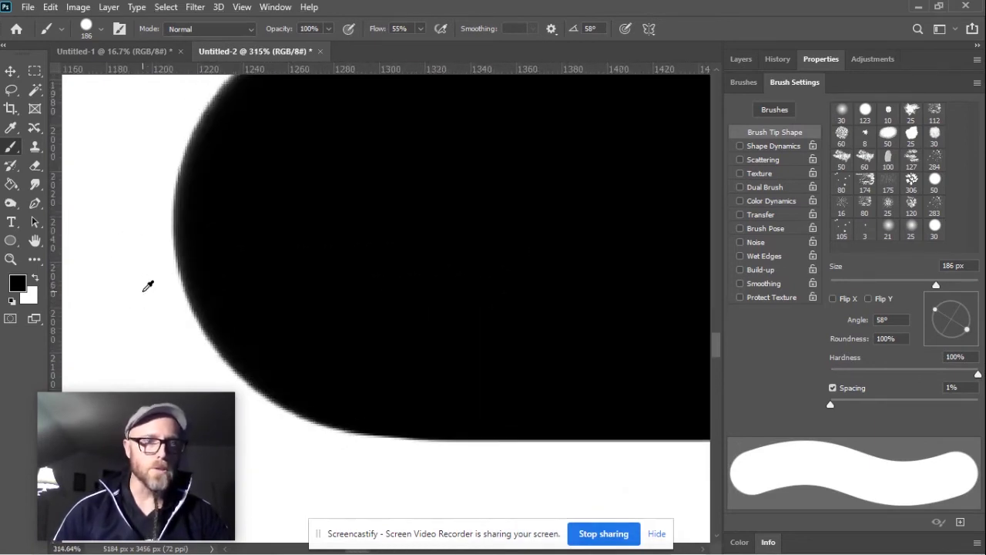
scroll(148, 286, "up", 2)
scroll(147, 286, "down", 1)
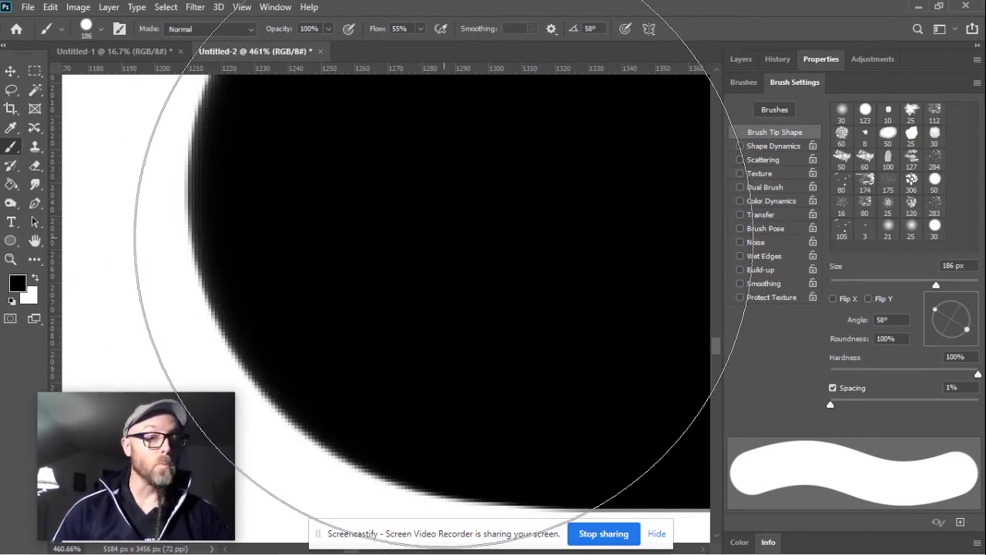
scroll(476, 259, "down", 5)
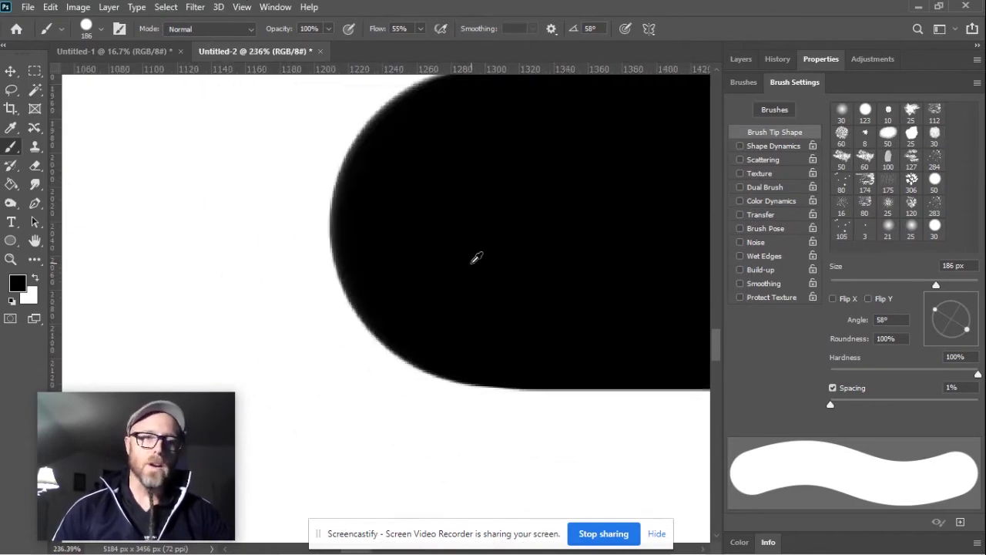
scroll(476, 259, "down", 2)
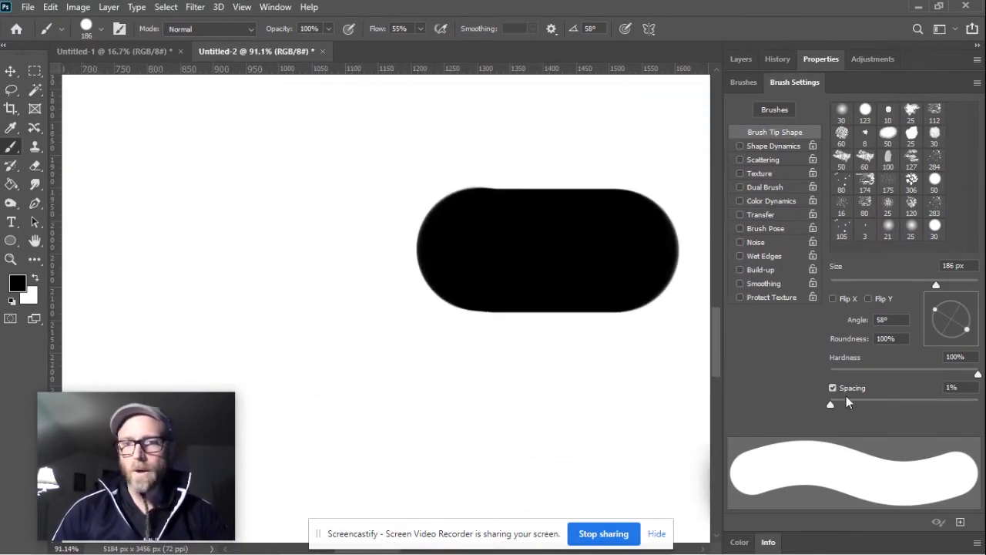
left_click_drag(831, 406, 900, 406)
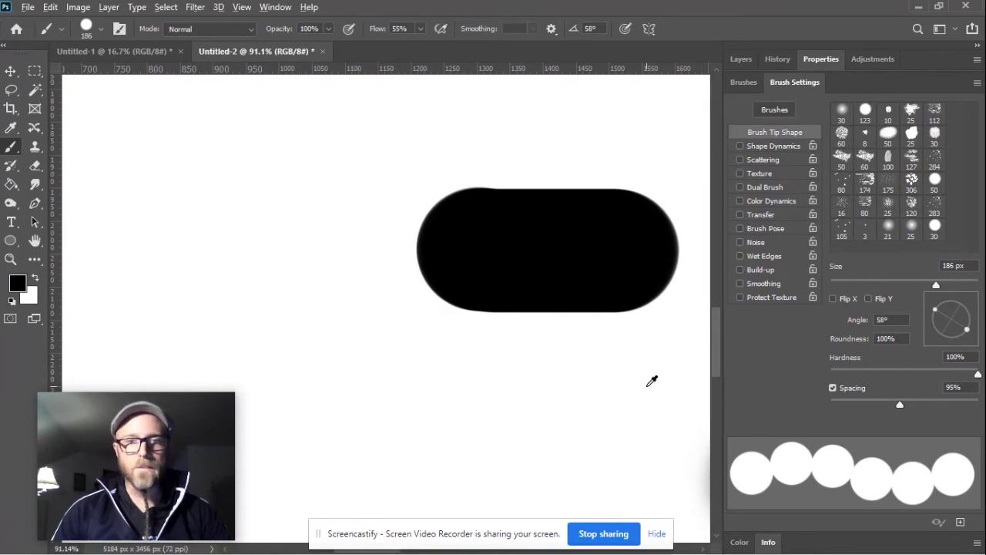
Paint a row, a loop and another row of separate grey dabs
scroll(650, 385, "down", 5)
left_click_drag(630, 383, 321, 387)
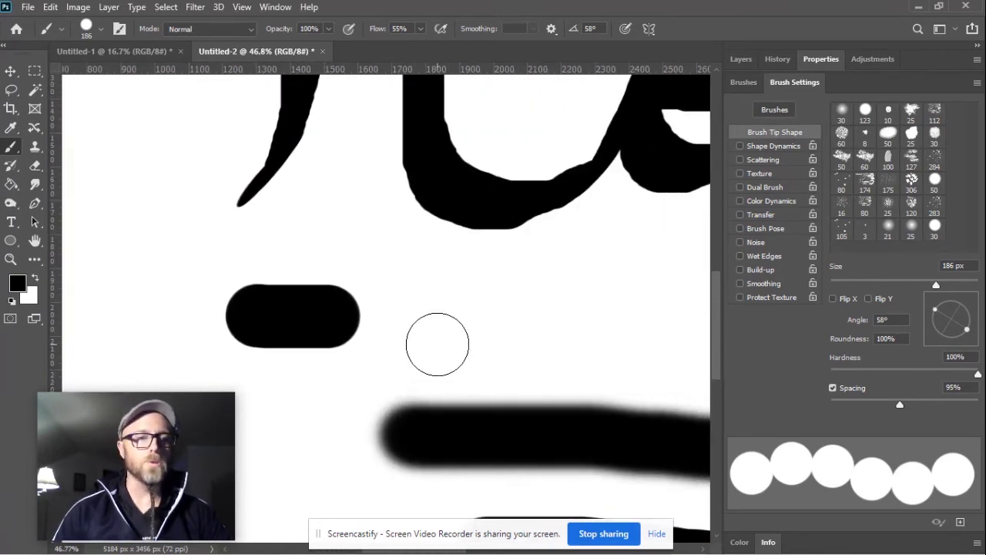
left_click_drag(405, 326, 734, 327)
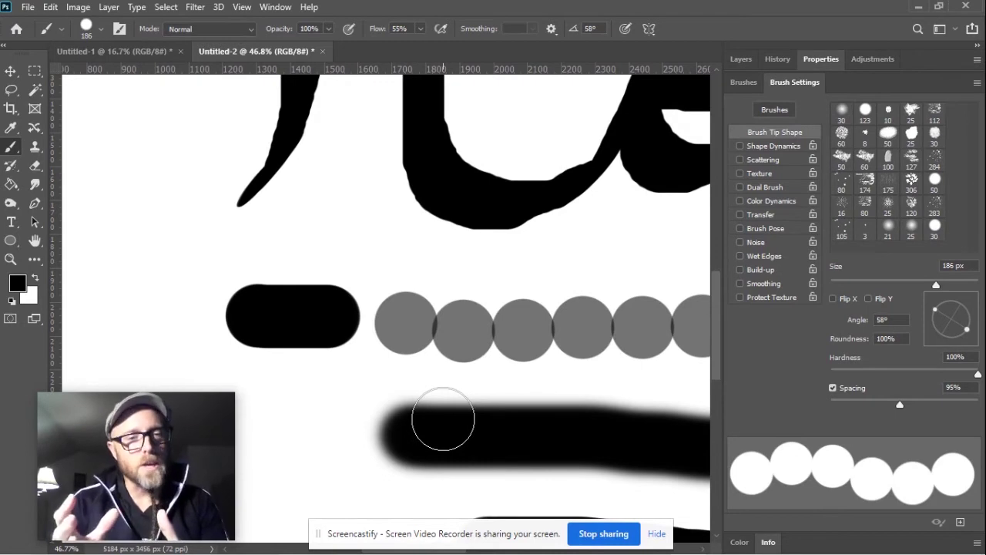
mouse_move(220, 173)
left_mouse_down()
mouse_move(299, 223)
mouse_move(258, 226)
mouse_move(432, 239)
left_mouse_up()
left_click_drag(515, 260, 708, 260)
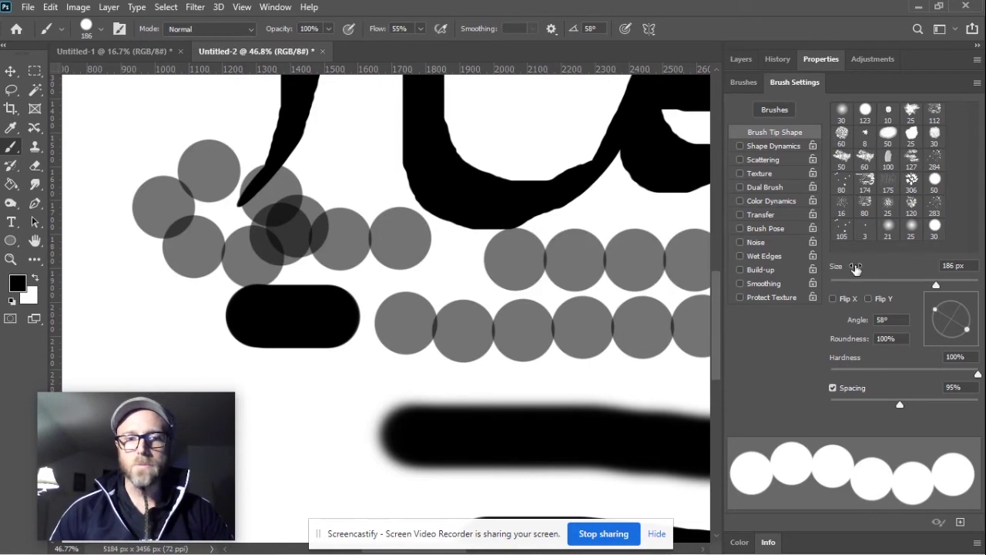
Add a vertical dab line, then raise spacing to 658% and dot the canvas edge
scroll(485, 285, "down", 5)
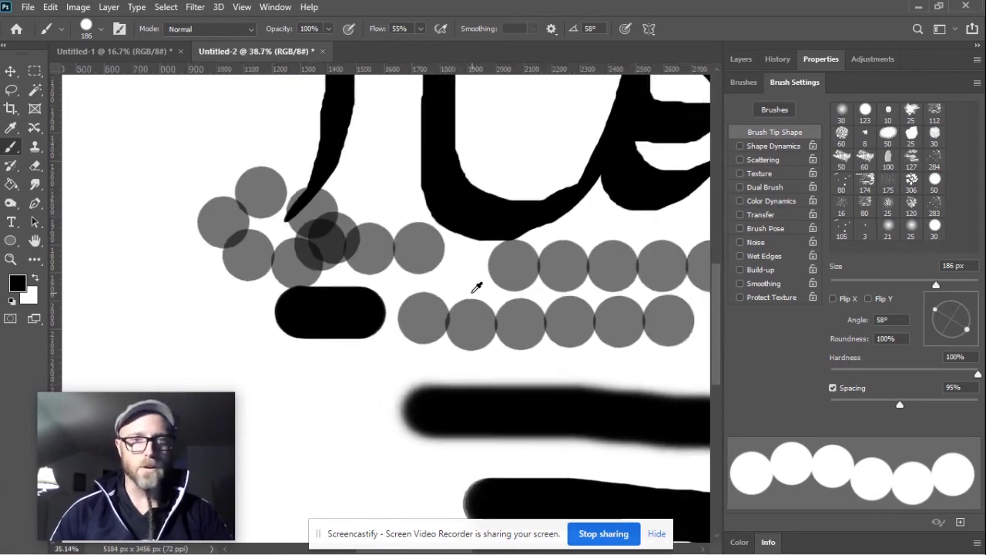
left_click_drag(132, 189, 177, 397)
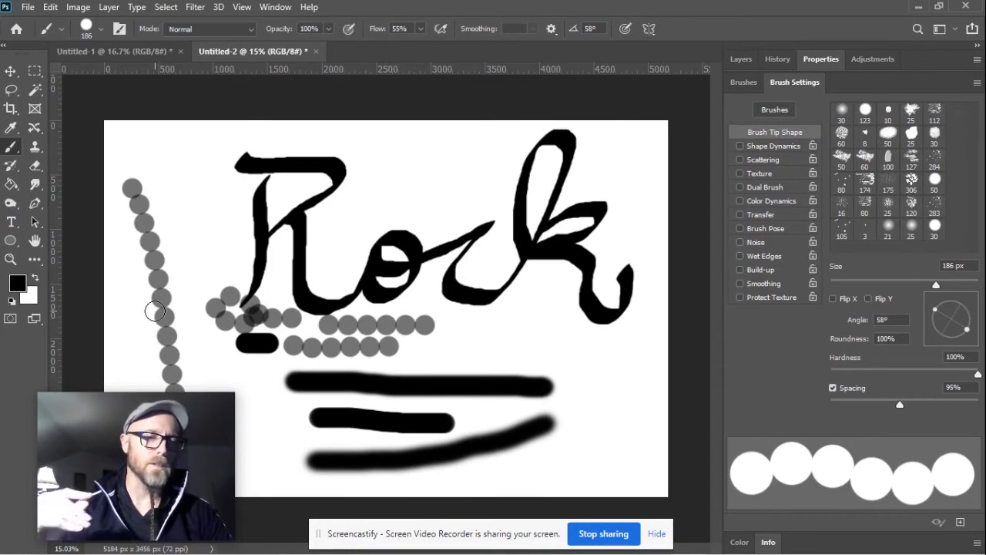
left_click_drag(900, 405, 966, 404)
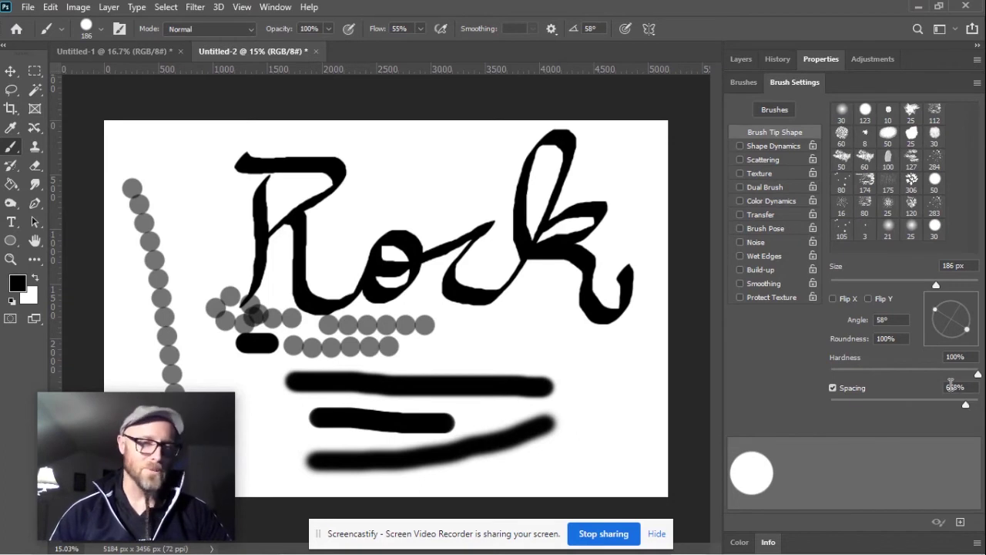
mouse_move(652, 141)
left_mouse_down()
mouse_move(648, 417)
mouse_move(634, 469)
mouse_move(613, 482)
mouse_move(241, 486)
left_mouse_up()
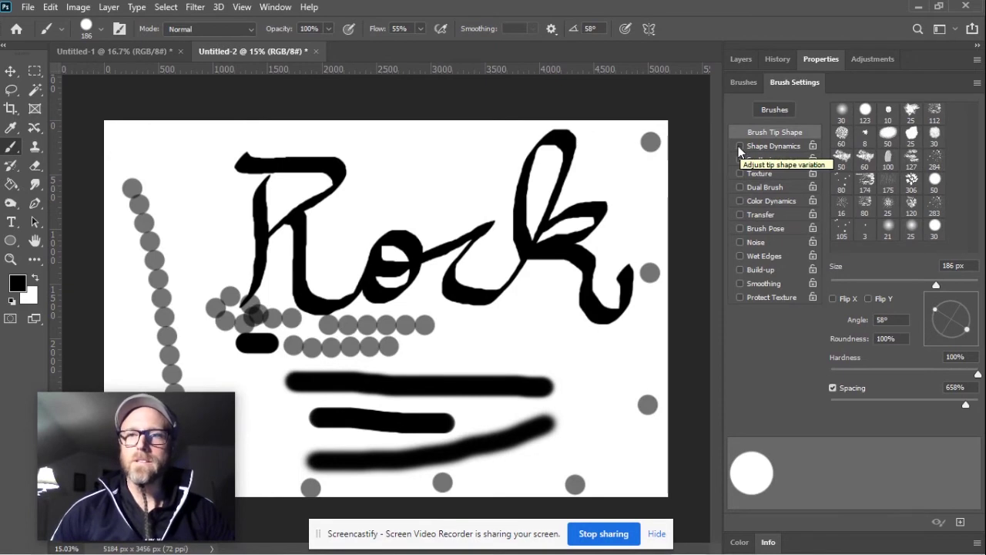
Enable Shape Dynamics and create a new blank document via File > New
left_click(761, 146)
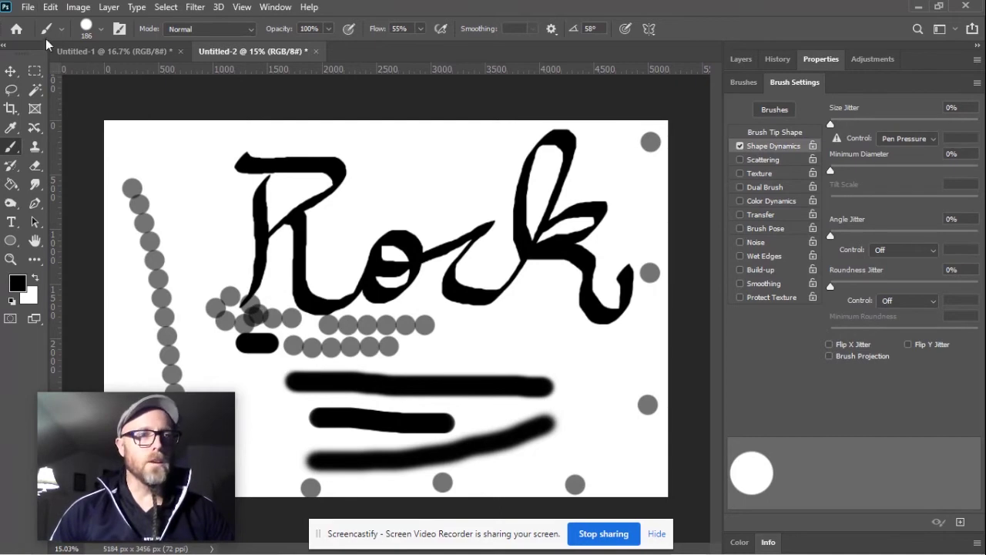
left_click(27, 8)
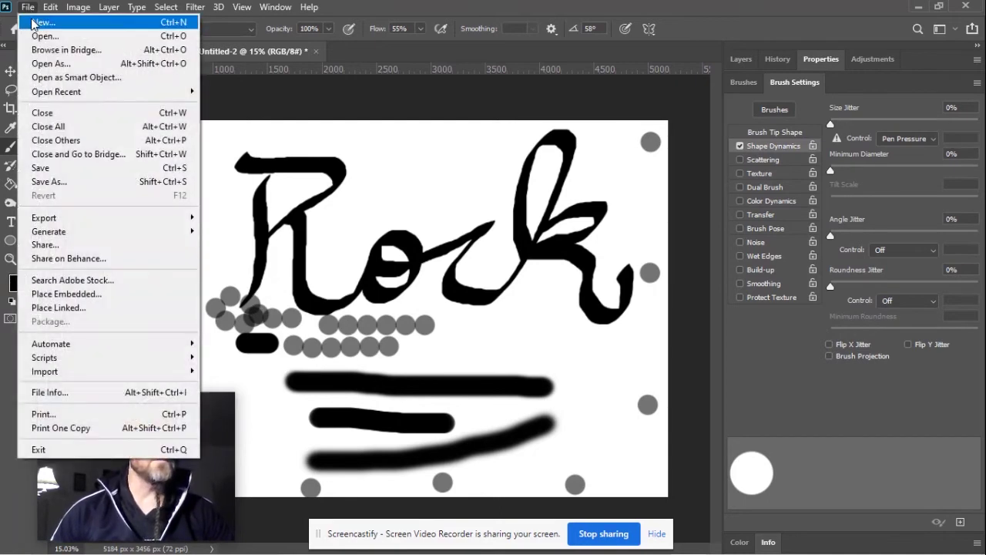
left_click(28, 21)
left_click(709, 510)
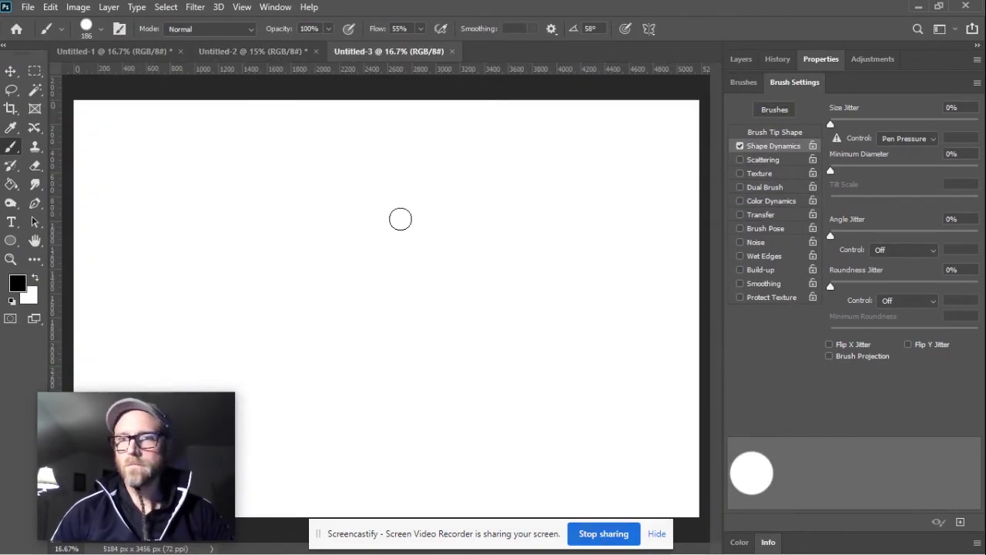
Undo a test row of dots and set the brush tip spacing to 5%
left_click_drag(161, 187, 498, 187)
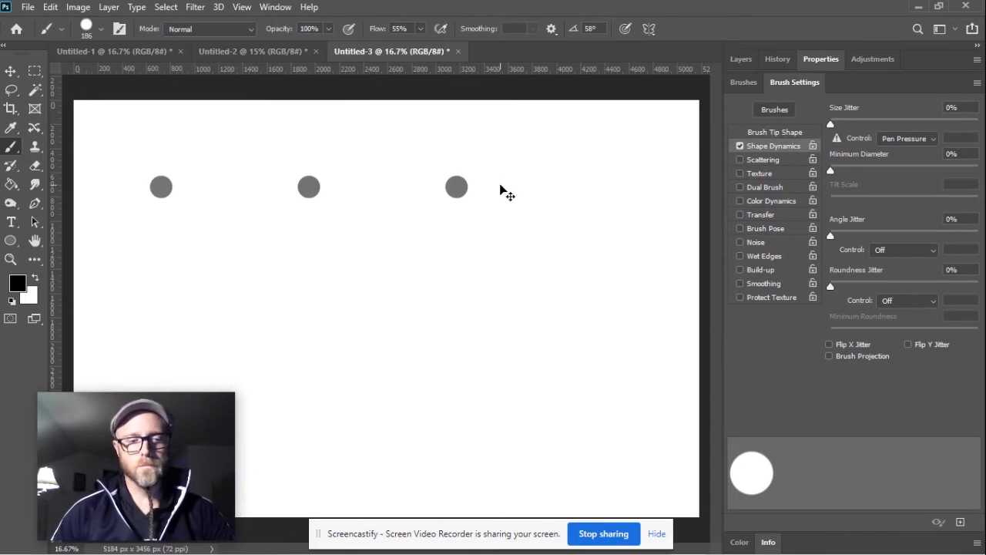
key("ctrl+z")
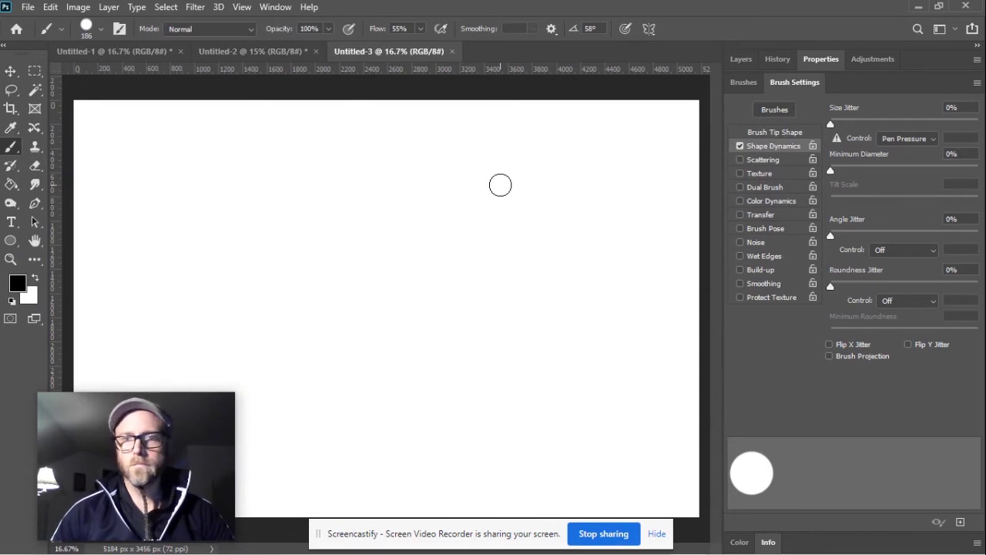
left_click(770, 133)
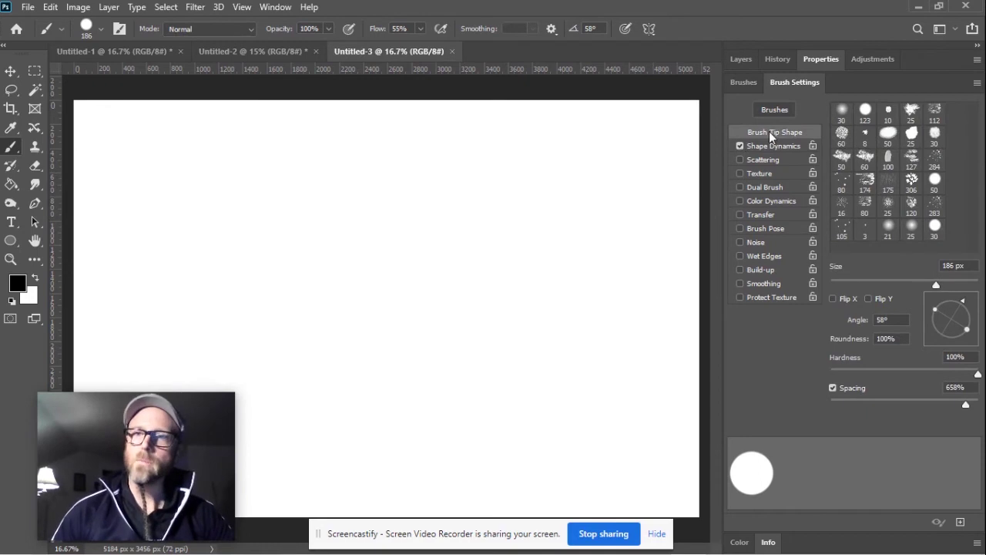
left_click_drag(967, 401, 832, 408)
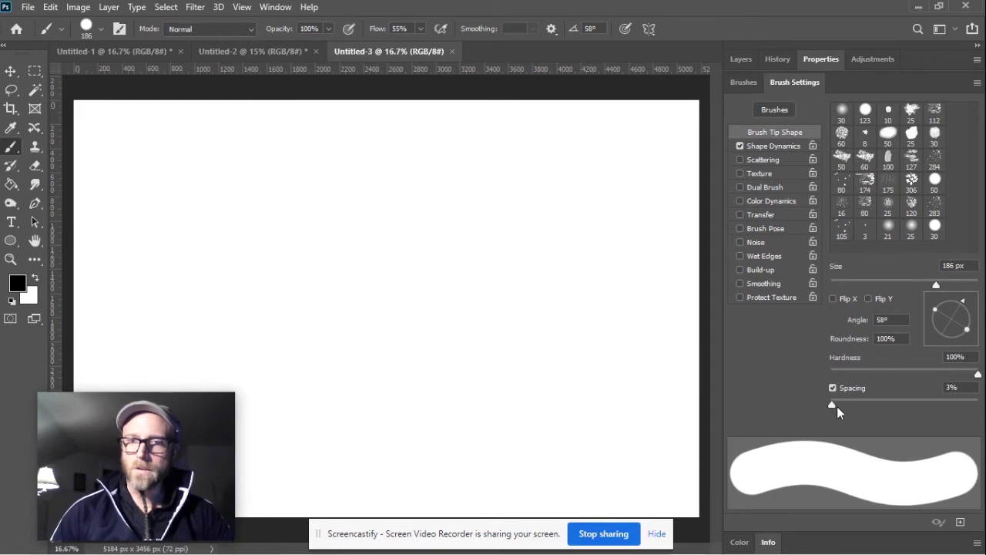
left_click(952, 385)
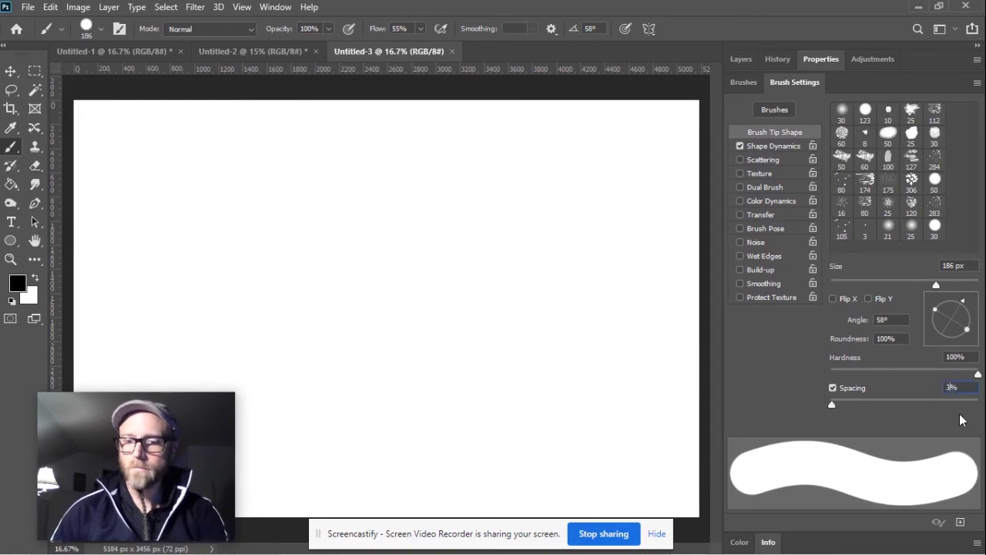
type("5")
key("Return")
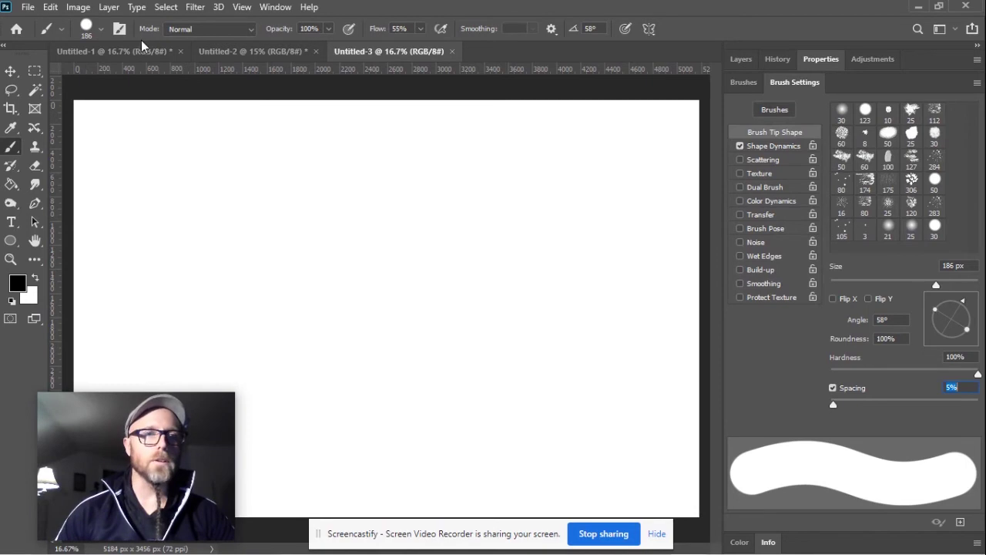
left_click(100, 29)
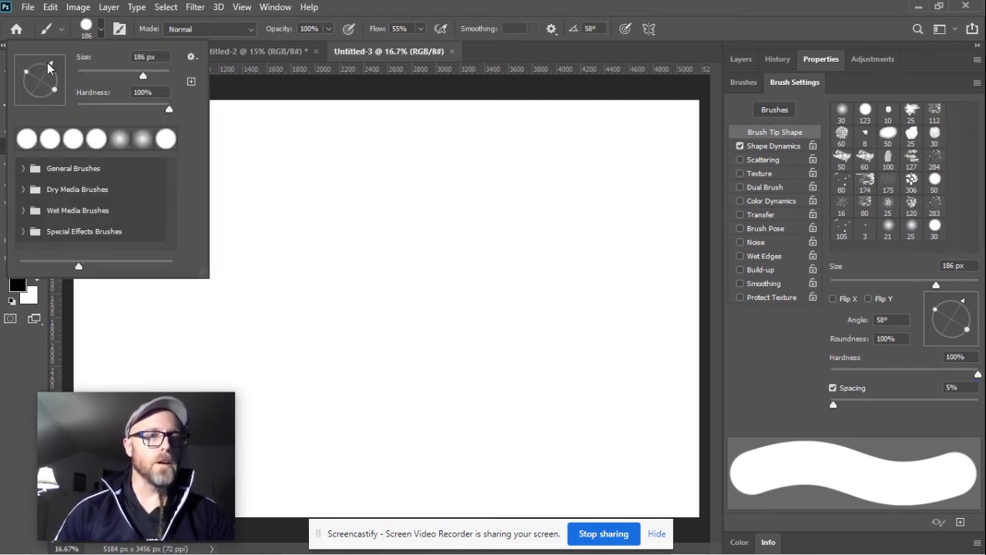
mouse_move(46, 87)
left_mouse_down()
mouse_move(55, 94)
mouse_move(60, 83)
mouse_move(49, 74)
left_mouse_up()
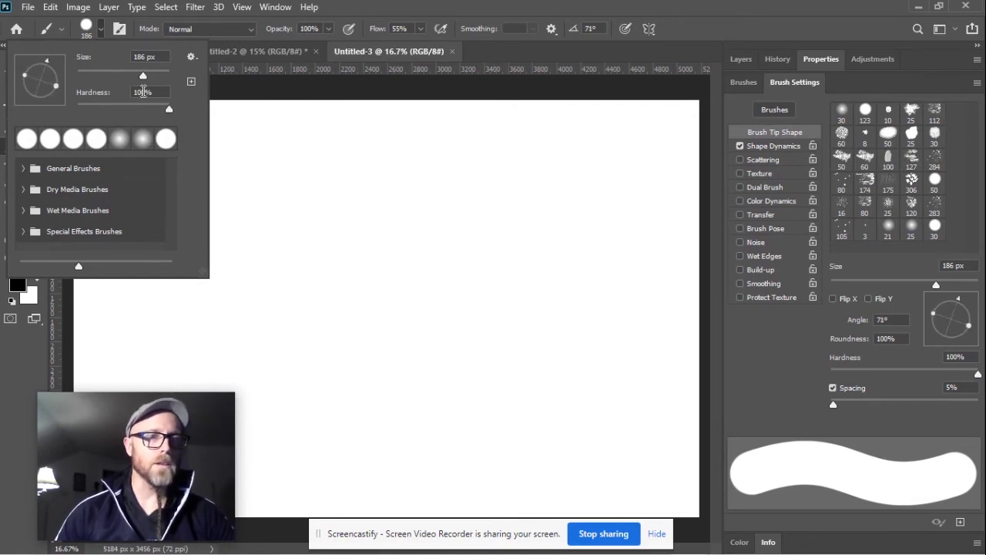
left_click(23, 169)
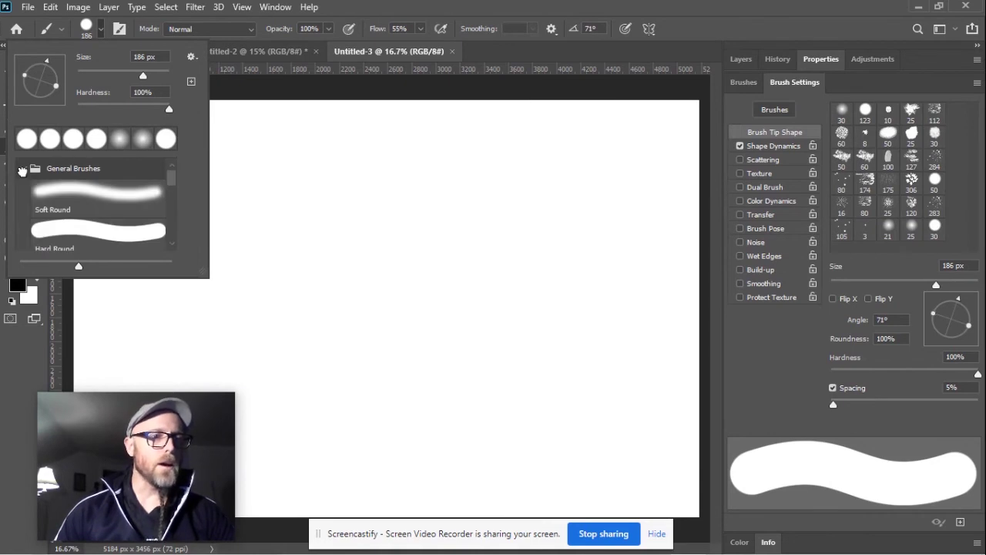
left_click(23, 169)
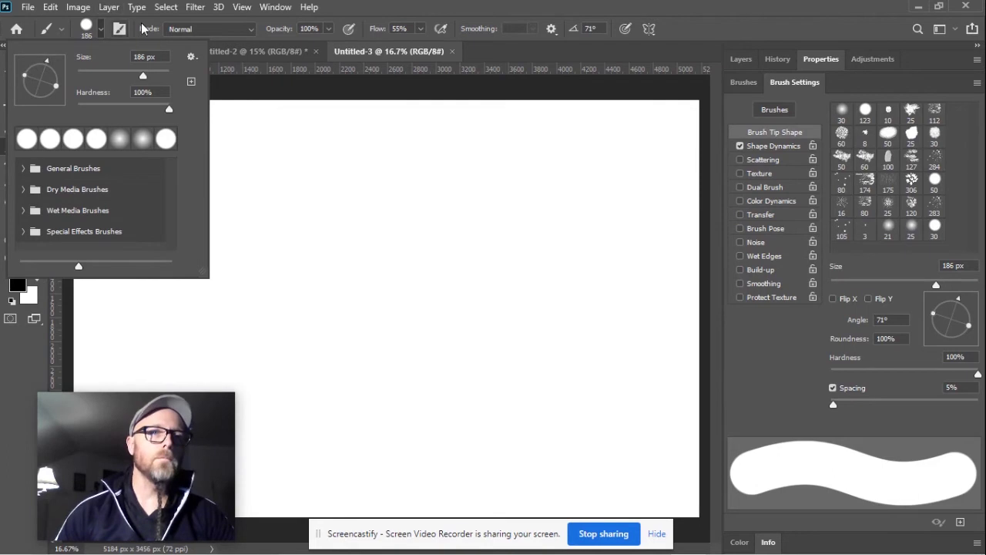
left_click(248, 29)
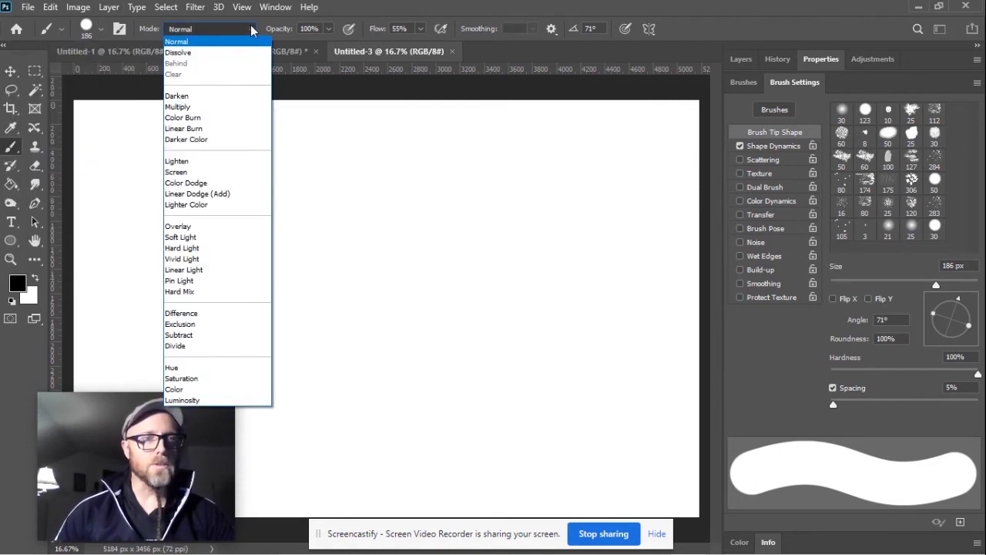
left_click(248, 32)
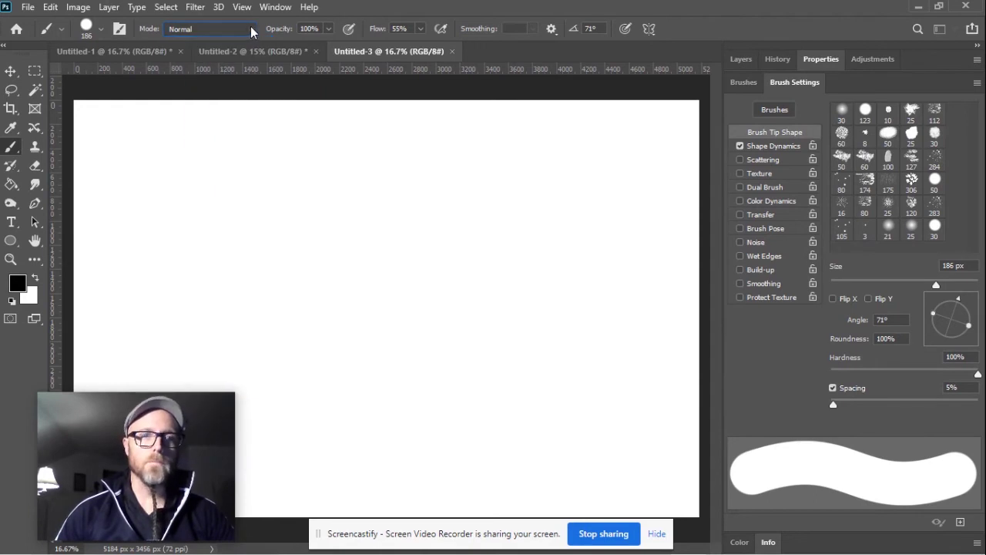
left_click(328, 28)
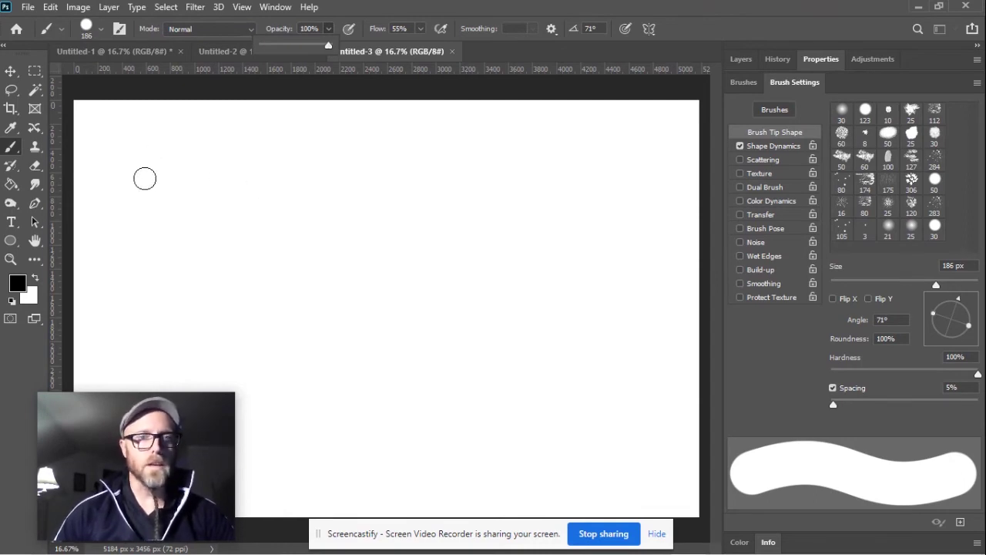
Paint three test strokes and undo the diagonal one
left_click_drag(145, 178, 444, 191)
left_click_drag(510, 191, 548, 191)
mouse_move(173, 231)
left_mouse_down()
mouse_move(302, 198)
mouse_move(589, 150)
left_mouse_up()
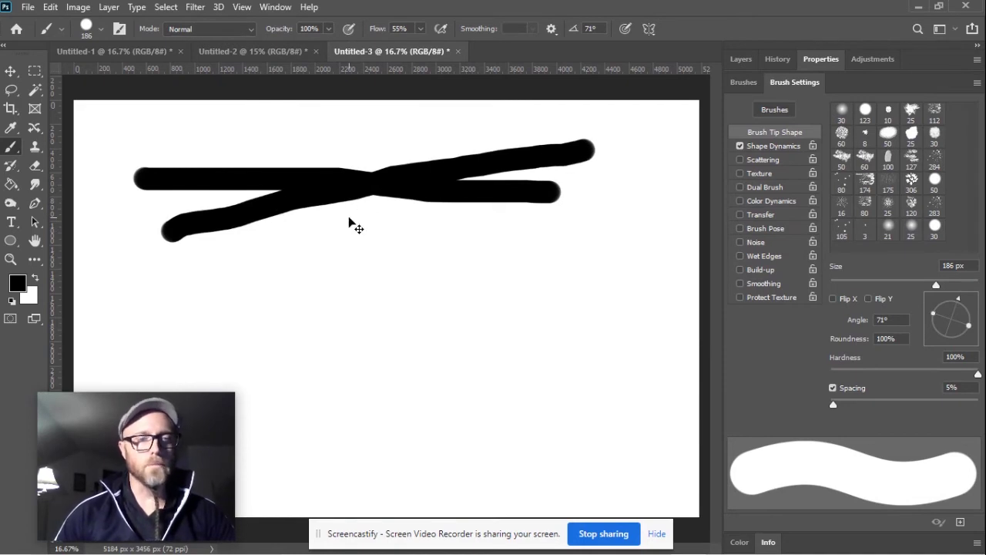
key("ctrl+z")
key("ctrl+z")
At 50% opacity, paint overlapping grey strokes across the upper-left canvas
left_click(326, 32)
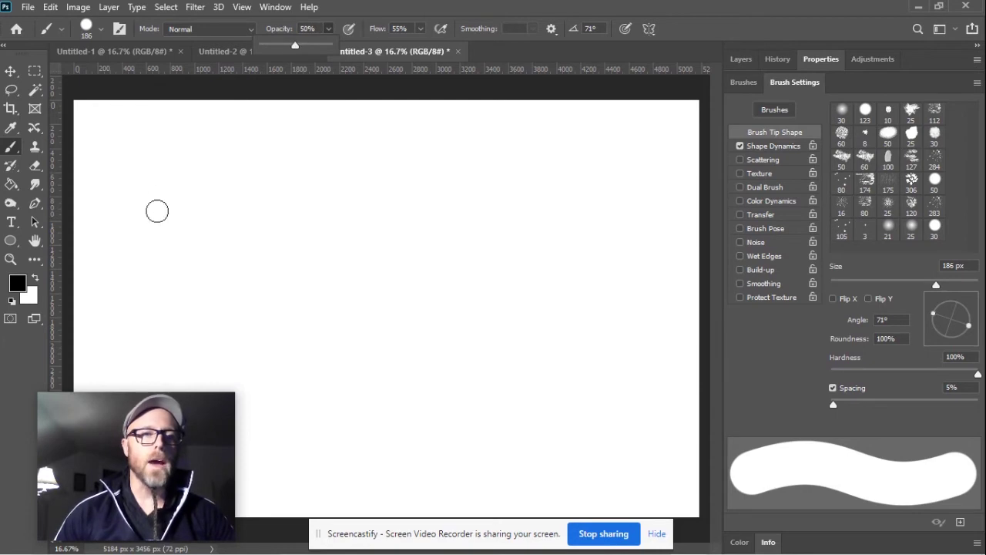
left_click_drag(129, 179, 612, 179)
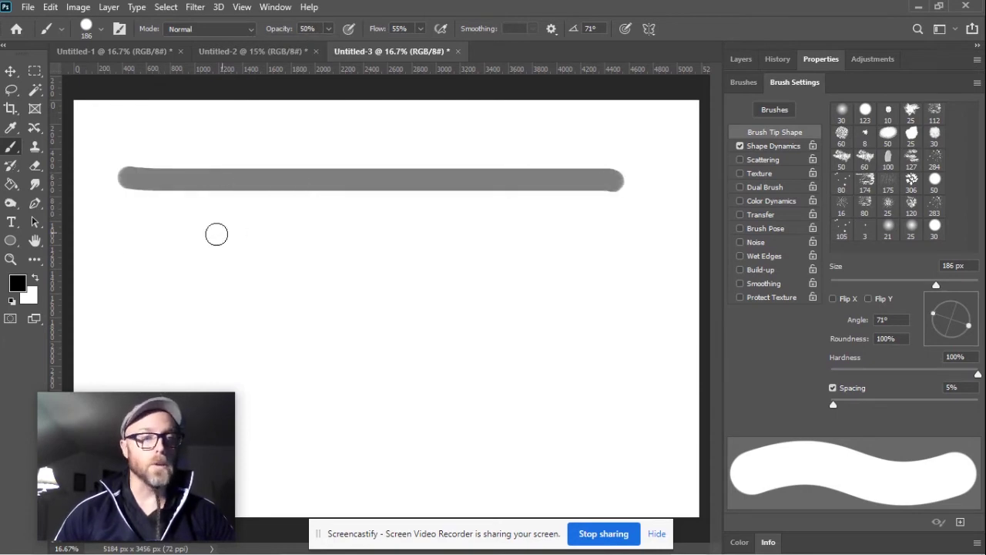
mouse_move(143, 236)
left_mouse_down()
mouse_move(248, 144)
mouse_move(278, 142)
mouse_move(364, 213)
mouse_move(485, 257)
left_mouse_up()
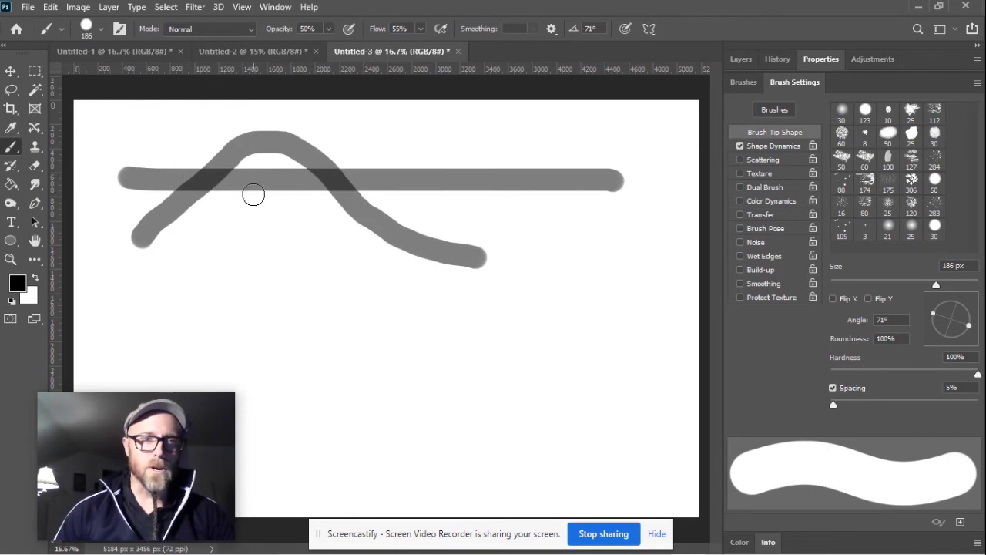
mouse_move(270, 233)
left_mouse_down()
mouse_move(363, 156)
mouse_move(448, 139)
left_mouse_up()
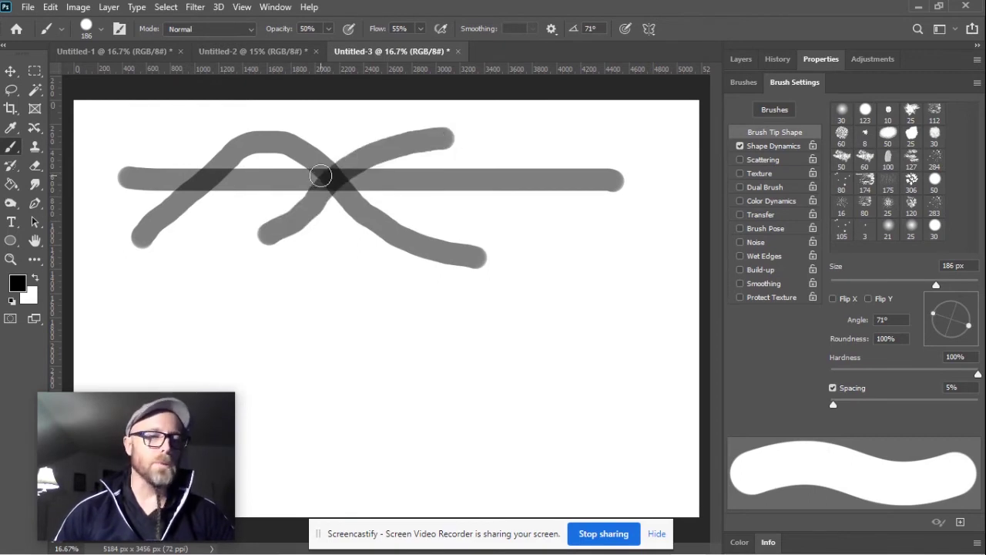
mouse_move(337, 260)
left_mouse_down()
mouse_move(338, 116)
mouse_move(316, 140)
mouse_move(384, 294)
left_mouse_up()
left_click_drag(302, 238, 362, 124)
mouse_move(416, 164)
left_mouse_down()
mouse_move(360, 164)
mouse_move(194, 220)
mouse_move(157, 117)
left_mouse_up()
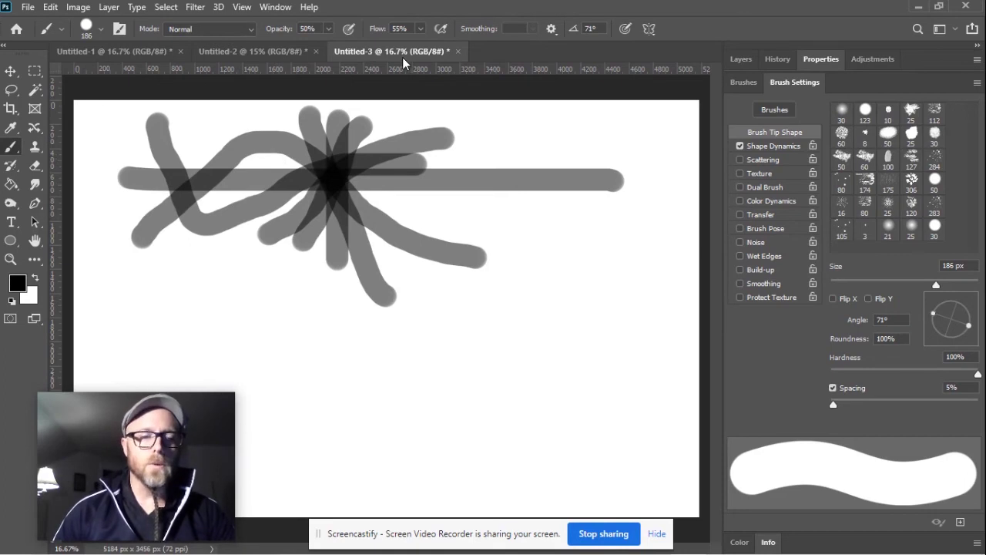
Select all, try a Content-Aware fill, dismiss its error, and make white the foreground colour
key("ctrl+a")
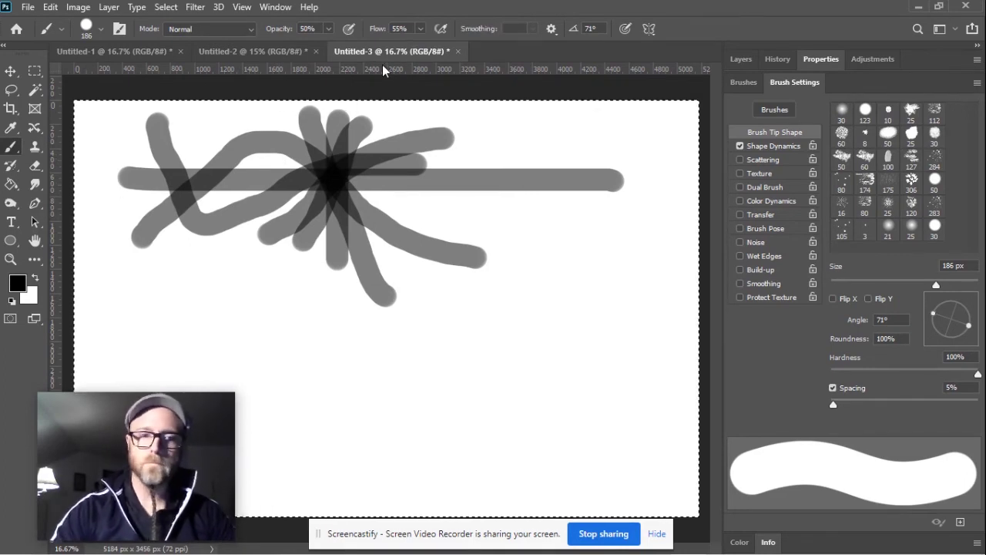
key("shift+F5")
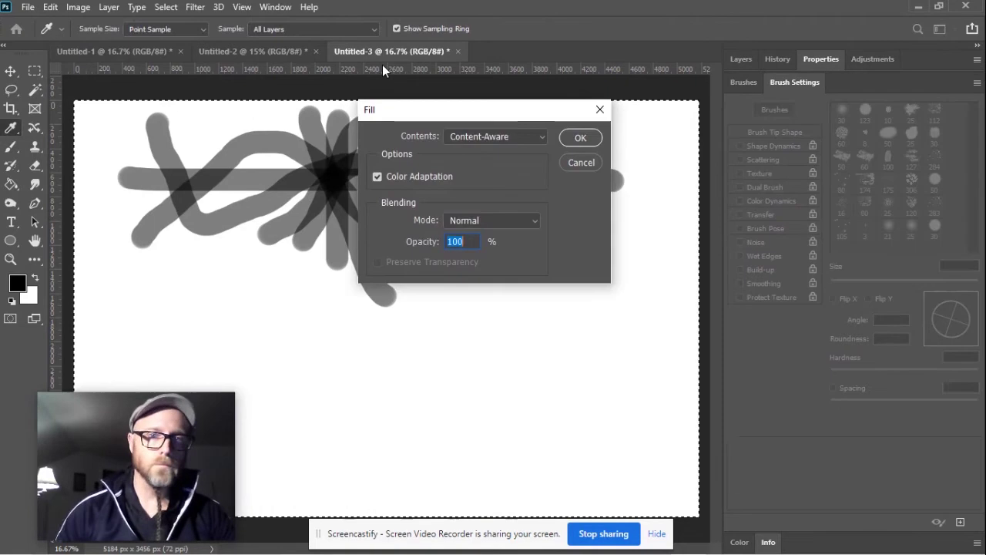
left_click(581, 139)
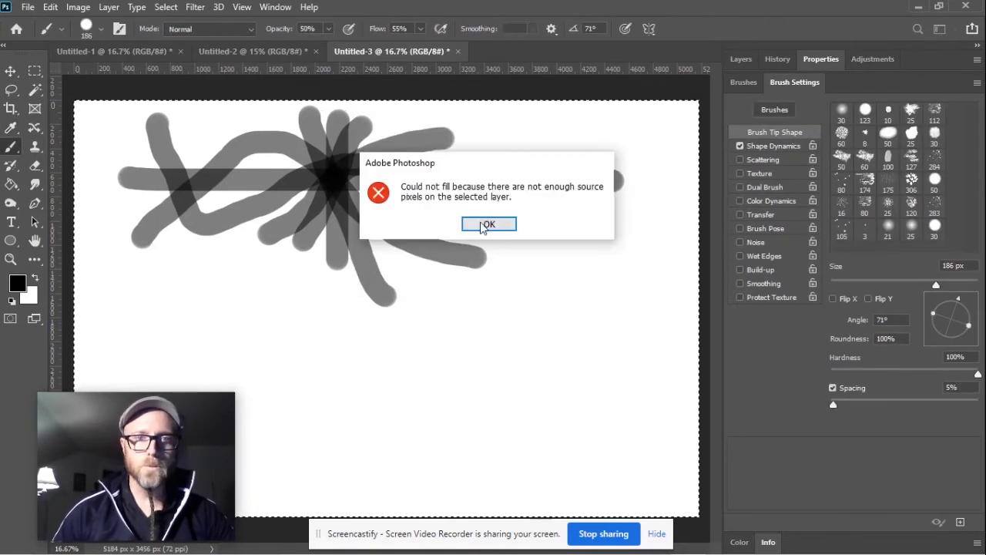
left_click(485, 224)
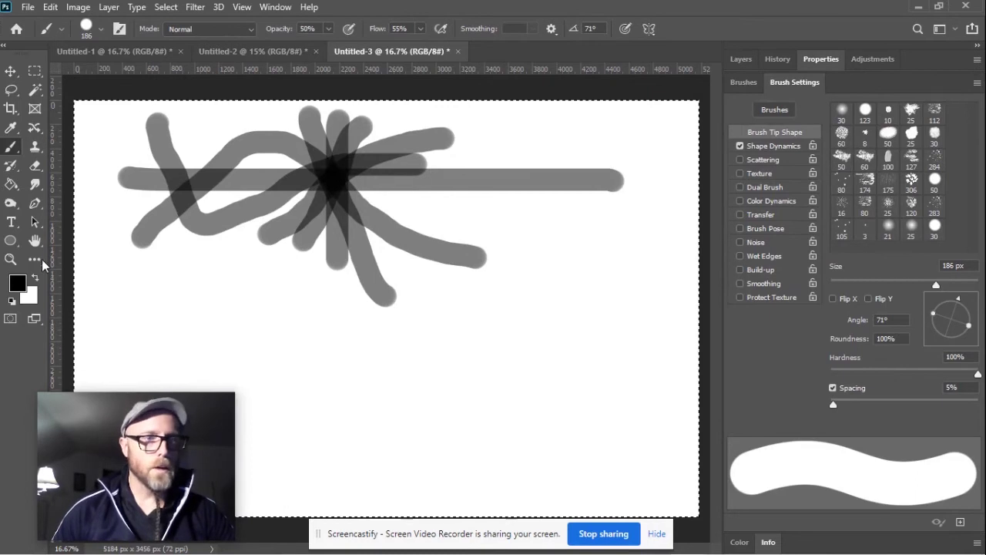
left_click(35, 277)
Deselect the canvas and enlarge the brush to about 2400 px
key("ctrl+d")
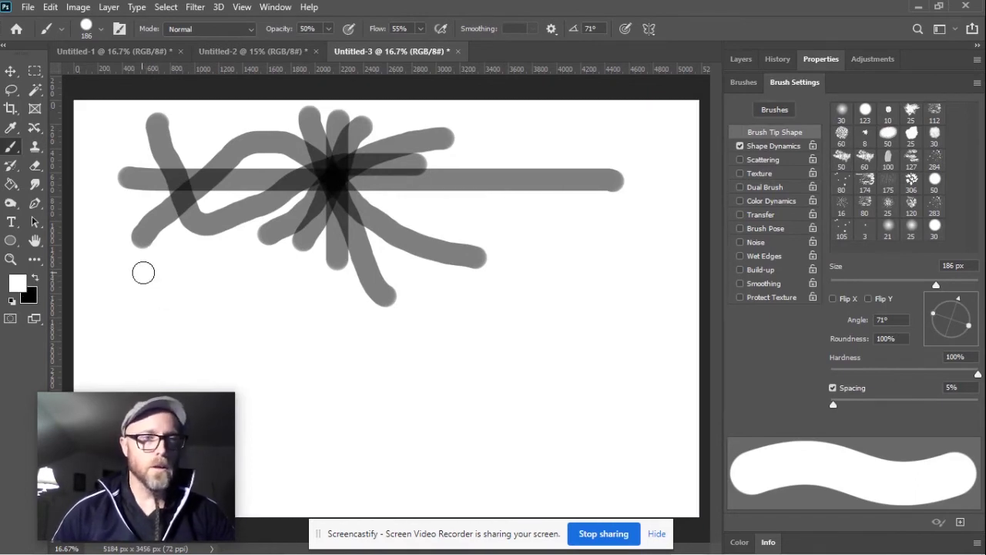
right_click(143, 272, "alt")
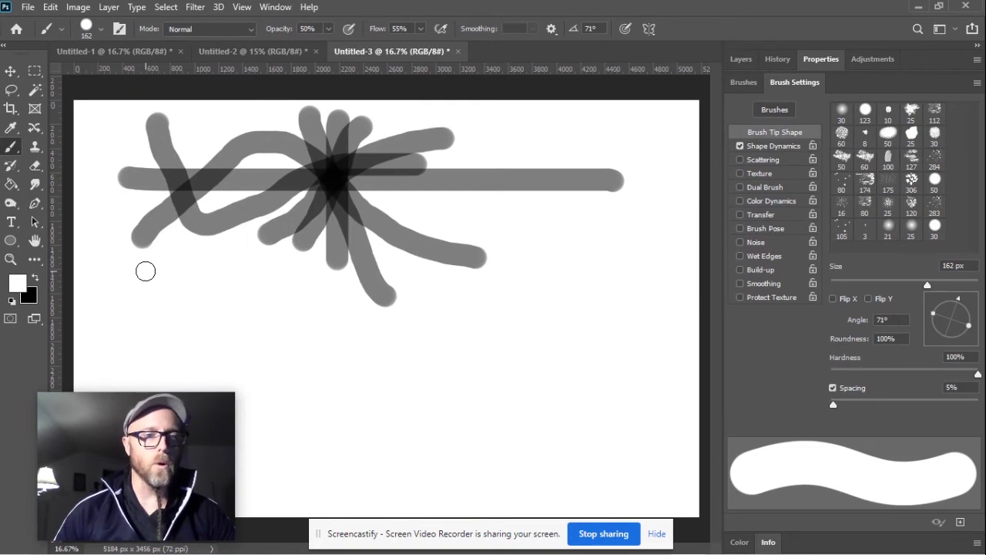
right_click(188, 278, "alt")
mouse_move(189, 277)
left_mouse_down()
mouse_move(352, 272)
mouse_move(194, 286)
mouse_move(260, 287)
mouse_move(260, 332)
mouse_move(244, 50)
mouse_move(229, 314)
mouse_move(260, 249)
mouse_move(235, 306)
mouse_move(137, 285)
mouse_move(228, 301)
mouse_move(227, 450)
mouse_move(249, 467)
mouse_move(229, 463)
left_mouse_up()
Paint white at 100% opacity over all the grey strokes
mouse_move(198, 164)
left_mouse_down()
mouse_move(198, 209)
mouse_move(244, 222)
mouse_move(566, 143)
mouse_move(245, 143)
mouse_move(323, 100)
left_mouse_up()
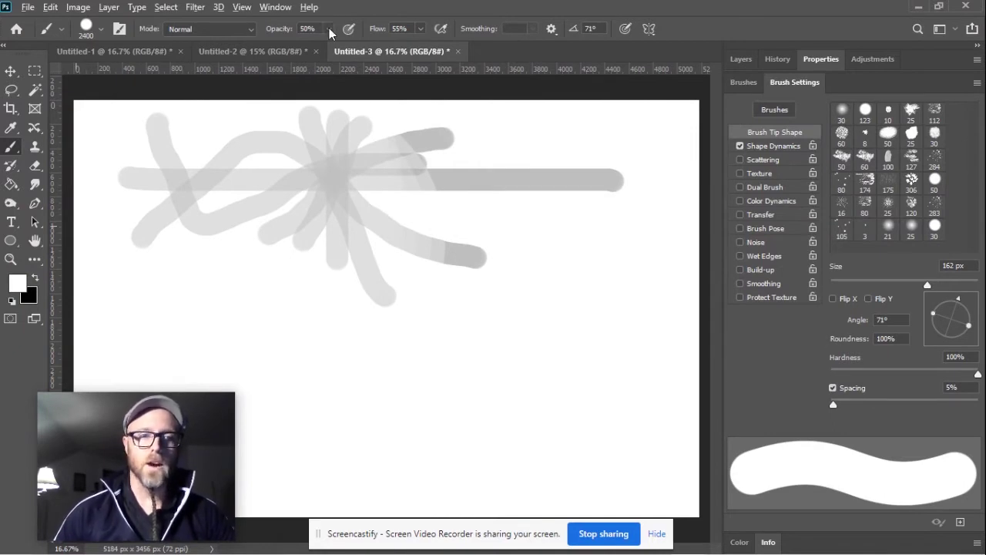
key("0")
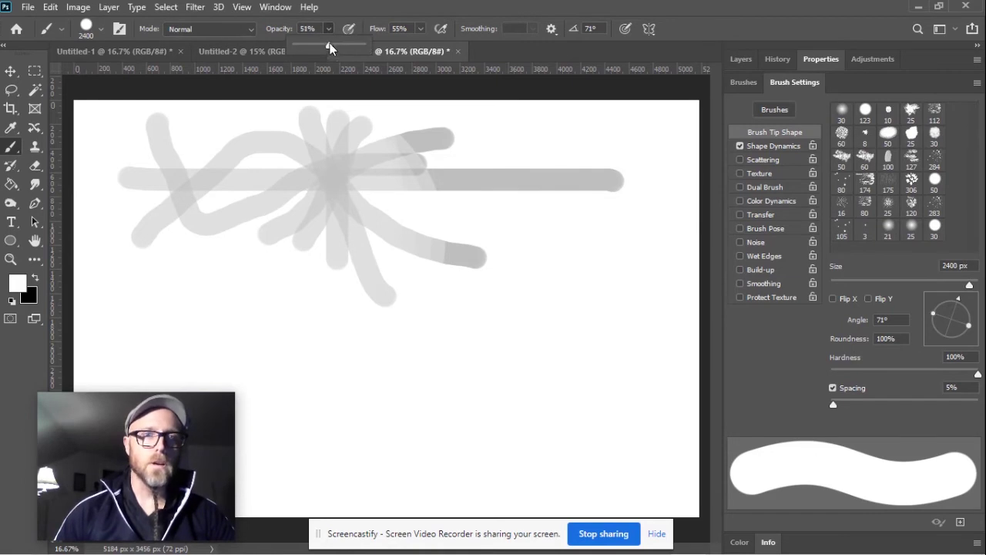
mouse_move(208, 143)
left_mouse_down()
mouse_move(354, 152)
mouse_move(536, 187)
mouse_move(591, 209)
left_mouse_up()
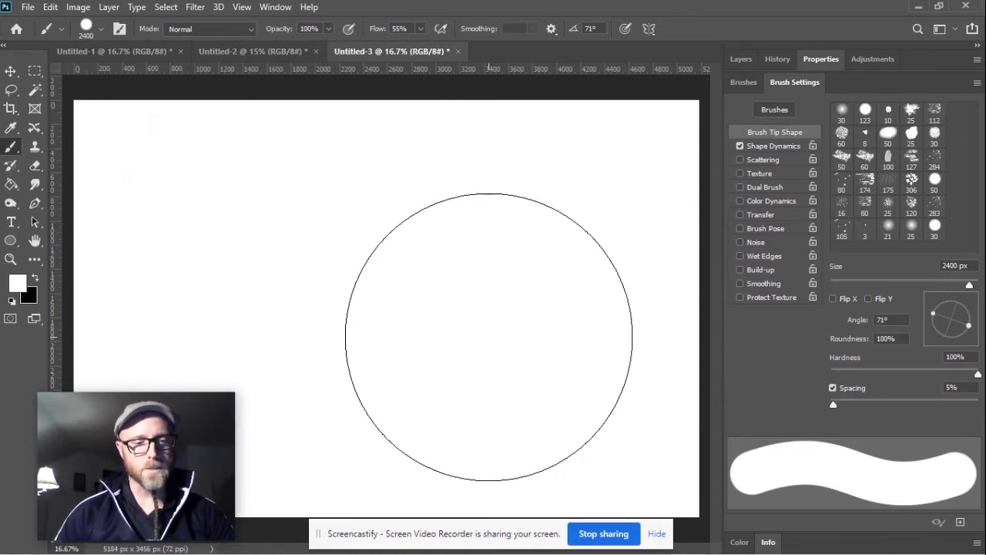
Switch the painting colour to black and resize the brush to 408 px
left_click(35, 278)
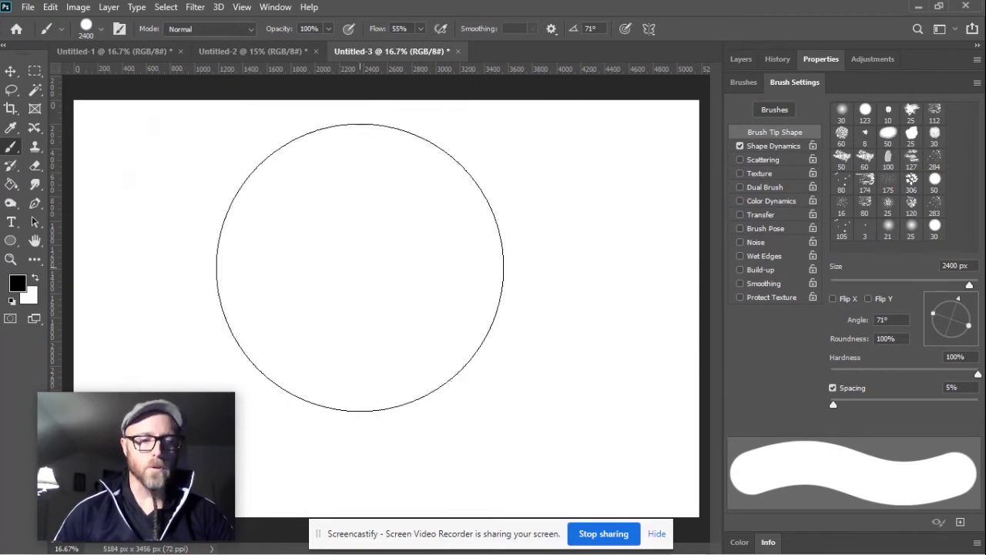
left_click_drag(502, 242, 406, 254)
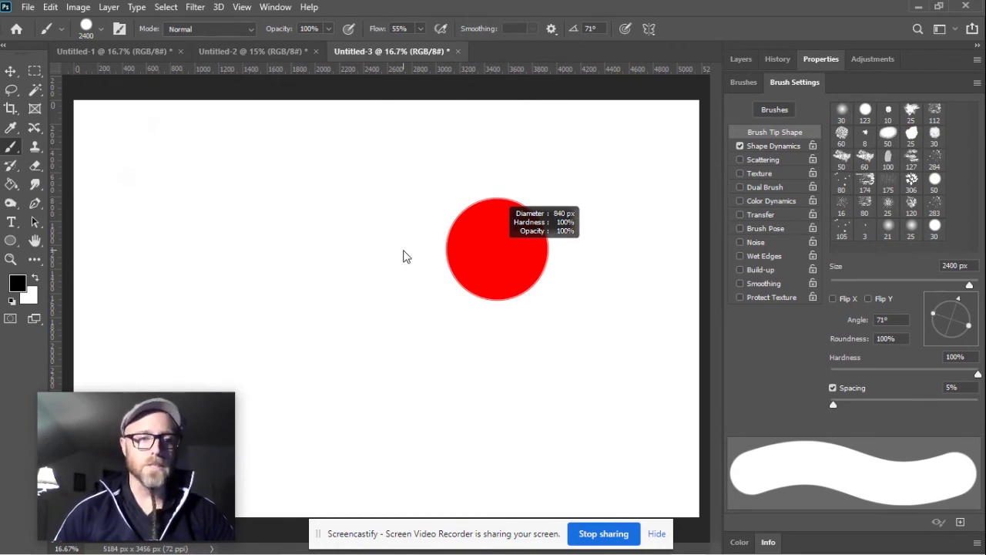
left_click_drag(406, 257, 371, 265)
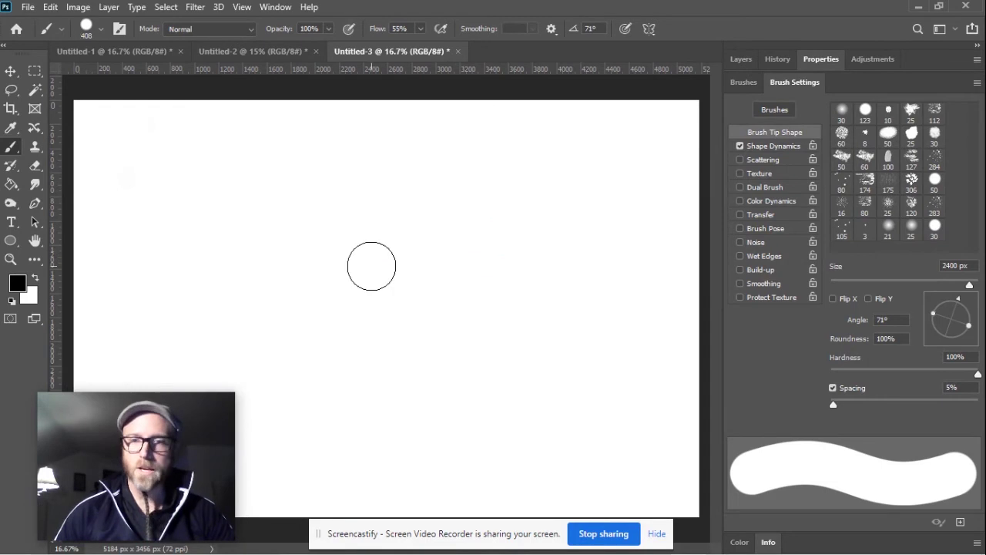
Show Shape Dynamics with Size Jitter at 0%, then paint and undo a black test stroke
left_click(759, 146)
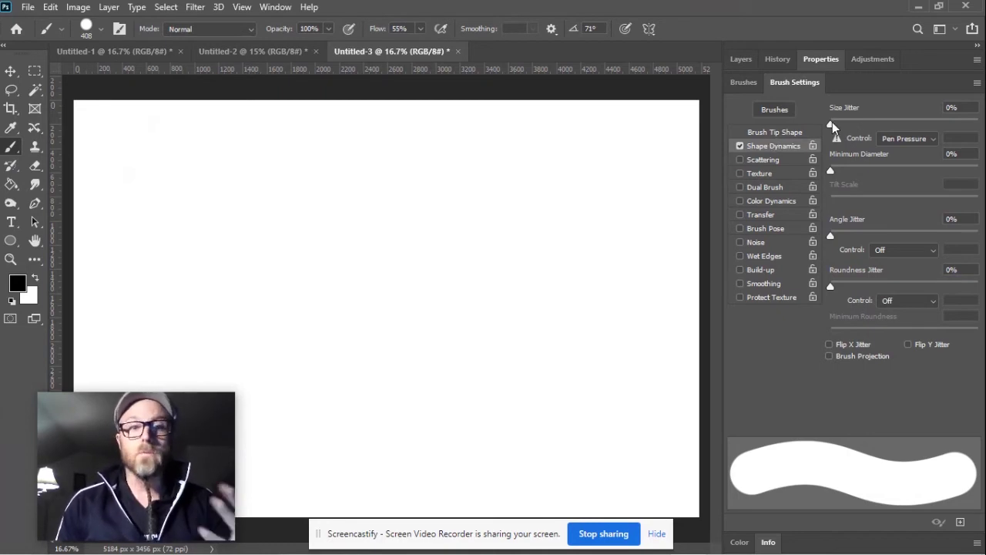
left_click_drag(831, 124, 830, 124)
left_click_drag(143, 161, 478, 163)
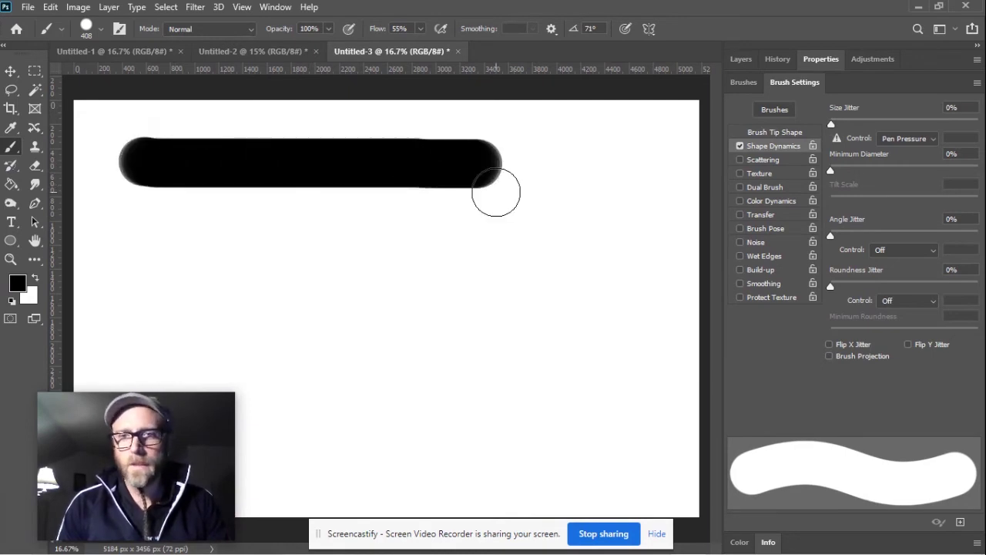
key("ctrl+z")
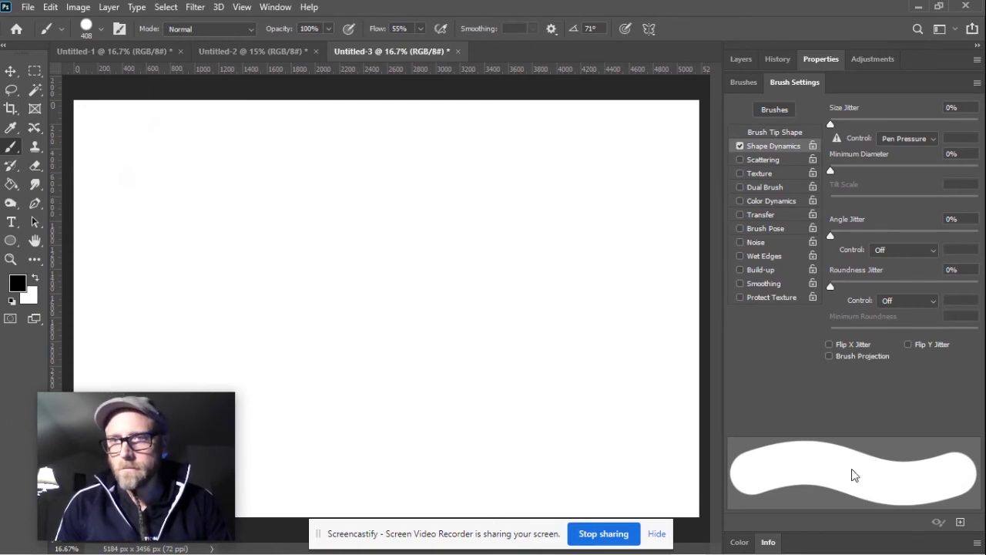
left_click(741, 82)
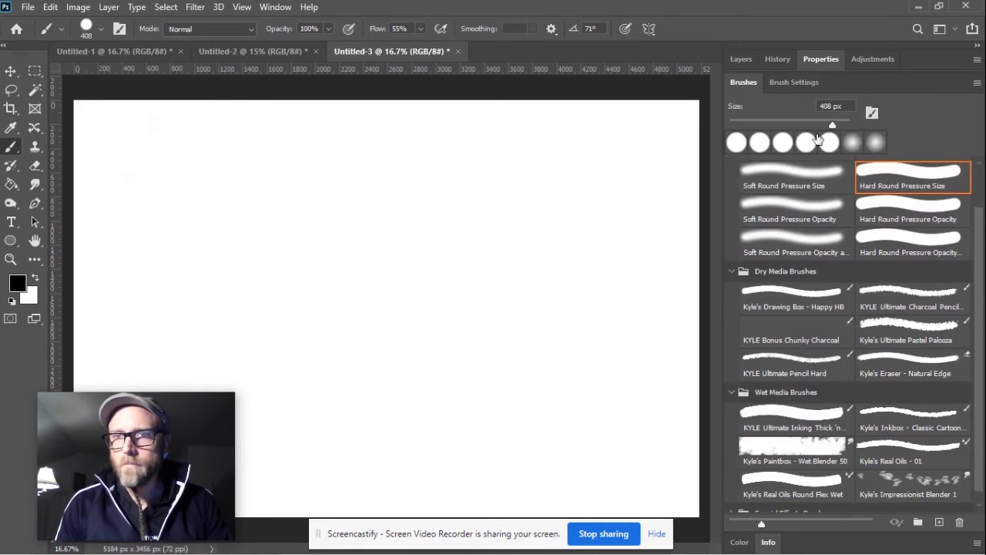
left_click(791, 82)
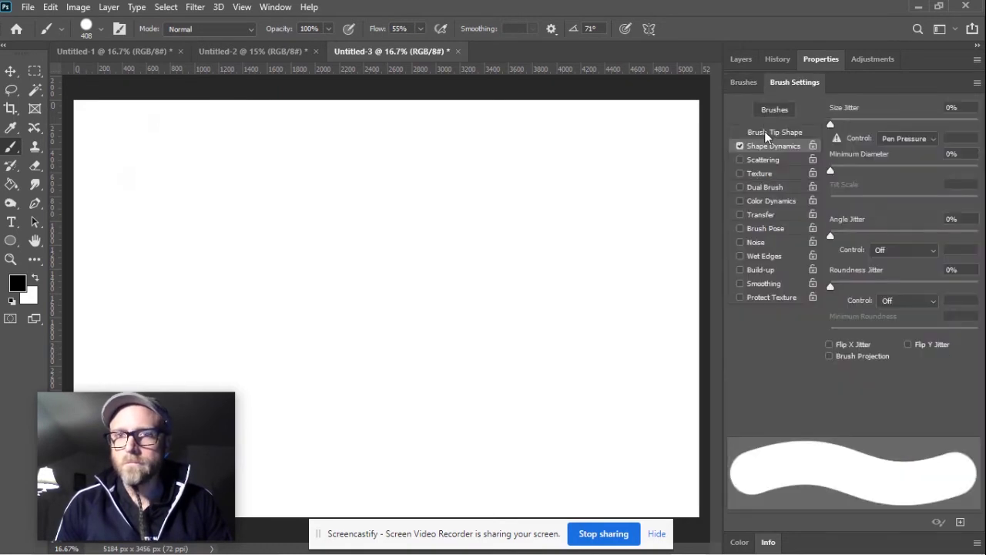
Widen the brush tip spacing and paint a row of evenly sized circles
left_click(764, 132)
left_click_drag(836, 409, 867, 416)
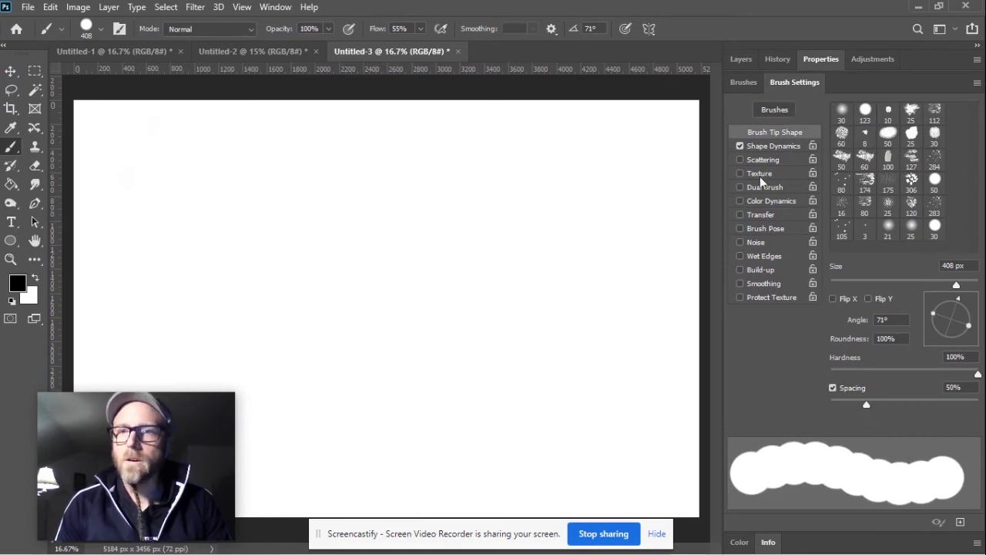
left_click(766, 144)
mouse_move(831, 125)
left_mouse_down()
mouse_move(899, 125)
mouse_move(816, 127)
left_mouse_up()
left_click_drag(142, 168, 445, 168)
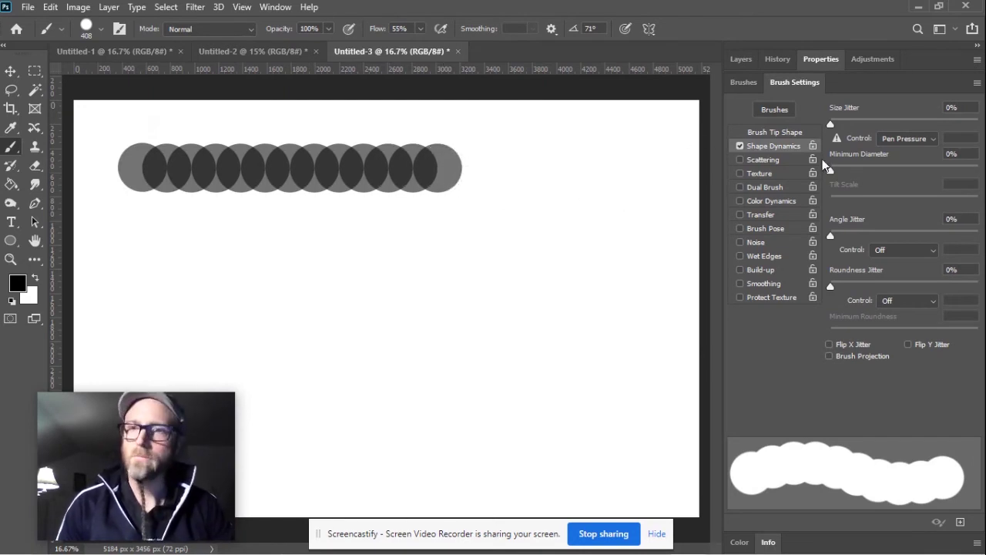
Paint rows of circles with Size Jitter at 37% and then at 100%
left_click_drag(830, 124, 885, 125)
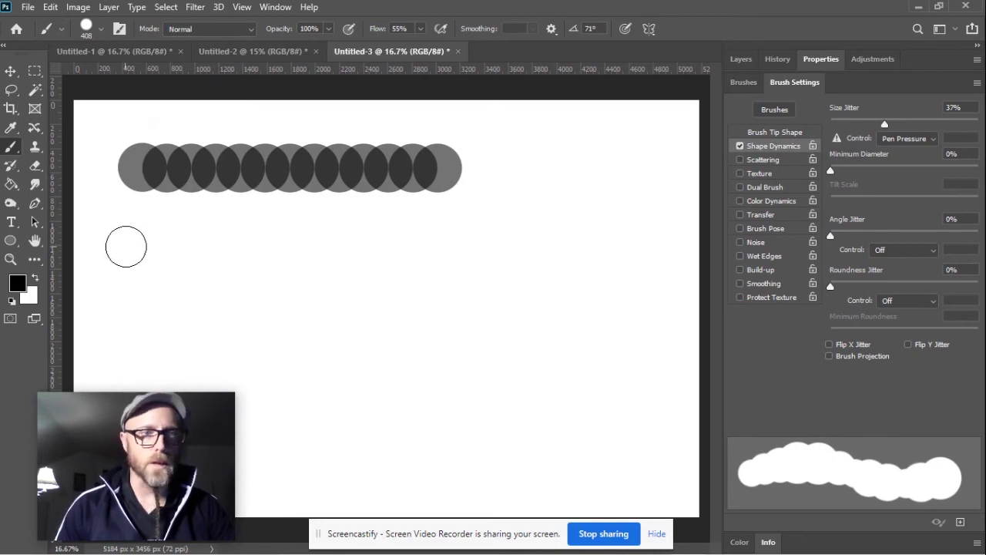
left_click(140, 249)
left_click_drag(139, 250, 446, 248)
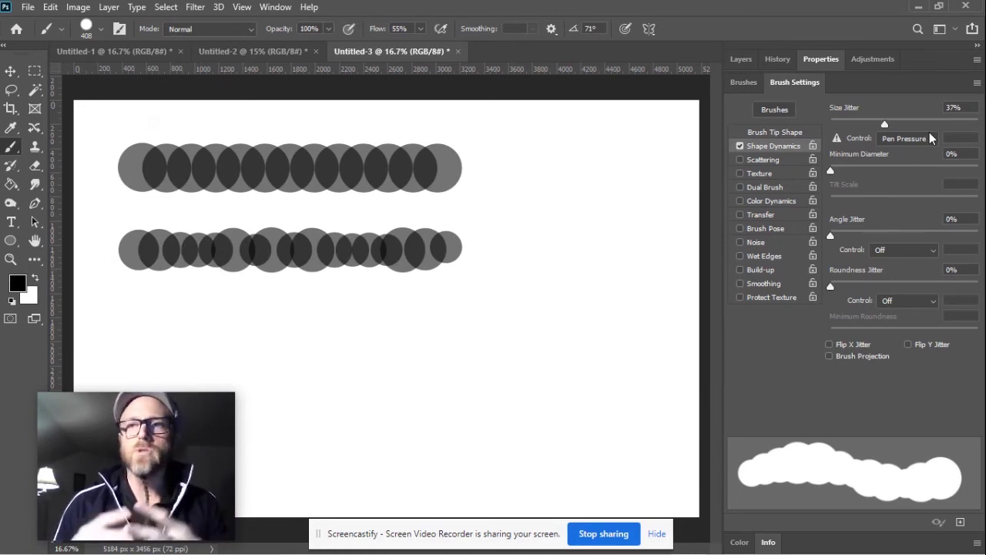
left_click(968, 107)
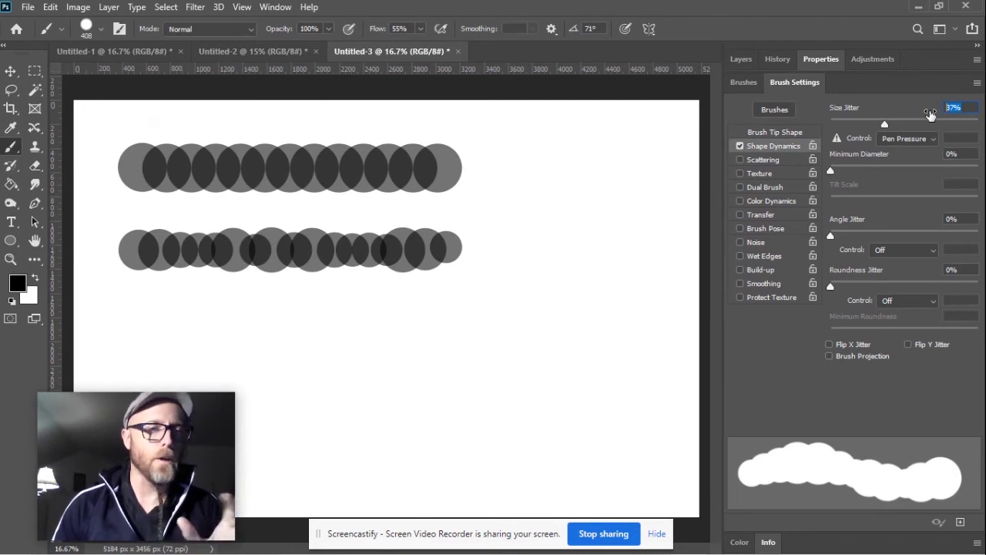
left_click_drag(884, 124, 979, 125)
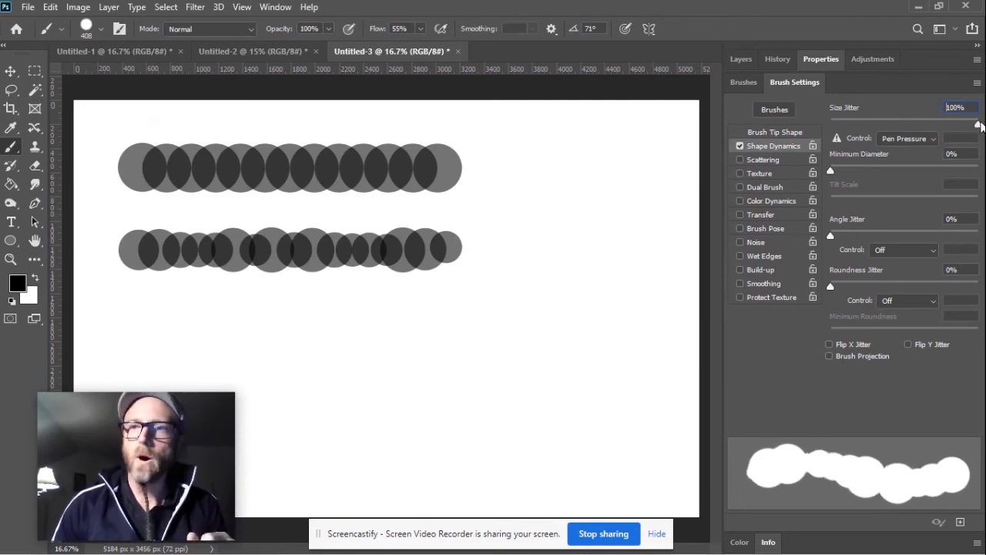
left_click_drag(136, 308, 471, 308)
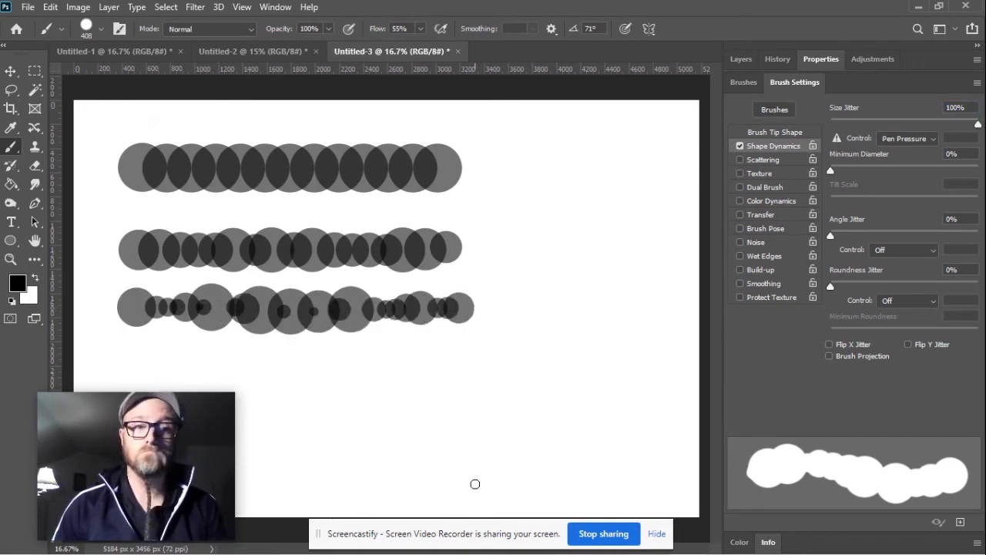
Set Minimum Diameter to 70% with Size Jitter at 100% and paint a fourth row
left_click_drag(978, 127, 833, 127)
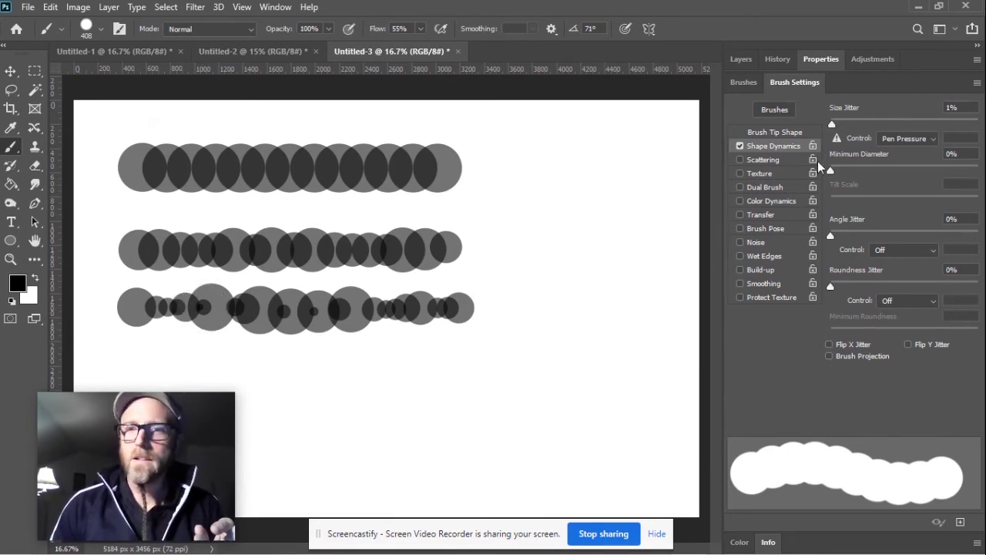
left_click_drag(832, 171, 932, 177)
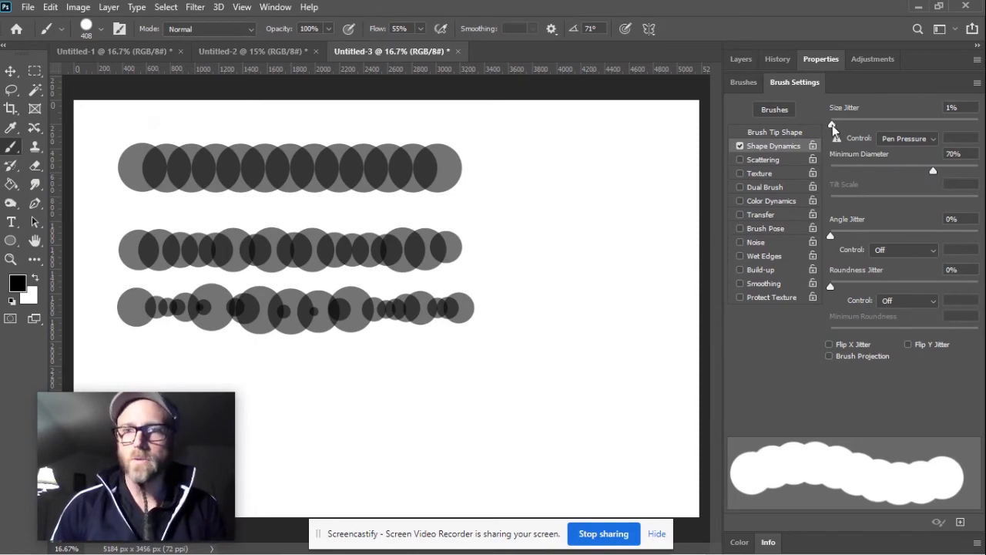
left_click_drag(832, 126, 977, 123)
left_click_drag(125, 367, 402, 373)
left_click_drag(449, 372, 462, 370)
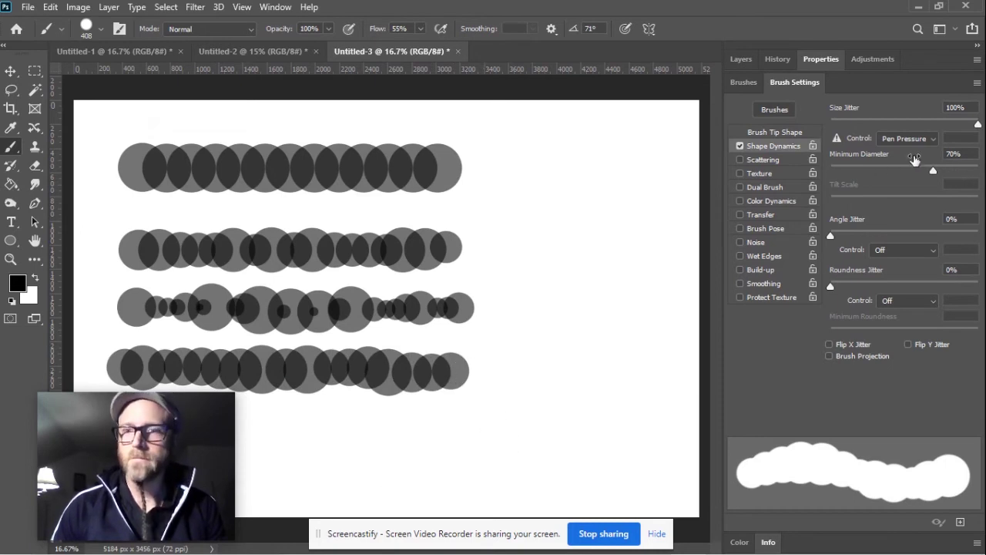
Give the brush tip a 46° angle and 16% roundness
left_click(744, 83)
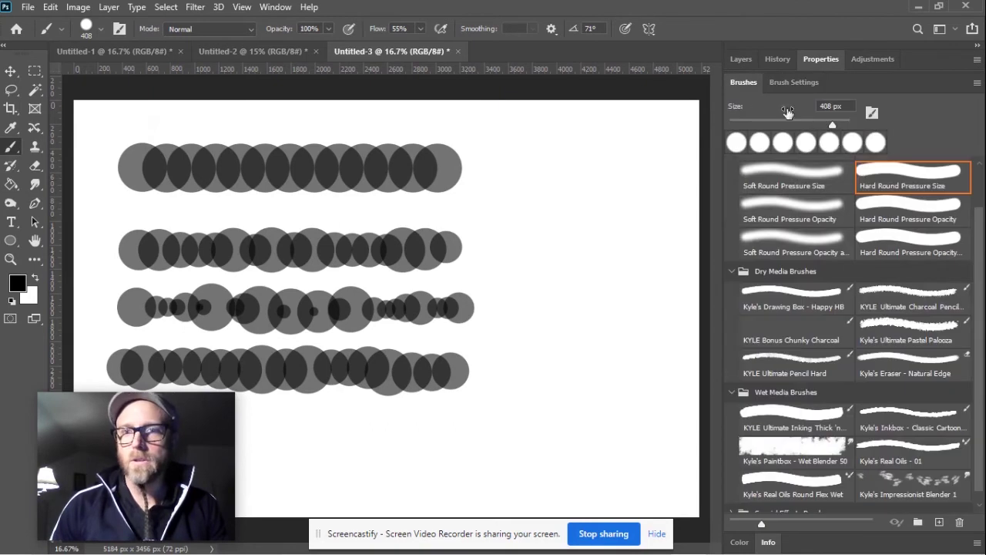
left_click(786, 82)
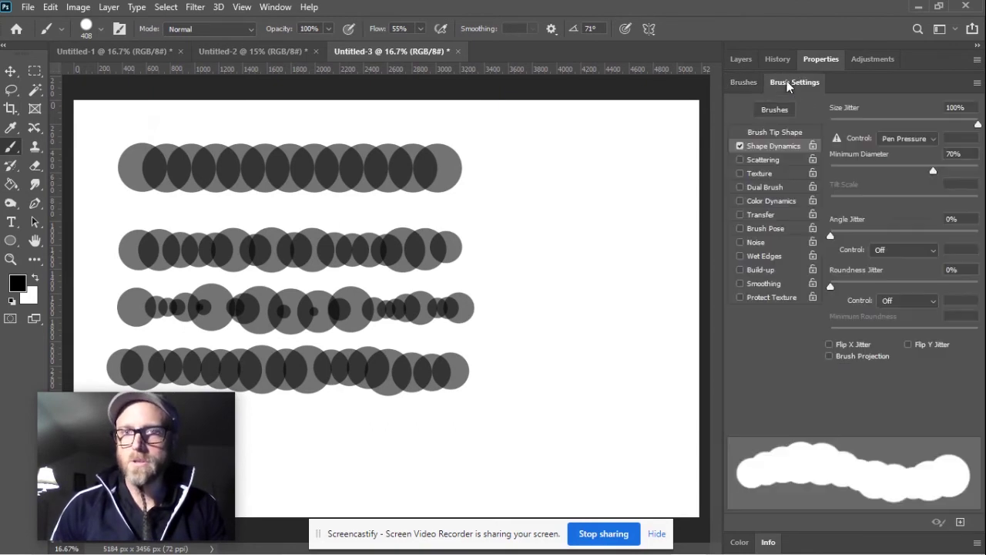
left_click(766, 132)
mouse_move(969, 330)
left_mouse_down()
mouse_move(961, 326)
mouse_move(970, 309)
mouse_move(960, 327)
left_mouse_up()
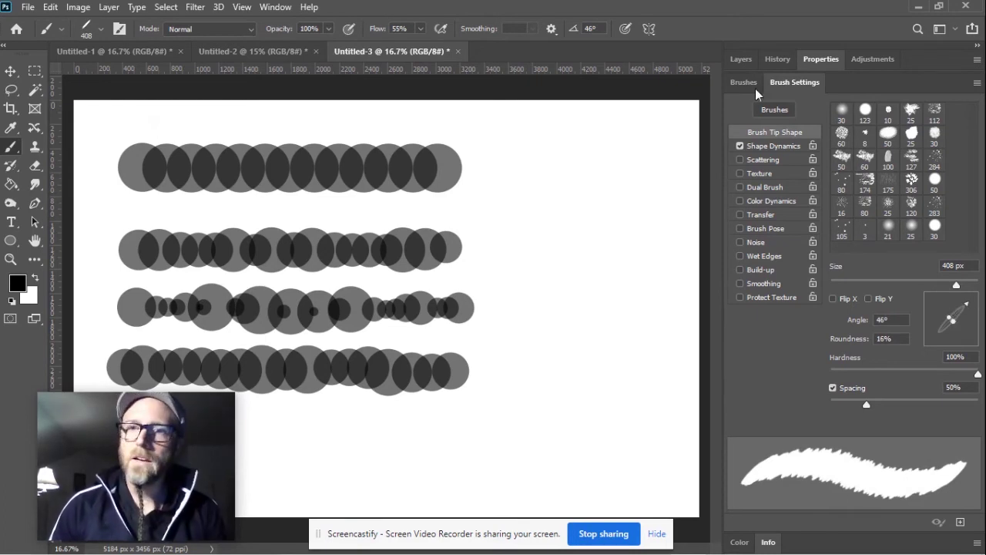
Set Size Jitter to 0% and paint a dark angled stroke at the upper right
left_click(771, 147)
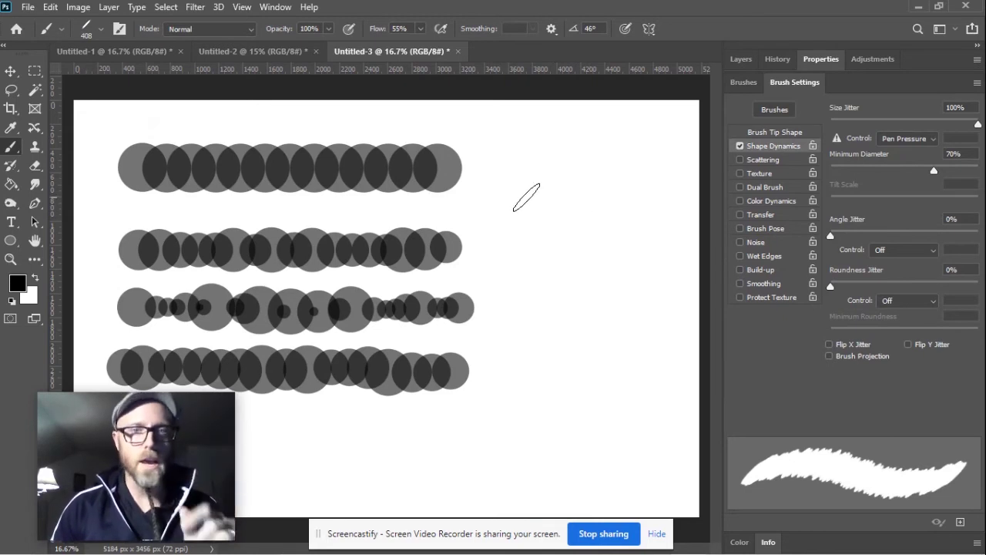
left_click_drag(456, 203, 659, 190)
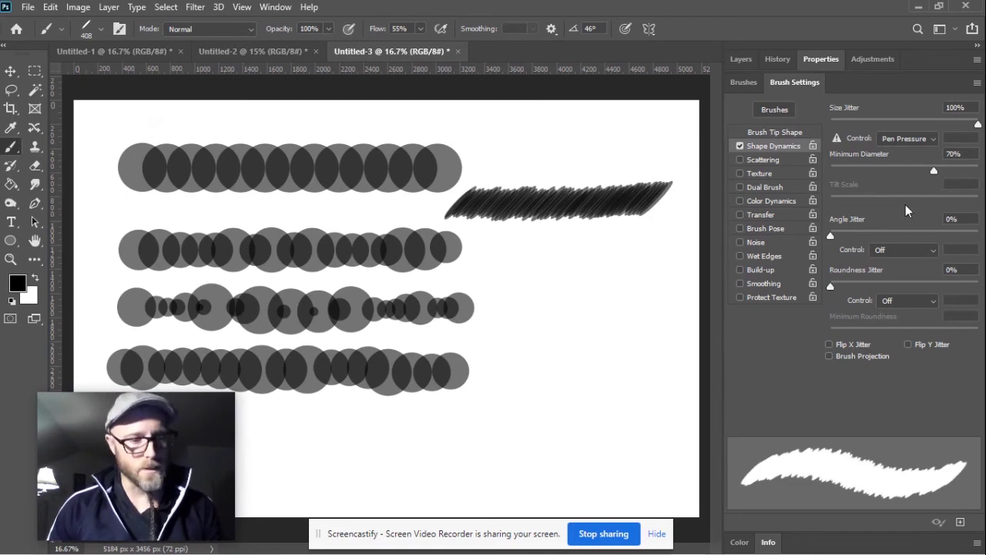
key("ctrl+z")
left_click_drag(978, 126, 831, 125)
left_click_drag(468, 205, 644, 204)
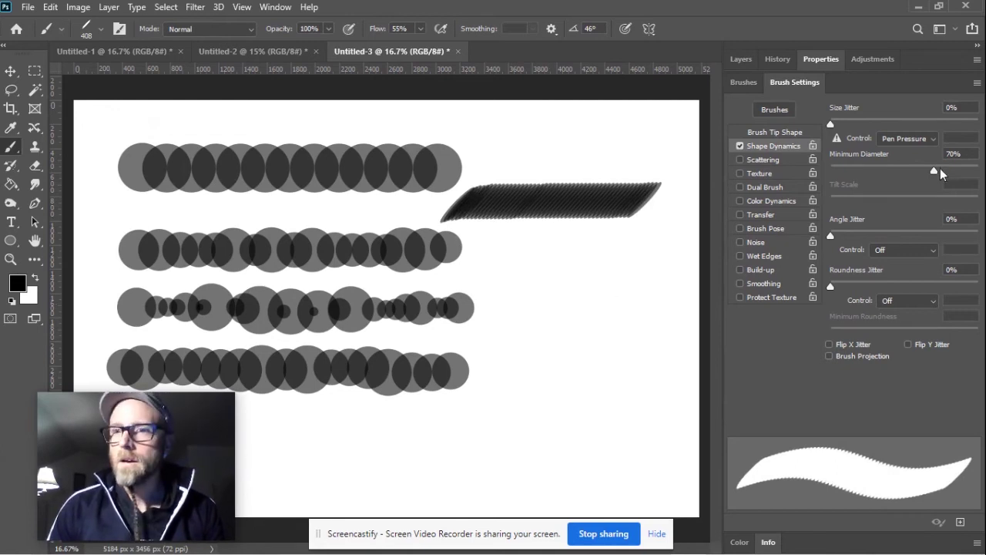
Drop Minimum Diameter to 0% and paint a jagged stroke with Angle Jitter at 100%
left_click_drag(932, 171, 831, 171)
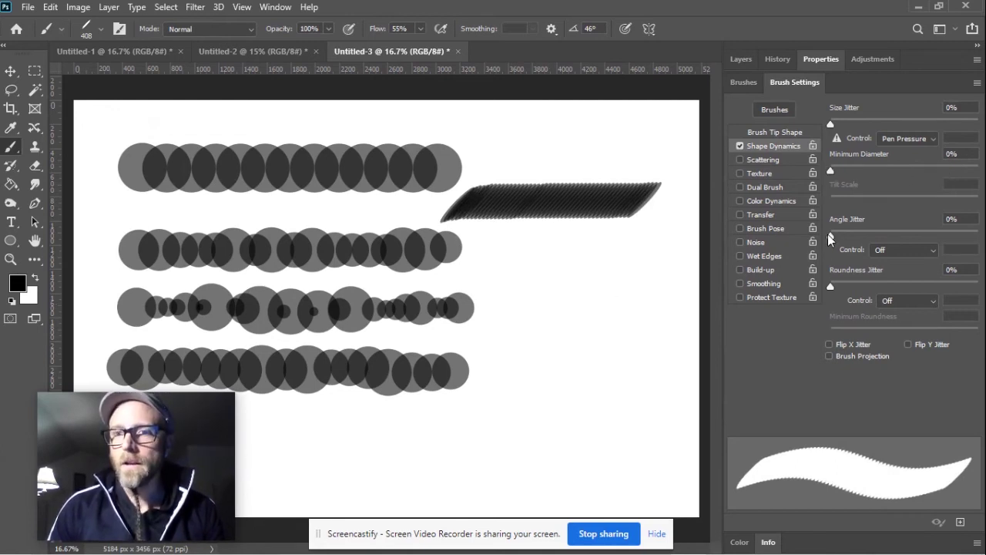
left_click_drag(830, 237, 977, 237)
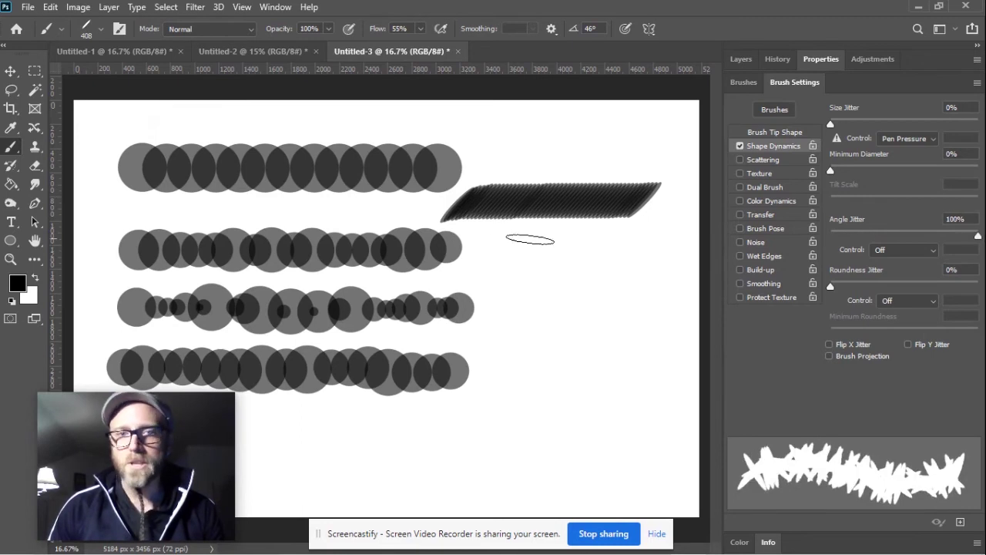
left_click_drag(466, 276, 684, 278)
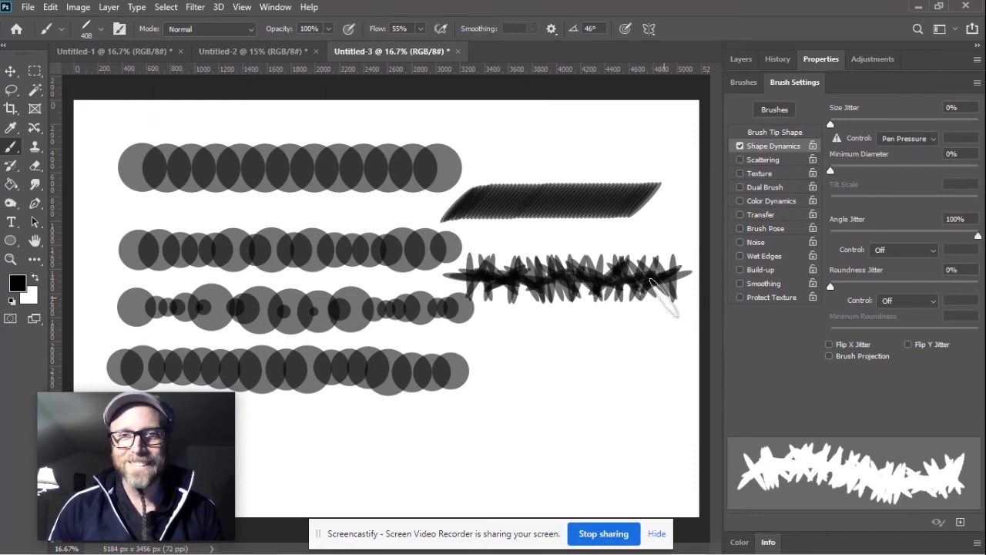
Paint strokes at Angle Jitter 6% and 1%, then raise Roundness Jitter
left_click_drag(978, 237, 840, 234)
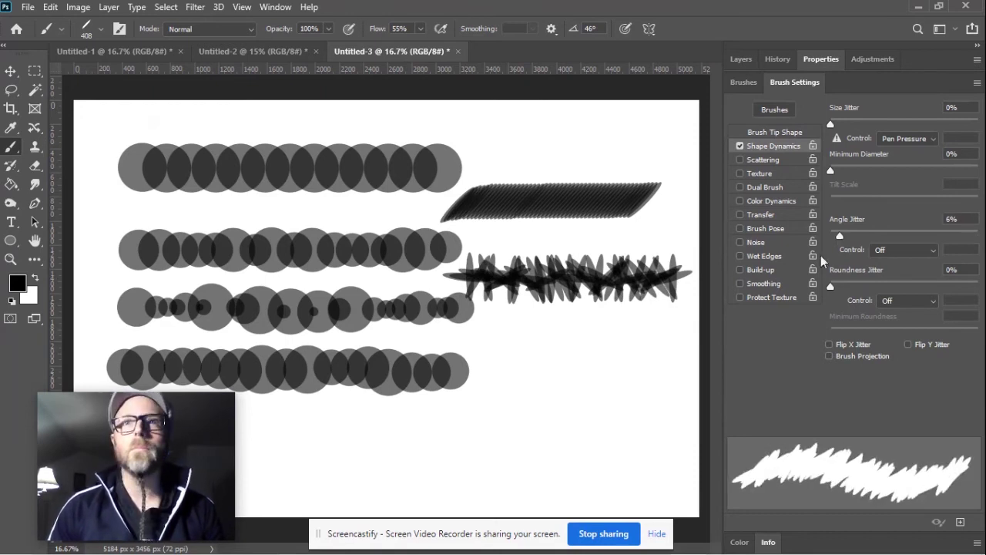
left_click_drag(470, 333, 679, 333)
left_click_drag(839, 235, 833, 238)
mouse_move(456, 400)
left_mouse_down()
mouse_move(490, 388)
mouse_move(661, 379)
left_mouse_up()
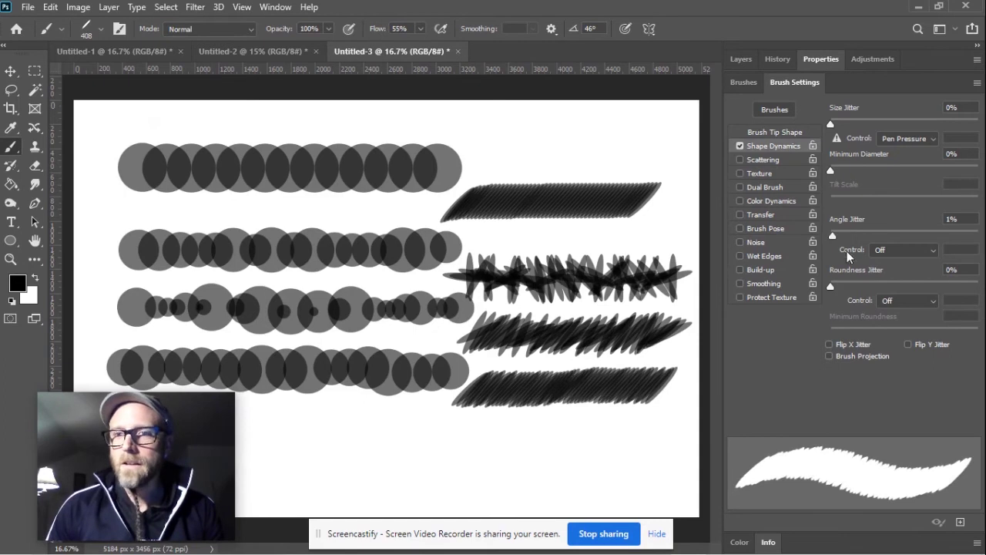
left_click_drag(830, 287, 980, 289)
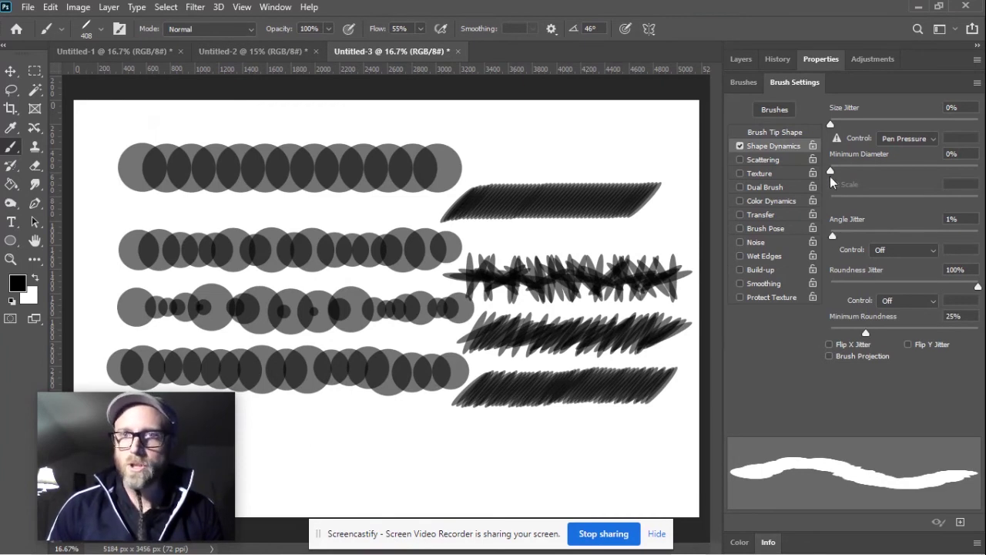
Paint a stack of squashed dabs at bottom left, undoing the curving stroke beside it
left_click_drag(278, 416, 280, 486)
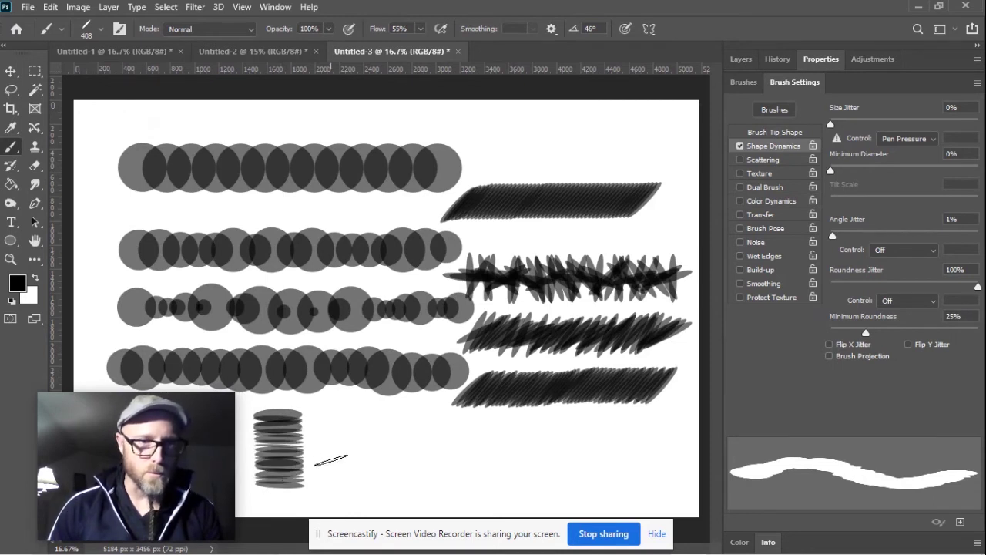
mouse_move(321, 453)
left_mouse_down()
mouse_move(425, 454)
mouse_move(513, 441)
mouse_move(530, 477)
mouse_move(570, 463)
left_mouse_up()
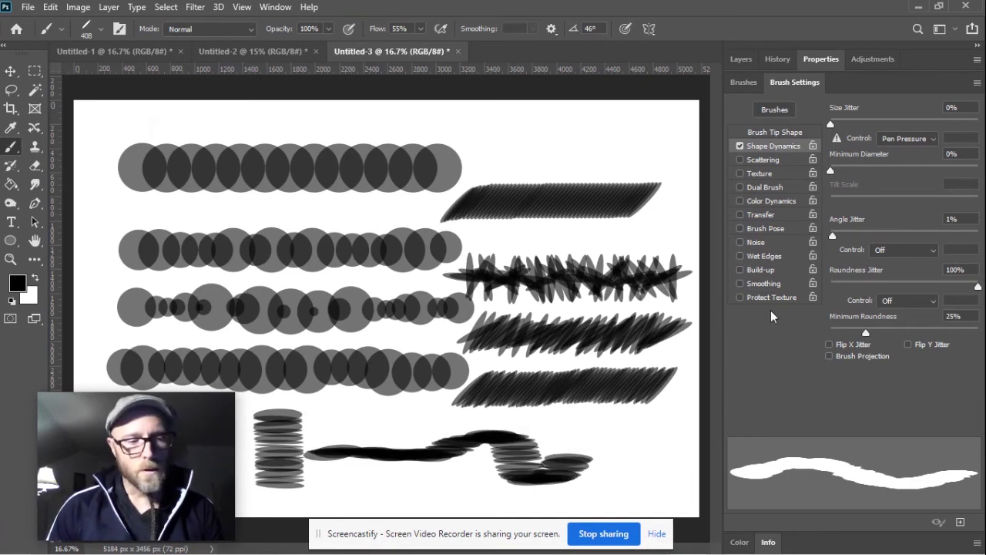
key("ctrl+z")
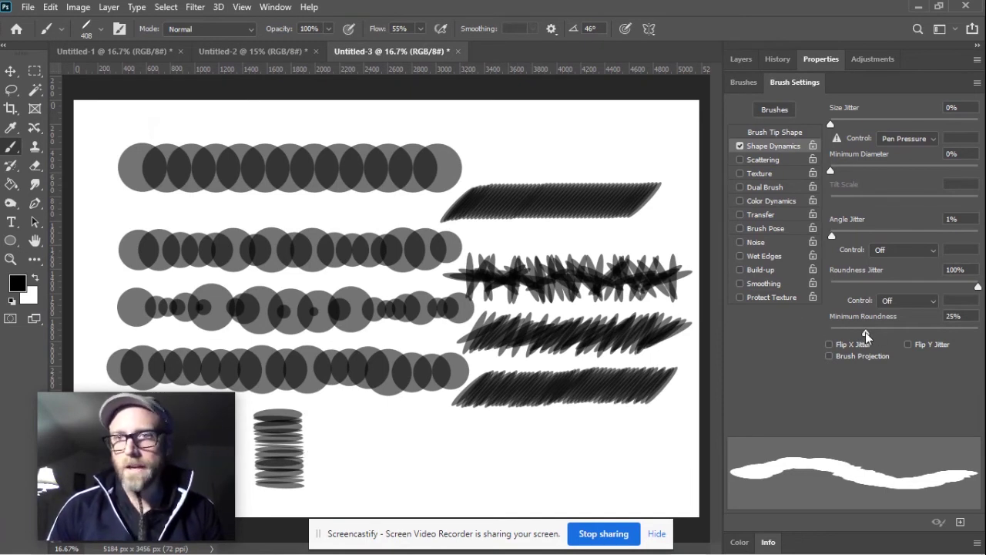
Paint bottom test strokes at Minimum Roundness 79% and then 1%
left_click_drag(865, 335, 947, 335)
mouse_move(365, 416)
left_mouse_down()
mouse_move(361, 472)
mouse_move(381, 494)
mouse_move(475, 444)
left_mouse_up()
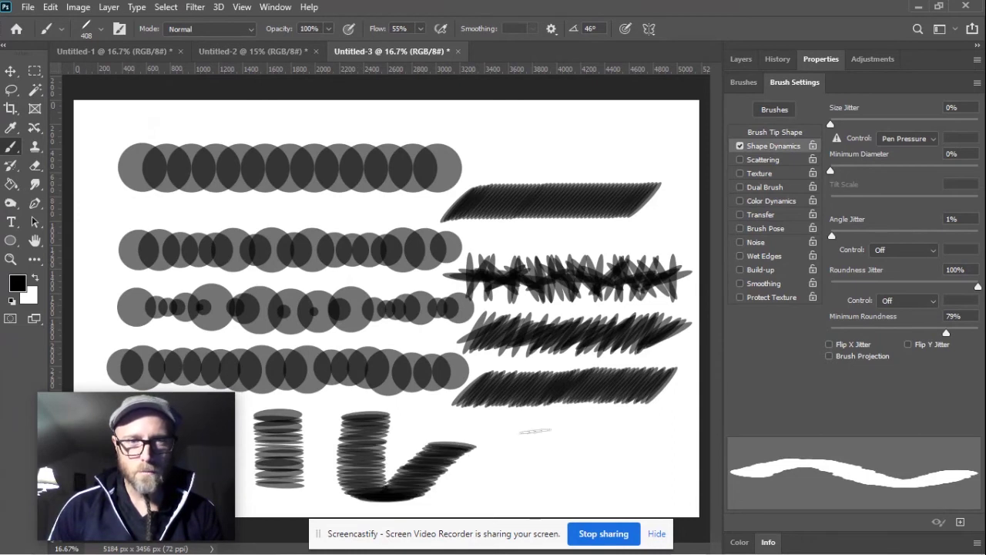
left_click_drag(947, 337, 793, 333)
mouse_move(502, 437)
left_mouse_down()
mouse_move(513, 486)
mouse_move(524, 491)
mouse_move(620, 430)
left_mouse_up()
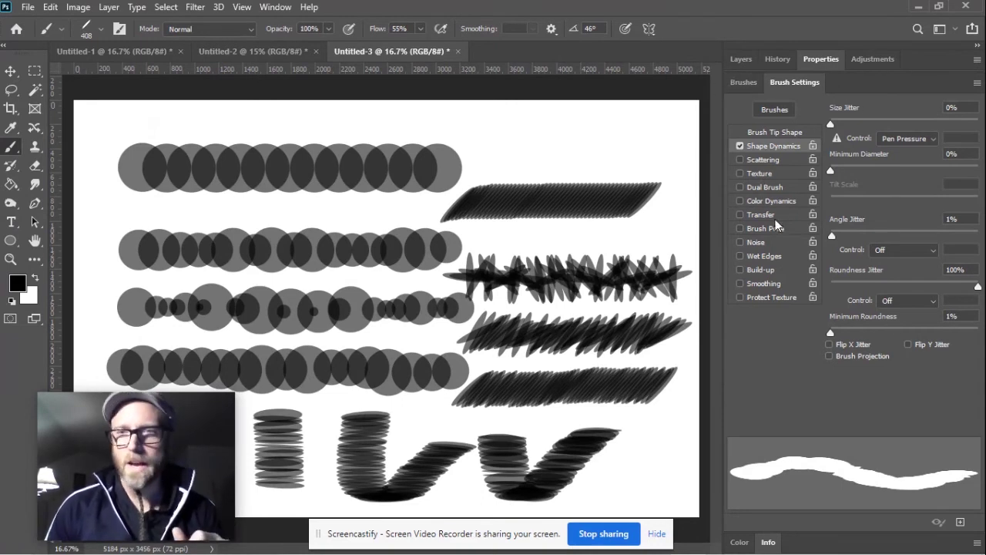
Turn off Roundness Jitter, make the tip fully round, widen spacing, and open Scattering
left_click(761, 160)
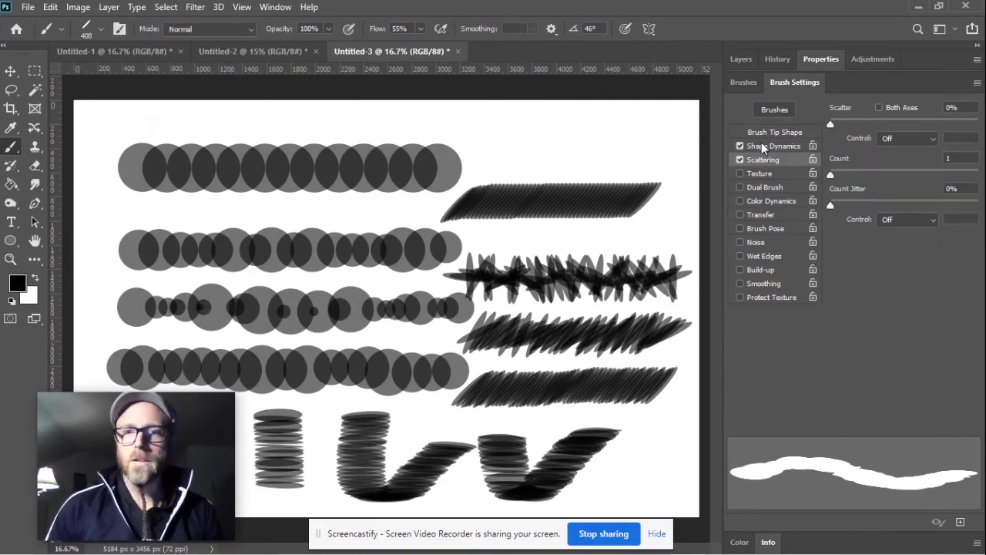
left_click(765, 146)
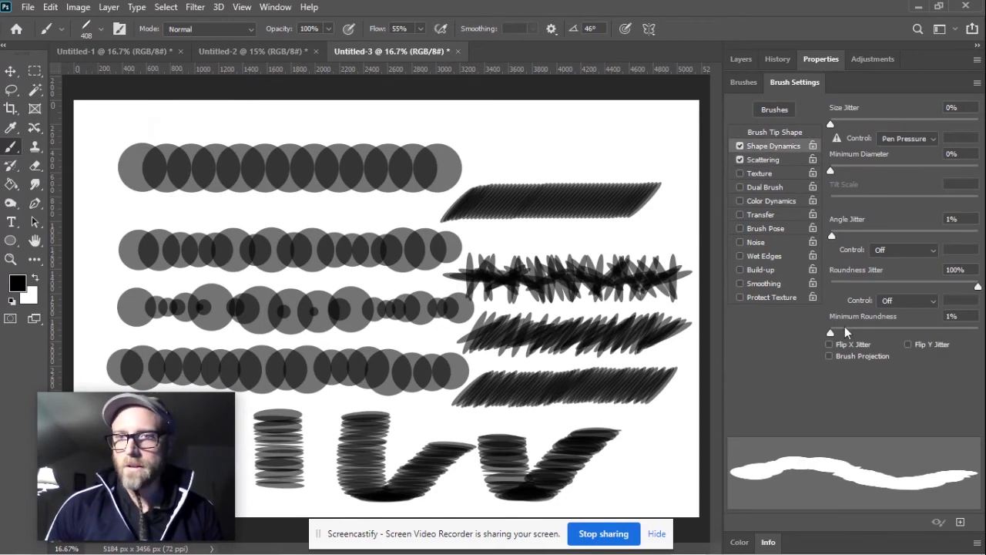
left_click_drag(958, 287, 818, 299)
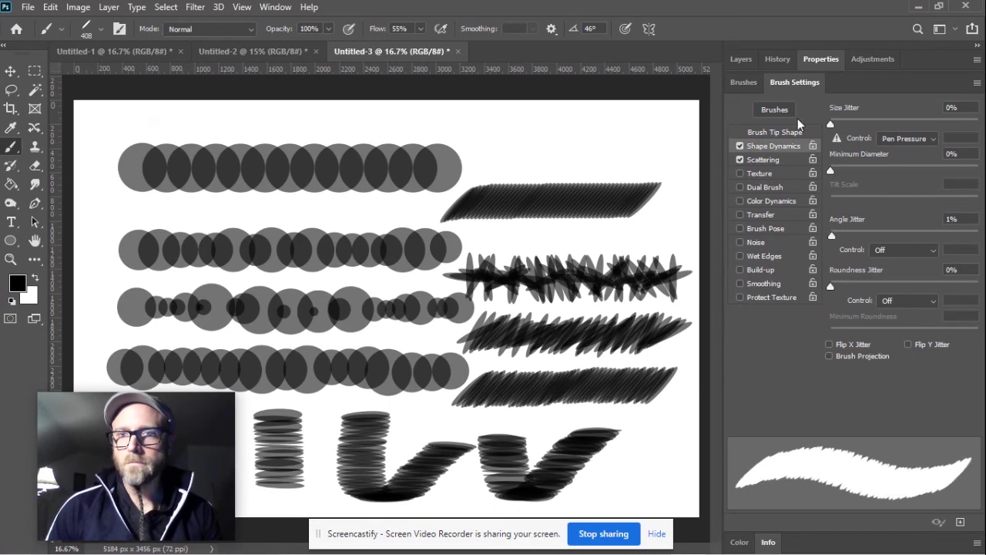
left_click(757, 134)
left_click_drag(946, 331, 966, 334)
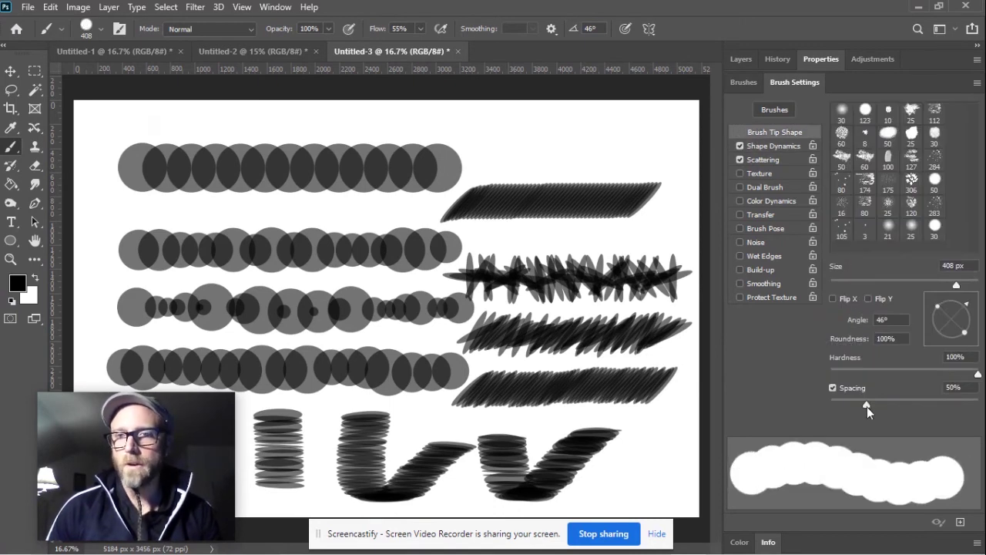
left_click_drag(866, 405, 873, 405)
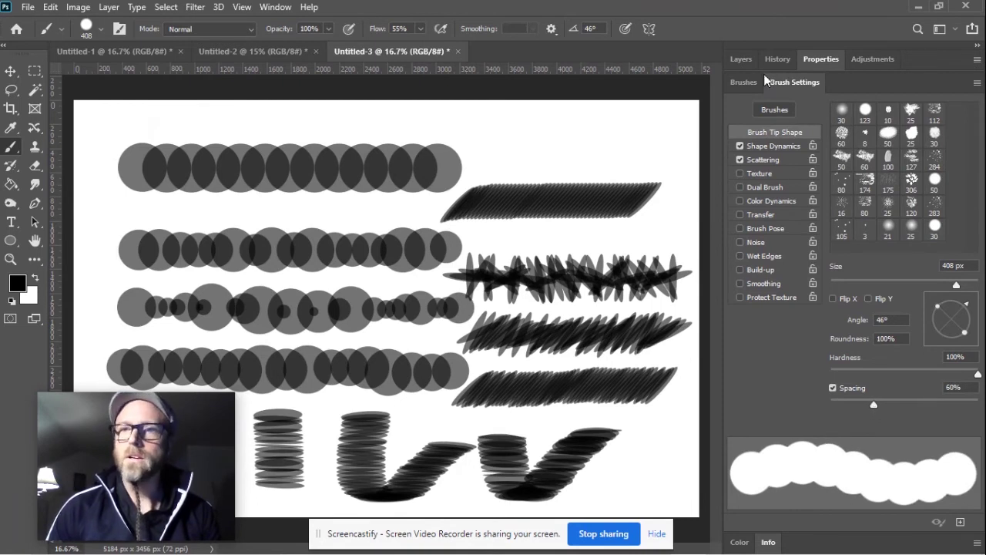
left_click(760, 160)
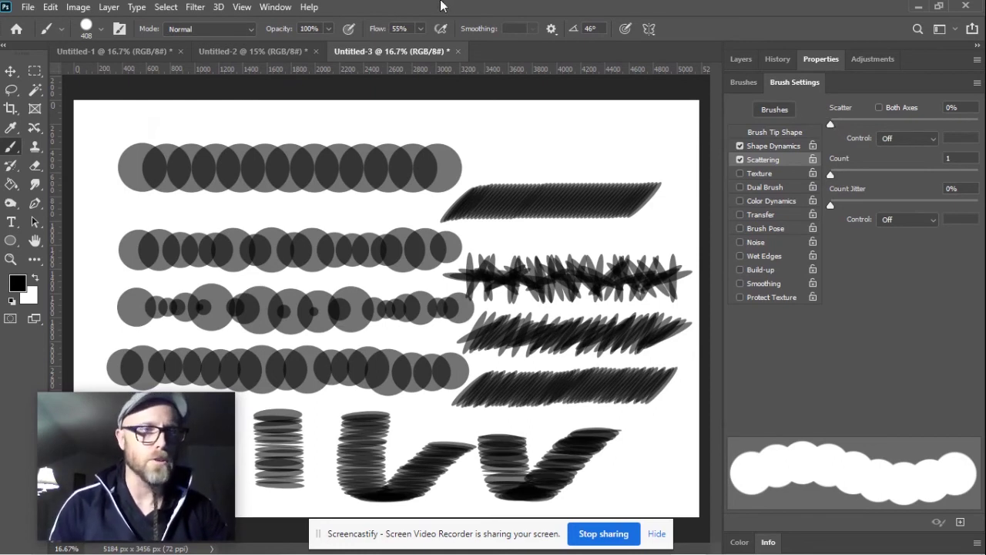
Create a new blank document, Untitled-4
left_click(28, 6)
left_click(39, 25)
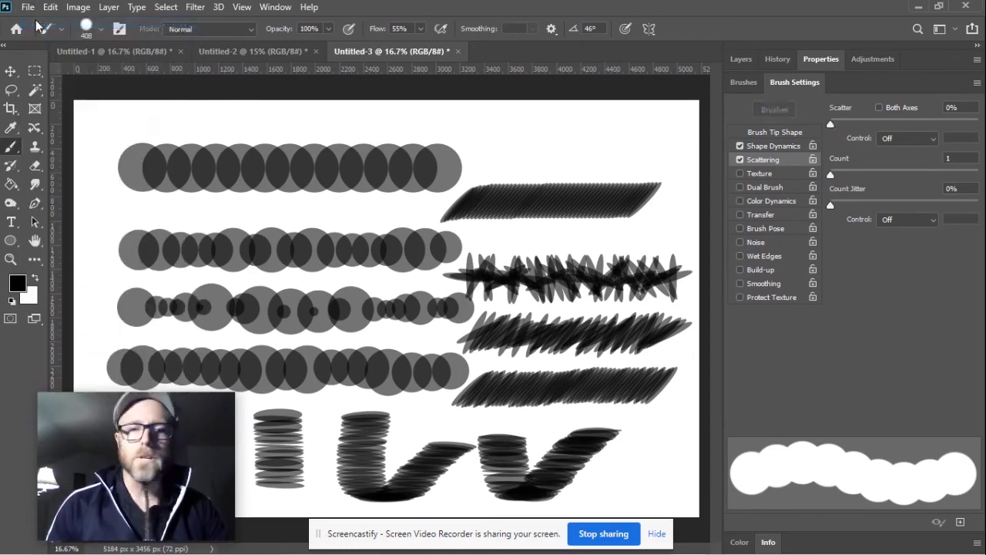
left_click(709, 508)
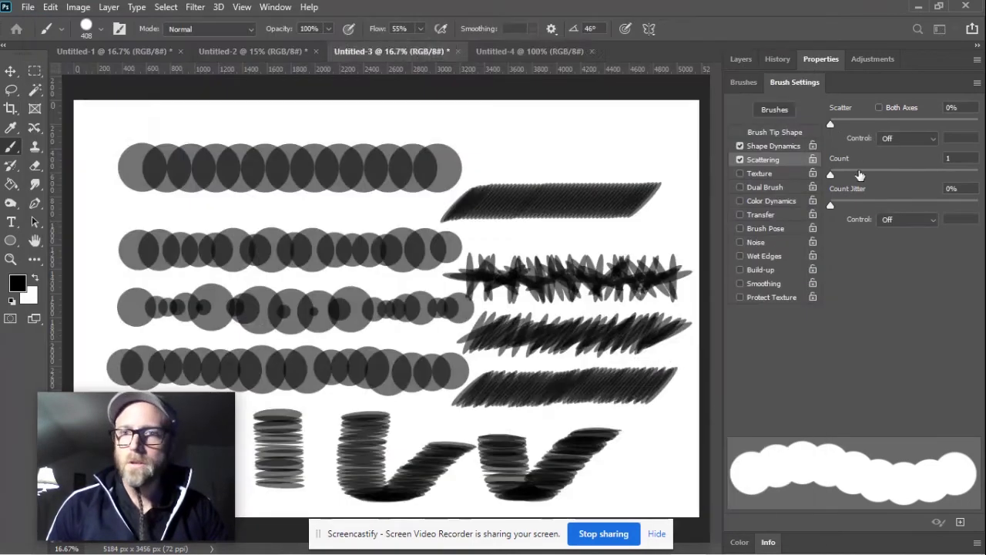
Paint a test row with 167% scatter, then cover it with a 2040 px white brush
left_click_drag(132, 165, 603, 163)
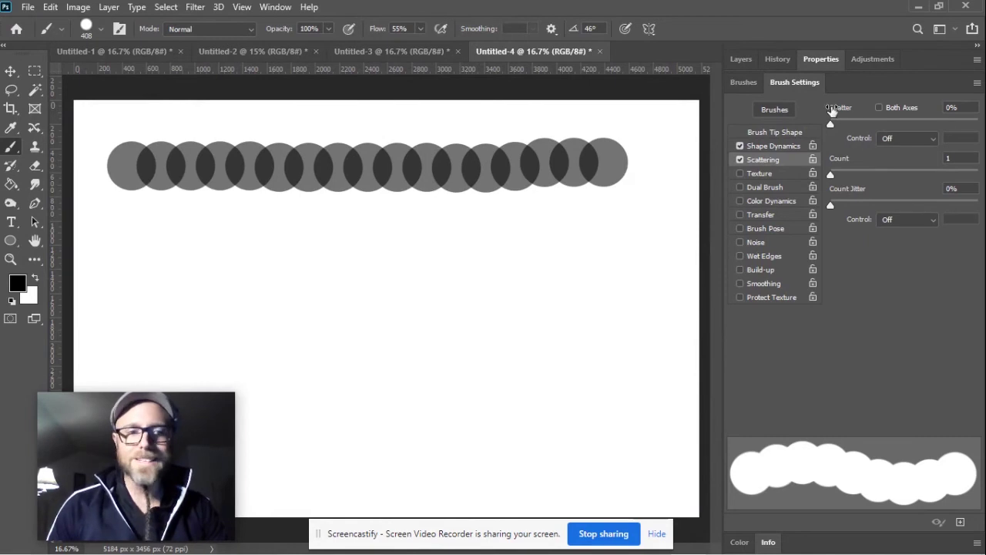
mouse_move(831, 124)
left_mouse_down()
mouse_move(893, 125)
mouse_move(812, 128)
mouse_move(848, 127)
left_mouse_up()
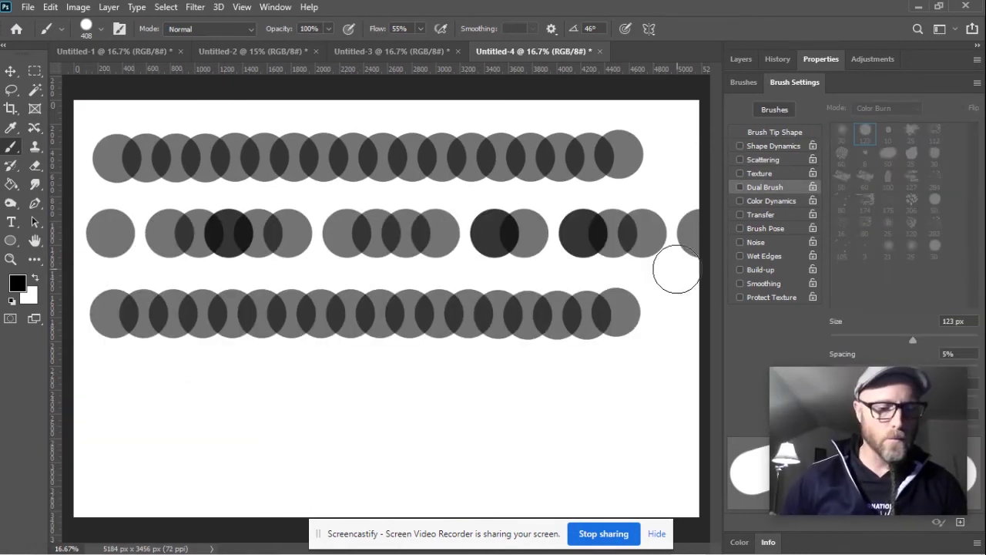
key("XF86AudioLowerVolume")
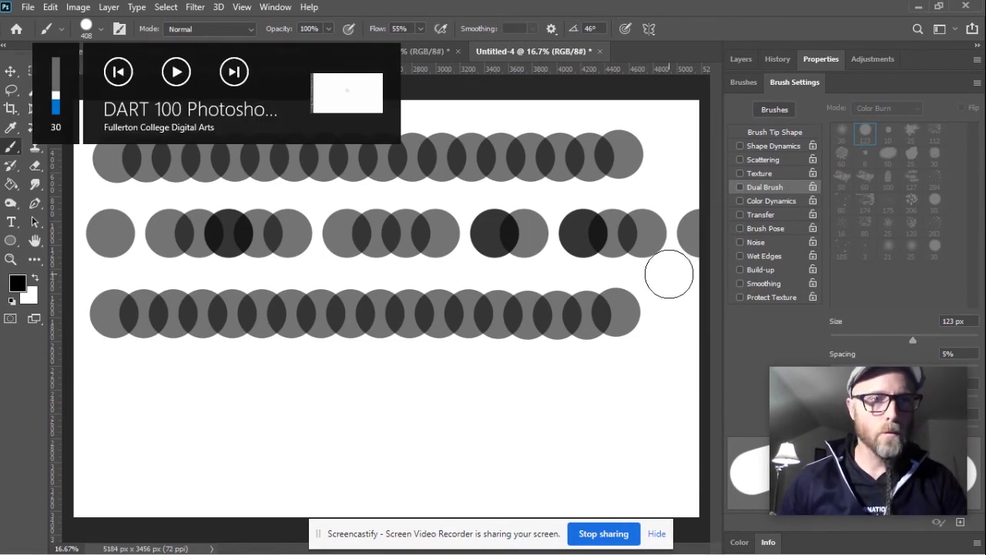
left_click_drag(313, 307, 410, 309)
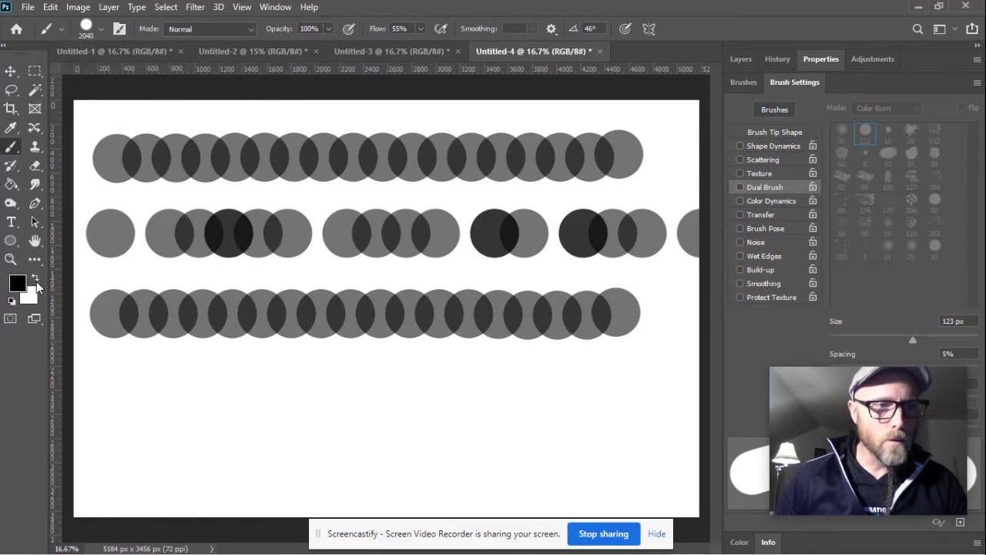
left_click(34, 277)
mouse_move(104, 290)
left_mouse_down()
mouse_move(621, 315)
mouse_move(537, 302)
mouse_move(589, 280)
mouse_move(618, 231)
mouse_move(595, 197)
mouse_move(144, 201)
mouse_move(152, 211)
mouse_move(595, 241)
mouse_move(572, 288)
mouse_move(501, 294)
mouse_move(133, 271)
mouse_move(233, 429)
left_mouse_up()
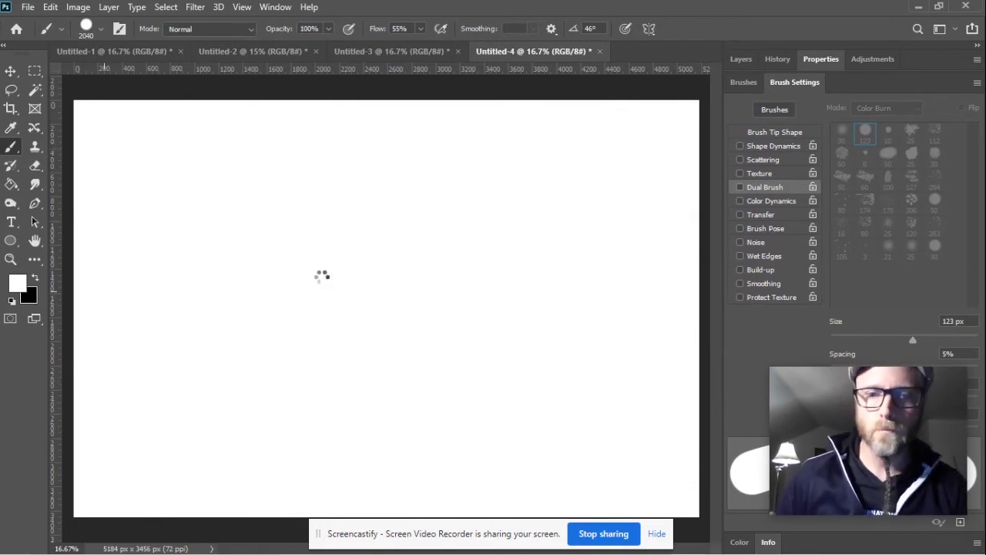
Zoom in and shrink the brush to 12 px
mouse_move(304, 274)
left_mouse_down()
mouse_move(341, 277)
mouse_move(181, 285)
left_mouse_up()
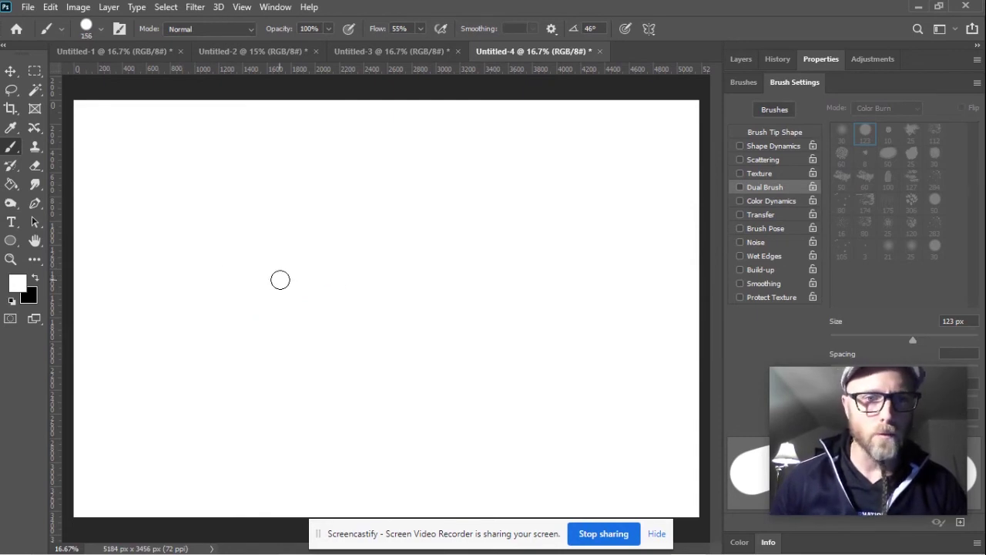
scroll(304, 272, "up", 5)
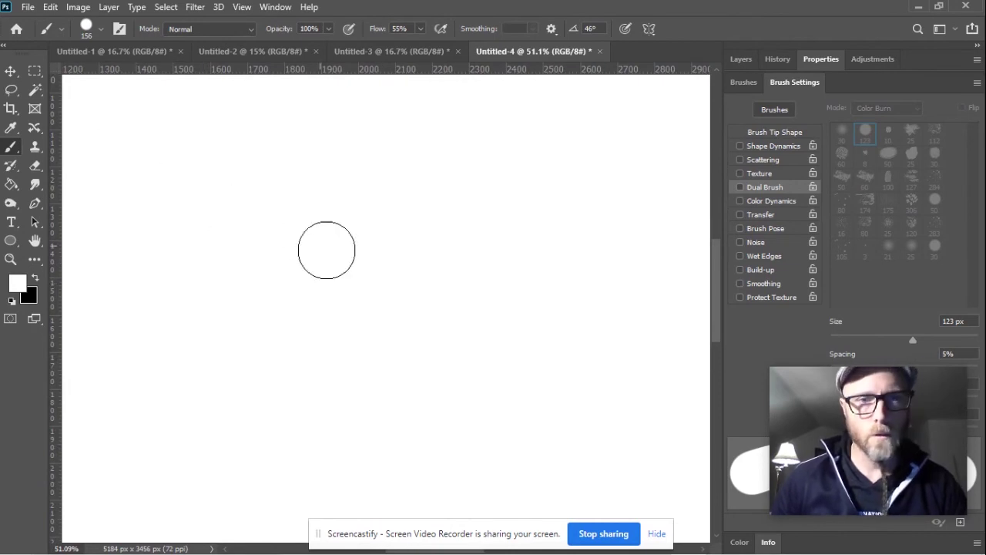
left_click_drag(355, 278, 324, 289)
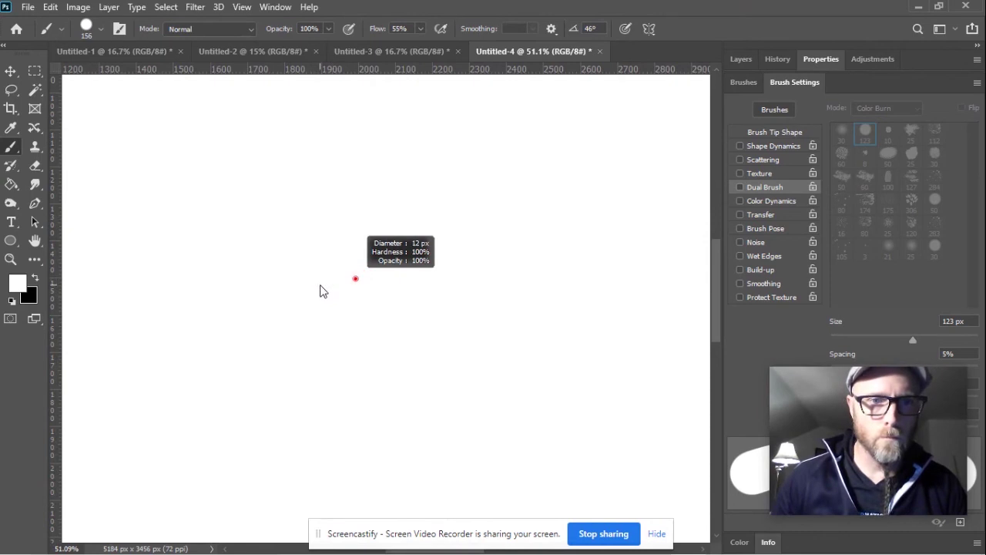
left_click_drag(321, 291, 320, 285)
scroll(353, 282, "up", 3)
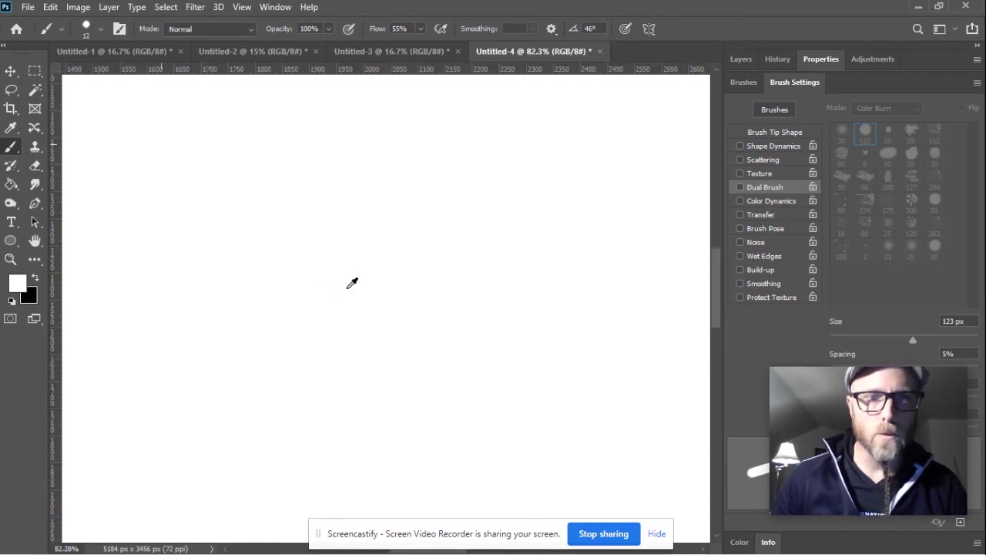
scroll(346, 285, "up", 2)
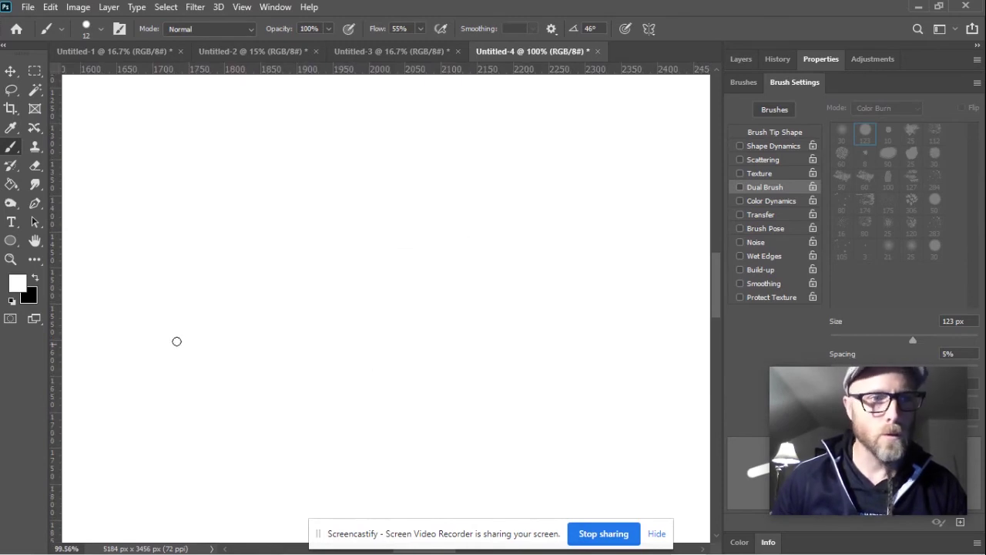
Switch to black, choose the Hard Round Pressure Size preset, and shrink it to 13 px
left_click(33, 282)
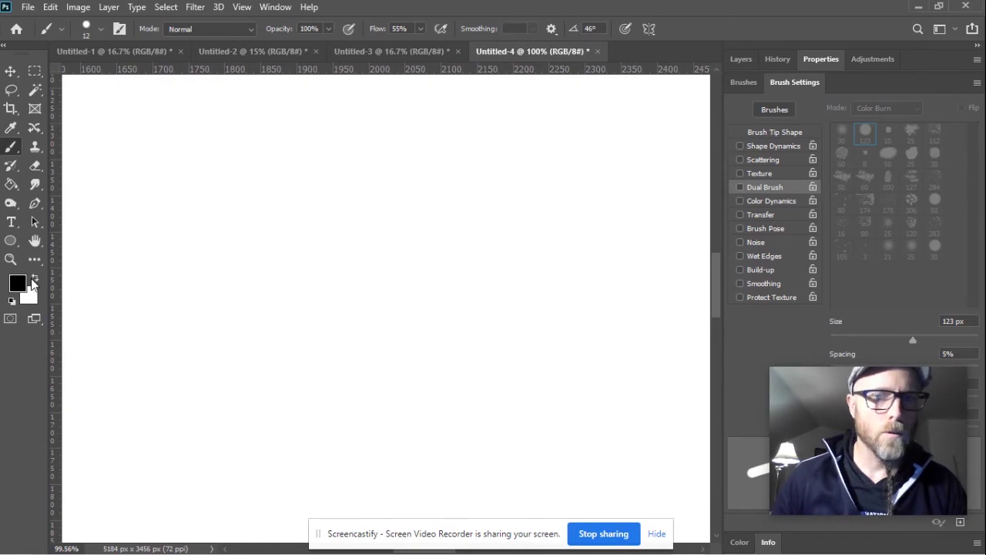
left_click(767, 132)
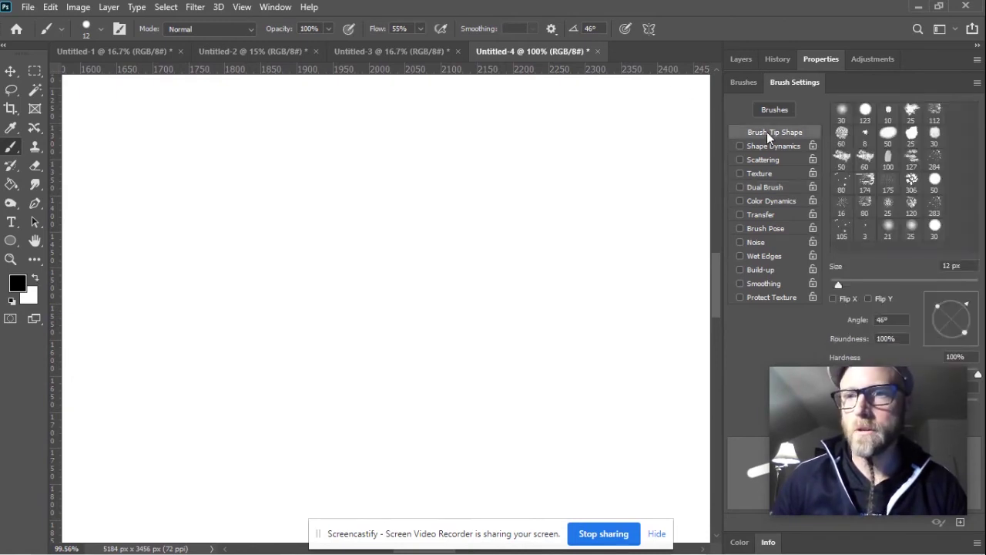
left_click(864, 116)
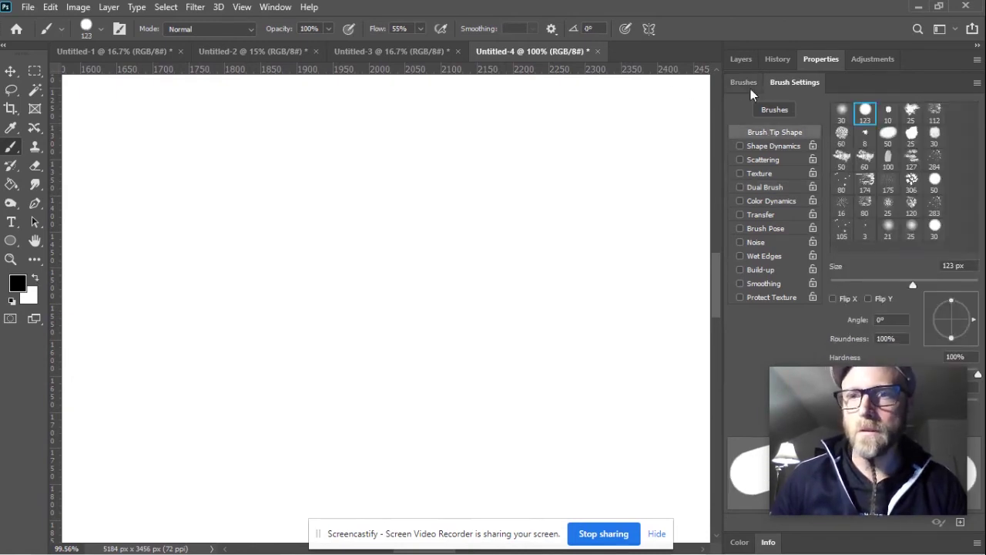
left_click(751, 86)
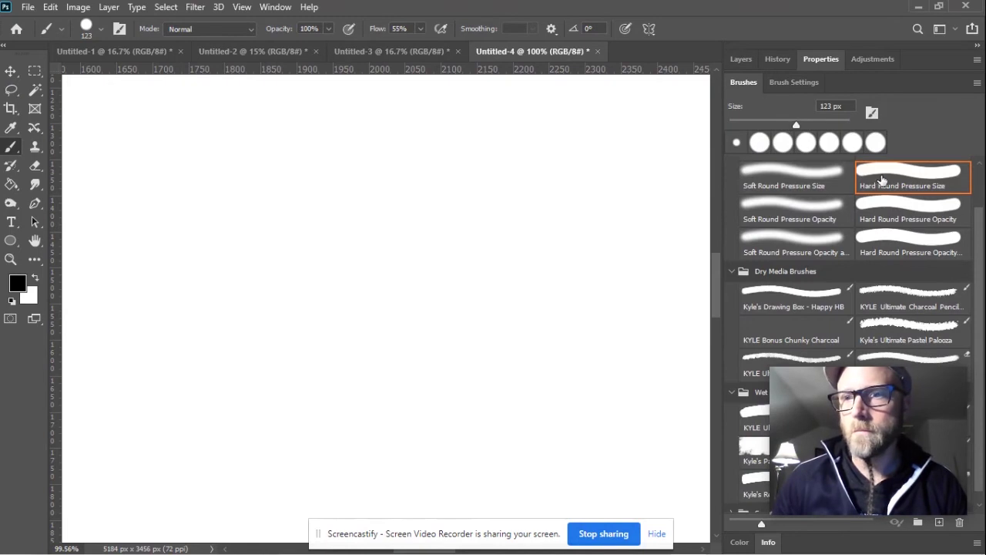
left_click_drag(328, 241, 282, 257)
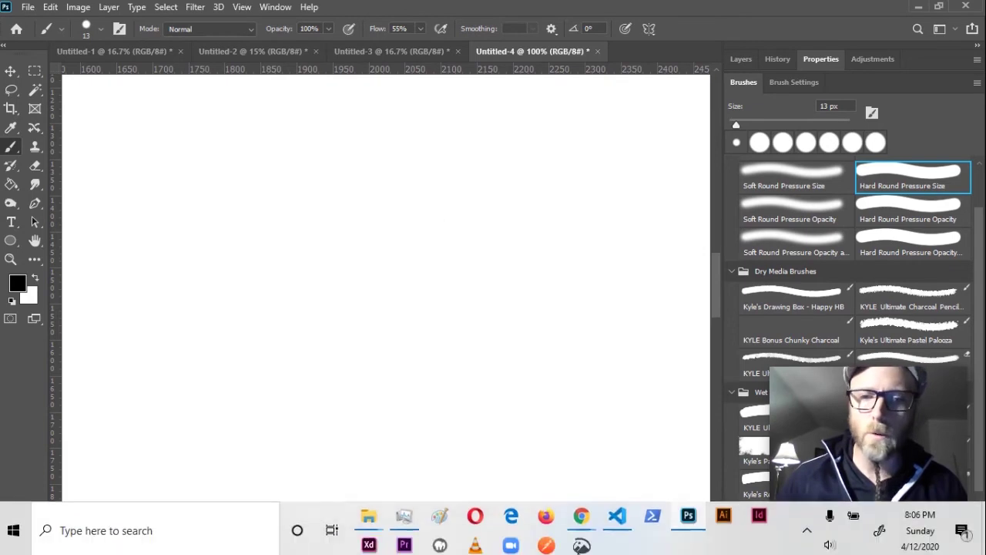
Search Chrome for 'maple leaf' in a new tab
mouse_move(580, 511)
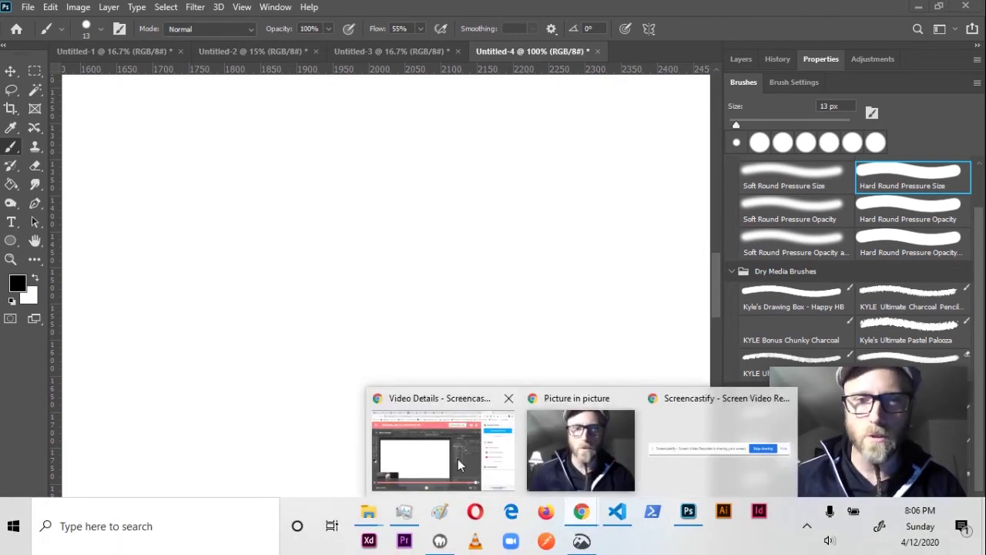
left_click(457, 458)
left_click(840, 11)
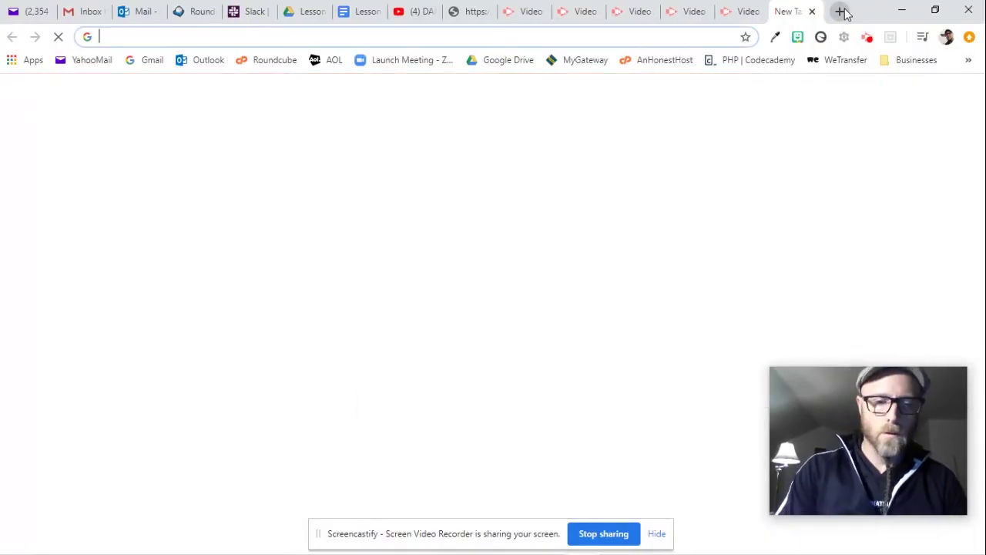
type("maple leaf")
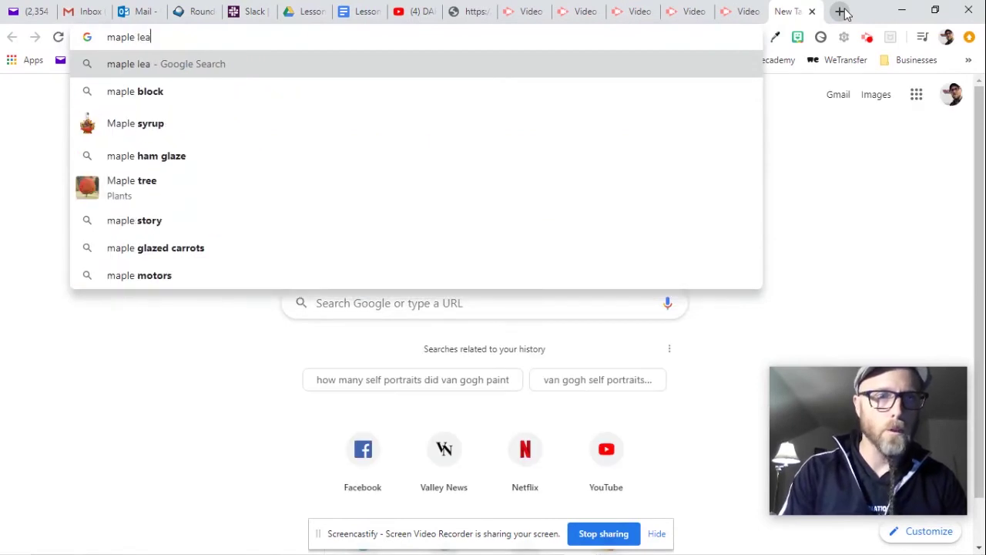
key("Return")
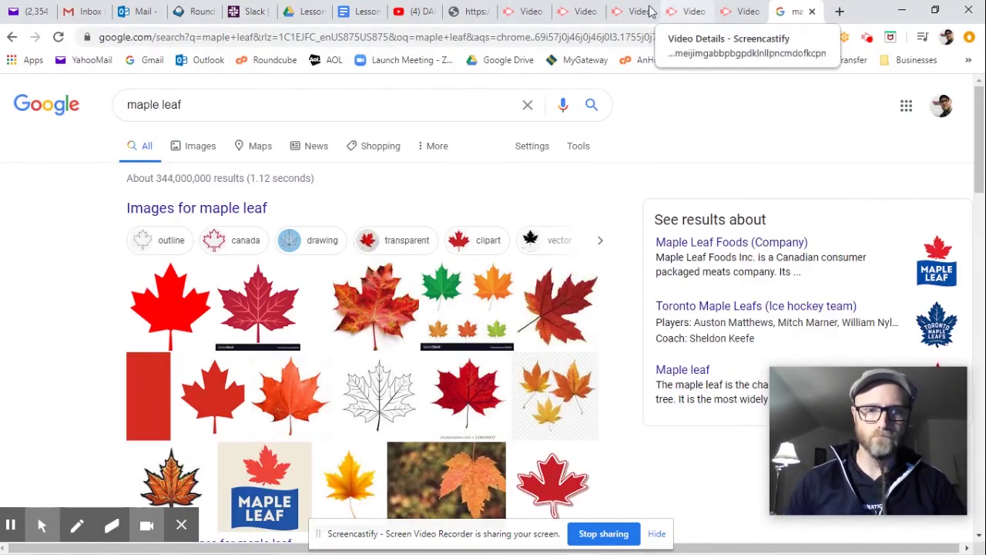
Open the red maple leaf photo from the image results and copy it
left_click(382, 323)
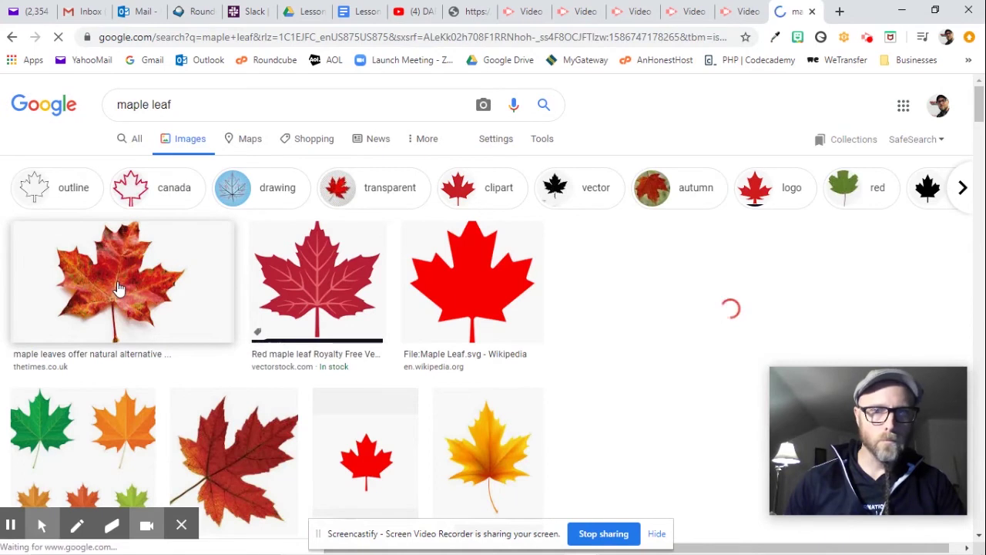
left_click(118, 288)
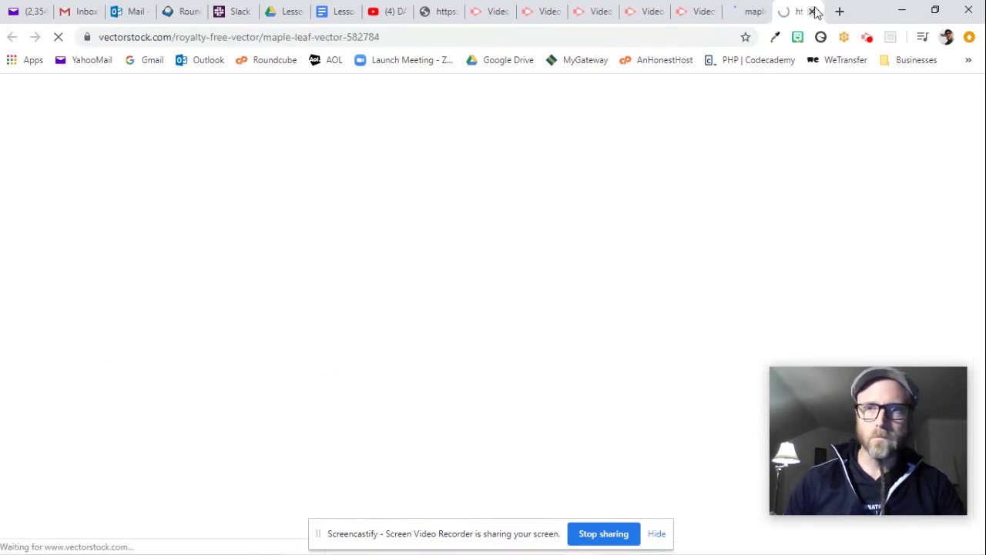
left_click(812, 11)
right_click(763, 155)
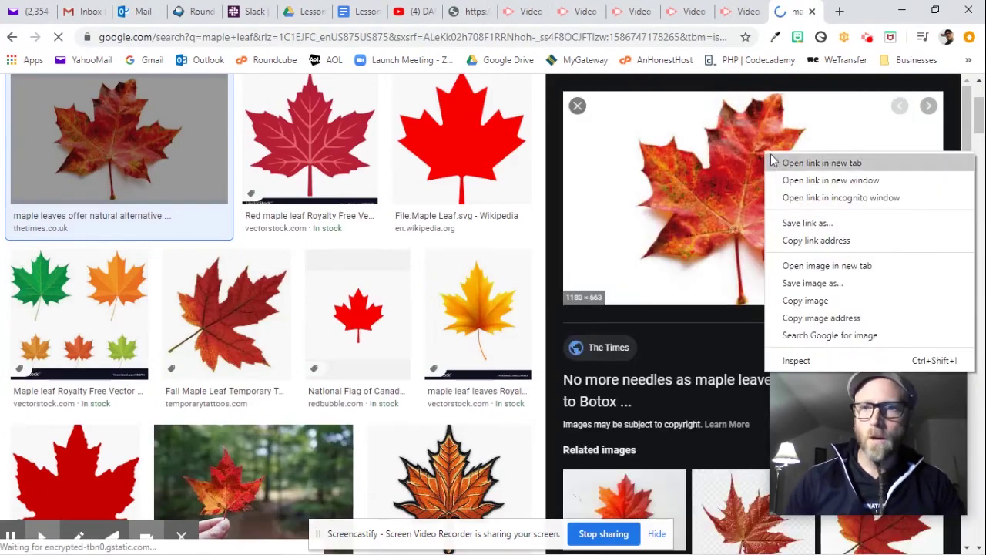
left_click(804, 300)
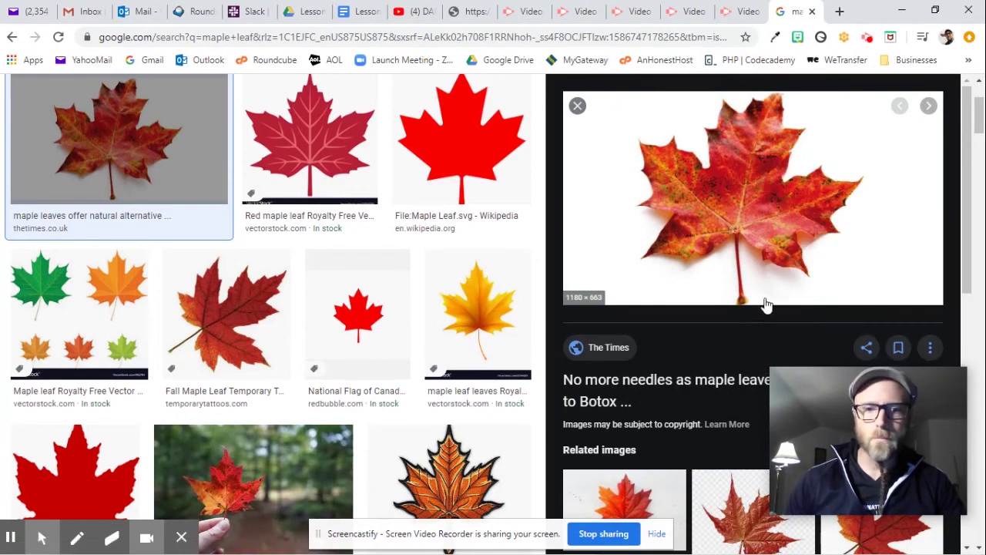
left_click(688, 514)
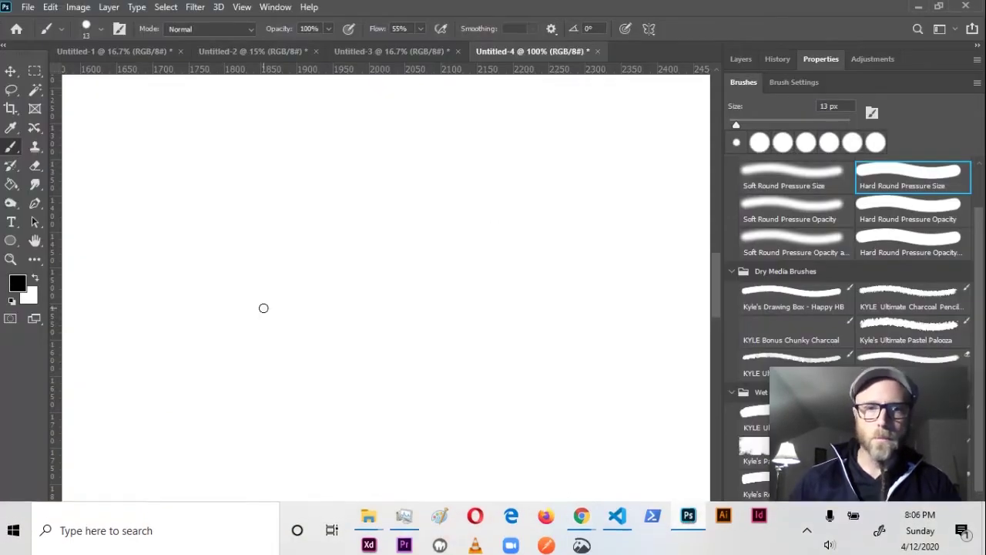
Paste the maple leaf photo onto Untitled-4 as Layer 1 with an empty Layer 2 above it
key("ctrl+v")
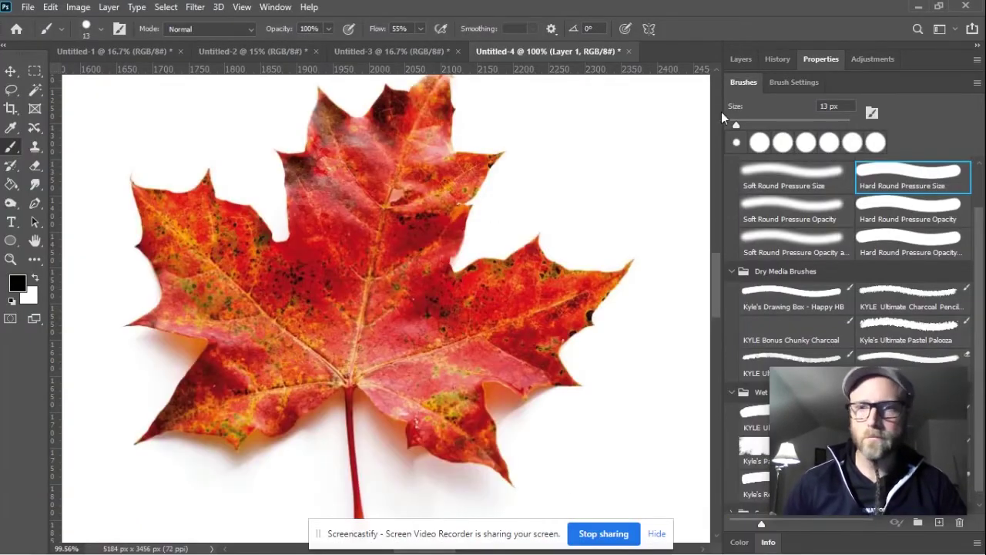
scroll(441, 283, "down", 2)
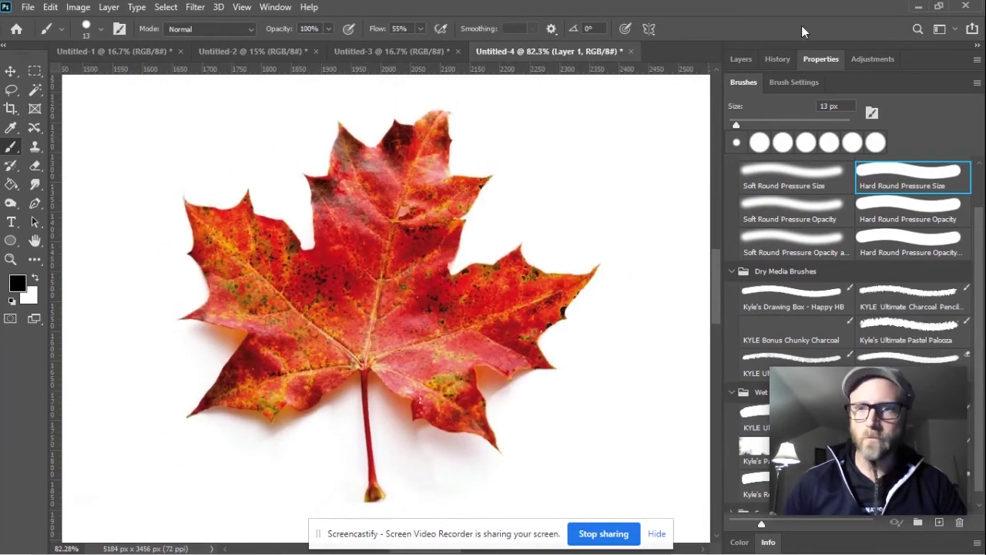
left_click(741, 58)
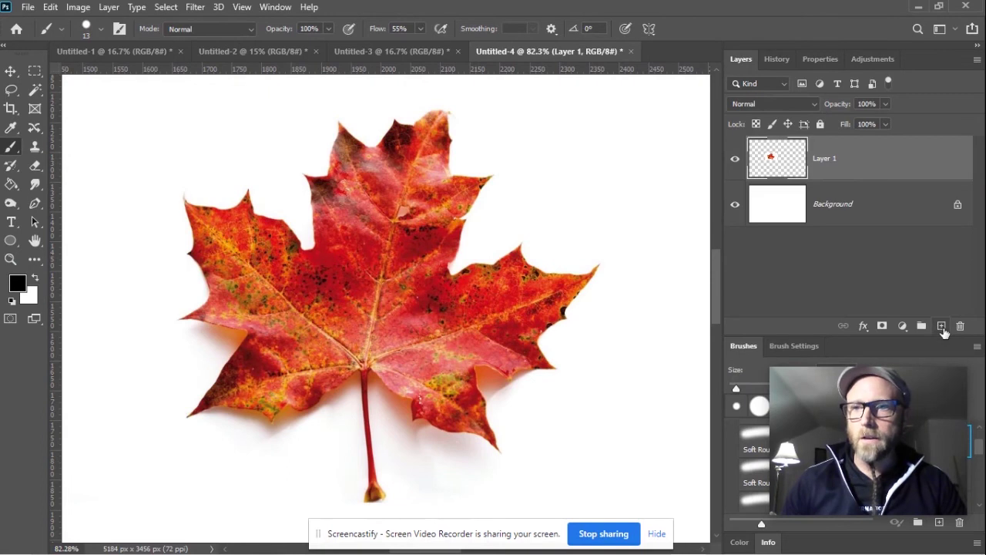
left_click(941, 325)
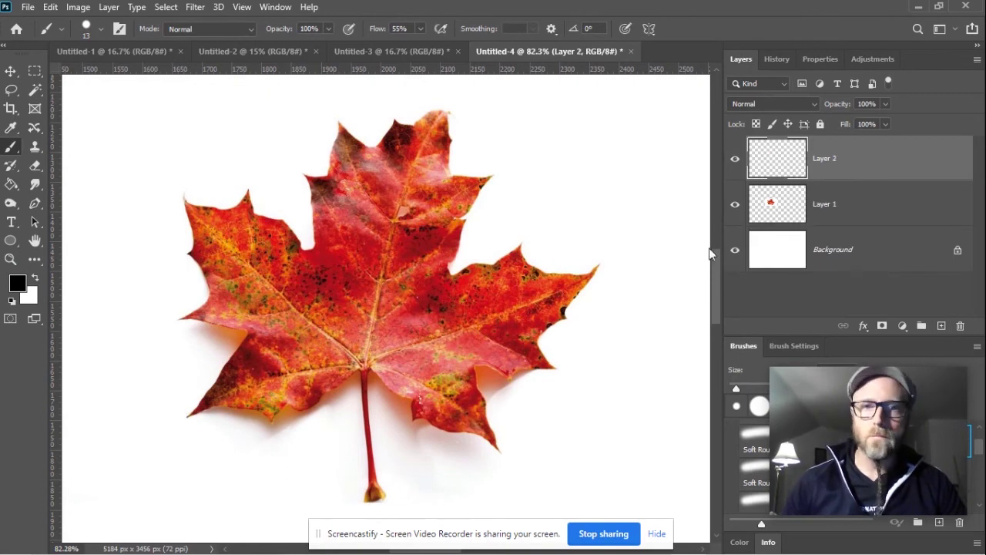
left_click(852, 208)
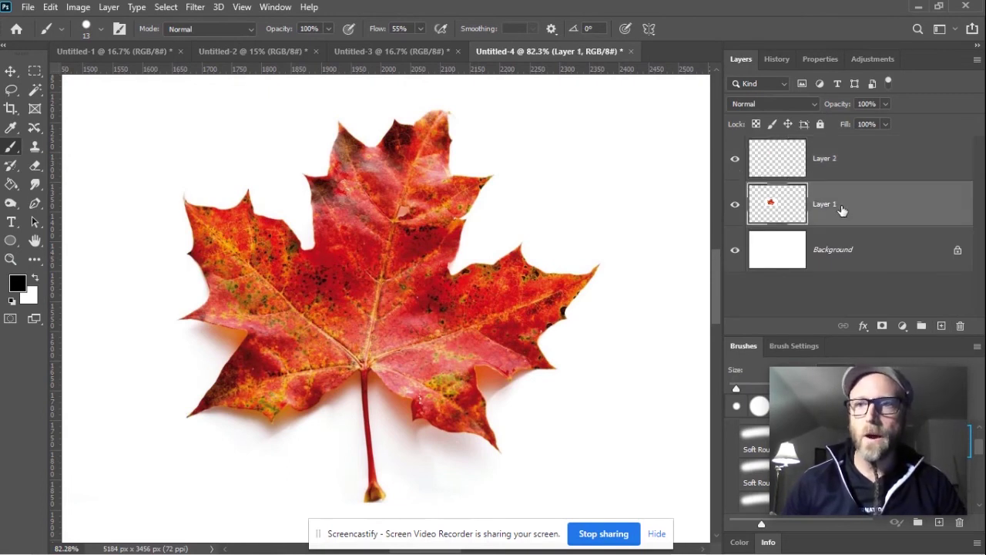
Fade the leaf photo layer to 53% opacity
left_click(885, 105)
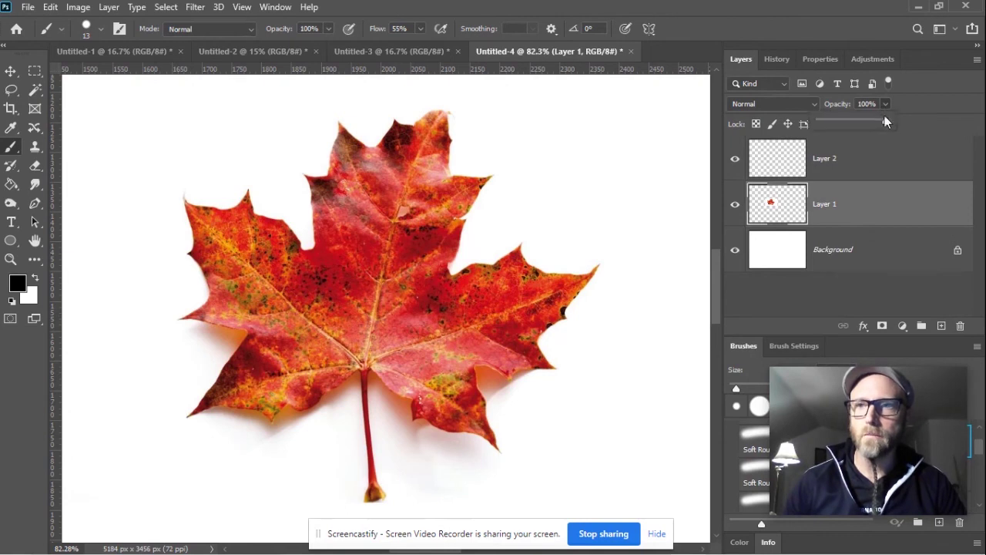
left_click_drag(859, 122, 853, 122)
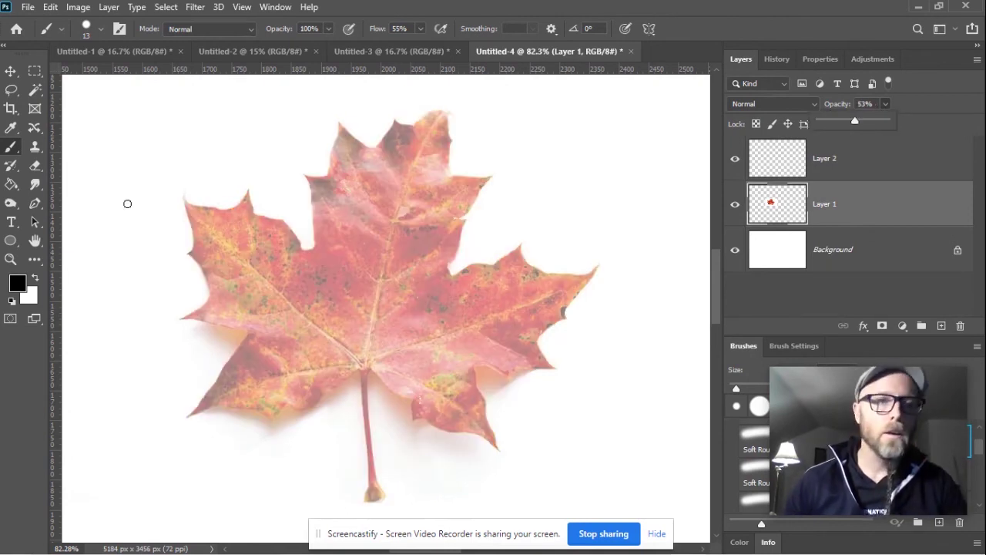
left_click(155, 172)
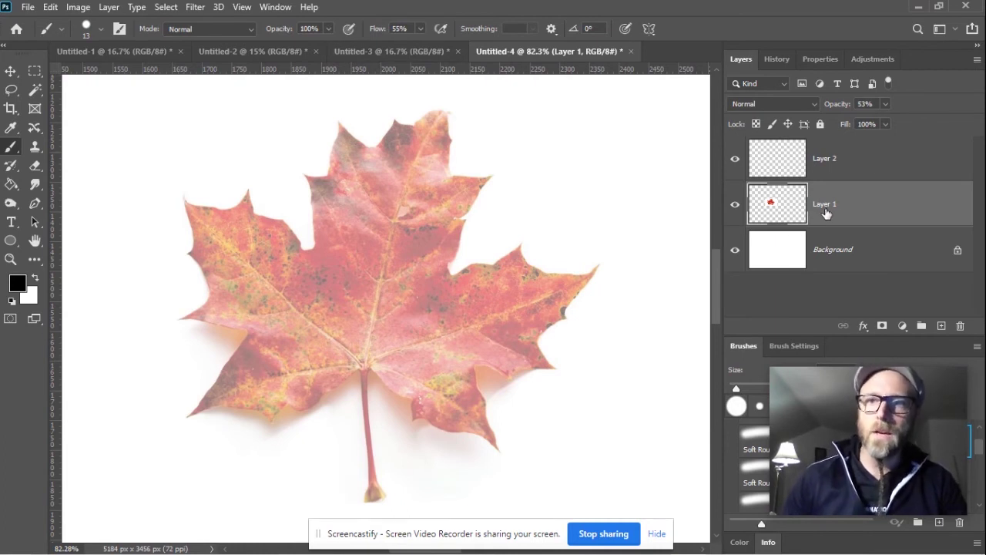
Rename the layers 'reference' and 'outline', and set brush flow to 100%
type("reference")
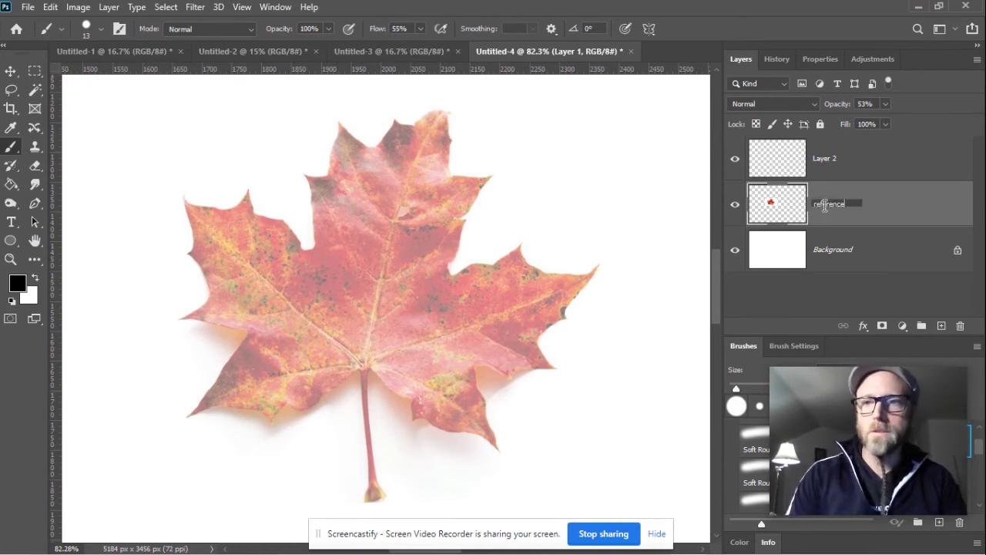
key("Return")
double_click(825, 158)
type("out")
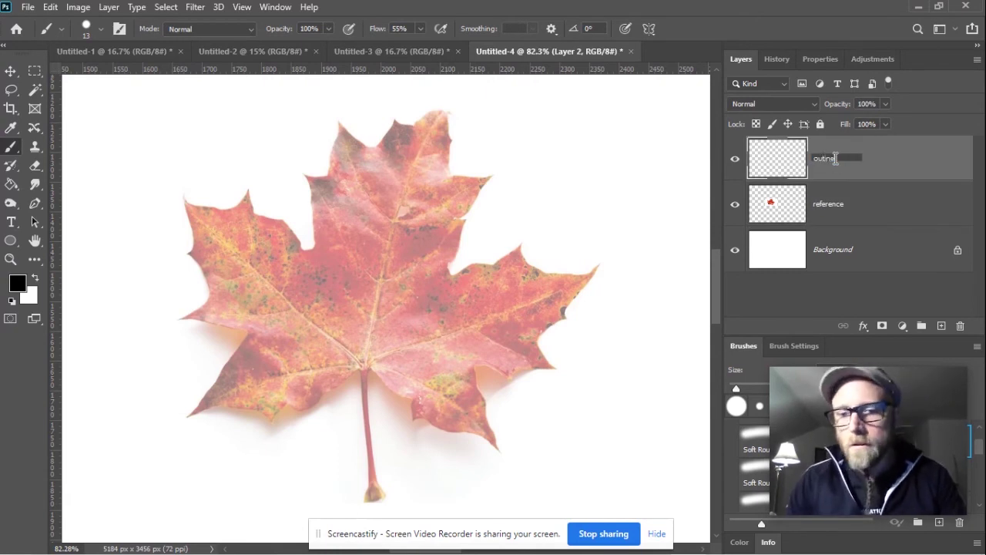
type("line")
key("Return")
key("shift+0")
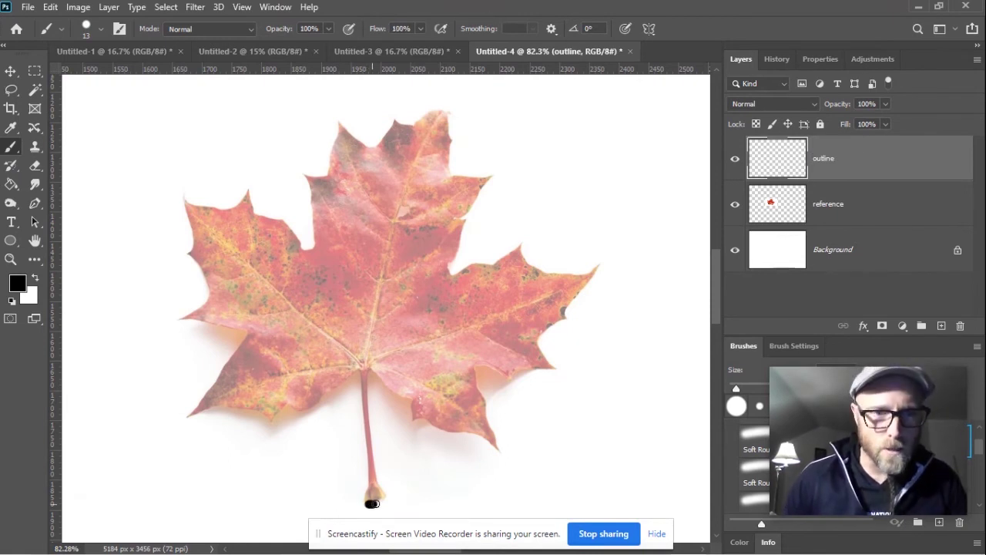
Trace the leaf stem in black and add an empty layer above the reference layer
mouse_move(375, 465)
left_mouse_down()
mouse_move(368, 379)
mouse_move(490, 441)
mouse_move(597, 273)
mouse_move(489, 264)
mouse_move(457, 154)
mouse_move(406, 123)
mouse_move(253, 215)
mouse_move(202, 309)
mouse_move(235, 400)
mouse_move(356, 387)
mouse_move(368, 505)
left_mouse_up()
left_click(924, 203)
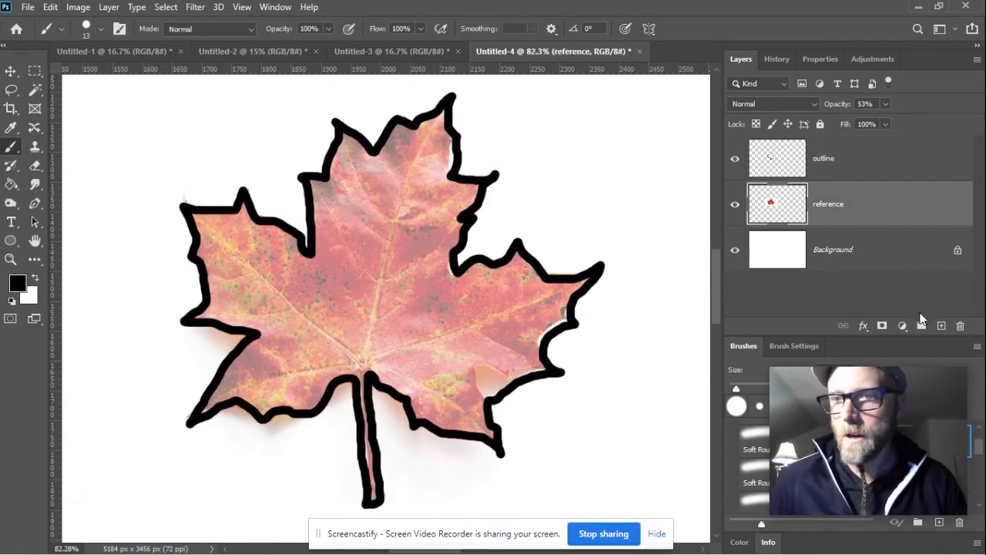
left_click(941, 326)
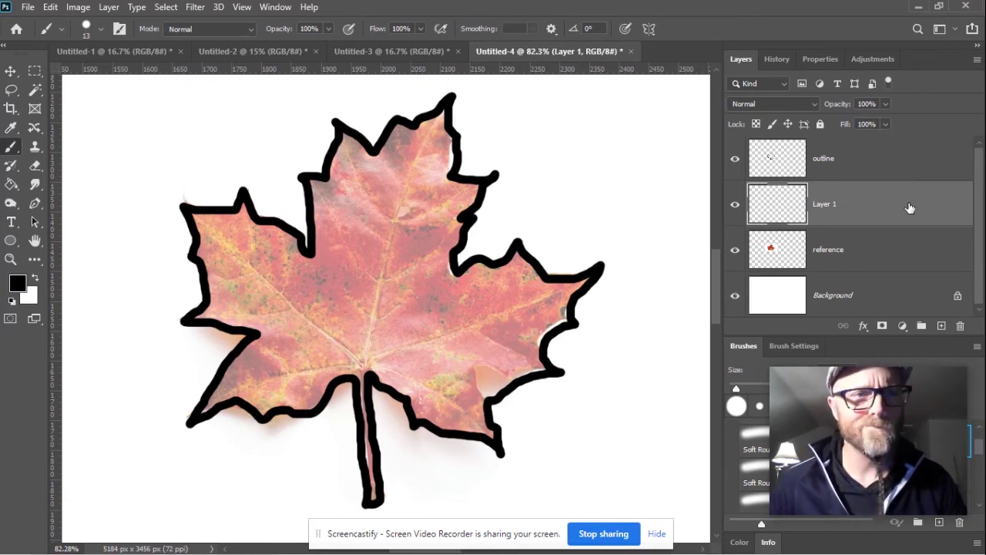
Undo an accidental full-canvas fill and delete the unneeded empty Layer 1
left_click(7, 188)
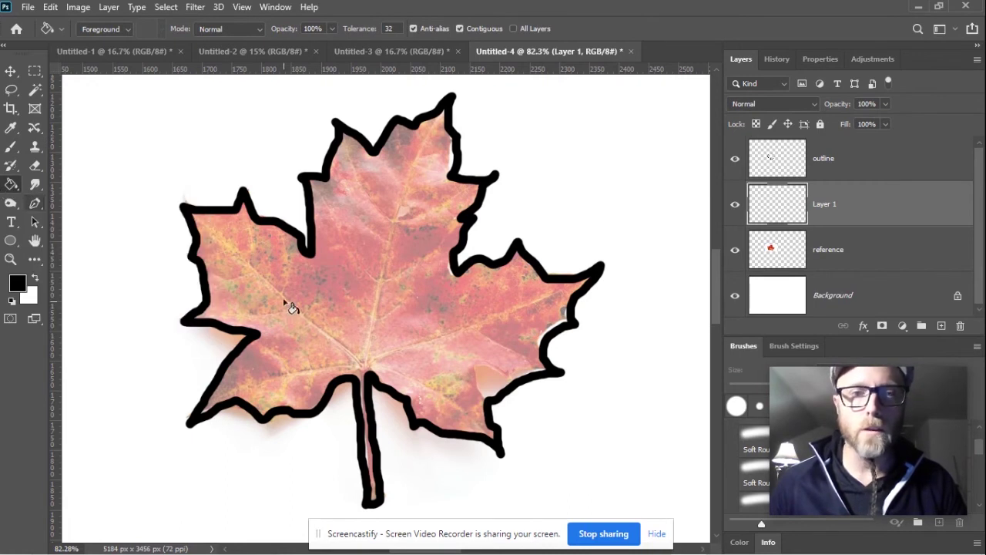
left_click(393, 275)
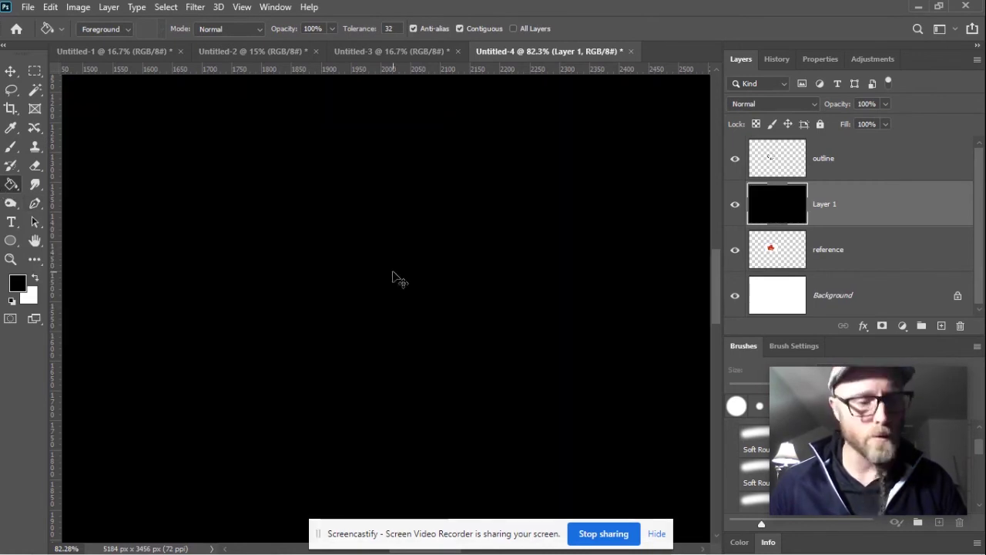
key("ctrl+z")
left_click(906, 168)
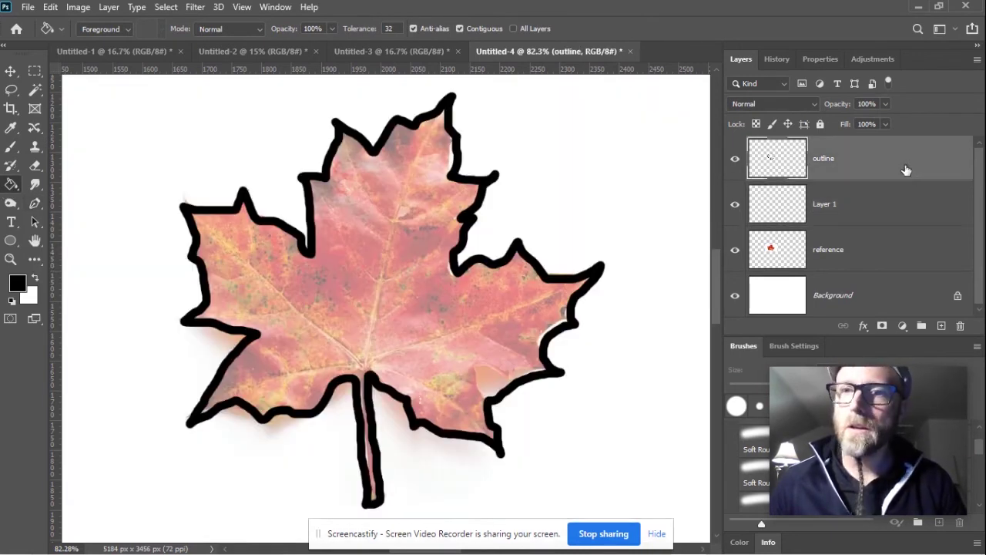
left_click(864, 204)
left_click(960, 325)
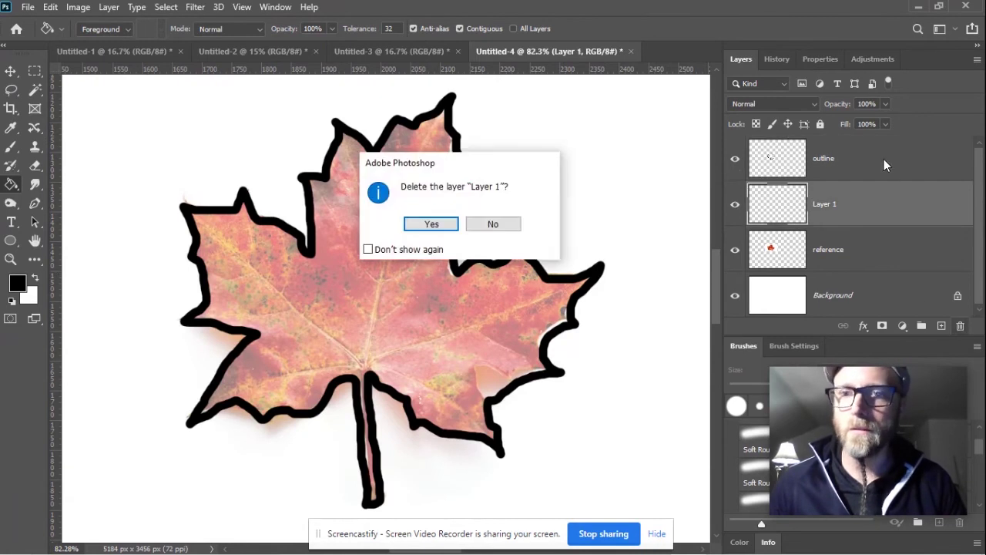
left_click(431, 223)
Fill the leaf interior solid black on the outline layer at Tolerance 60
left_click(898, 154)
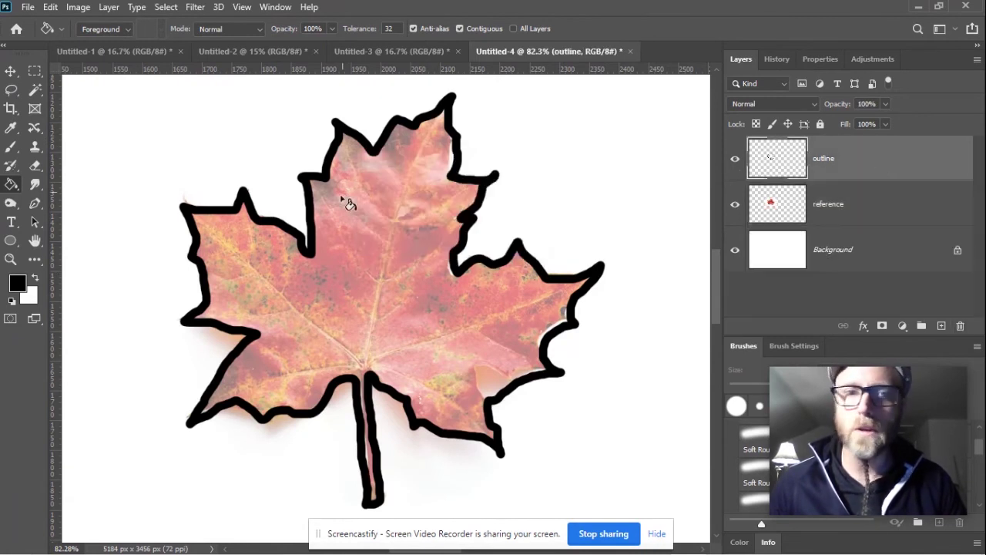
left_click(355, 216)
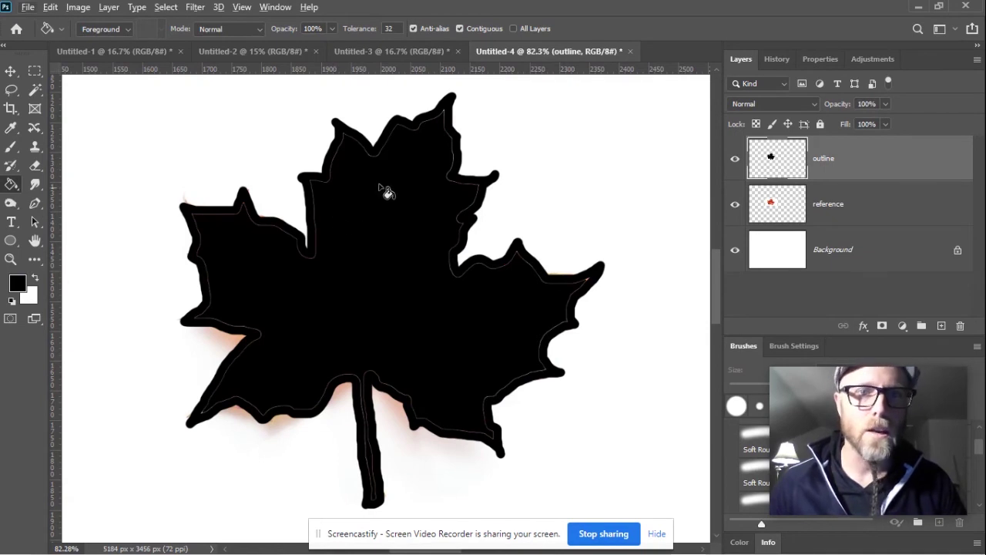
key("ctrl+z")
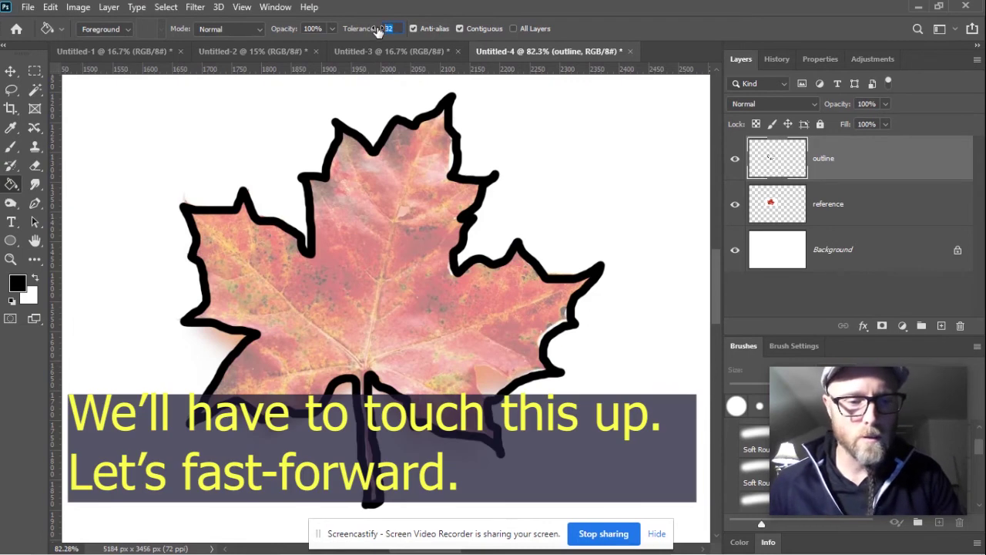
left_click(421, 275)
key("ctrl+z")
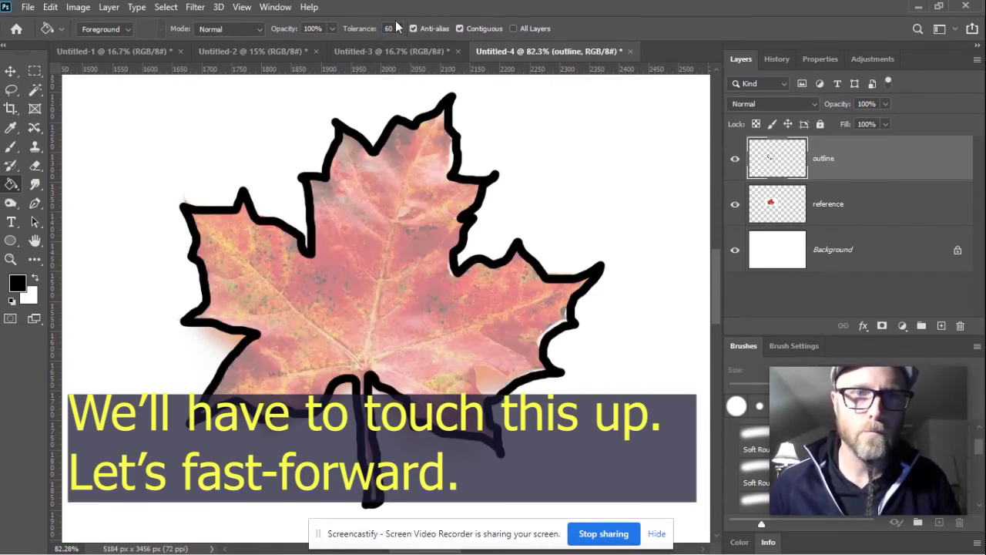
left_click(363, 243)
Paint black over the remaining gaps along the stem and leaf edges with the brush
key("b")
scroll(359, 373, "up", 4)
mouse_move(359, 373)
left_mouse_down()
mouse_move(357, 200)
mouse_move(482, 269)
mouse_move(608, 308)
left_mouse_up()
scroll(462, 246, "down", 3)
mouse_move(493, 246)
left_mouse_down()
mouse_move(440, 172)
mouse_move(367, 163)
left_mouse_up()
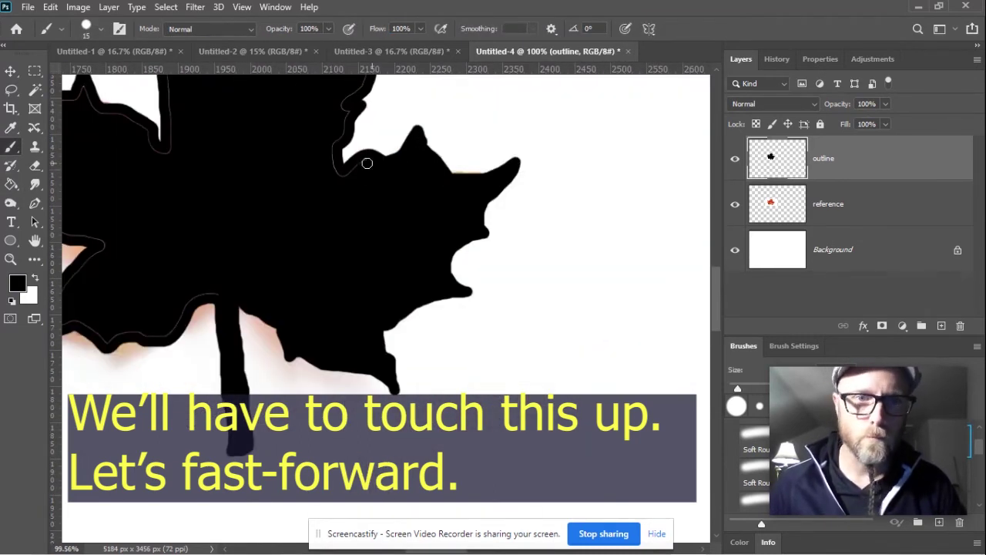
key("]")
key("]")
key("]")
key("]")
scroll(367, 164, "up", 3)
left_click_drag(352, 295, 224, 254)
scroll(308, 270, "left", 5)
mouse_move(447, 288)
left_mouse_down()
mouse_move(431, 393)
mouse_move(376, 445)
mouse_move(385, 470)
left_mouse_up()
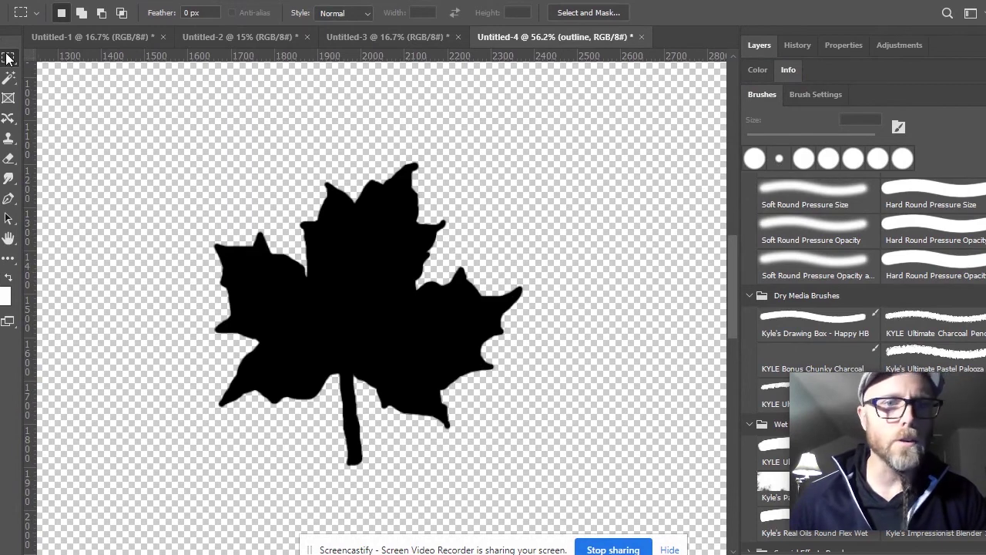
Enclose the black leaf in a rectangular marquee and bring up the Edit menu
left_click_drag(191, 131, 534, 482)
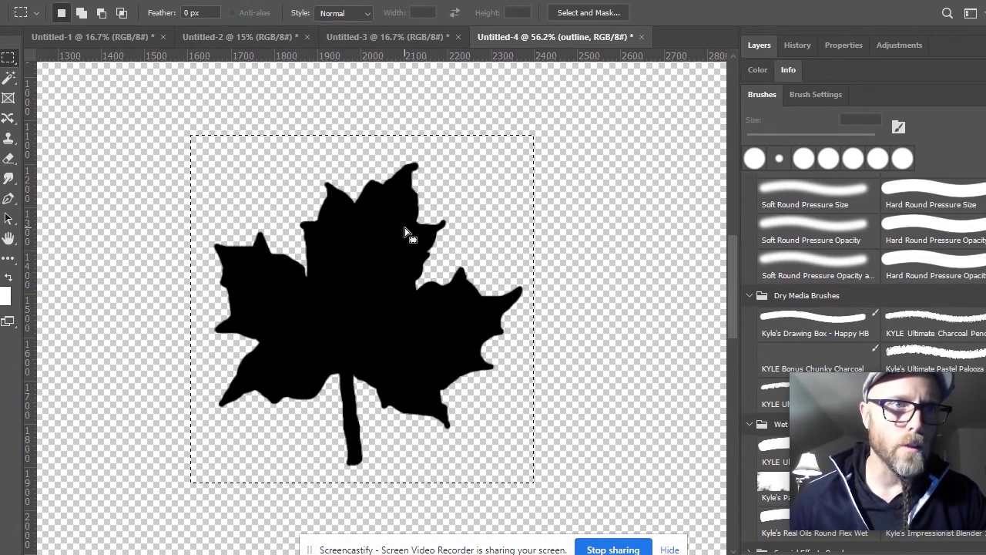
key("alt+e")
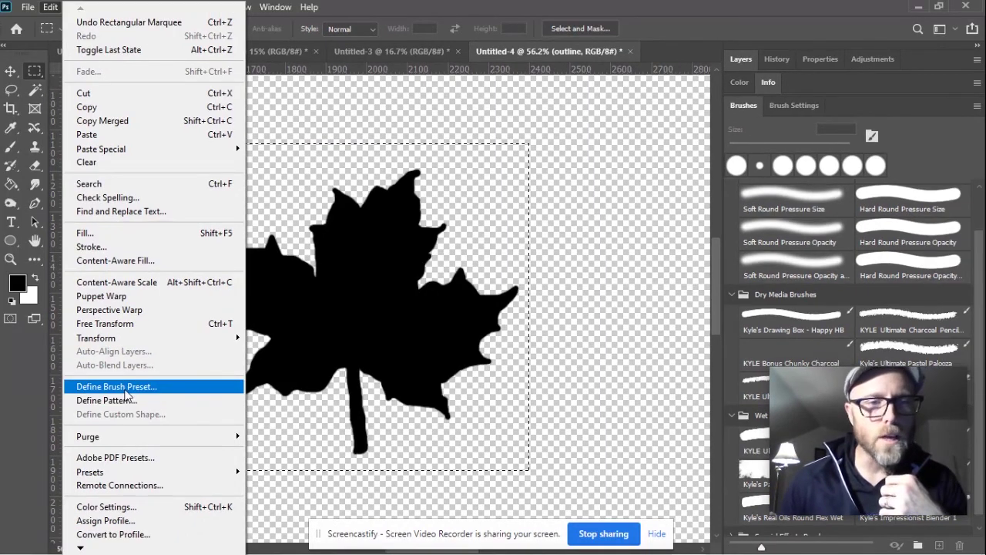
Define the selected leaf as a 717 px brush preset named 'Maple Leaf'
left_click(125, 389)
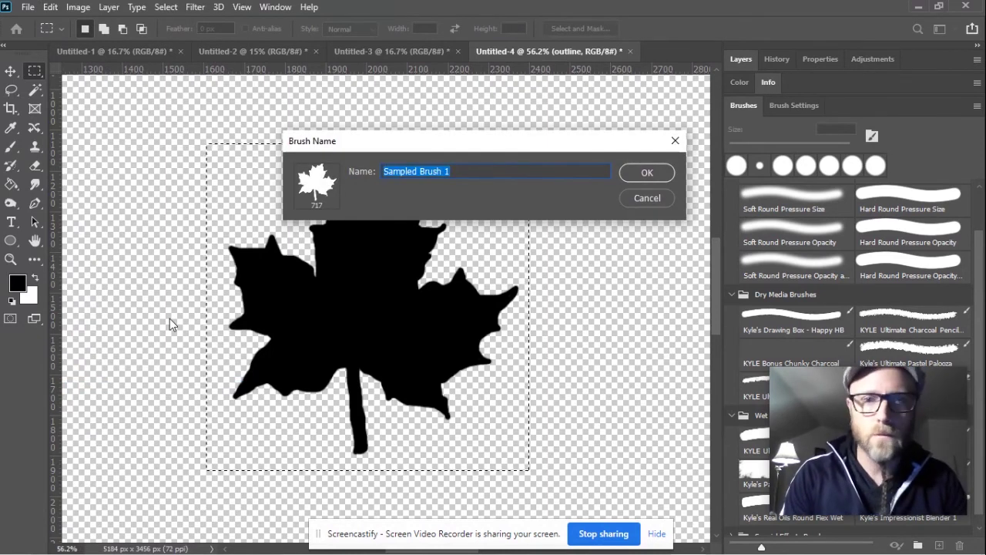
type("IM")
key("BackSpace")
key("BackSpace")
type("Maple Leaf")
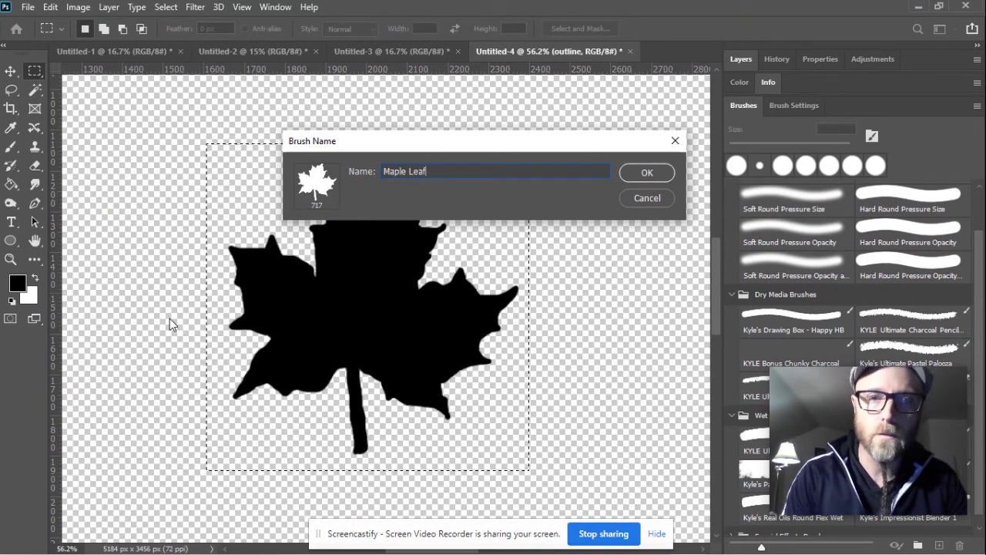
left_click(662, 173)
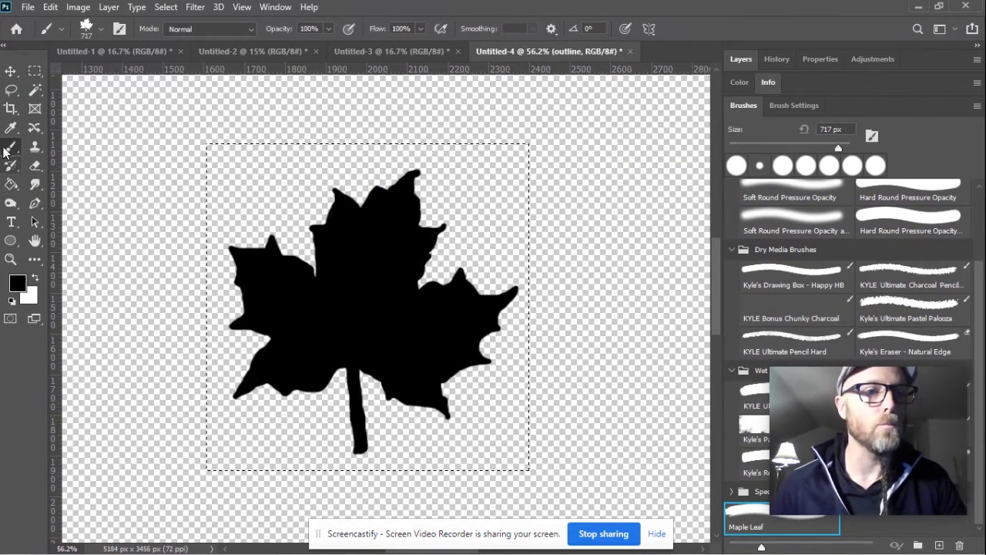
Zoom out, show the white Background layer and deselect the leaf
scroll(451, 285, "down", 1)
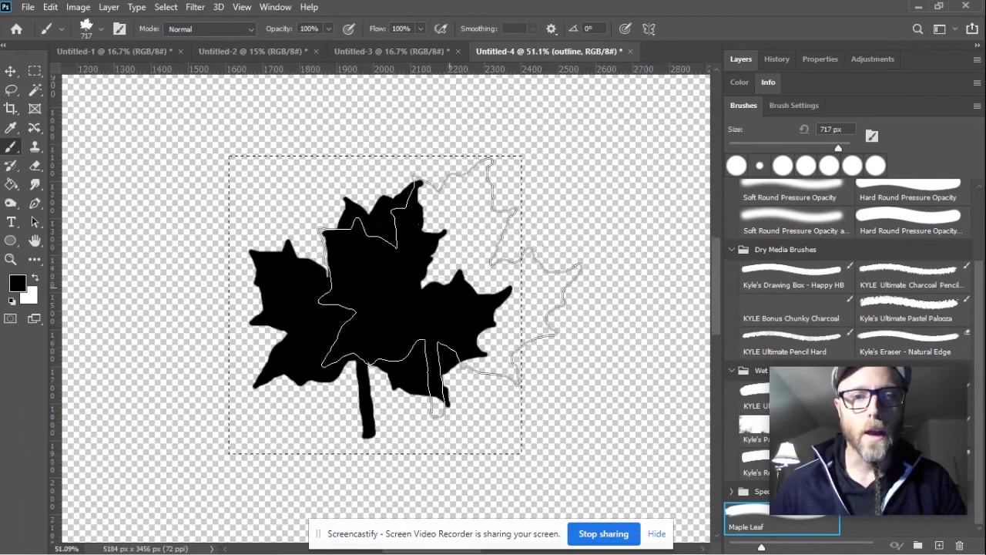
scroll(443, 287, "down", 4)
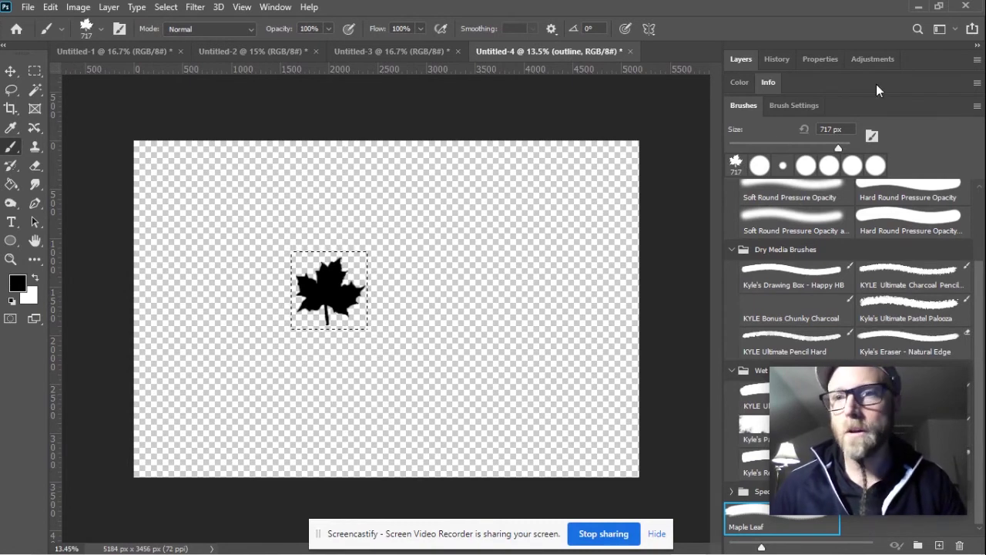
left_click(740, 60)
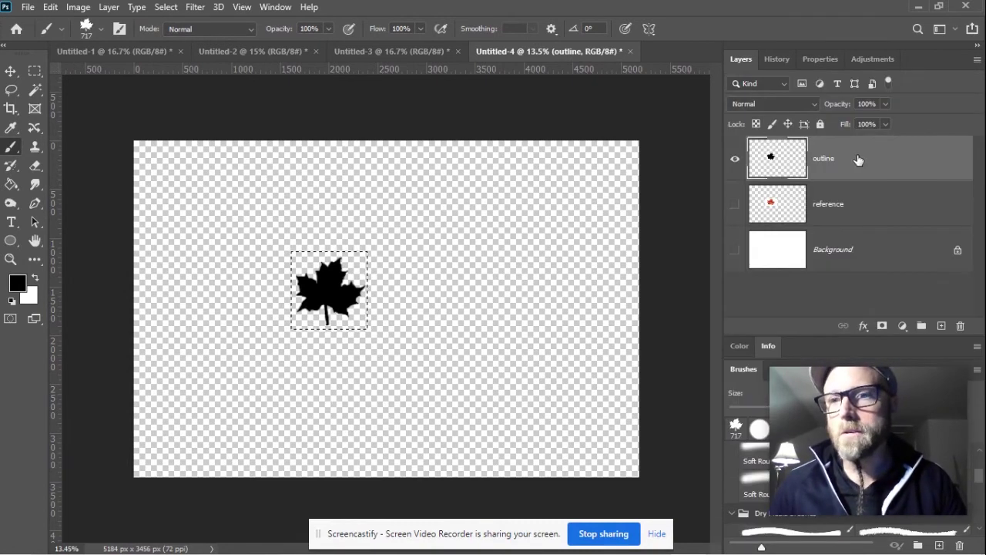
left_click(735, 250)
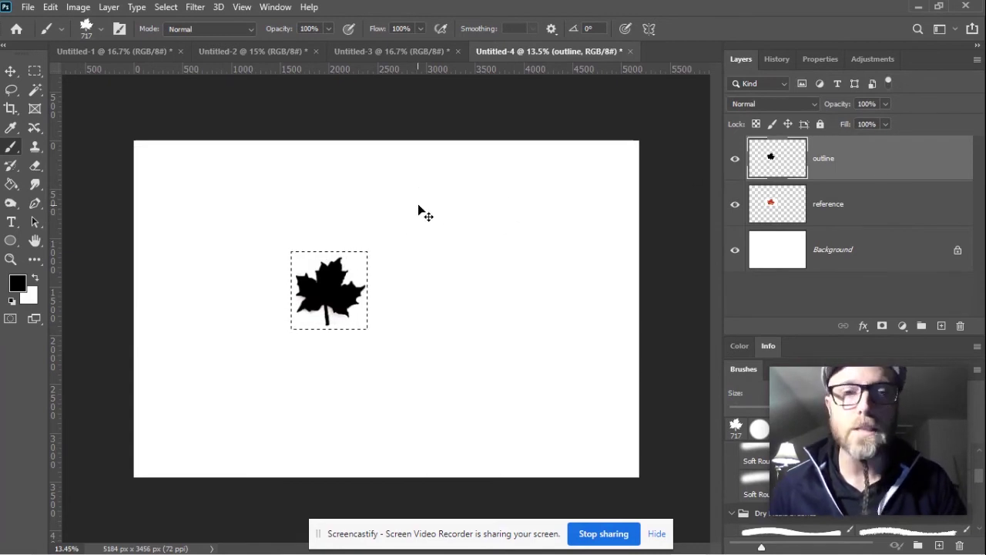
key("ctrl+d")
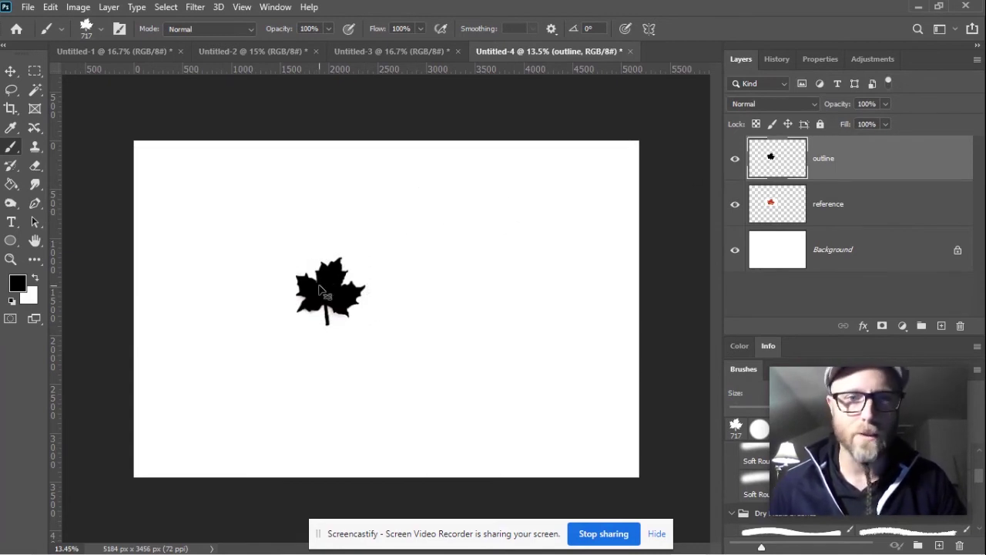
Paint two test strokes with the Maple Leaf brush and undo them
mouse_move(297, 200)
left_mouse_down()
mouse_move(440, 187)
mouse_move(564, 338)
mouse_move(143, 346)
left_mouse_up()
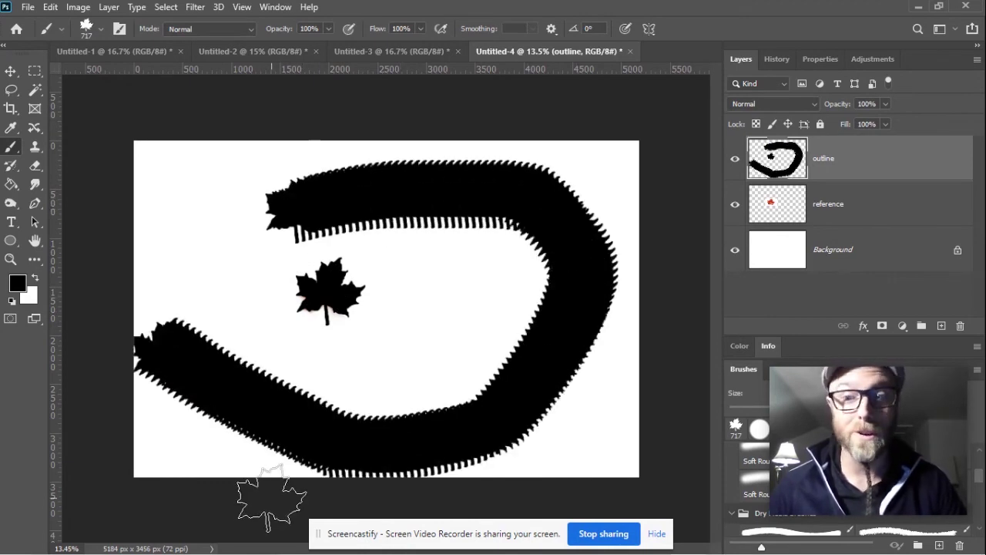
key("ctrl+z")
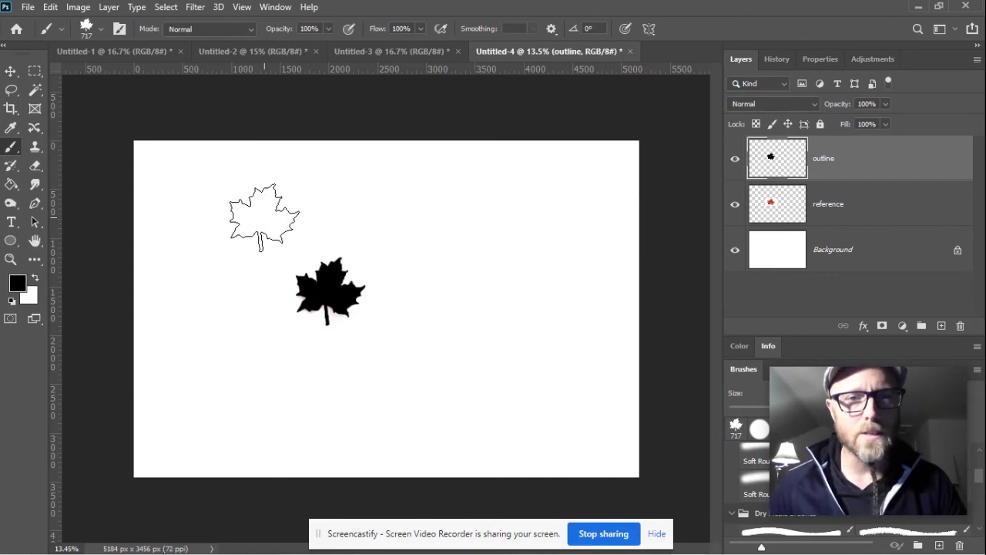
mouse_move(260, 202)
left_mouse_down()
mouse_move(425, 198)
mouse_move(479, 225)
mouse_move(496, 288)
mouse_move(483, 340)
mouse_move(466, 378)
mouse_move(316, 420)
mouse_move(223, 409)
left_mouse_up()
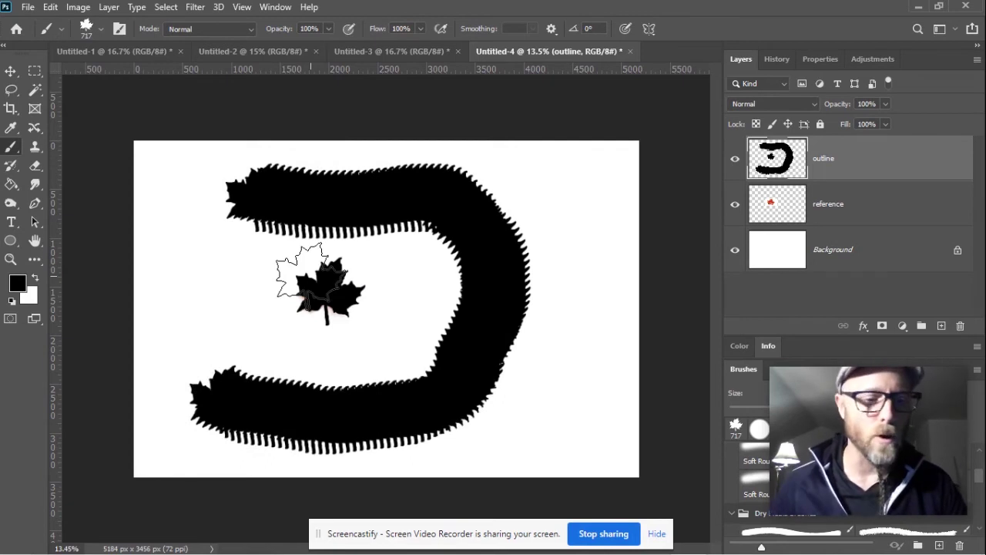
key("ctrl+z")
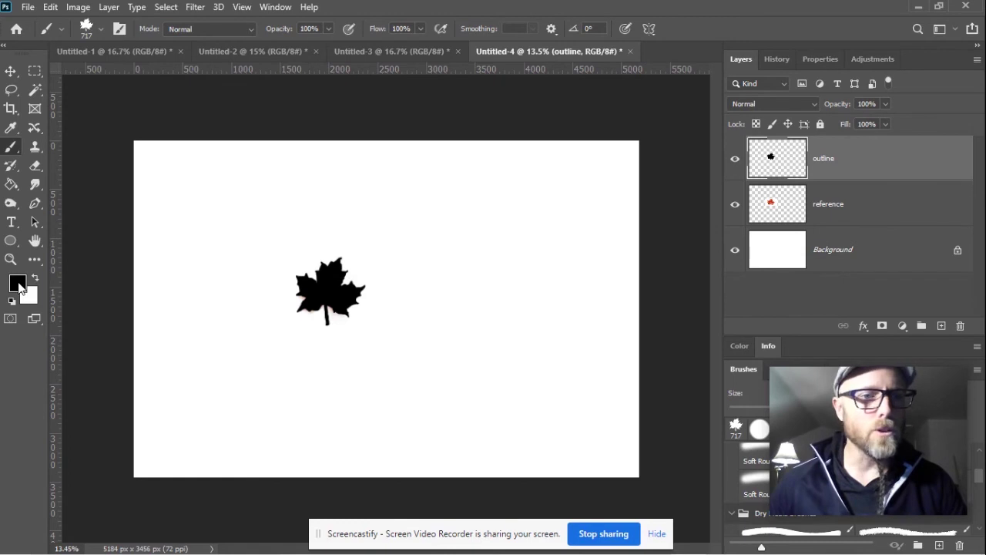
Set the foreground colour to a bright green
left_click(20, 287)
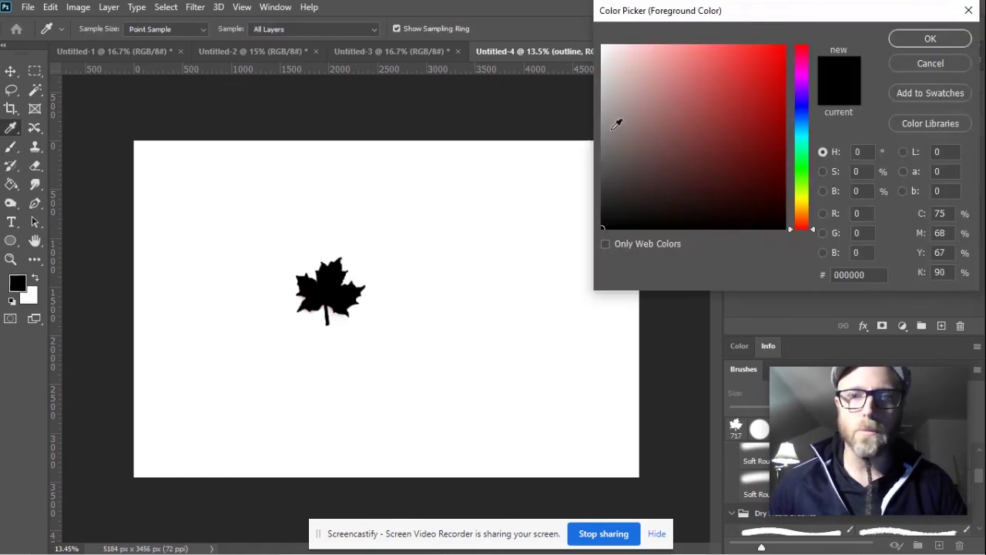
left_click(802, 166)
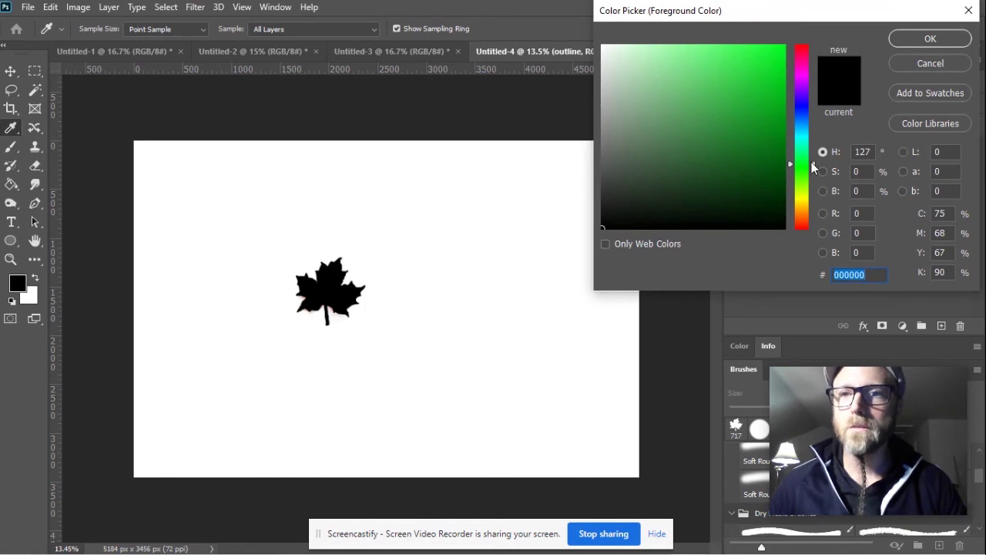
left_click(719, 56)
mouse_move(721, 70)
left_mouse_down()
mouse_move(732, 148)
mouse_move(730, 78)
left_mouse_up()
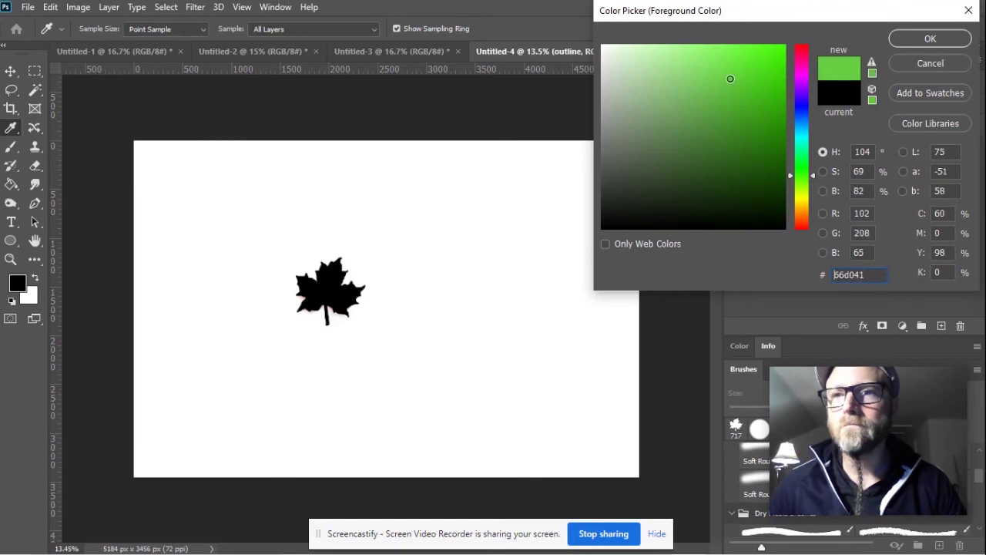
left_click(930, 37)
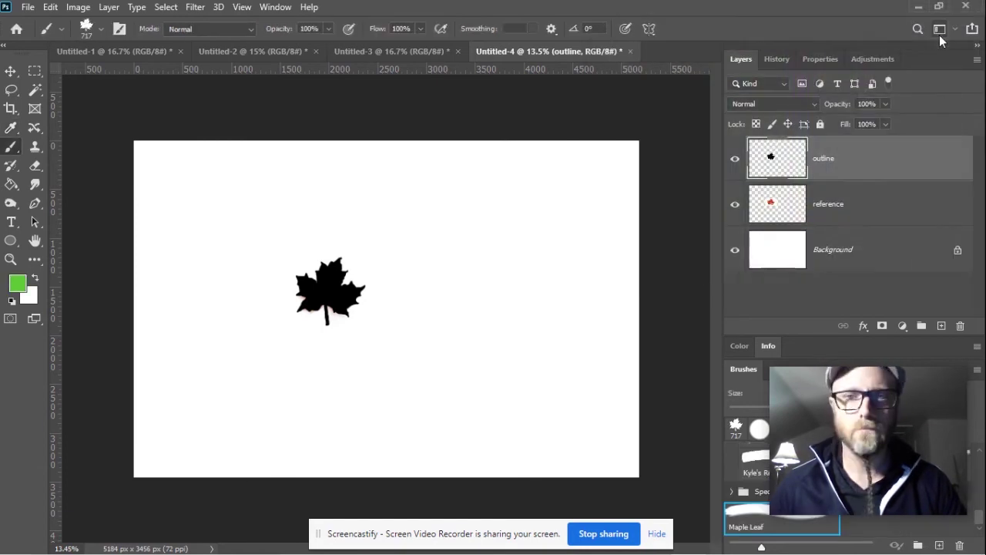
Set the background colour to dark green 177f15 and paint a leaf stroke across the canvas
left_click(33, 299)
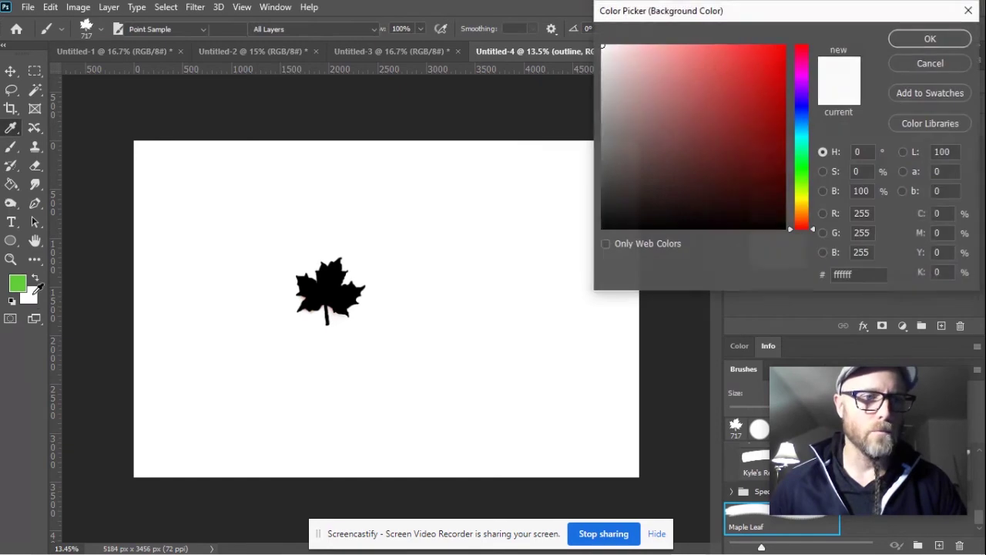
left_click_drag(812, 227, 815, 169)
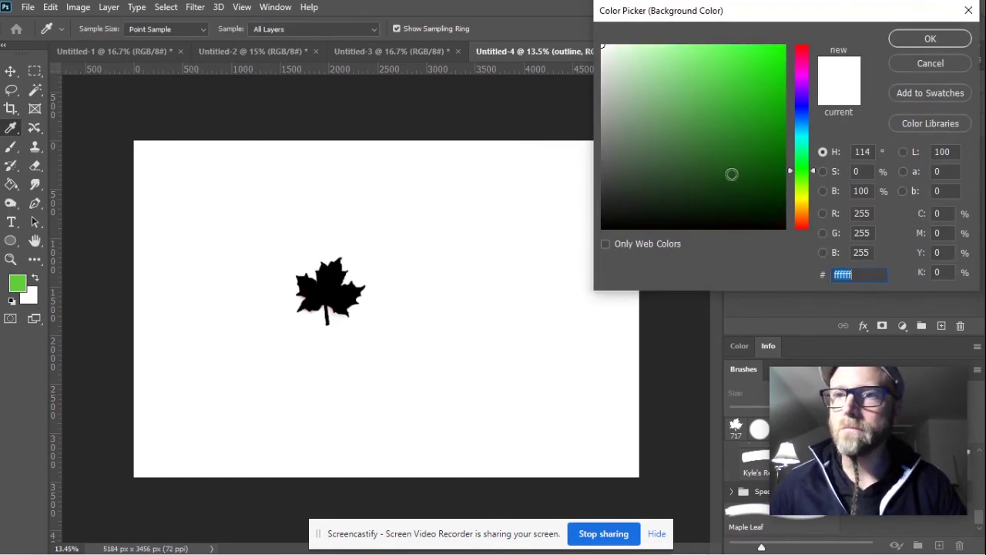
type("194d14")
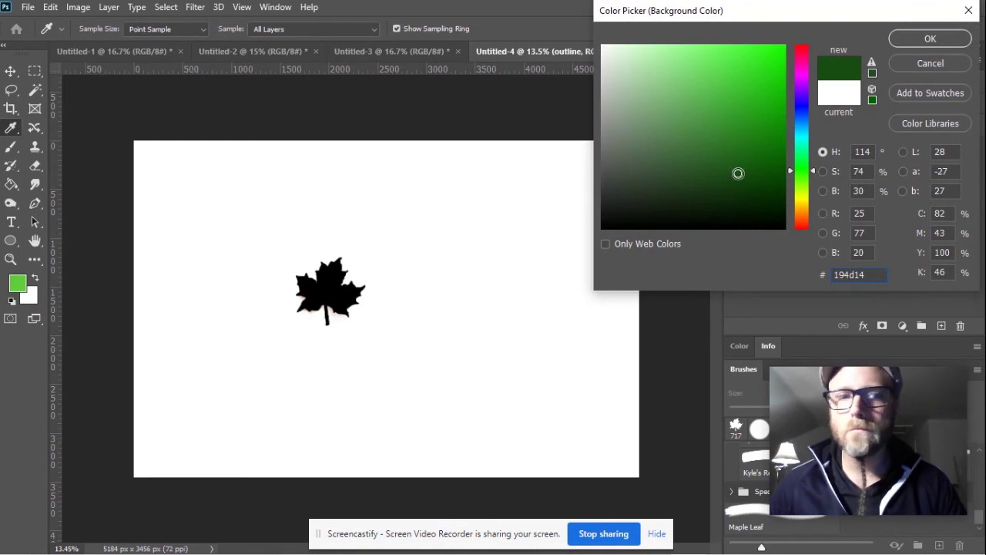
left_click(836, 94)
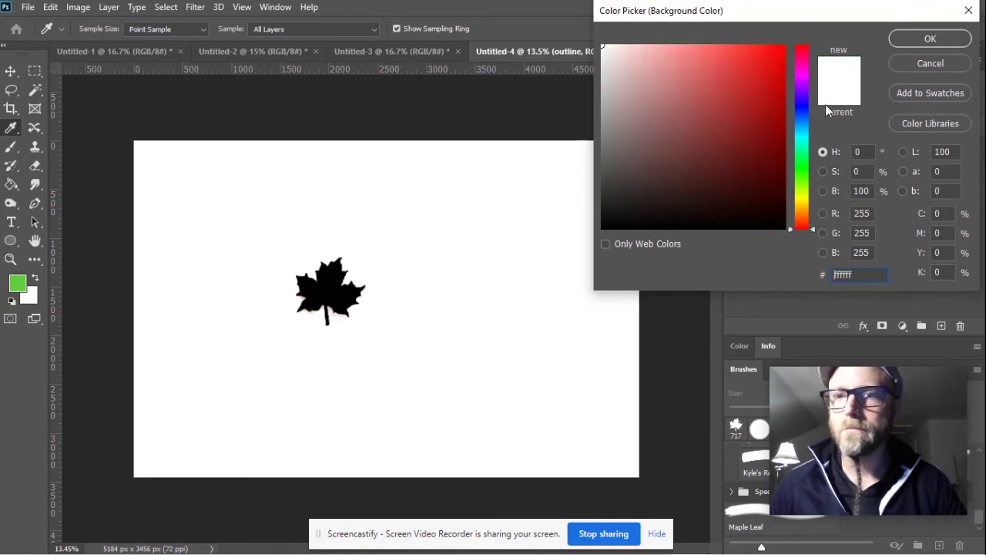
left_click_drag(811, 208, 815, 171)
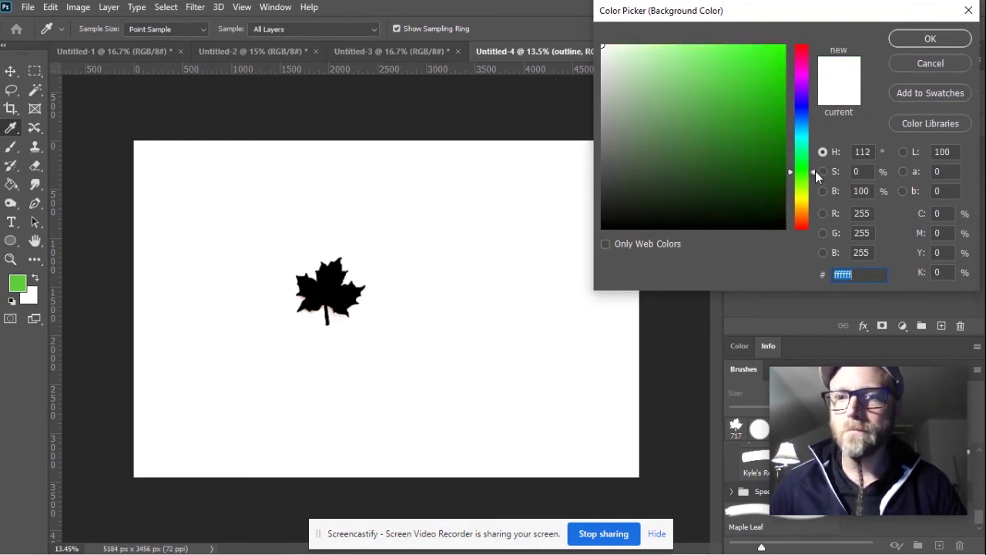
left_click(756, 177)
left_click_drag(756, 164, 755, 137)
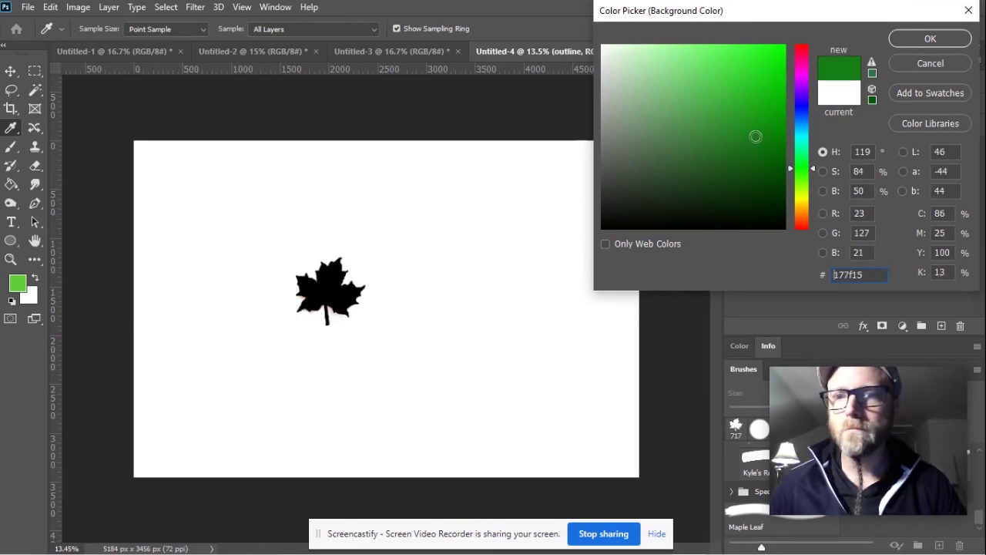
left_click(930, 38)
key("b")
mouse_move(331, 209)
left_mouse_down()
mouse_move(541, 288)
mouse_move(533, 312)
left_mouse_up()
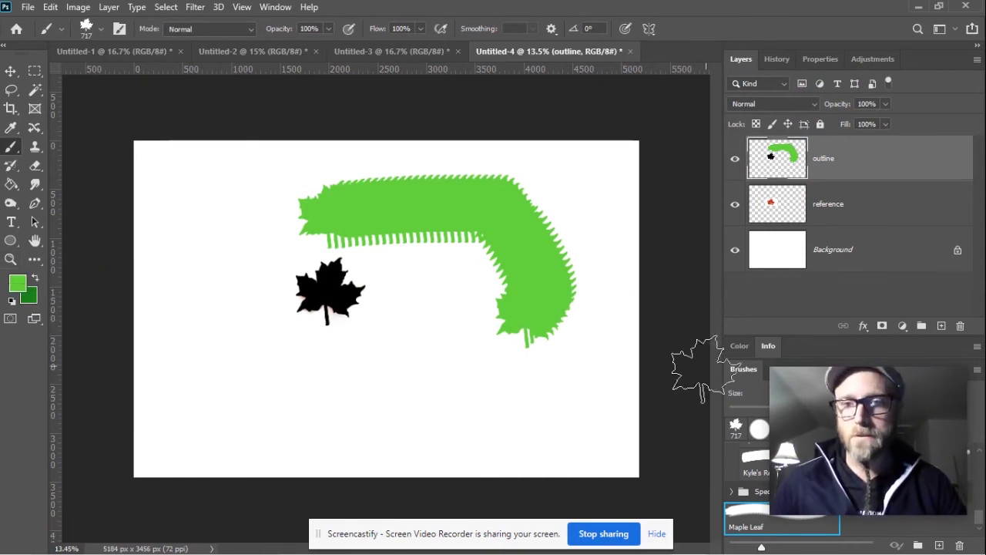
In Brush Settings, enable Color Dynamics and Scattering, leaving Shape Dynamics off
mouse_move(861, 414)
mouse_move(861, 414)
left_mouse_down()
mouse_move(434, 422)
mouse_move(474, 437)
mouse_move(840, 435)
left_mouse_up()
left_click(782, 368)
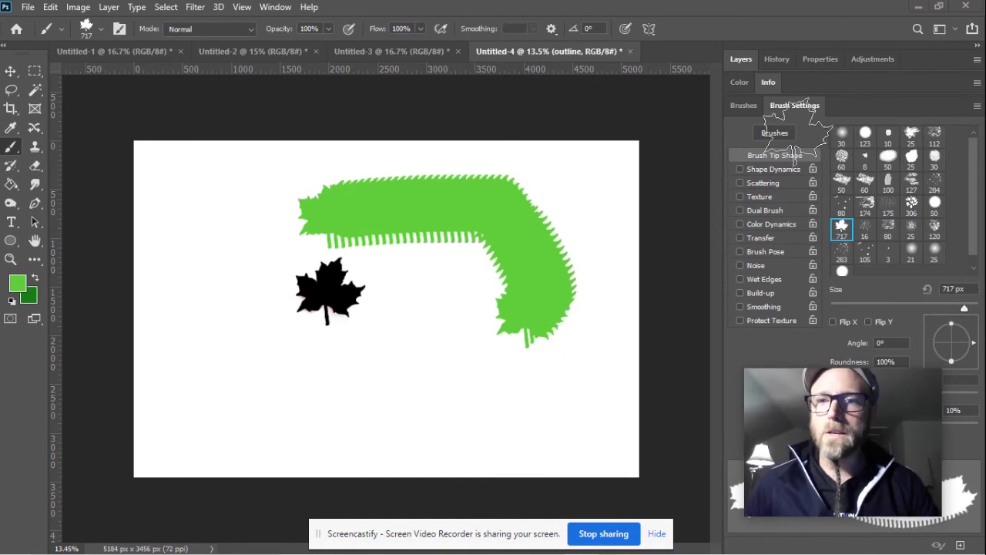
left_click(759, 223)
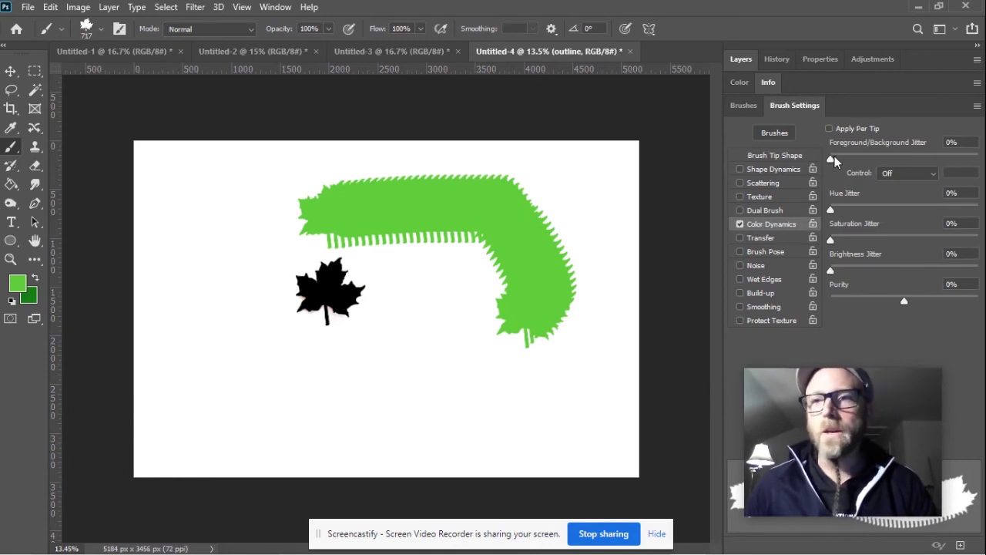
left_click(761, 171)
left_click(760, 183)
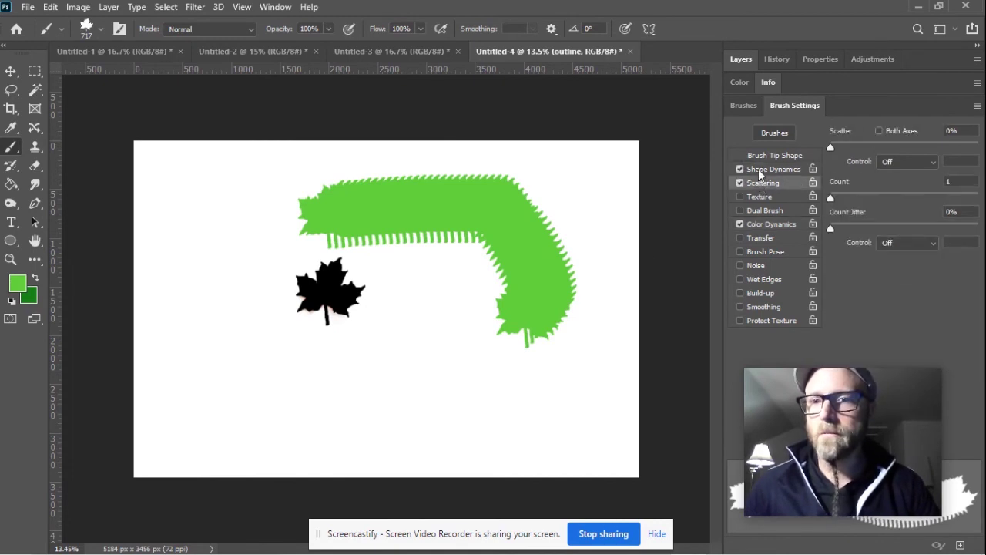
left_click(761, 171)
left_click(740, 170)
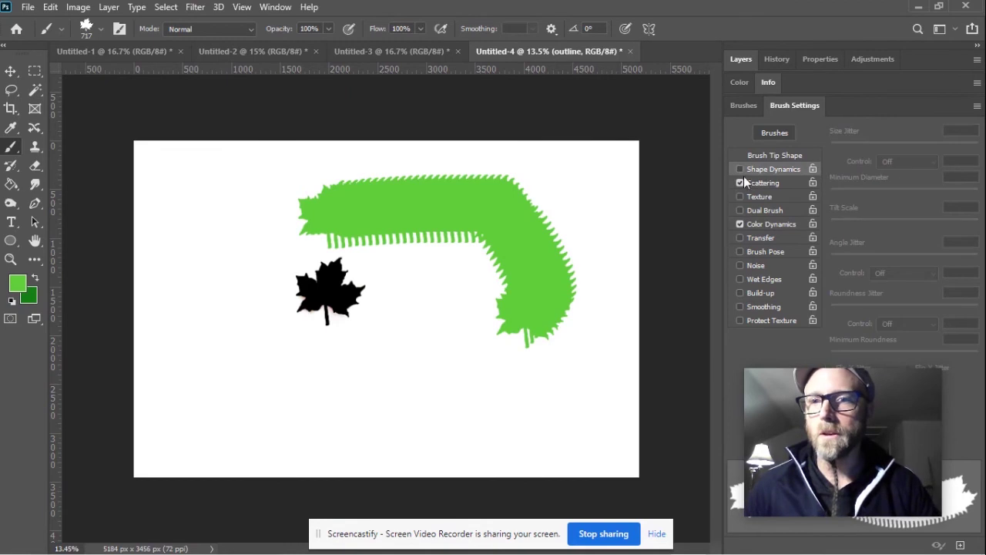
left_click(757, 182)
Set Scatter to 108% with Both Axes, Count 4 and Count Jitter 50%
left_click_drag(831, 148, 846, 147)
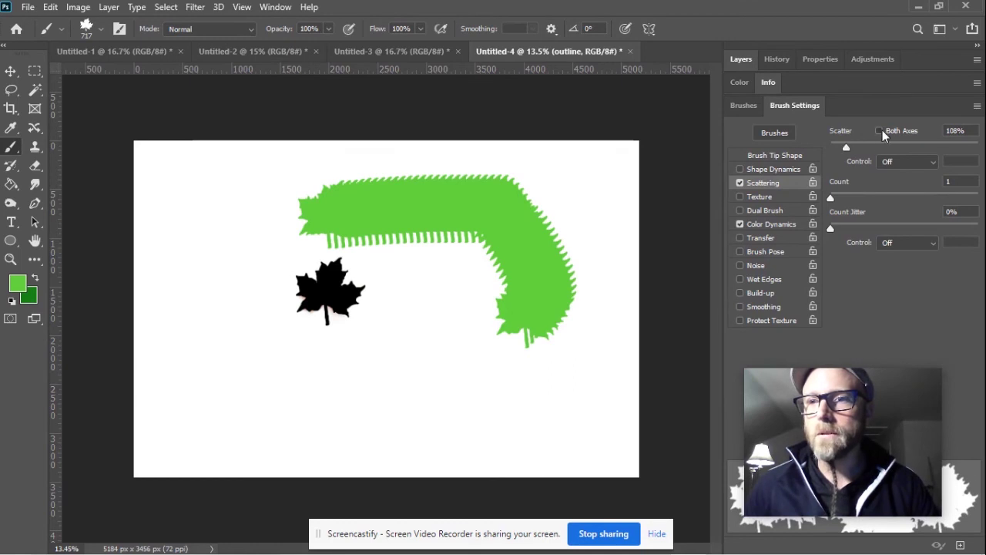
left_click(880, 130)
left_click_drag(832, 201, 865, 199)
left_click_drag(896, 411, 213, 427)
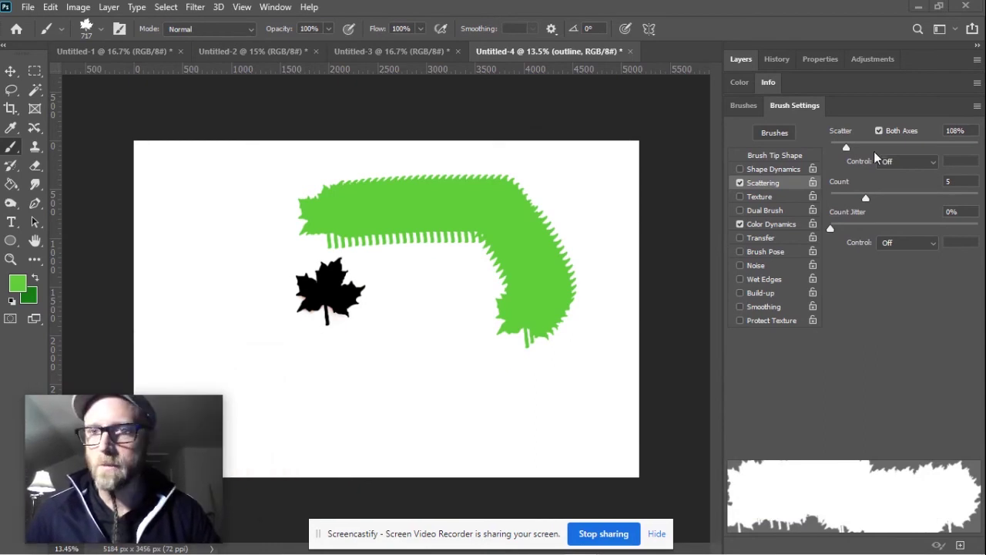
mouse_move(831, 227)
left_mouse_down()
mouse_move(907, 233)
mouse_move(874, 228)
mouse_move(885, 228)
mouse_move(890, 202)
mouse_move(849, 200)
mouse_move(859, 200)
left_mouse_up()
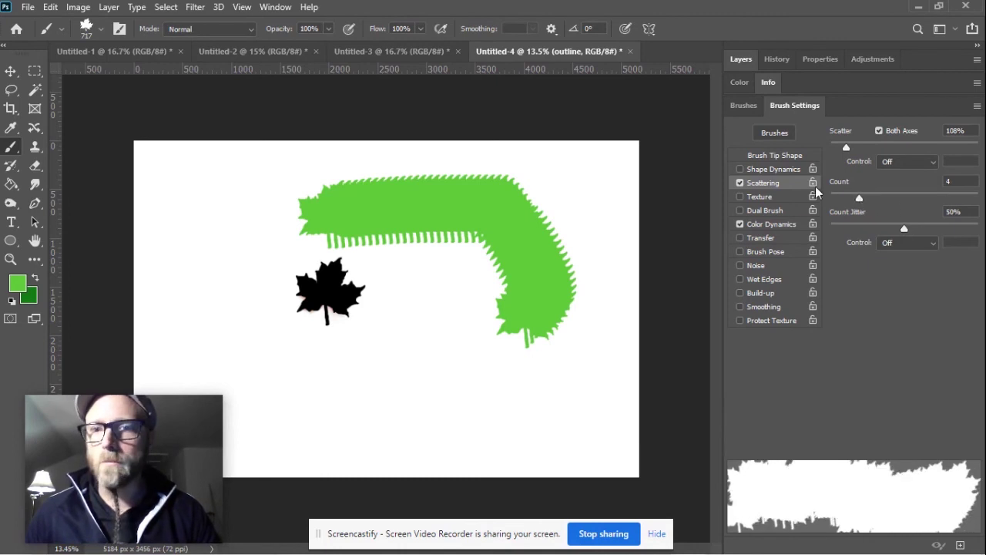
left_click(780, 156)
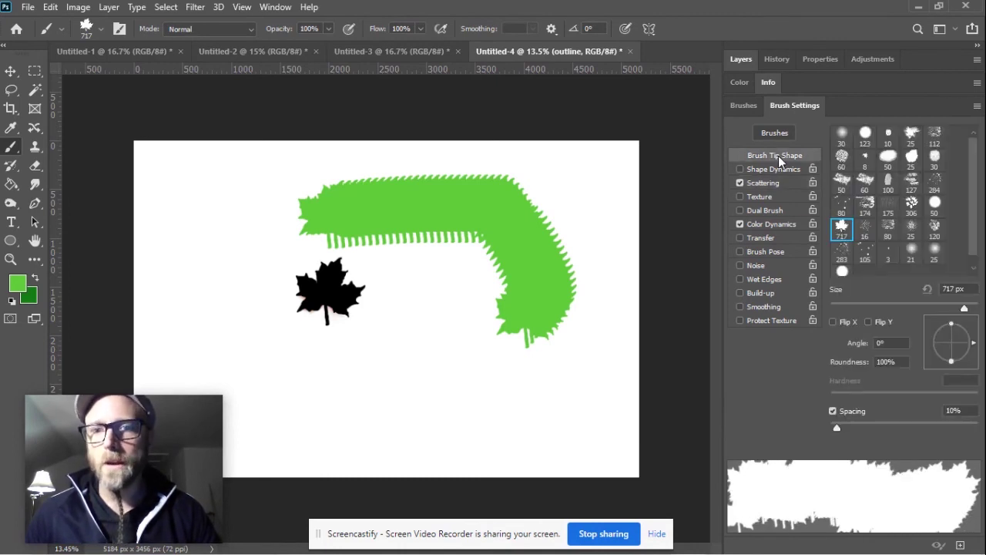
Raise the Maple Leaf brush tip Spacing to 141%
mouse_move(837, 430)
left_mouse_down()
mouse_move(943, 423)
mouse_move(919, 423)
left_mouse_up()
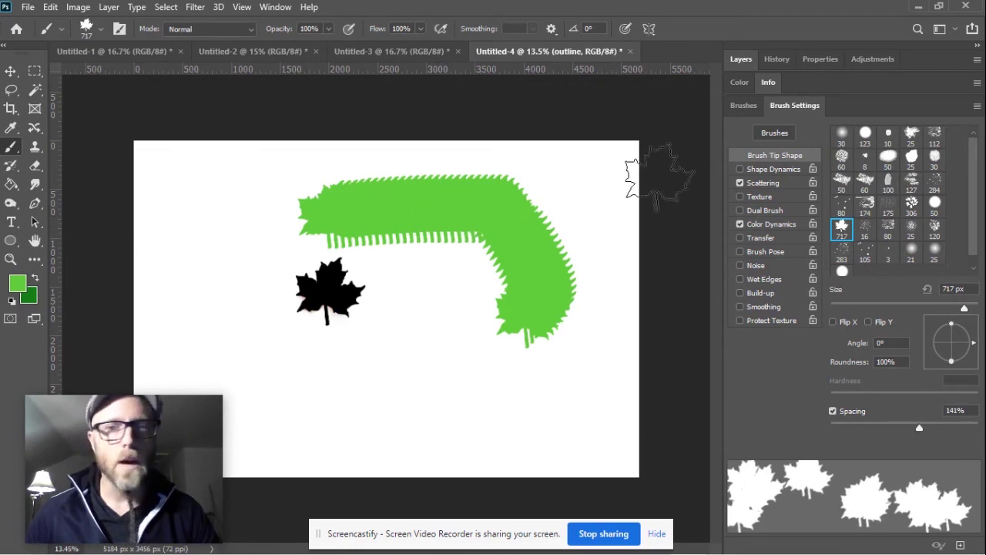
left_click(765, 223)
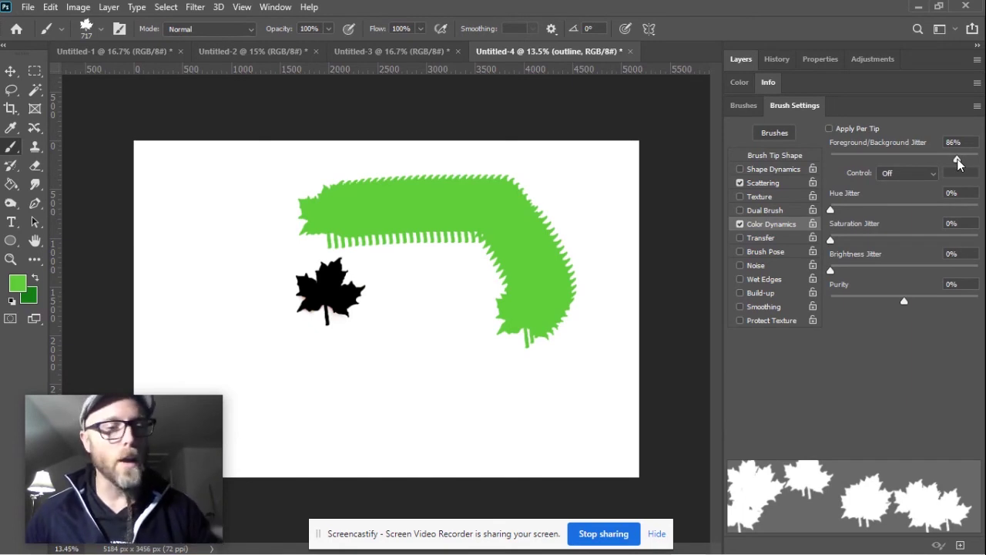
Paint scattered leaf loops across the canvas, then undo the last big green stroke
mouse_move(401, 161)
left_mouse_down()
mouse_move(336, 260)
mouse_move(407, 320)
mouse_move(382, 407)
mouse_move(451, 423)
mouse_move(546, 263)
mouse_move(497, 226)
mouse_move(320, 219)
mouse_move(249, 200)
mouse_move(193, 290)
mouse_move(371, 368)
mouse_move(479, 355)
mouse_move(246, 240)
mouse_move(332, 294)
mouse_move(356, 338)
mouse_move(423, 387)
mouse_move(523, 140)
mouse_move(330, 207)
mouse_move(305, 280)
mouse_move(256, 348)
mouse_move(587, 356)
left_mouse_up()
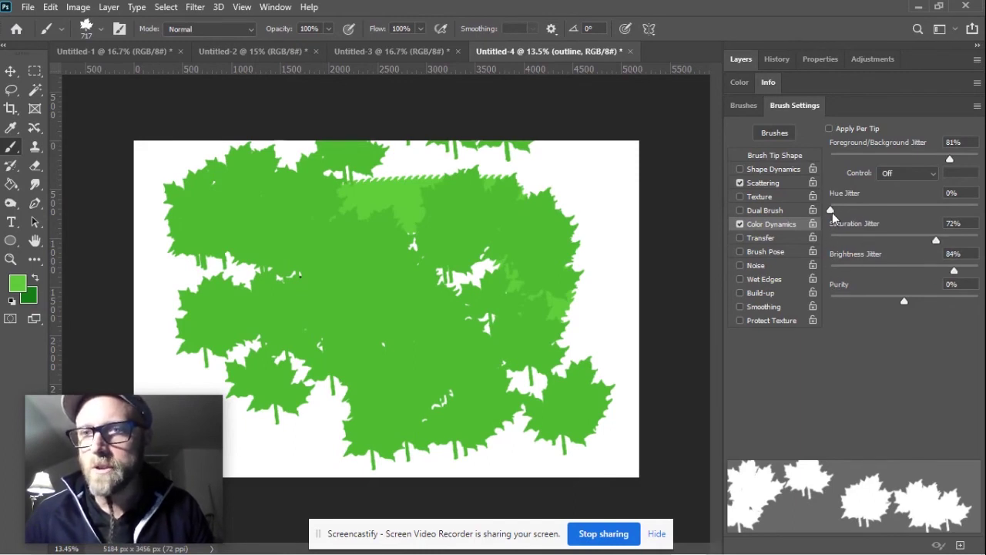
mouse_move(493, 258)
left_mouse_down()
mouse_move(431, 257)
mouse_move(315, 356)
mouse_move(199, 219)
mouse_move(333, 234)
mouse_move(432, 220)
mouse_move(475, 430)
mouse_move(535, 265)
mouse_move(280, 256)
mouse_move(349, 320)
mouse_move(473, 404)
mouse_move(408, 139)
mouse_move(308, 133)
mouse_move(144, 248)
mouse_move(258, 194)
mouse_move(454, 442)
mouse_move(402, 239)
mouse_move(598, 231)
left_mouse_up()
key("ctrl+z")
Enable Apply Per Tip colour jitter and paint mixed-green leaves over the centre and left
mouse_move(326, 293)
left_mouse_down()
mouse_move(386, 352)
mouse_move(583, 220)
mouse_move(181, 389)
mouse_move(324, 223)
mouse_move(578, 350)
left_mouse_up()
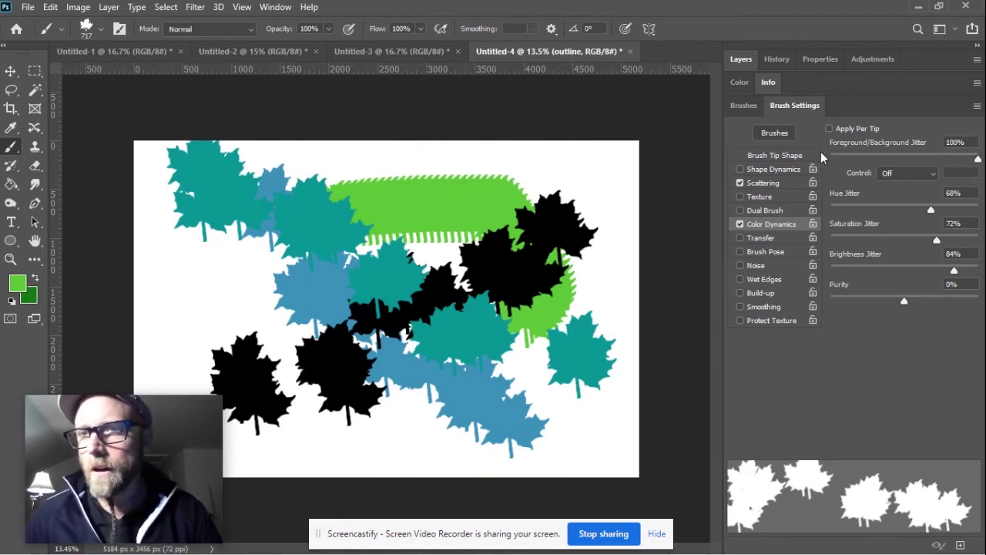
left_click(828, 129)
mouse_move(493, 224)
left_mouse_down()
mouse_move(362, 262)
mouse_move(416, 385)
mouse_move(519, 262)
left_mouse_up()
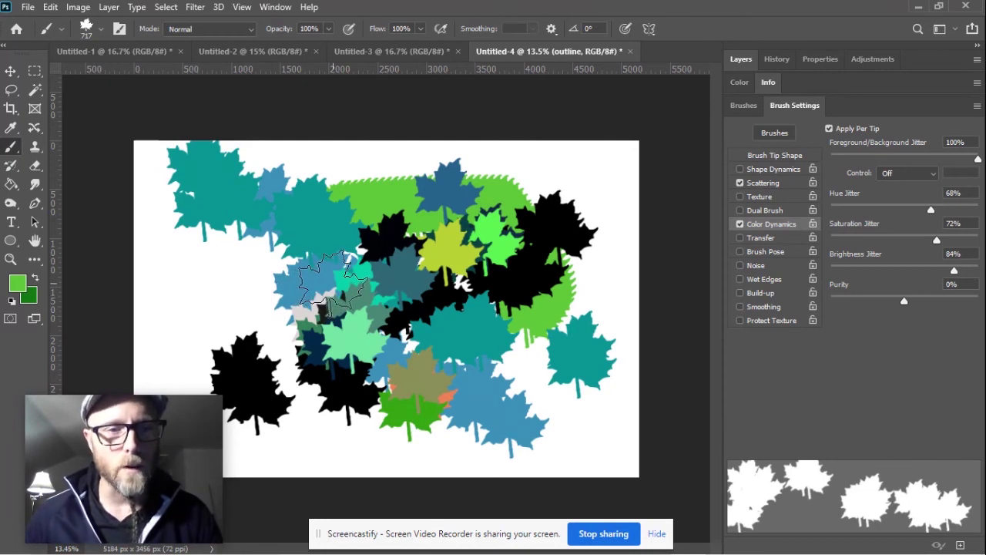
mouse_move(320, 277)
left_mouse_down()
mouse_move(176, 264)
mouse_move(231, 278)
mouse_move(460, 197)
mouse_move(485, 370)
mouse_move(354, 254)
mouse_move(300, 308)
left_mouse_up()
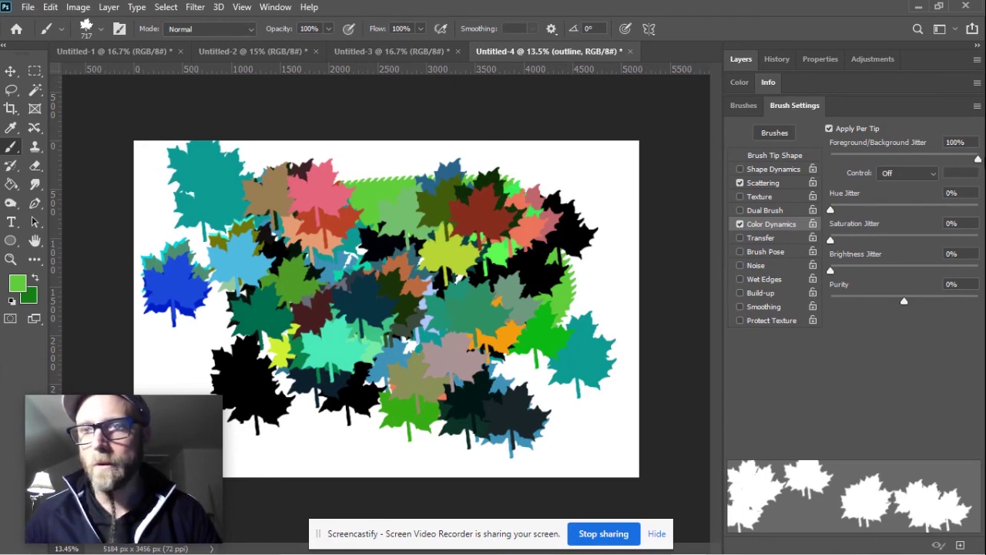
mouse_move(292, 223)
left_mouse_down()
mouse_move(270, 219)
mouse_move(373, 339)
mouse_move(196, 170)
mouse_move(161, 200)
mouse_move(184, 265)
mouse_move(248, 196)
mouse_move(209, 296)
mouse_move(291, 295)
mouse_move(245, 420)
mouse_move(201, 281)
mouse_move(346, 366)
mouse_move(245, 377)
mouse_move(148, 333)
mouse_move(351, 377)
mouse_move(409, 360)
mouse_move(558, 451)
mouse_move(438, 381)
mouse_move(499, 428)
mouse_move(500, 332)
mouse_move(348, 356)
mouse_move(397, 349)
mouse_move(447, 379)
mouse_move(666, 371)
mouse_move(443, 266)
mouse_move(462, 202)
mouse_move(536, 256)
mouse_move(579, 212)
mouse_move(533, 194)
mouse_move(572, 202)
mouse_move(485, 166)
mouse_move(369, 201)
mouse_move(234, 199)
mouse_move(362, 191)
mouse_move(352, 150)
mouse_move(312, 254)
mouse_move(290, 187)
mouse_move(315, 252)
mouse_move(463, 284)
mouse_move(393, 281)
mouse_move(448, 277)
mouse_move(502, 210)
mouse_move(352, 150)
mouse_move(436, 186)
mouse_move(470, 250)
mouse_move(410, 312)
mouse_move(342, 441)
mouse_move(427, 443)
left_mouse_up()
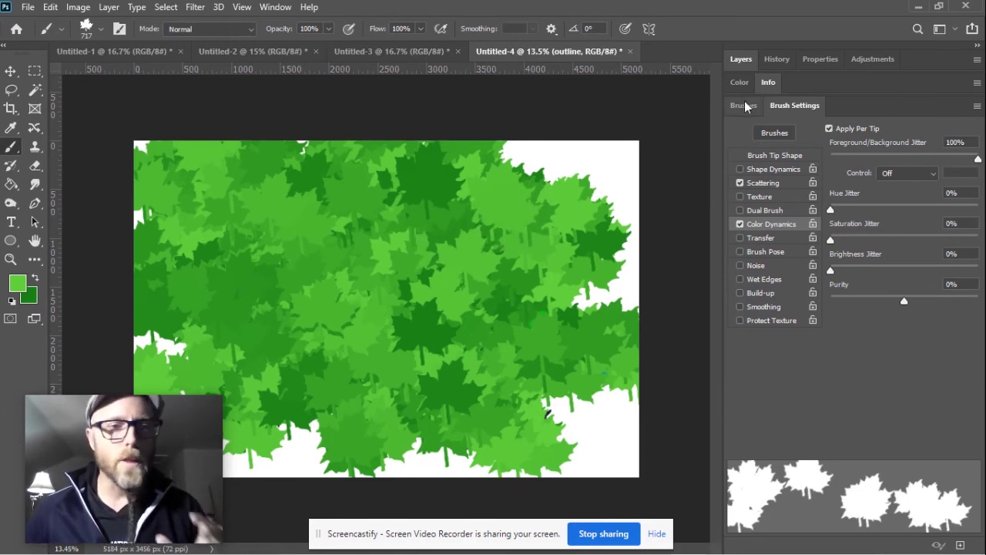
Turn on Shape Dynamics with 23% Size Jitter and 18% Angle Jitter, then paint a leaf stroke
left_click(771, 169)
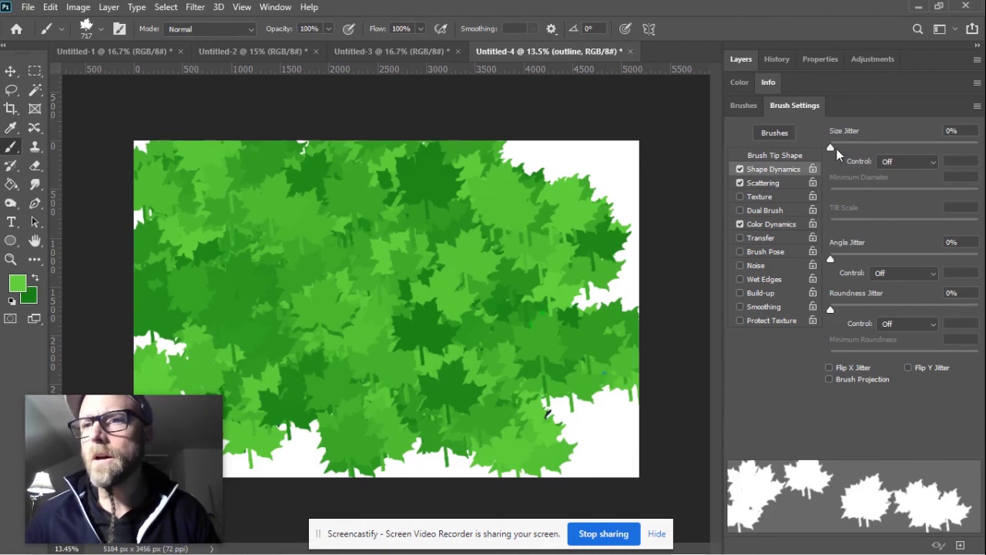
left_click_drag(831, 147, 864, 147)
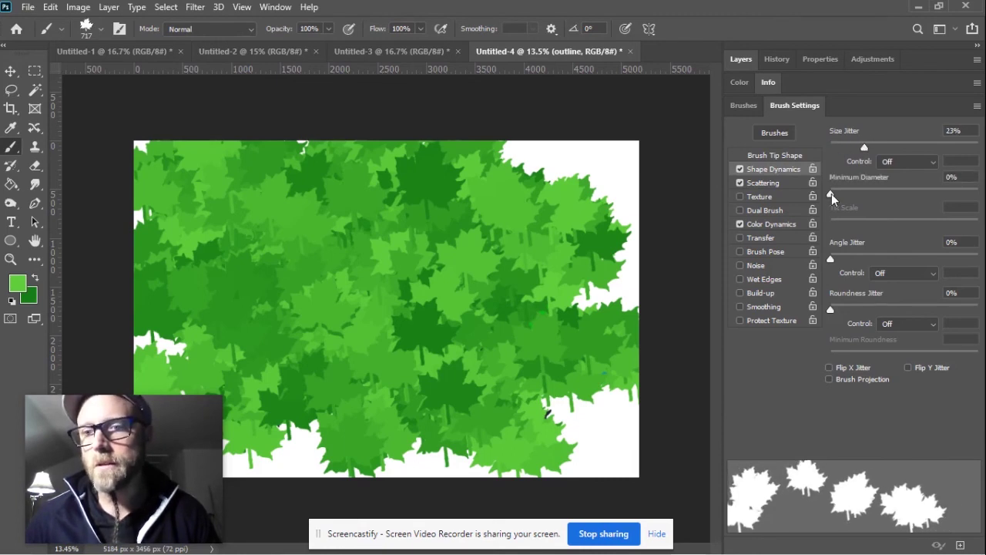
left_click_drag(830, 260, 857, 258)
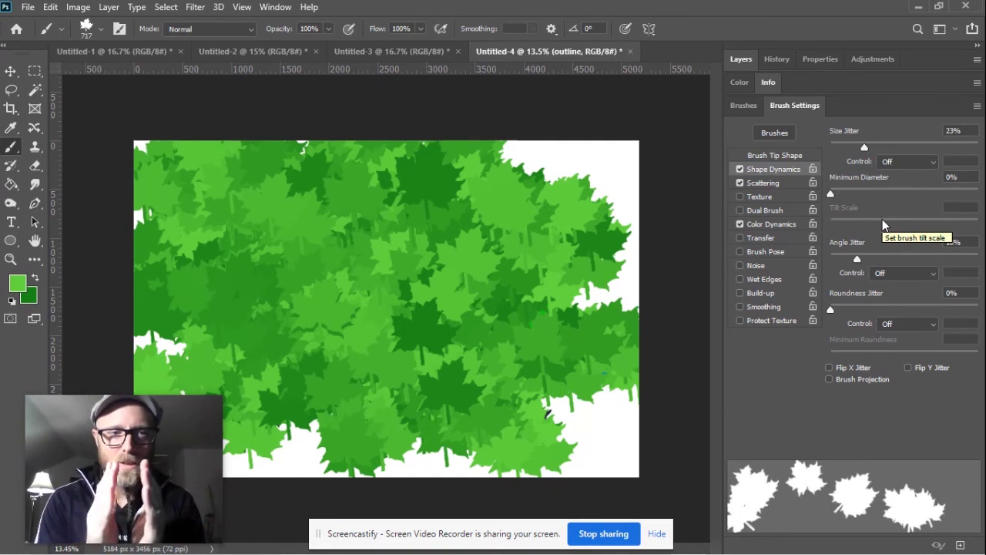
mouse_move(401, 211)
left_mouse_down()
mouse_move(327, 259)
mouse_move(384, 364)
mouse_move(456, 398)
mouse_move(292, 359)
mouse_move(263, 231)
mouse_move(189, 290)
mouse_move(421, 342)
mouse_move(500, 278)
mouse_move(439, 243)
mouse_move(464, 224)
mouse_move(495, 291)
mouse_move(324, 304)
mouse_move(192, 264)
mouse_move(308, 247)
mouse_move(363, 270)
mouse_move(345, 293)
mouse_move(451, 242)
mouse_move(479, 324)
mouse_move(437, 235)
mouse_move(526, 214)
mouse_move(579, 224)
mouse_move(548, 314)
mouse_move(590, 251)
left_mouse_up()
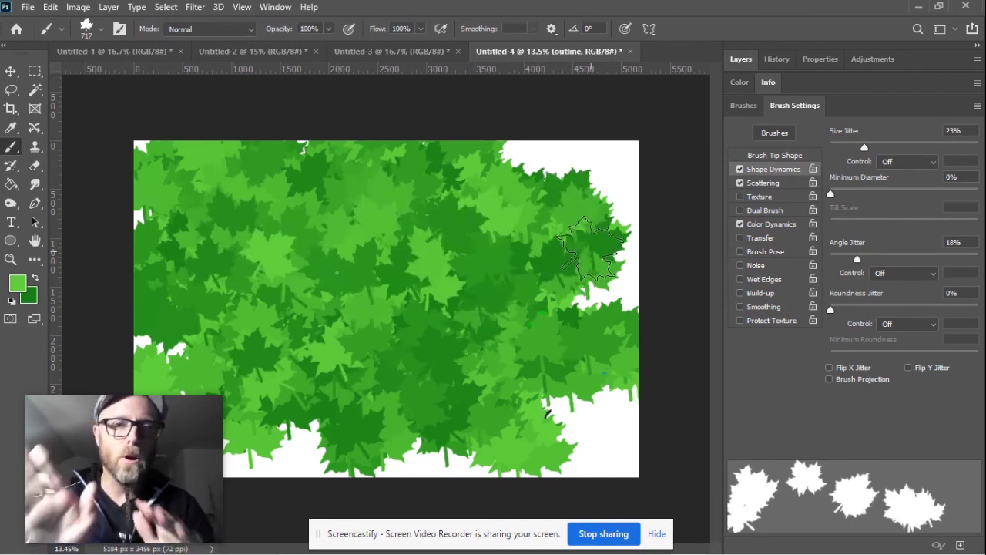
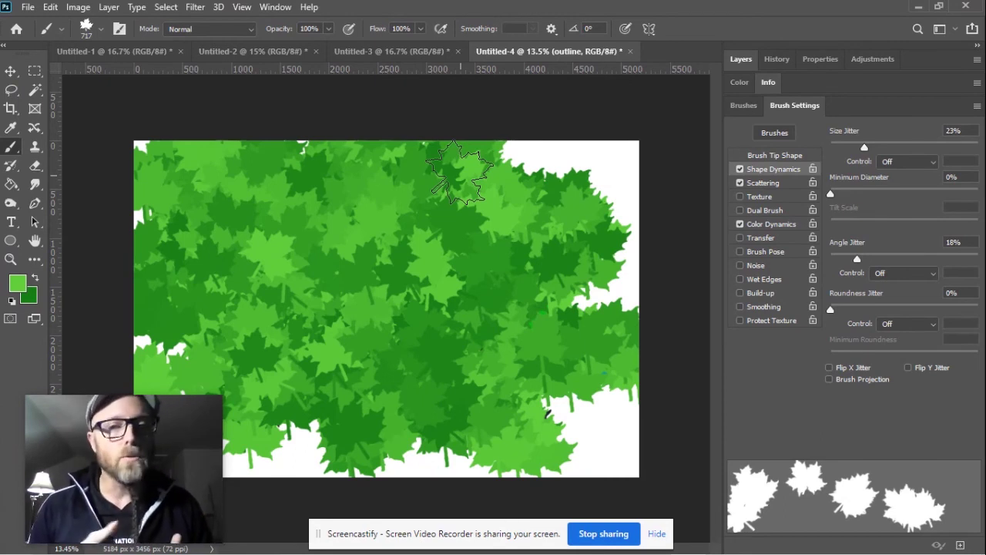
Stamp more maple leaves over the white lower-right area of the canvas
mouse_move(566, 436)
left_mouse_down()
mouse_move(555, 409)
mouse_move(570, 351)
mouse_move(539, 385)
left_mouse_up()
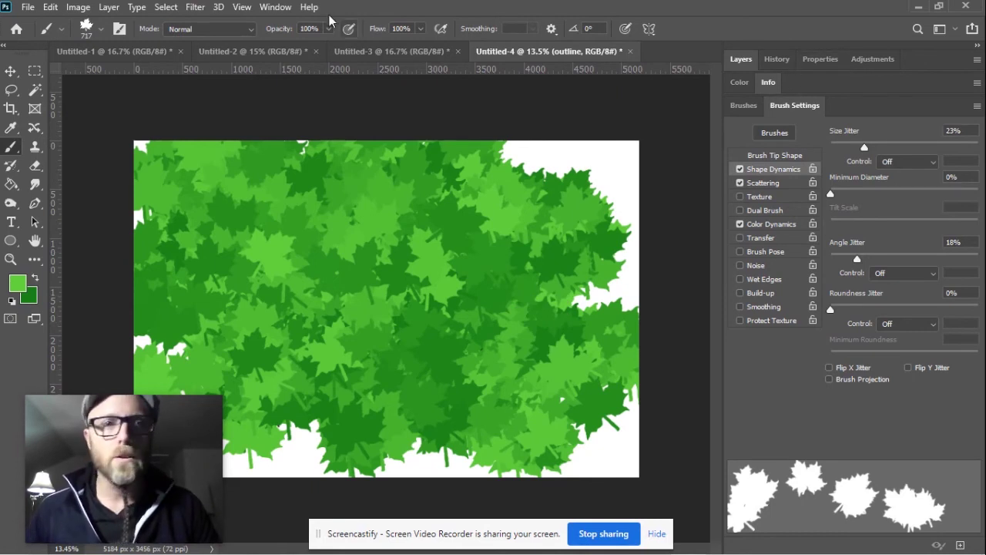
left_click(275, 7)
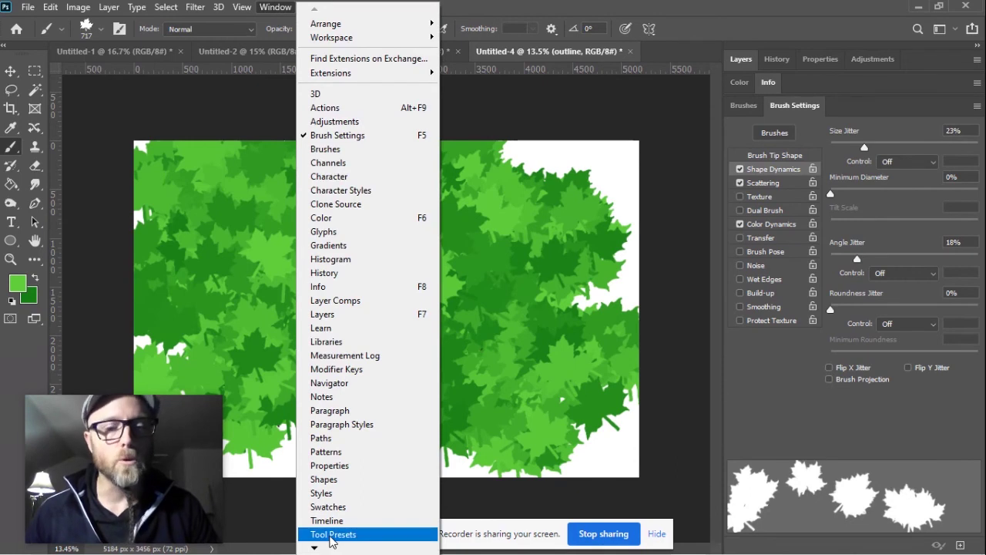
Start a new tool preset from the maple-leaf brush, choosing a tool preset rather than a brush preset
left_click(331, 536)
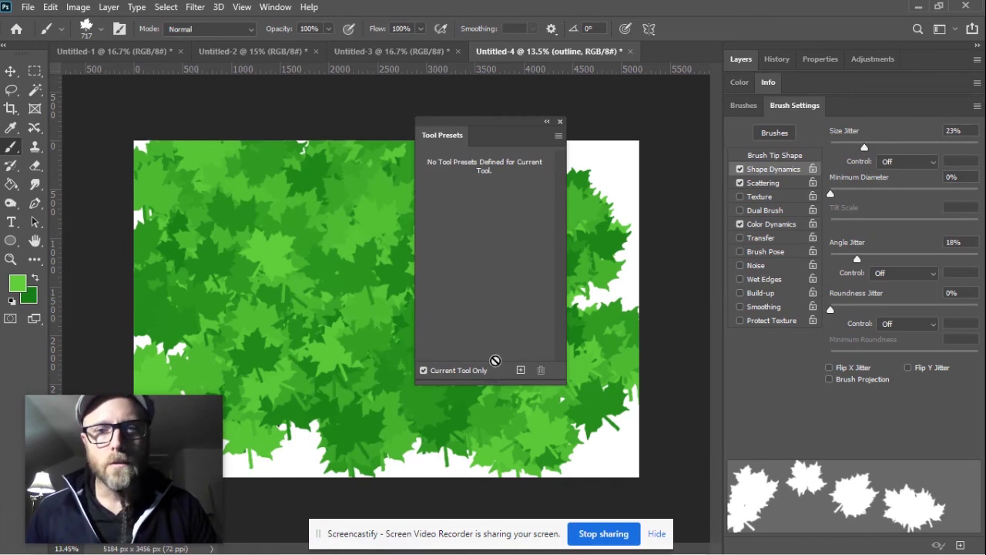
left_click(521, 371)
left_click(615, 378)
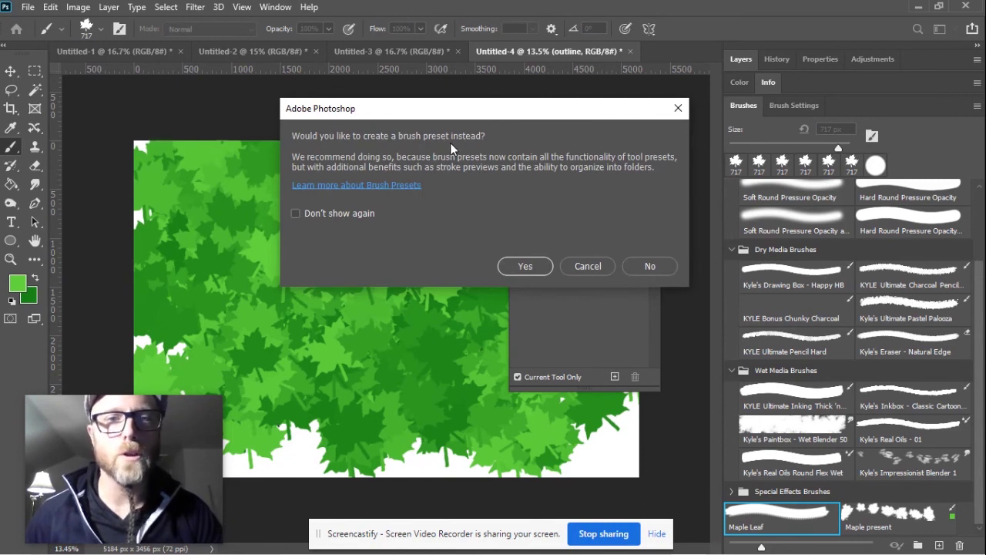
left_click(651, 270)
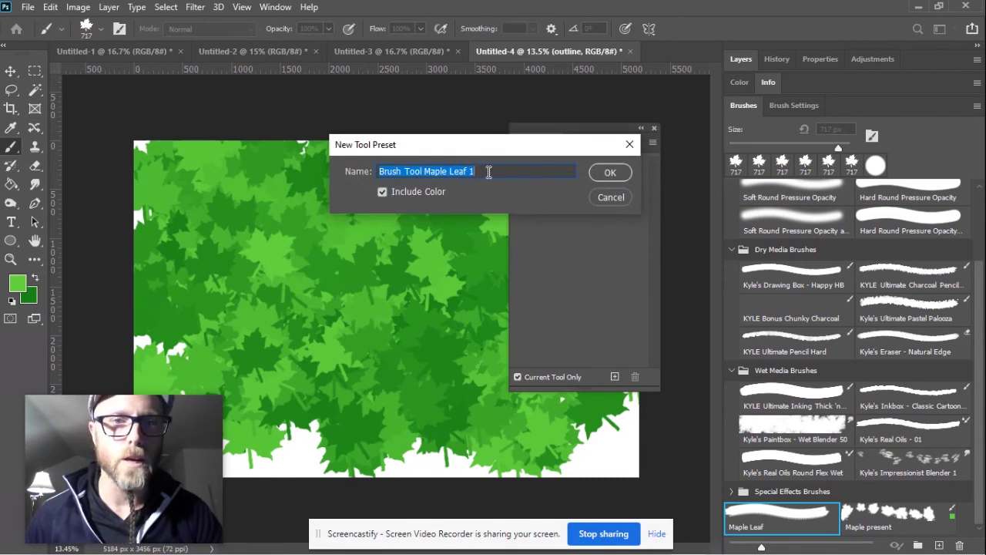
Name the preset 'Maple Leaf Preset', confirm it, and select it in the Tool Presets list
left_click(423, 171)
left_click_drag(423, 171, 379, 171)
key("BackSpace")
left_click(428, 171)
key("BackSpace")
key("BackSpace")
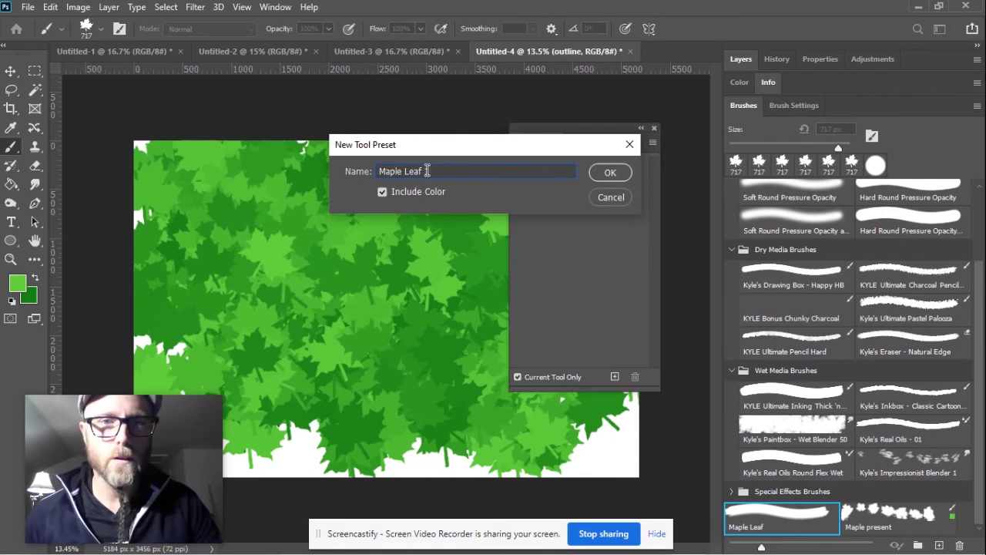
type("PRese")
key("BackSpace")
key("BackSpace")
key("BackSpace")
key("BackSpace")
type("reset")
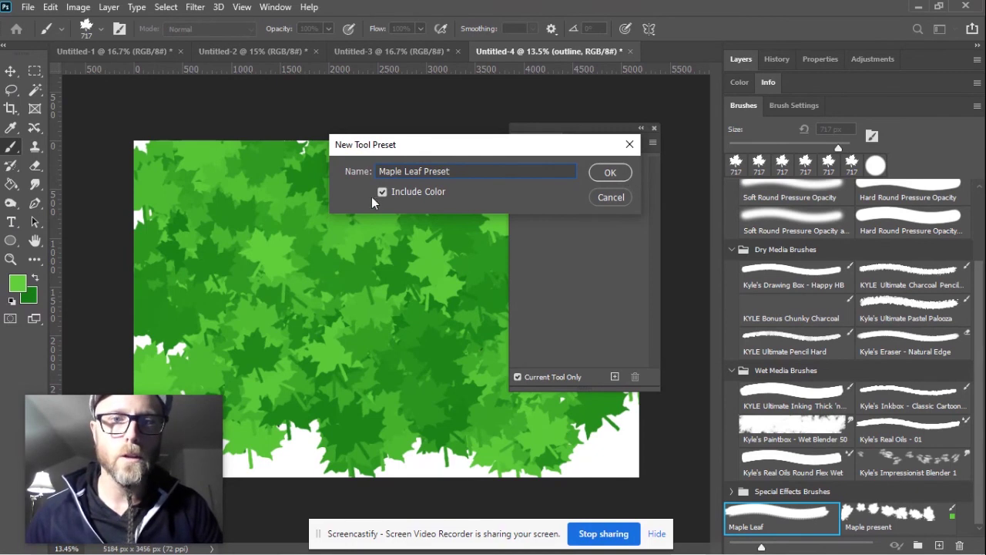
left_click(613, 175)
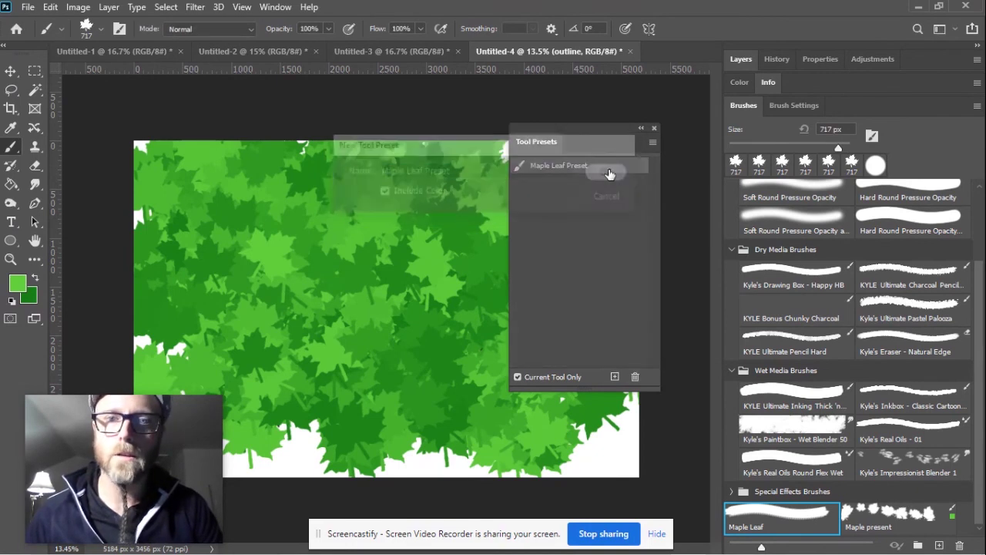
left_click(559, 167)
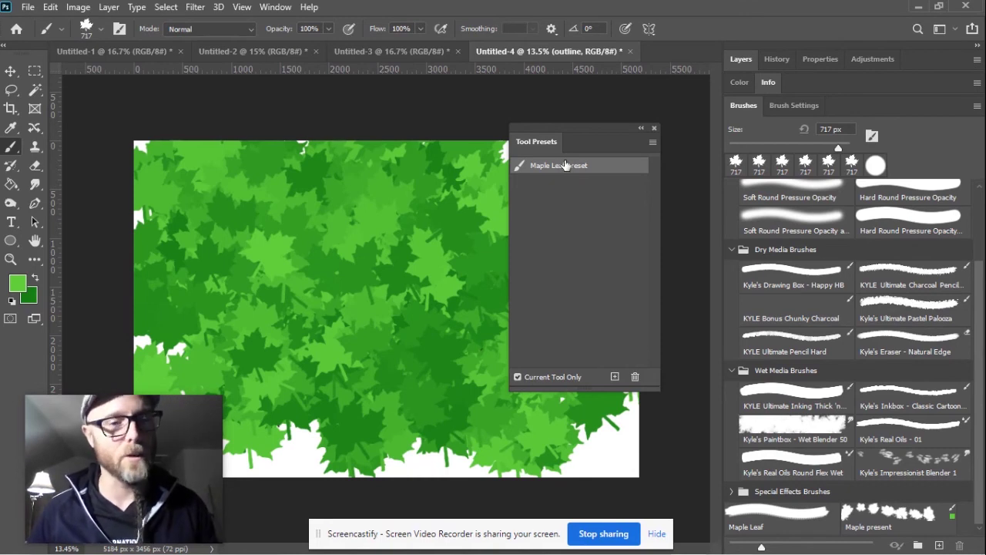
Close the floating Tool Presets panel to uncover the leaf canvas
left_click(574, 166)
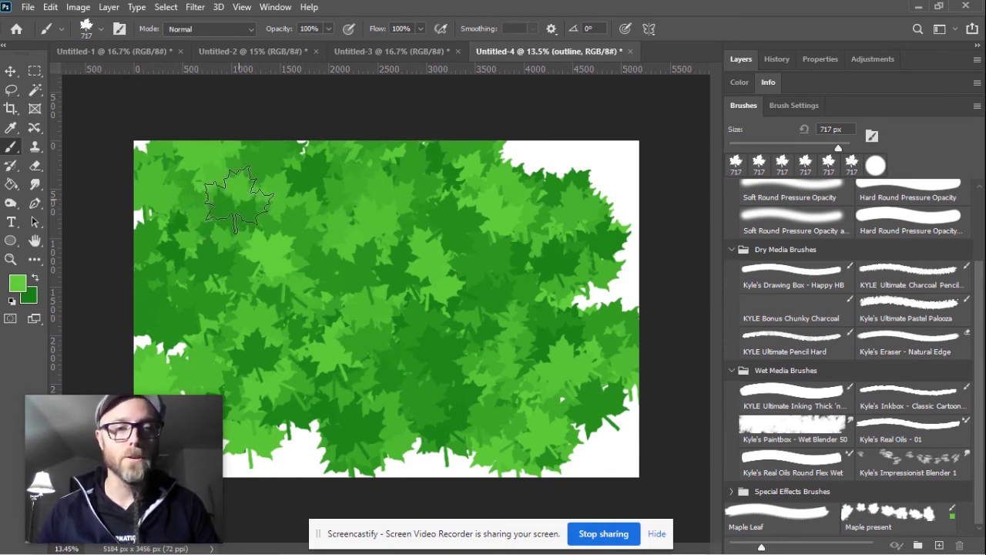
Create a new 24 x 36 inch document
left_click(27, 7)
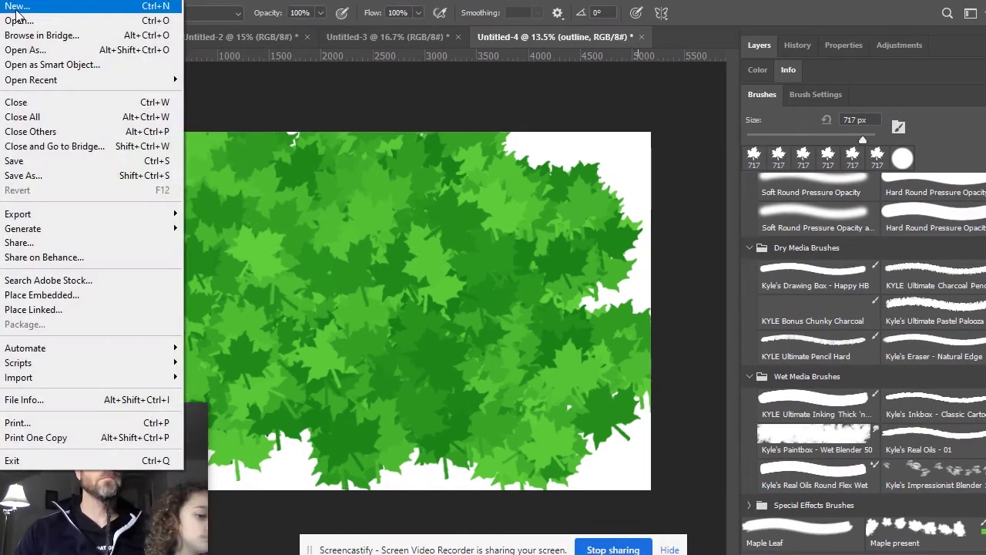
left_click(46, 25)
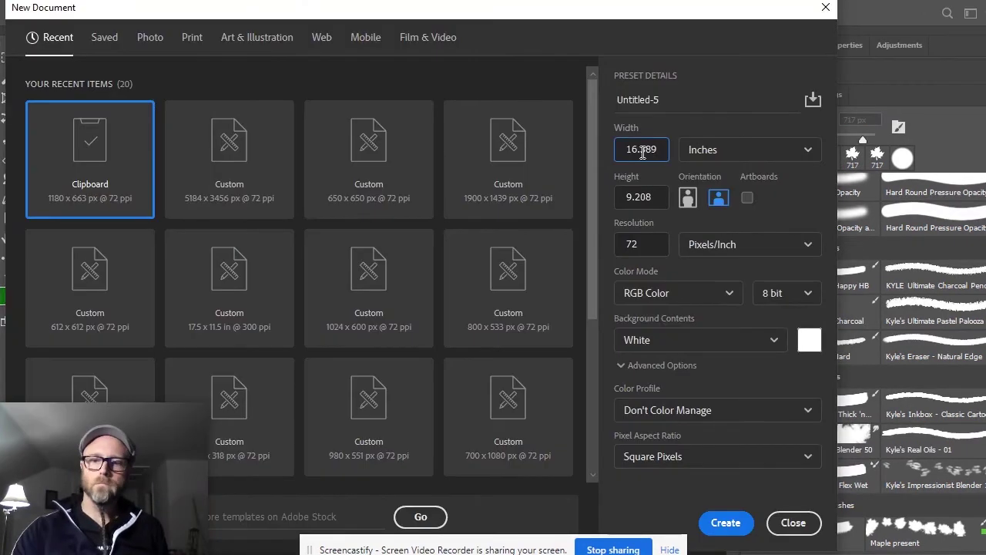
type("24")
key("Tab")
type("36")
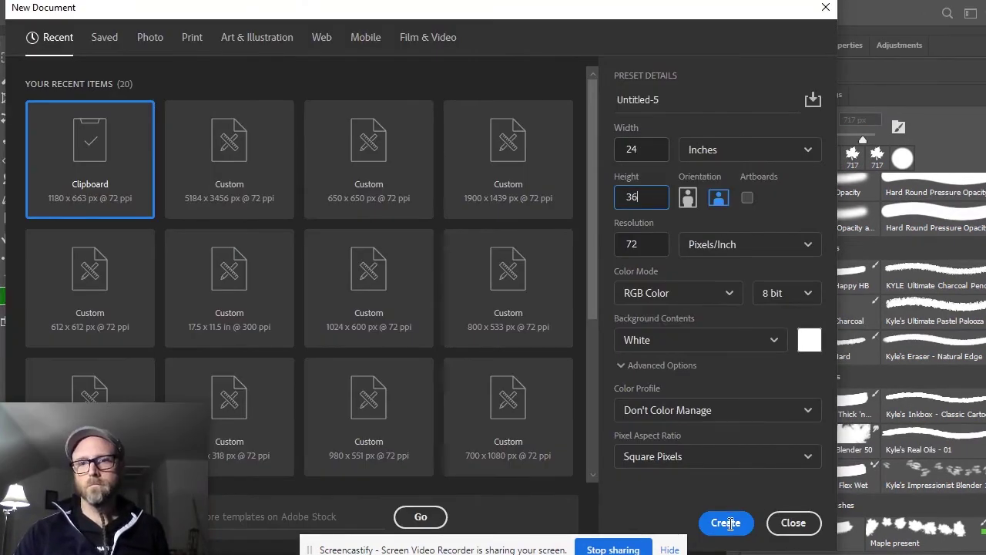
left_click(726, 522)
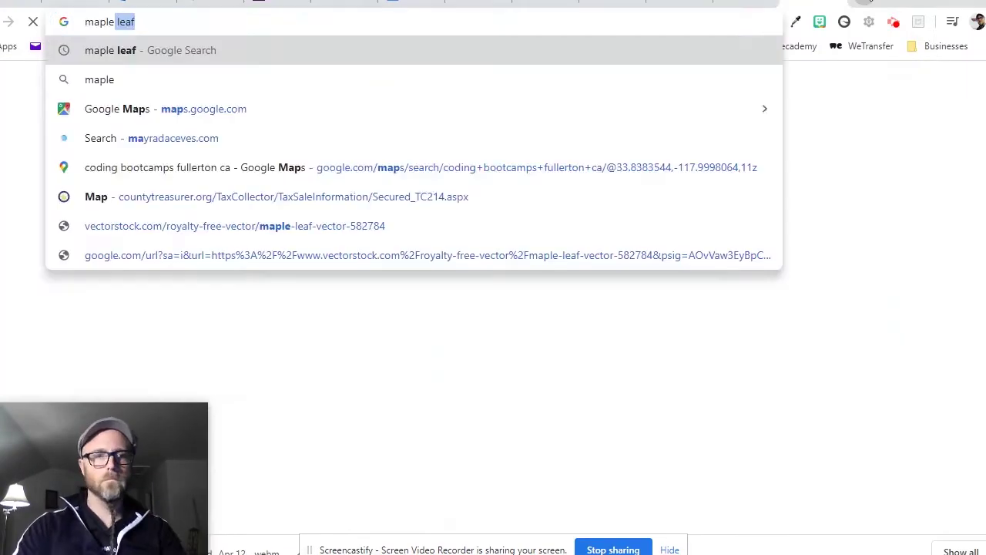
Search Google Images for a red maple tree photo and copy it
type("tree")
key("Return")
left_click(179, 139)
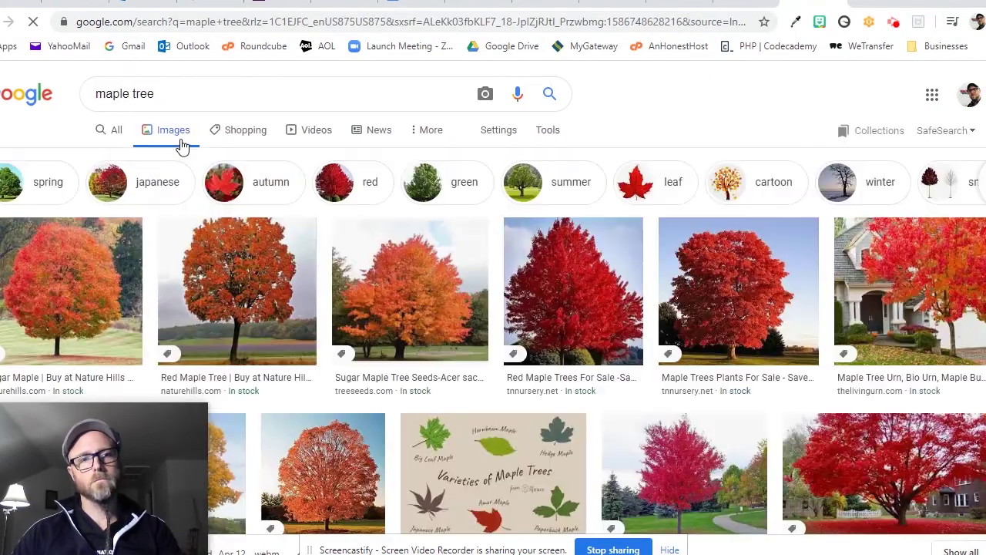
scroll(269, 238, "down", 10)
left_click(530, 409)
right_click(788, 255)
left_click(832, 413)
Paste the tree photo, hide the white background, and enlarge the photo to fill the canvas
key("alt+Tab")
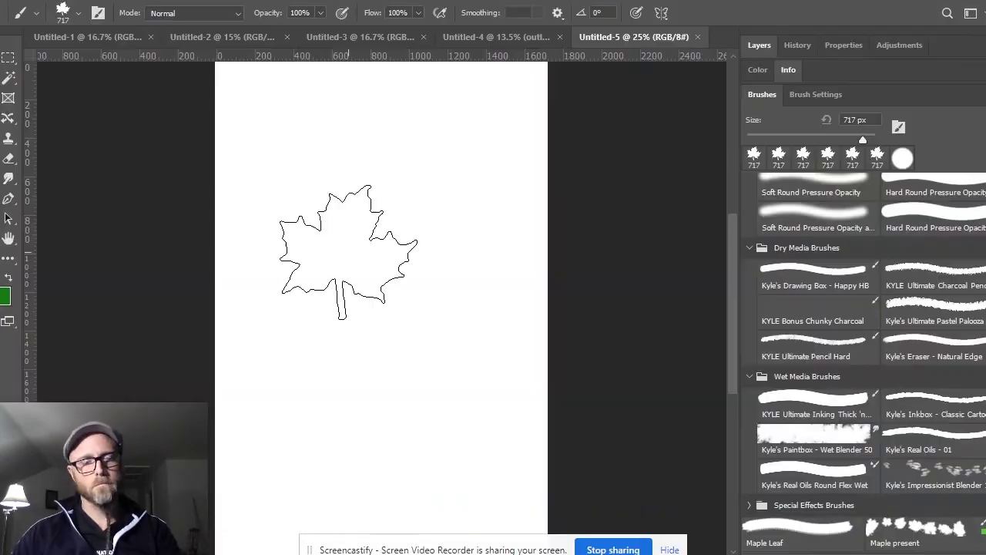
key("ctrl+v")
left_click(754, 233)
left_click(99, 326)
left_click_drag(430, 274, 548, 223)
key("Return")
Crop the canvas and fade the reference photo to 86% opacity
left_click(55, 1)
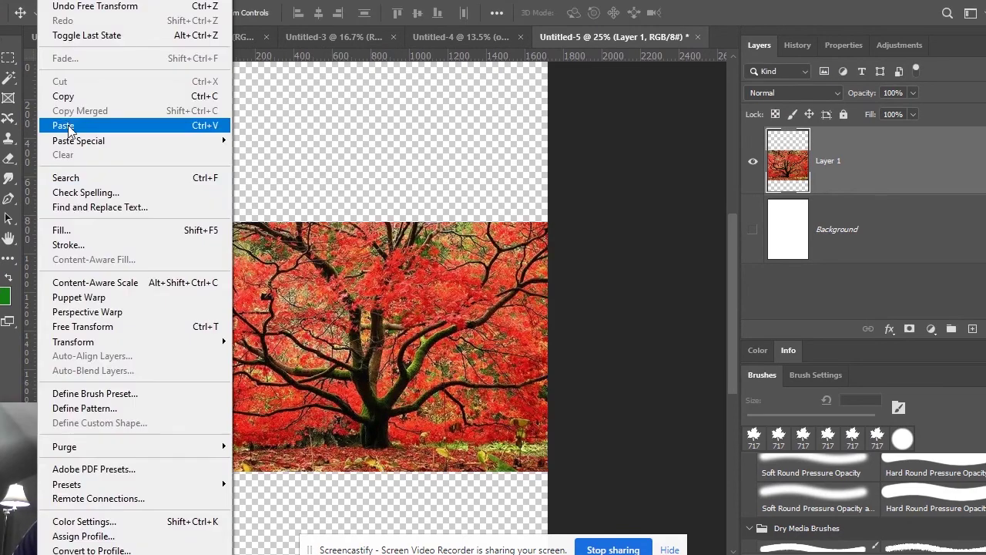
mouse_move(15, 0)
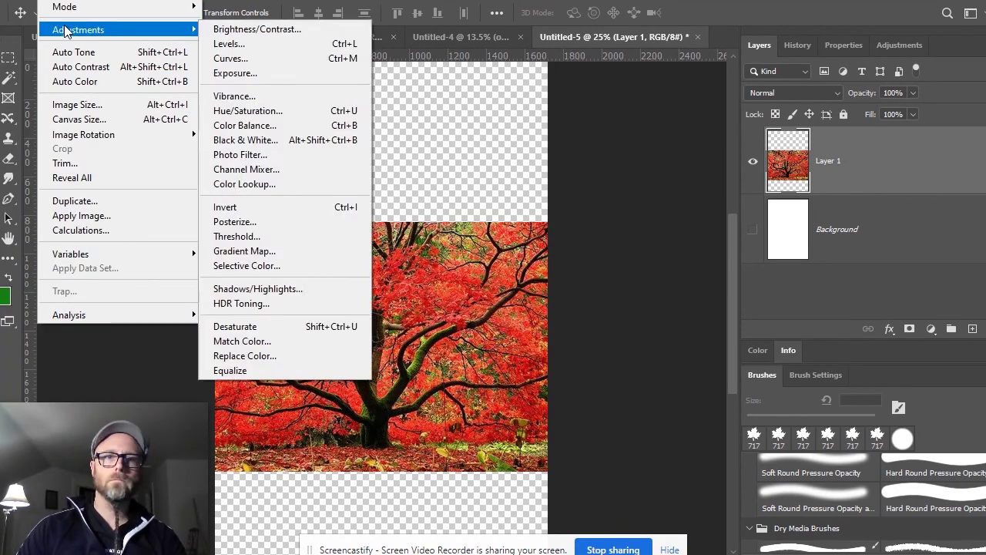
key("c")
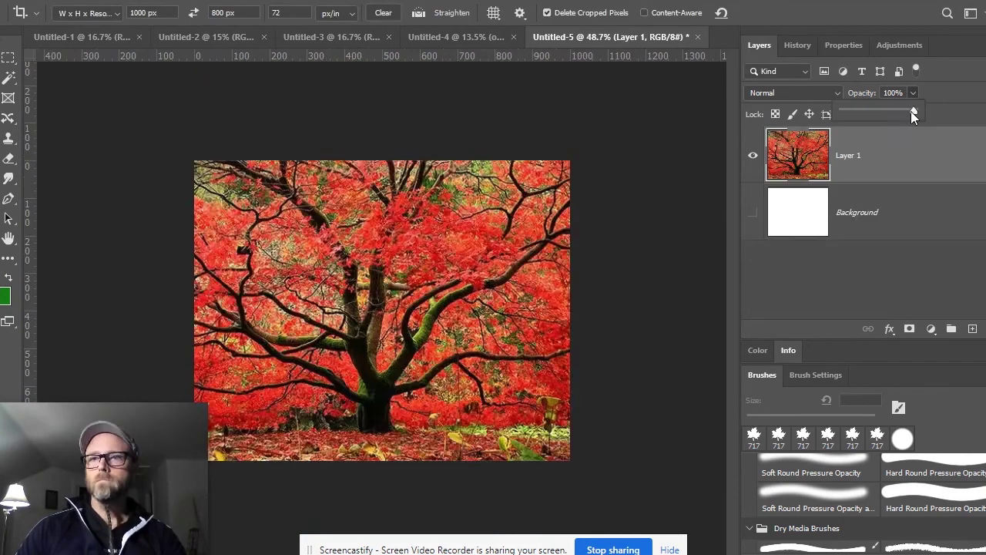
left_click_drag(910, 111, 872, 106)
Add an empty layer and rename the layers 'referrence' and 'background leaves'
left_click(972, 329)
double_click(848, 212)
type("referrence")
double_click(852, 155)
type("background leaves")
key("Return")
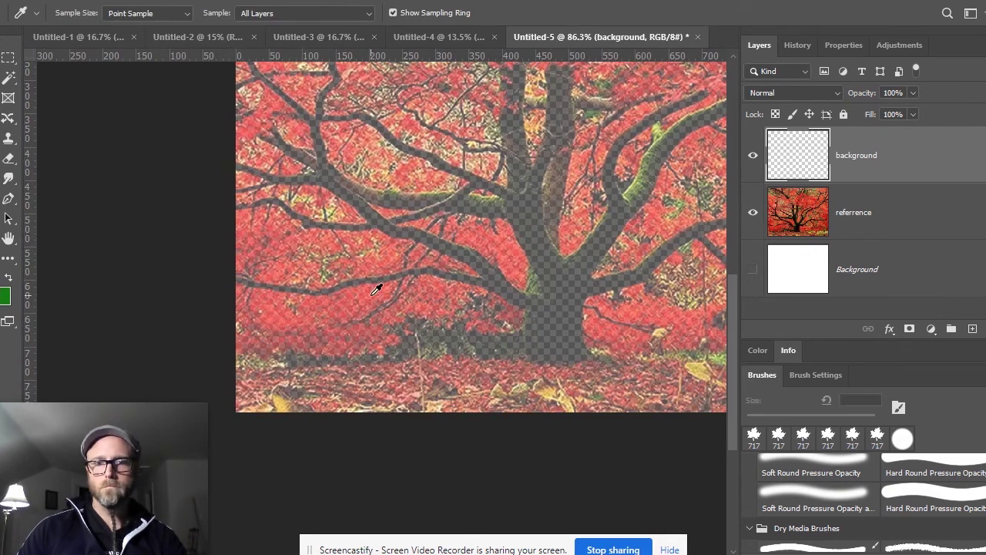
Pick the pencil-like brush and scribble red along the ground at the tree's base
left_click_drag(863, 339, 862, 60)
left_click(815, 286)
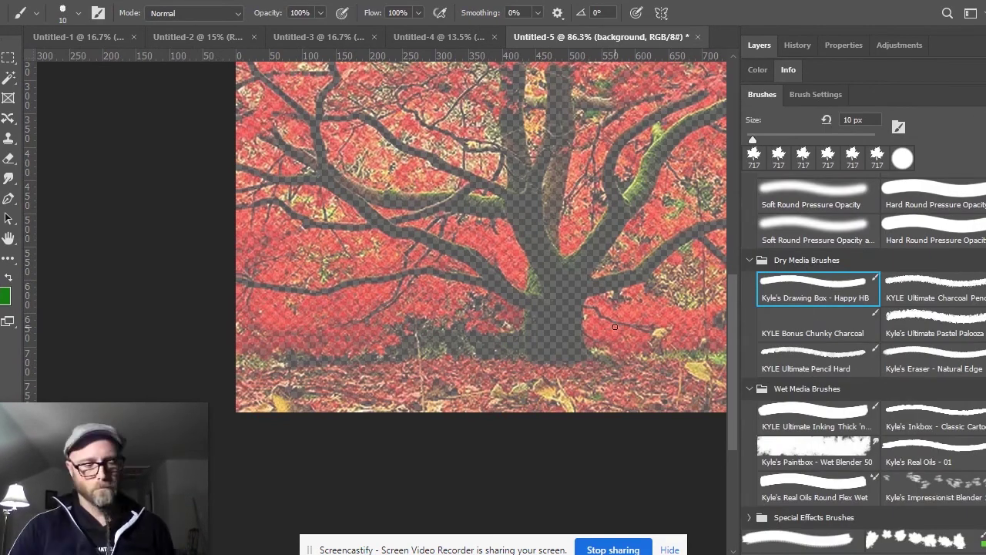
mouse_move(524, 362)
left_mouse_down()
mouse_move(246, 382)
mouse_move(240, 398)
mouse_move(420, 371)
left_mouse_up()
scroll(277, 347, "up", 5)
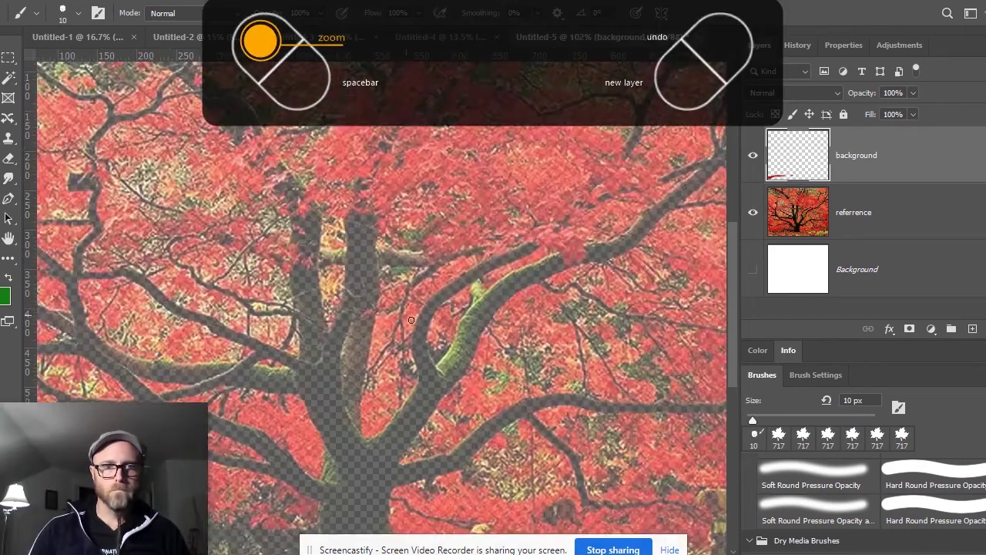
mouse_move(277, 347)
left_mouse_down()
mouse_move(356, 316)
mouse_move(412, 360)
mouse_move(463, 365)
mouse_move(522, 311)
mouse_move(578, 306)
mouse_move(650, 341)
mouse_move(670, 323)
left_mouse_up()
mouse_move(711, 288)
left_mouse_down()
mouse_move(346, 288)
mouse_move(462, 354)
mouse_move(493, 277)
mouse_move(540, 331)
mouse_move(650, 354)
mouse_move(678, 331)
left_mouse_up()
mouse_move(678, 331)
left_mouse_down()
mouse_move(633, 280)
mouse_move(478, 313)
mouse_move(275, 311)
left_mouse_up()
mouse_move(261, 324)
left_mouse_down()
mouse_move(322, 375)
mouse_move(539, 293)
mouse_move(617, 316)
mouse_move(693, 297)
mouse_move(385, 270)
mouse_move(277, 273)
mouse_move(654, 385)
left_mouse_up()
Hatch red along the trunk's right side and over the left foliage
left_click_drag(479, 268, 495, 311)
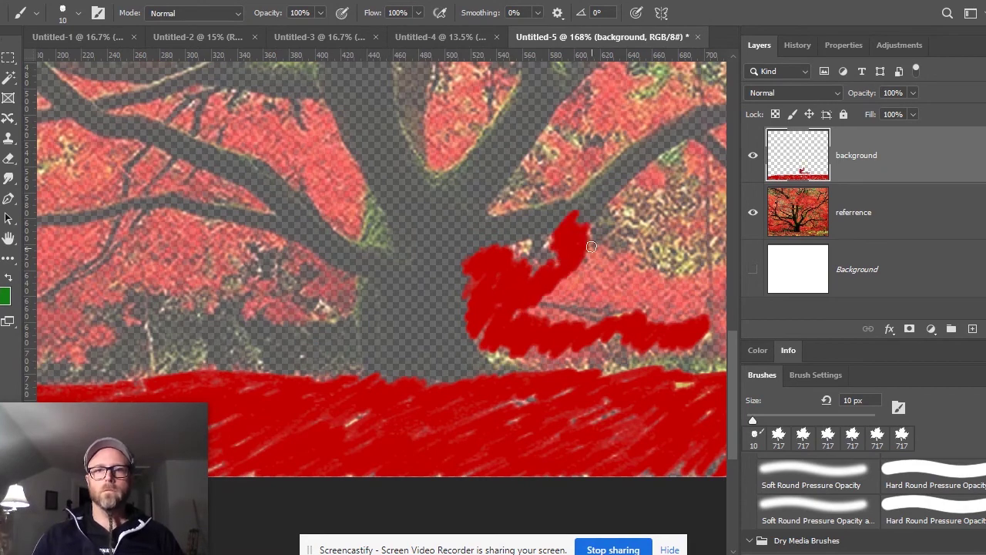
mouse_move(718, 314)
left_mouse_down()
mouse_move(455, 324)
mouse_move(693, 332)
mouse_move(593, 224)
mouse_move(500, 231)
left_mouse_up()
mouse_move(501, 231)
left_mouse_down()
mouse_move(467, 330)
mouse_move(501, 263)
left_mouse_up()
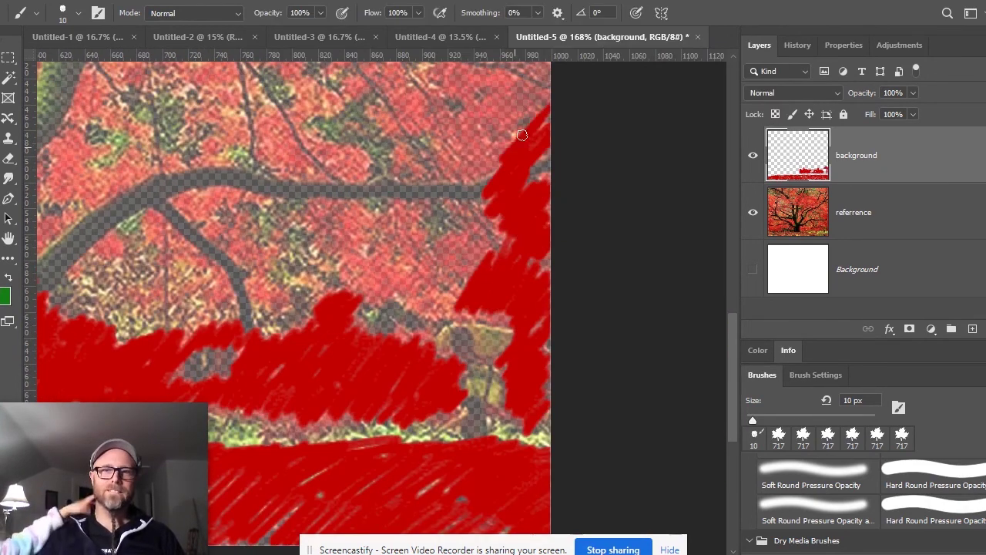
scroll(428, 239, "down", 5)
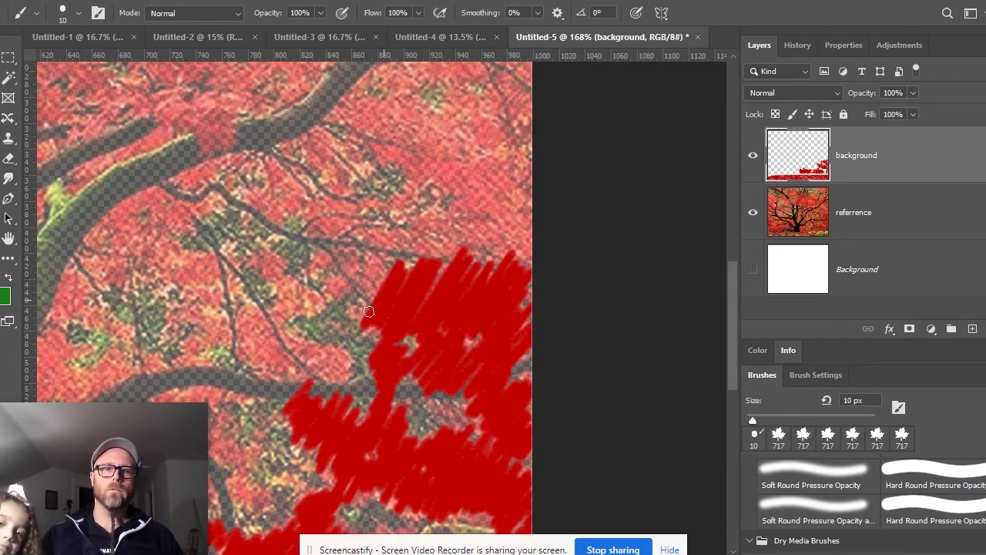
scroll(429, 315, "up", 3)
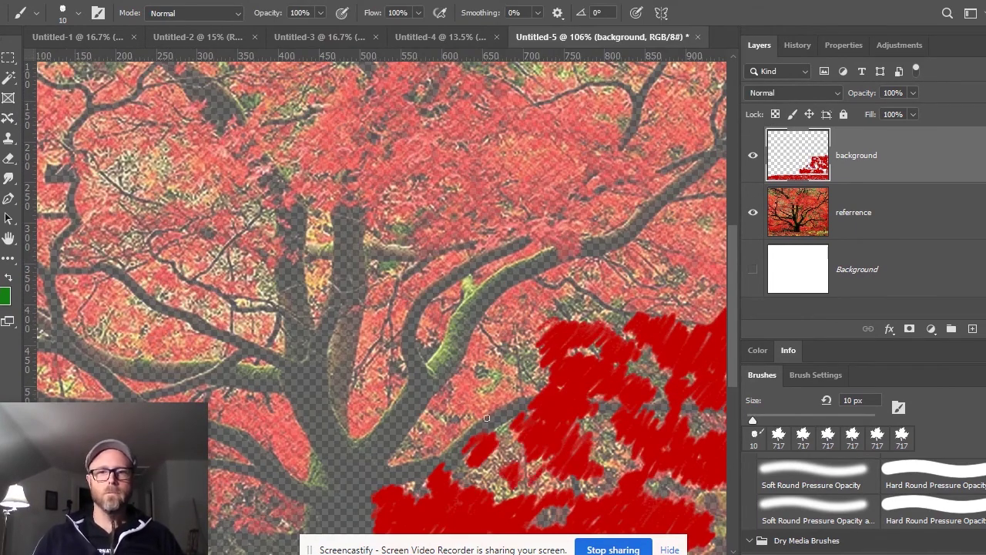
scroll(584, 267, "up", 3)
left_click_drag(447, 424, 555, 192)
mouse_move(555, 324)
left_mouse_down()
mouse_move(323, 324)
mouse_move(431, 231)
left_mouse_up()
Extend the red hatching across the tree's upper and upper-left foliage
mouse_move(385, 308)
left_mouse_down()
mouse_move(539, 193)
mouse_move(456, 182)
mouse_move(324, 308)
left_mouse_up()
left_click_drag(539, 231, 347, 346)
left_click_drag(501, 269, 493, 92)
left_click_drag(231, 308, 424, 192)
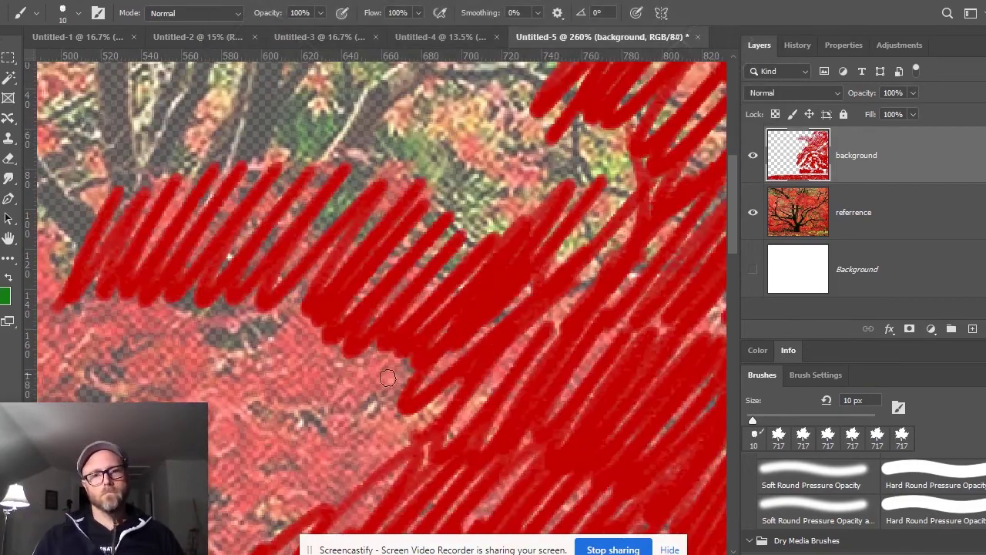
left_click_drag(269, 347, 424, 231)
mouse_move(115, 308)
left_mouse_down()
mouse_move(177, 194)
mouse_move(572, 205)
mouse_move(462, 308)
mouse_move(691, 444)
mouse_move(462, 347)
left_mouse_up()
left_click_drag(347, 424, 617, 269)
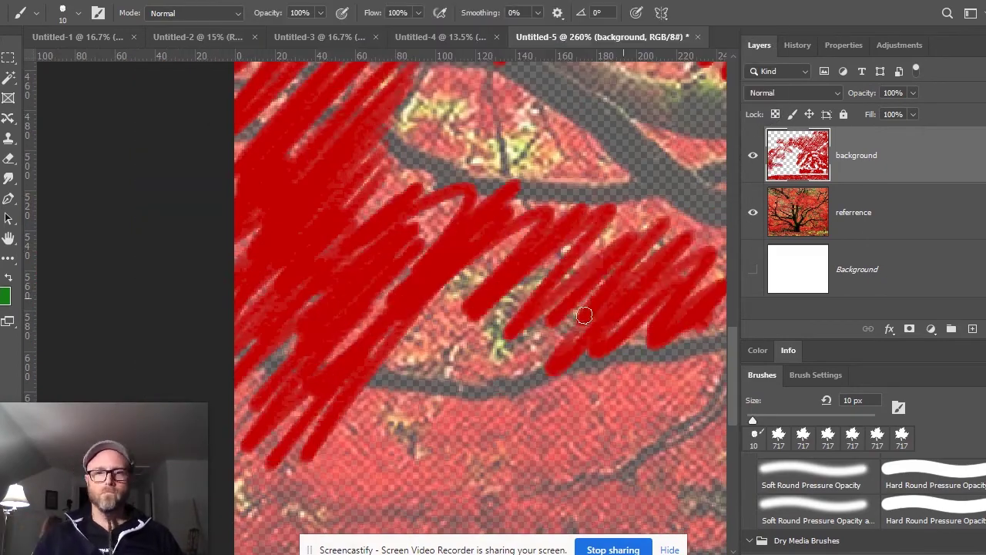
left_click_drag(539, 347, 270, 462)
mouse_move(462, 347)
left_mouse_down()
mouse_move(307, 247)
mouse_move(616, 231)
mouse_move(577, 116)
mouse_move(396, 273)
mouse_move(625, 276)
mouse_move(493, 301)
left_mouse_up()
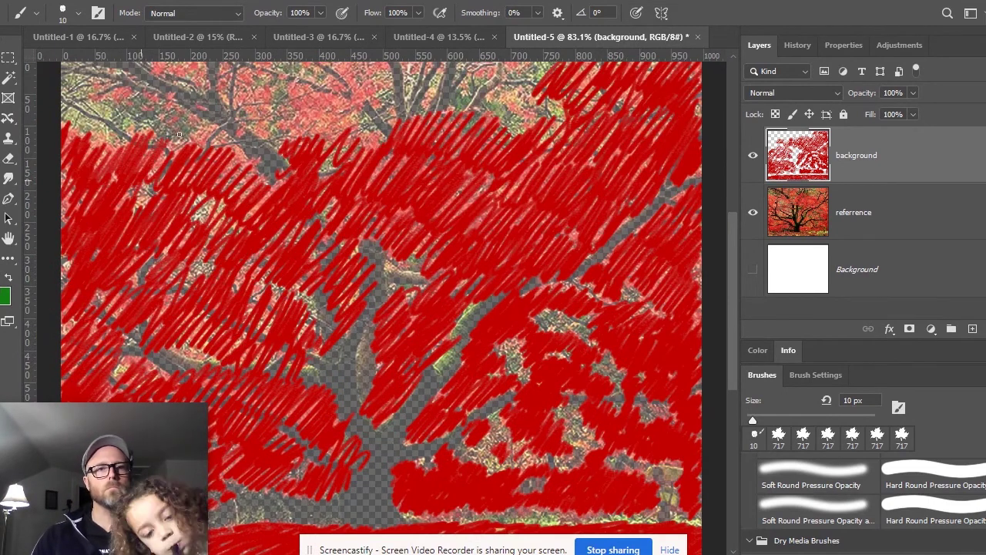
Zoom out to the whole canvas and add a new empty layer on top
left_click_drag(248, 133, 254, 222)
left_click_drag(620, 267, 577, 176)
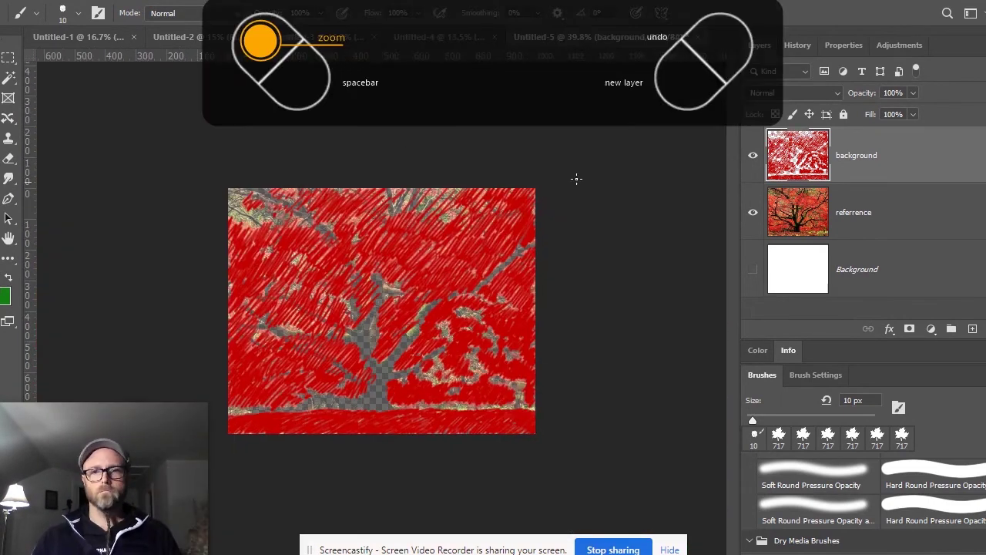
key("ctrl+shift+alt+n")
Hide the red background layer, zoom in on the trunk and switch to the Happy HB brush
left_click(752, 212)
mouse_move(379, 301)
left_mouse_down()
mouse_move(447, 280)
mouse_move(427, 279)
mouse_move(342, 396)
left_mouse_up()
key("period")
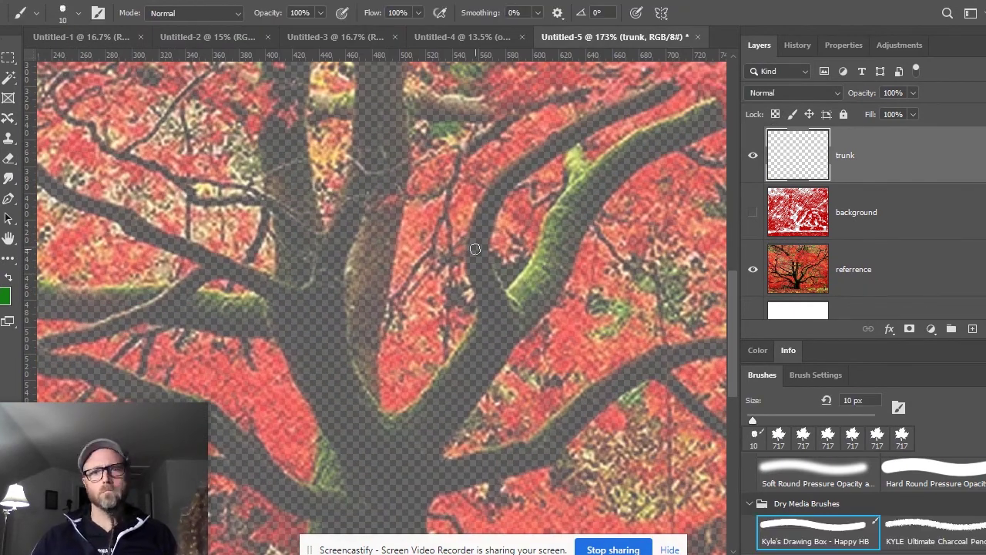
mouse_move(441, 344)
left_mouse_down()
mouse_move(602, 212)
mouse_move(413, 361)
left_mouse_up()
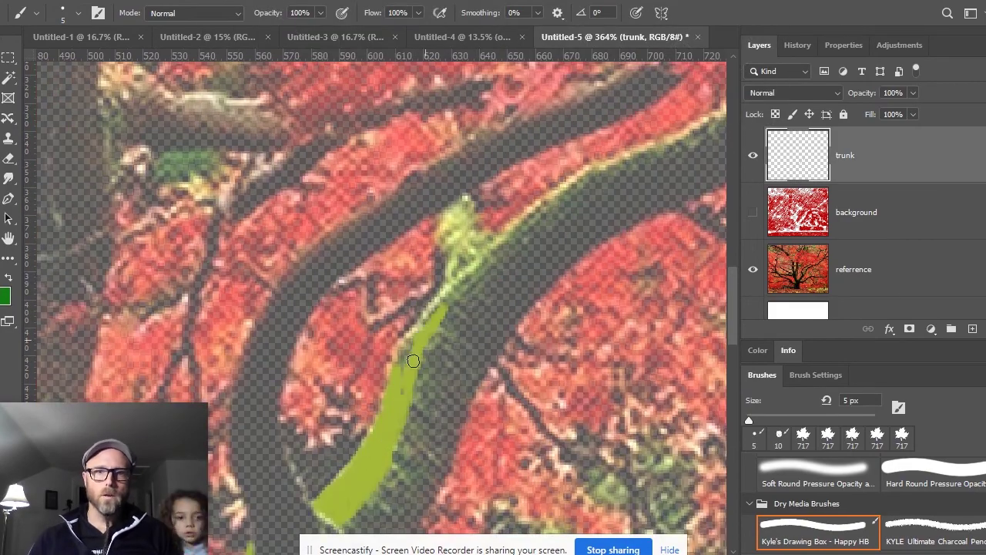
Paint a green triangle highlight on the branch, redoing the first attempt
mouse_move(583, 173)
left_mouse_down()
mouse_move(419, 352)
mouse_move(463, 323)
mouse_move(429, 332)
mouse_move(420, 395)
left_mouse_up()
key("ctrl+z")
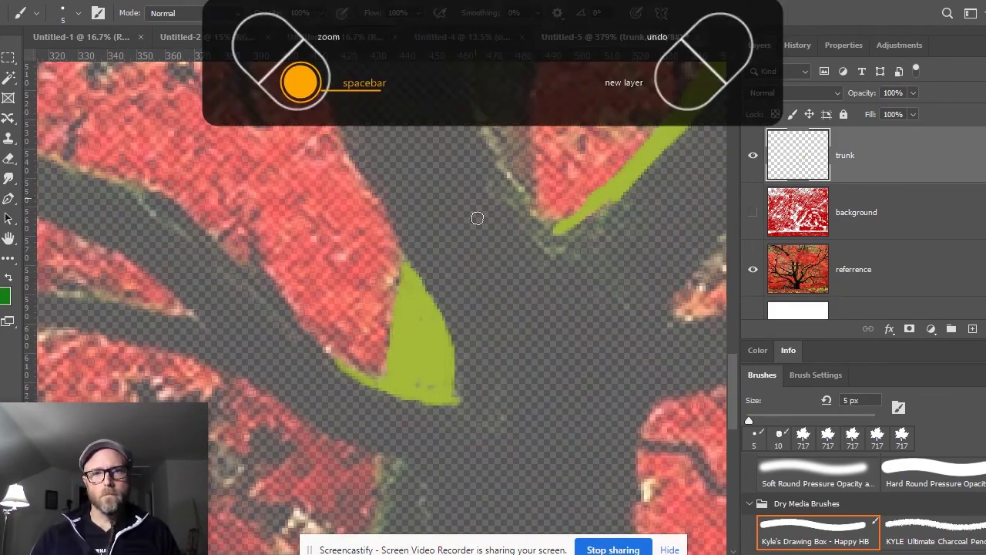
key("ctrl+z")
key("ctrl+t")
key("Escape")
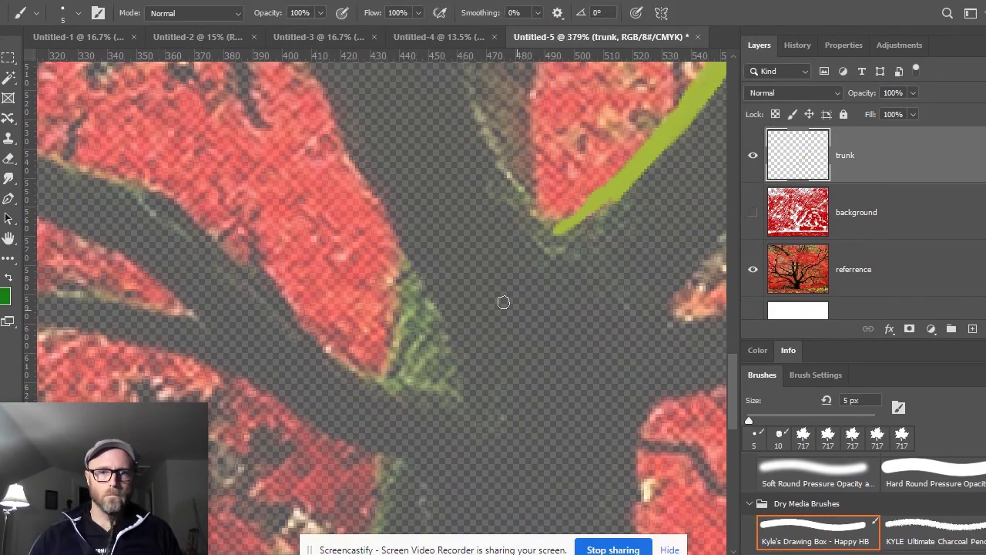
scroll(432, 285, "up", 3)
mouse_move(285, 401)
left_mouse_down()
mouse_move(399, 356)
mouse_move(443, 416)
mouse_move(281, 285)
left_mouse_up()
key("space")
scroll(281, 285, "down", 5)
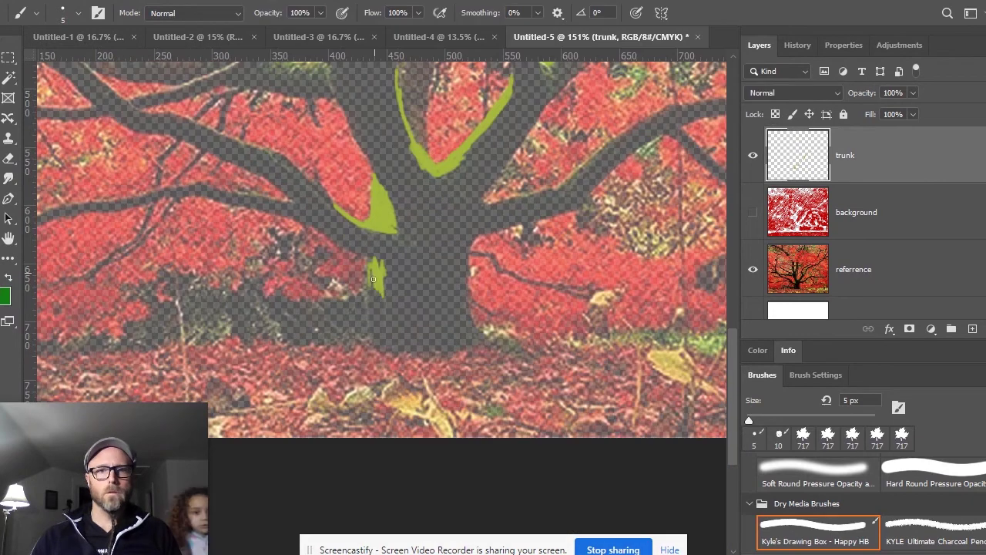
Sample the green and paint grass strokes along the ground to the right edge
left_click(495, 289, "alt")
left_click_drag(493, 348, 532, 332)
mouse_move(568, 343)
left_mouse_down()
mouse_move(603, 336)
mouse_move(339, 359)
left_mouse_up()
key("space")
scroll(339, 358, "up", 1)
left_click_drag(462, 356, 720, 371)
key("space")
mouse_move(462, 324)
left_mouse_down()
mouse_move(654, 254)
mouse_move(747, 182)
left_mouse_up()
scroll(501, 247, "down", 4)
scroll(495, 314, "up", 7)
Add green blobs and strokes on the branches, keeping green as the foreground colour
mouse_move(543, 323)
left_mouse_down()
mouse_move(508, 300)
mouse_move(495, 314)
left_mouse_up()
key("space")
left_click_drag(277, 281, 516, 312)
left_click_drag(606, 302, 519, 309)
key("alt+shift+c")
key("Escape")
mouse_move(532, 303)
left_mouse_down()
mouse_move(333, 289)
mouse_move(353, 371)
mouse_move(462, 282)
mouse_move(261, 260)
left_mouse_up()
key("space")
left_click_drag(493, 262, 331, 254)
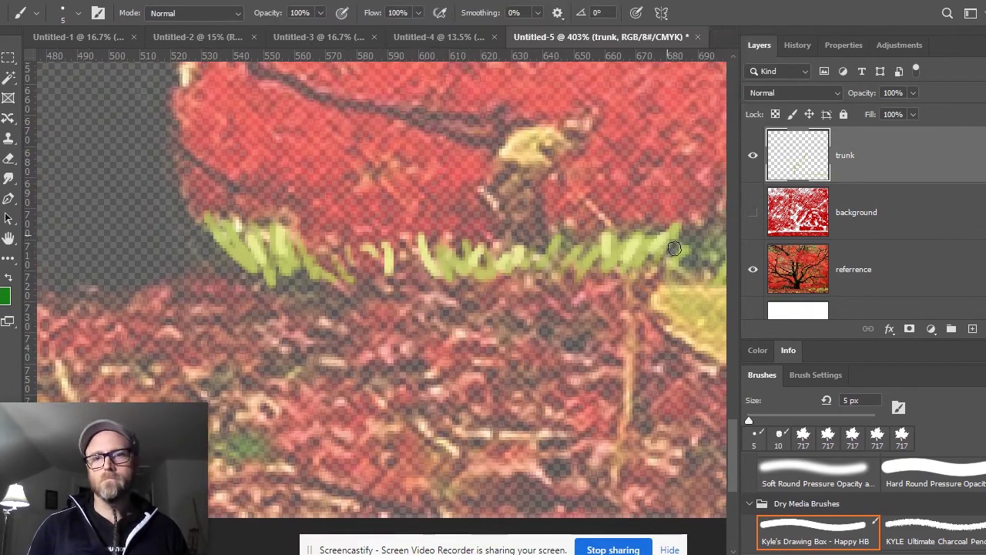
left_click_drag(616, 292, 396, 297)
left_click_drag(693, 431, 539, 500)
scroll(759, 243, "down", 1)
Toggle the reference and background layers to check the painting, leaving the background hidden
left_click(754, 243)
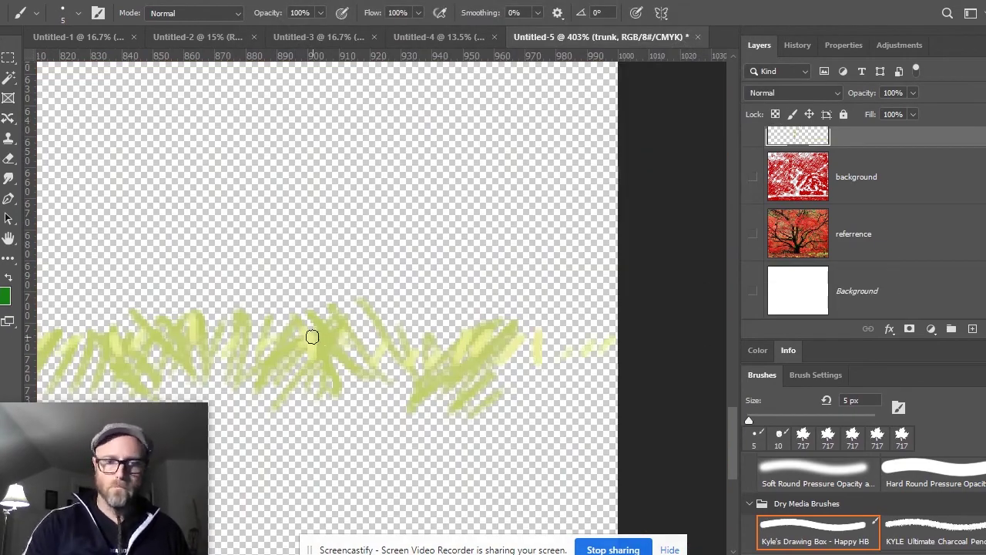
scroll(293, 255, "down", 5)
left_click(753, 176)
scroll(755, 231, "up", 1)
left_click(752, 269)
left_click(752, 212)
Sample the brown trunk colour and paint brown strokes on the trunk and branches
key("i")
left_click(415, 267)
key("b")
scroll(415, 267, "up", 5)
left_click_drag(431, 462, 405, 123)
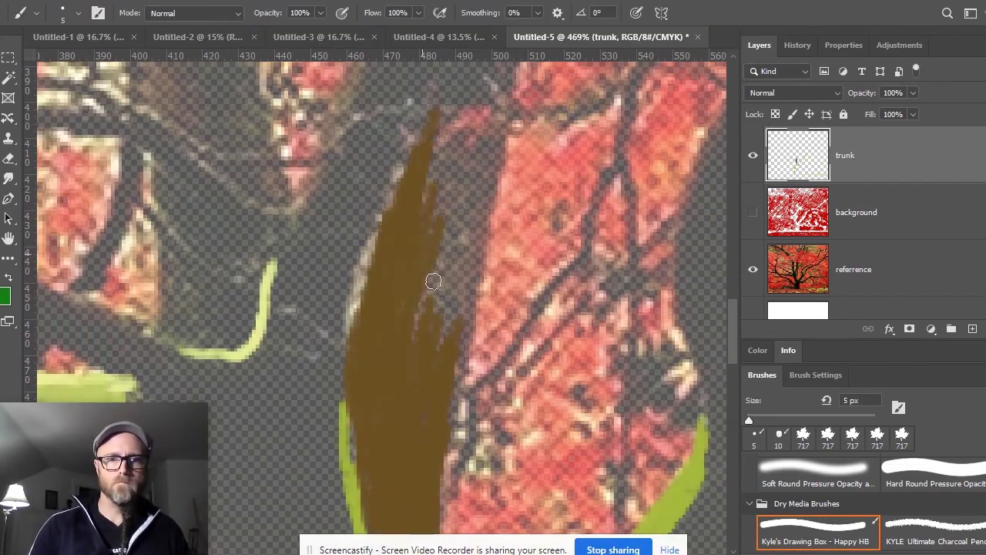
scroll(400, 232, "down", 5)
scroll(308, 231, "up", 4)
left_click_drag(355, 246, 305, 224)
left_click_drag(424, 243, 539, 242)
Sample the green highlight and thicken the green band along the left branch
left_click(607, 386, "alt")
left_click(431, 239)
mouse_move(328, 228)
left_mouse_down()
mouse_move(303, 222)
mouse_move(508, 229)
left_mouse_up()
scroll(478, 170, "down", 4)
scroll(433, 85, "left", 2)
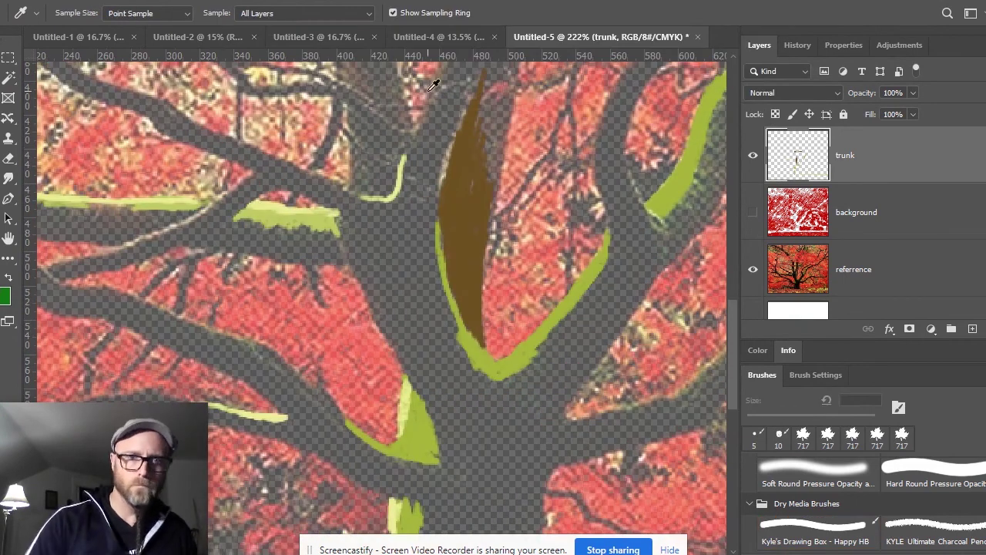
On the trunk layer, paint the black Y-shaped trunk and first branches over the reference
left_click(795, 245)
left_click(862, 176)
key("b")
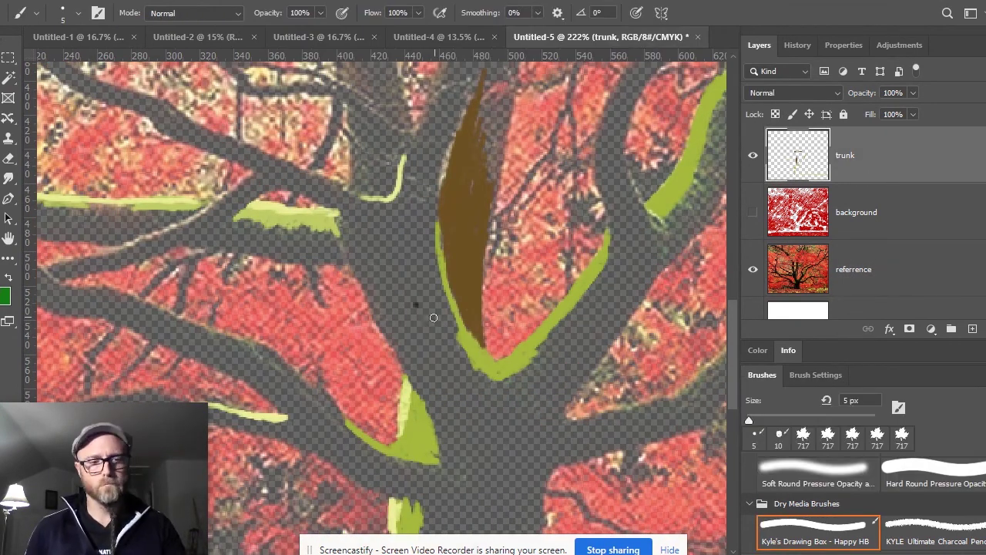
mouse_move(358, 225)
left_mouse_down()
mouse_move(454, 472)
mouse_move(580, 323)
mouse_move(418, 273)
left_mouse_up()
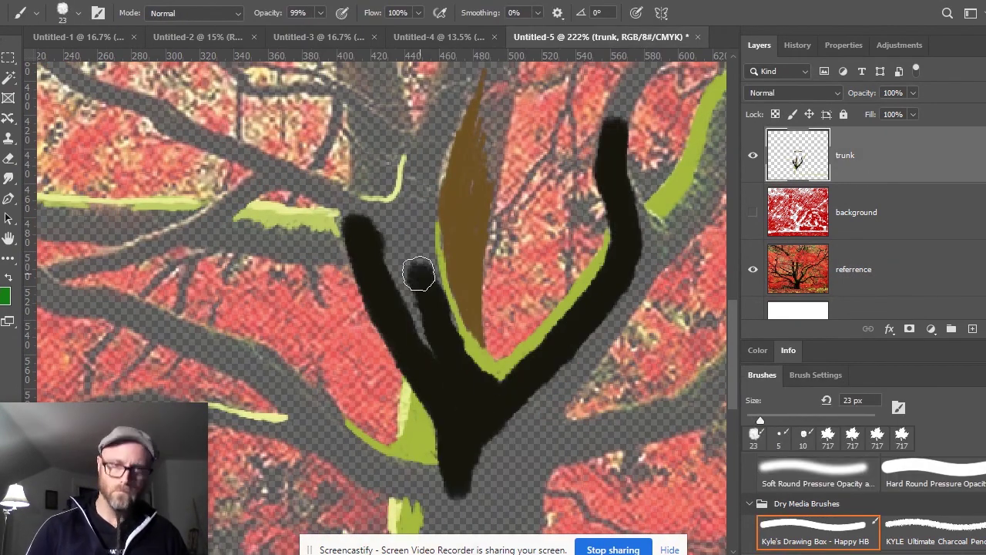
left_click_drag(449, 91, 434, 147)
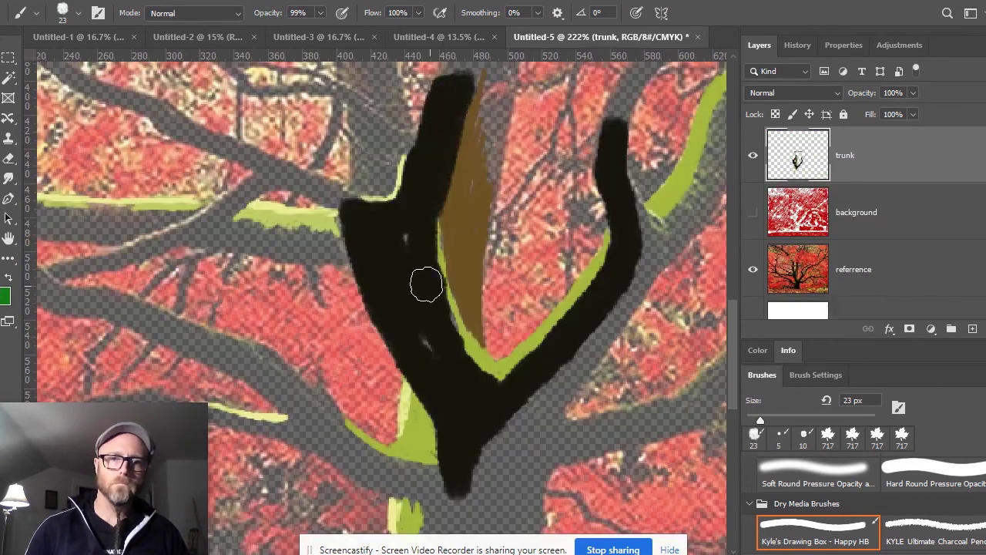
mouse_move(712, 168)
left_mouse_down()
mouse_move(409, 336)
mouse_move(617, 162)
left_mouse_up()
mouse_move(440, 303)
left_mouse_down()
mouse_move(352, 291)
mouse_move(473, 204)
mouse_move(435, 294)
mouse_move(403, 293)
mouse_move(386, 268)
left_mouse_up()
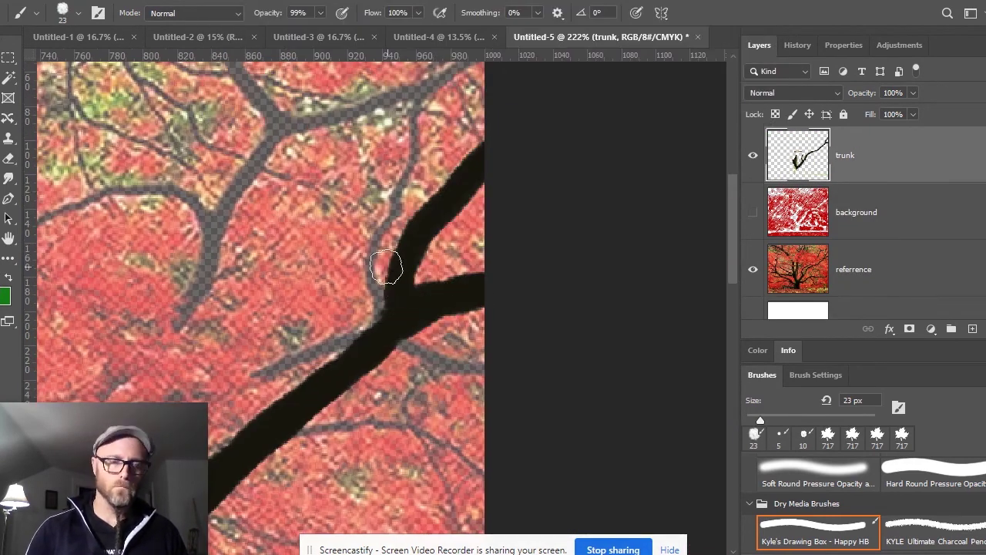
left_click_drag(411, 336, 484, 362)
Paint more black branch strokes, including a thin line over the brown trunk
left_click_drag(484, 362, 668, 231)
left_click_drag(323, 258, 667, 316)
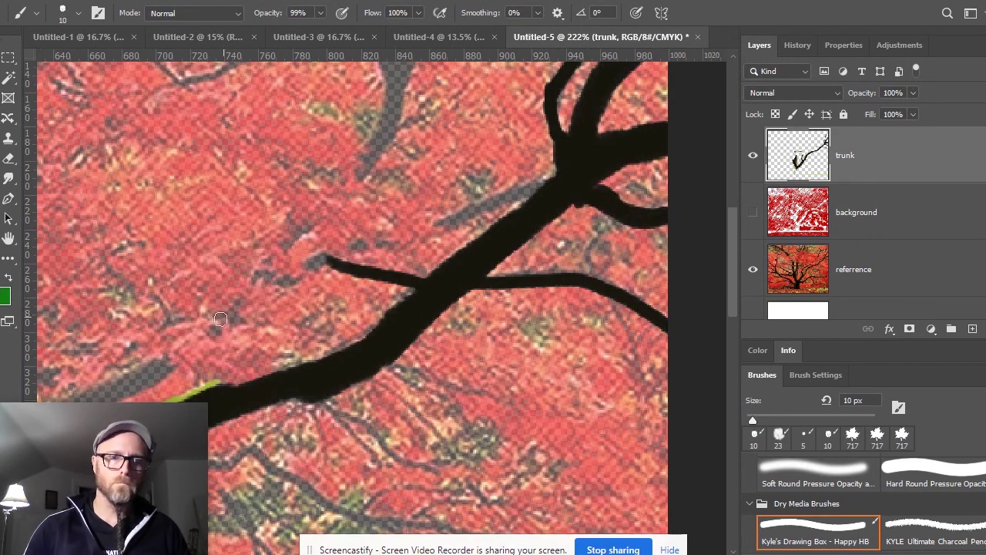
mouse_move(557, 192)
left_mouse_down()
mouse_move(385, 192)
mouse_move(585, 107)
left_mouse_up()
mouse_move(585, 108)
left_mouse_down()
mouse_move(402, 352)
mouse_move(331, 204)
left_mouse_up()
mouse_move(331, 204)
left_mouse_down()
mouse_move(500, 284)
mouse_move(139, 308)
mouse_move(565, 204)
mouse_move(298, 390)
mouse_move(428, 261)
mouse_move(580, 165)
left_mouse_up()
mouse_move(493, 219)
left_mouse_down()
mouse_move(488, 301)
mouse_move(480, 106)
mouse_move(476, 353)
left_mouse_up()
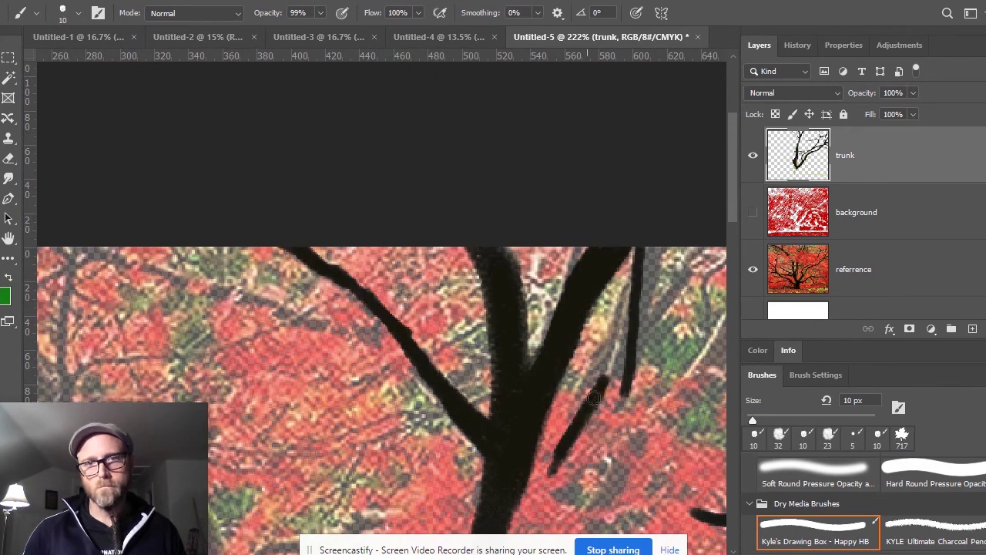
mouse_move(584, 439)
left_mouse_down()
mouse_move(493, 254)
mouse_move(432, 193)
left_mouse_up()
left_click_drag(154, 308, 470, 269)
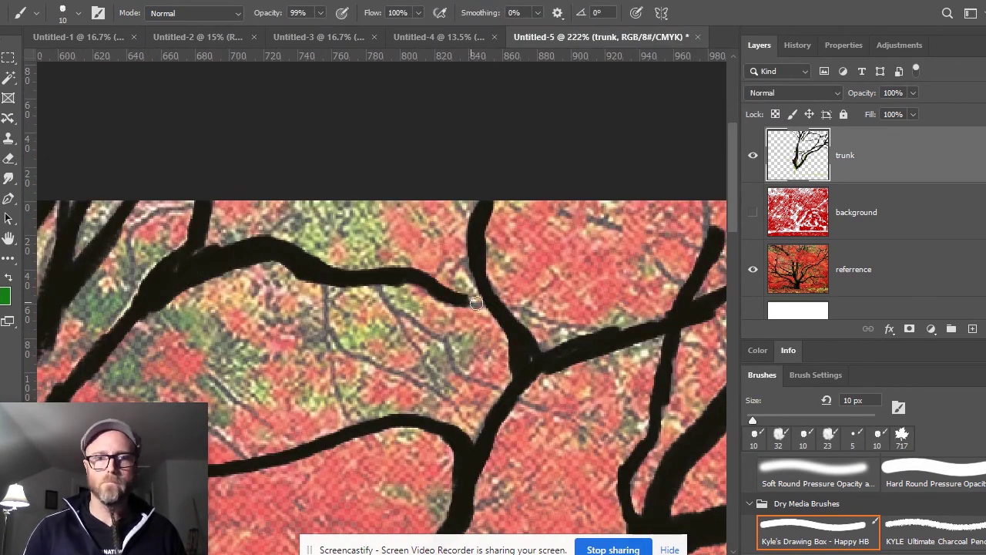
left_click_drag(500, 323, 469, 330)
Extend the left branch upward and fill the trunk base and adjoining branch black
scroll(333, 351, "up", 5)
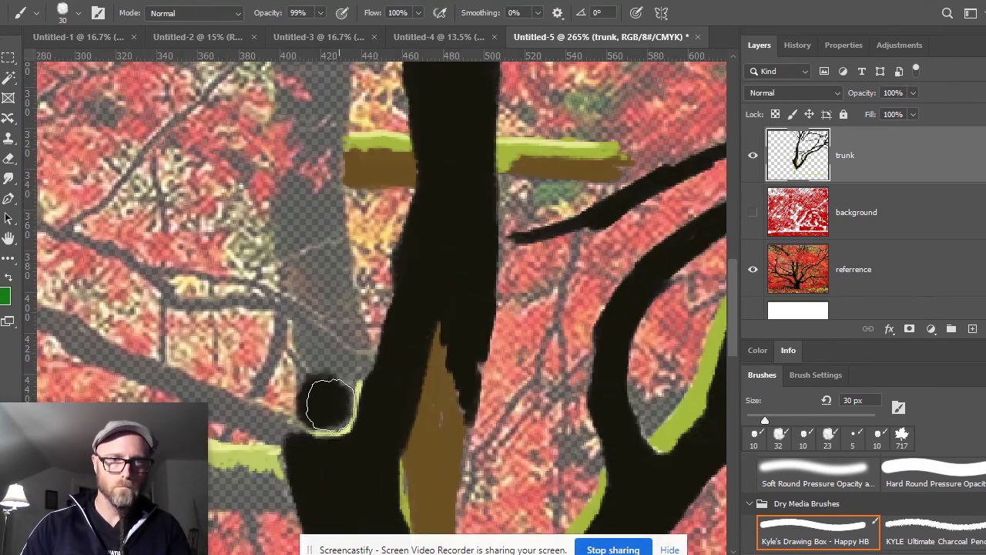
left_click_drag(319, 400, 303, 231)
mouse_move(344, 146)
left_mouse_down()
mouse_move(187, 209)
mouse_move(501, 419)
mouse_move(346, 159)
mouse_move(503, 220)
mouse_move(331, 309)
left_mouse_up()
mouse_move(239, 323)
left_mouse_down()
mouse_move(254, 454)
mouse_move(334, 336)
mouse_move(441, 266)
left_mouse_up()
mouse_move(179, 196)
left_mouse_down()
mouse_move(511, 264)
mouse_move(675, 205)
mouse_move(612, 270)
left_mouse_up()
Fill the remaining branches black down the right side, then shrink the brush
left_click_drag(383, 281, 439, 238)
left_click_drag(293, 176, 77, 169)
left_click_drag(239, 185, 185, 362)
mouse_move(346, 308)
left_mouse_down()
mouse_move(515, 220)
mouse_move(463, 231)
left_mouse_up()
mouse_move(463, 231)
left_mouse_down()
mouse_move(406, 167)
mouse_move(493, 231)
left_mouse_up()
left_click_drag(594, 165, 452, 528)
mouse_move(462, 385)
left_mouse_down()
mouse_move(308, 154)
mouse_move(355, 337)
left_mouse_up()
scroll(355, 337, "down", 5)
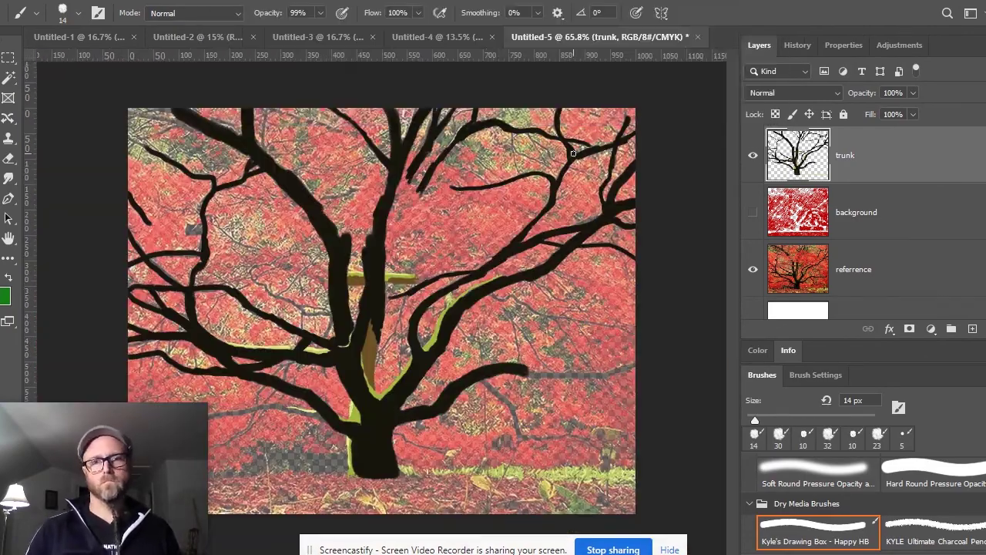
scroll(561, 385, "up", 5)
mouse_move(562, 385)
left_mouse_down()
mouse_move(697, 341)
mouse_move(242, 346)
mouse_move(281, 213)
mouse_move(535, 277)
mouse_move(336, 389)
mouse_move(473, 298)
left_mouse_up()
key("bracketleft")
key("bracketleft")
Show the red hatched background, hide the reference photo and reselect the trunk layer
scroll(473, 297, "down", 5)
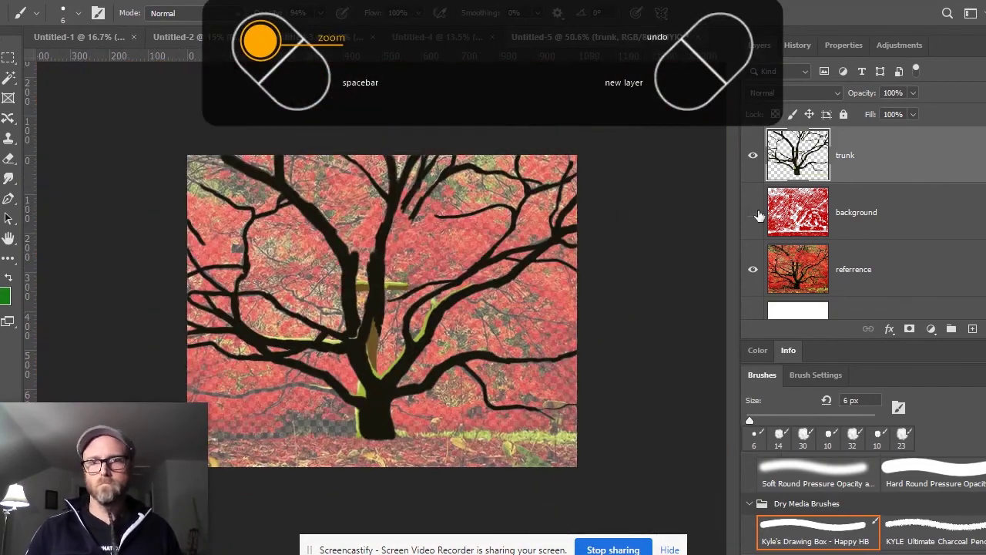
left_click(752, 212)
left_click(753, 269)
scroll(520, 296, "up", 5)
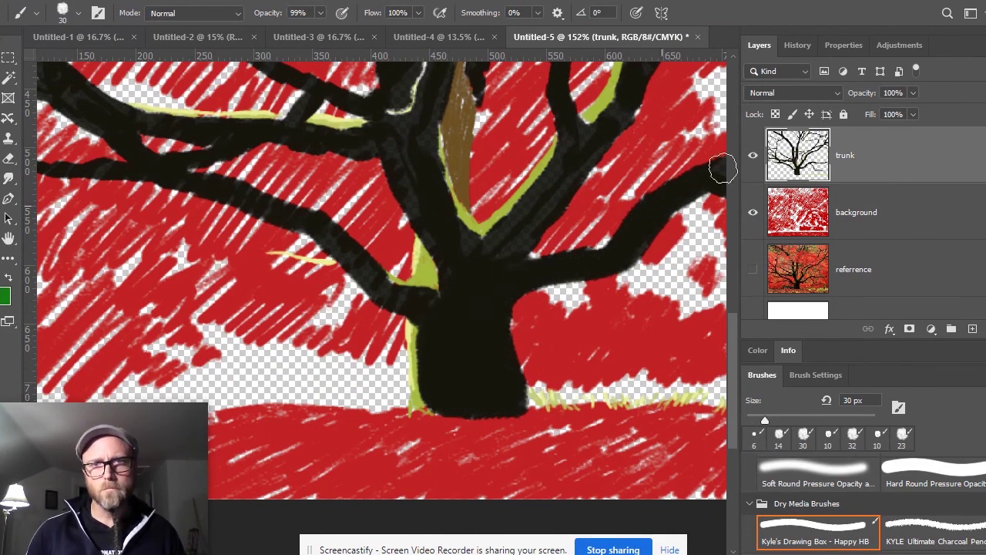
left_click(898, 296)
left_click(886, 155)
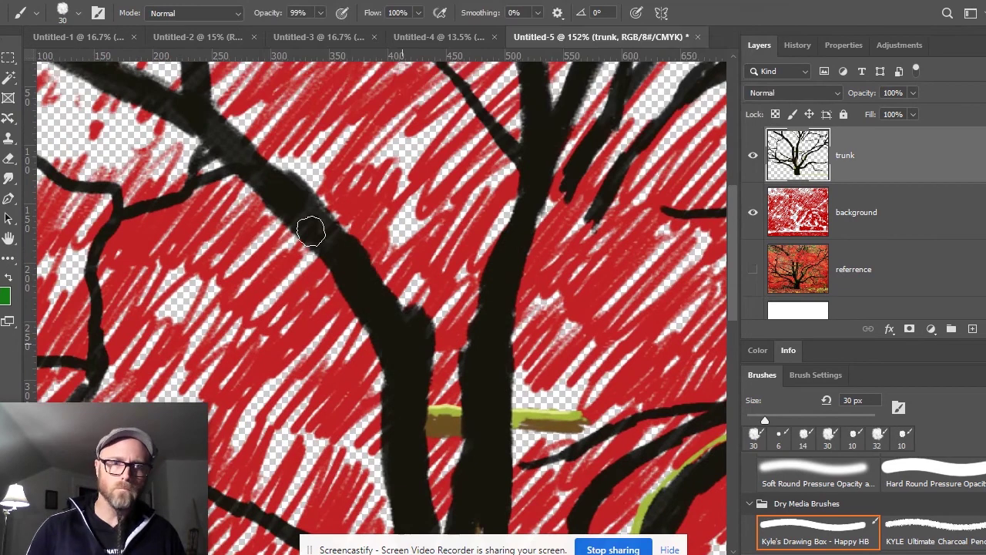
Look over the tree and brush a green highlight up the trunk's left edge
mouse_move(310, 231)
left_mouse_down()
mouse_move(524, 392)
mouse_move(666, 255)
left_mouse_up()
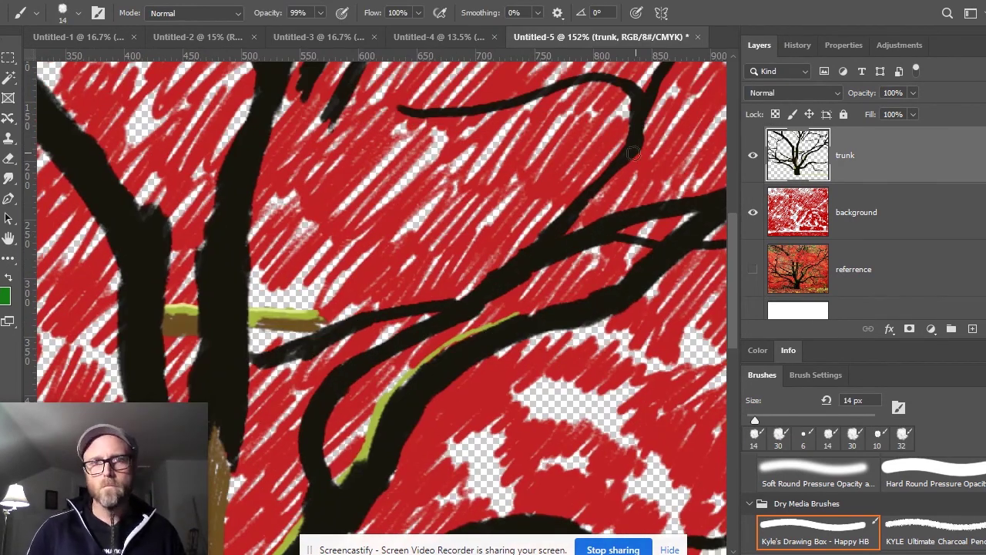
left_click_drag(631, 154, 470, 297)
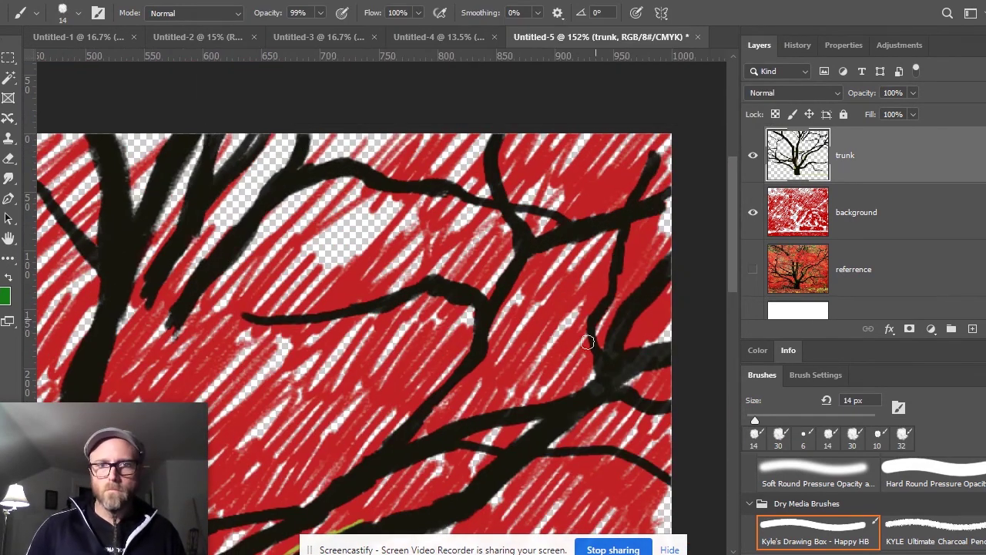
left_click_drag(556, 441, 293, 392)
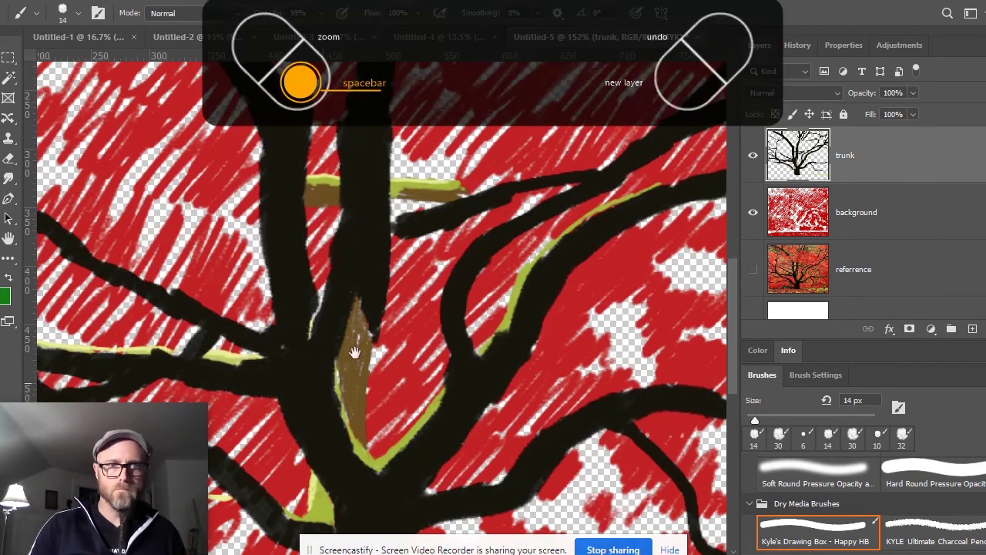
left_click_drag(352, 346, 237, 242)
left_click_drag(202, 162, 237, 312)
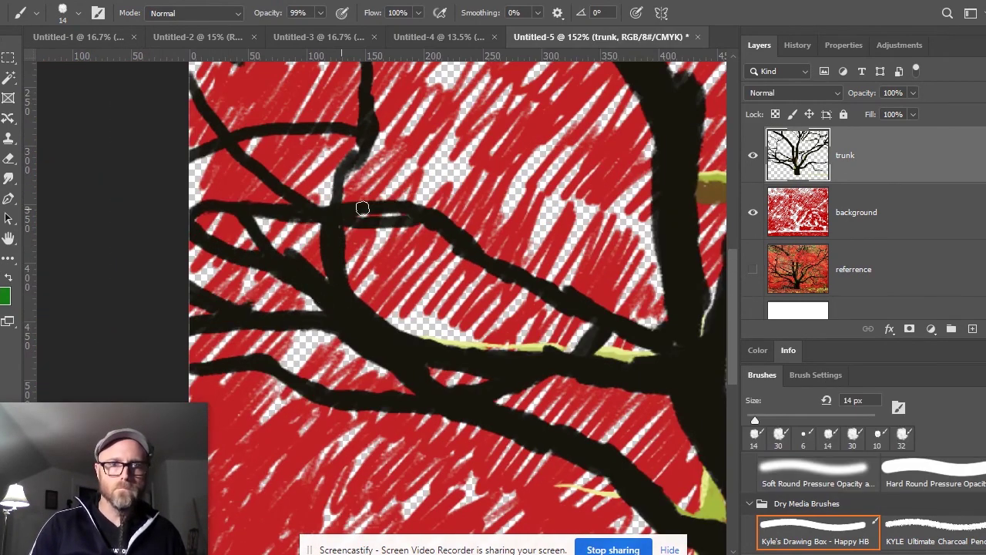
mouse_move(376, 139)
left_mouse_down()
mouse_move(297, 81)
mouse_move(402, 176)
mouse_move(432, 355)
mouse_move(620, 241)
left_mouse_up()
left_click_drag(286, 479, 282, 405)
mouse_move(343, 311)
left_mouse_down()
mouse_move(554, 416)
mouse_move(132, 370)
mouse_move(176, 392)
mouse_move(255, 219)
left_mouse_up()
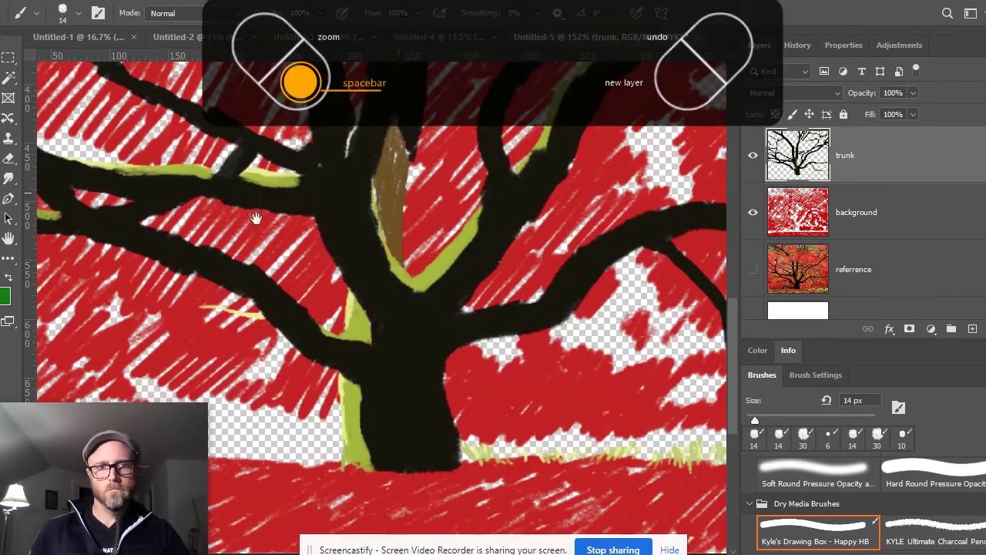
scroll(270, 182, "up", 3)
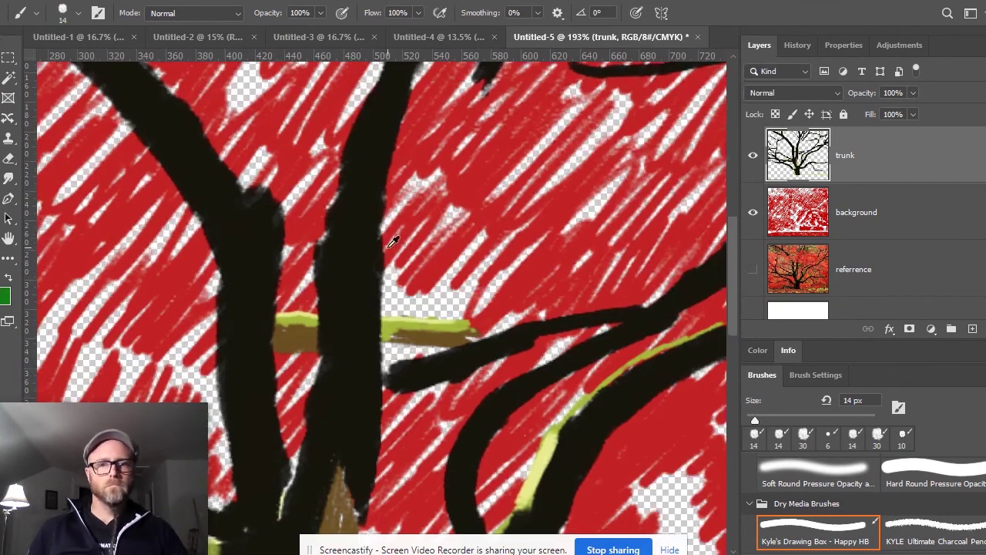
left_click(816, 375)
Choose the Maple Leaf brush preset and add a new 'leaves' layer above the trunk
left_click_drag(544, 206, 836, 70)
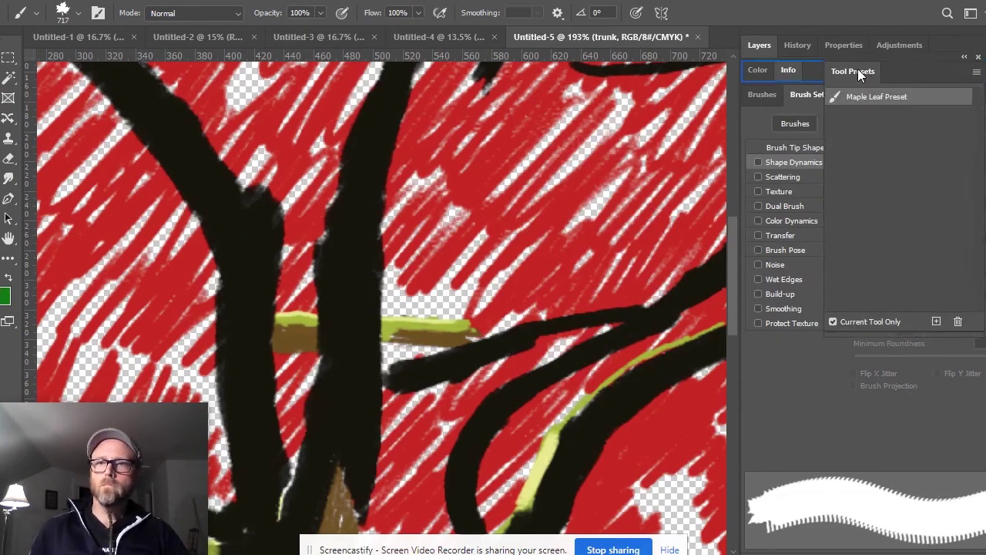
left_click(793, 94)
key("ctrl+shift+alt+n")
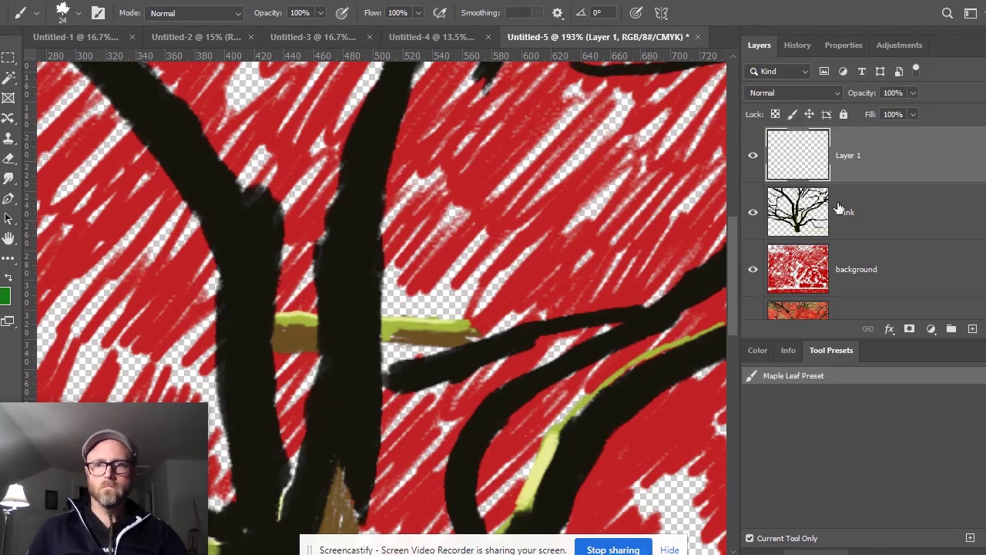
key("Return")
key("ctrl+0")
With the reference shown and background hidden, sample red from the foliage onto the leaves layer
left_click(847, 241)
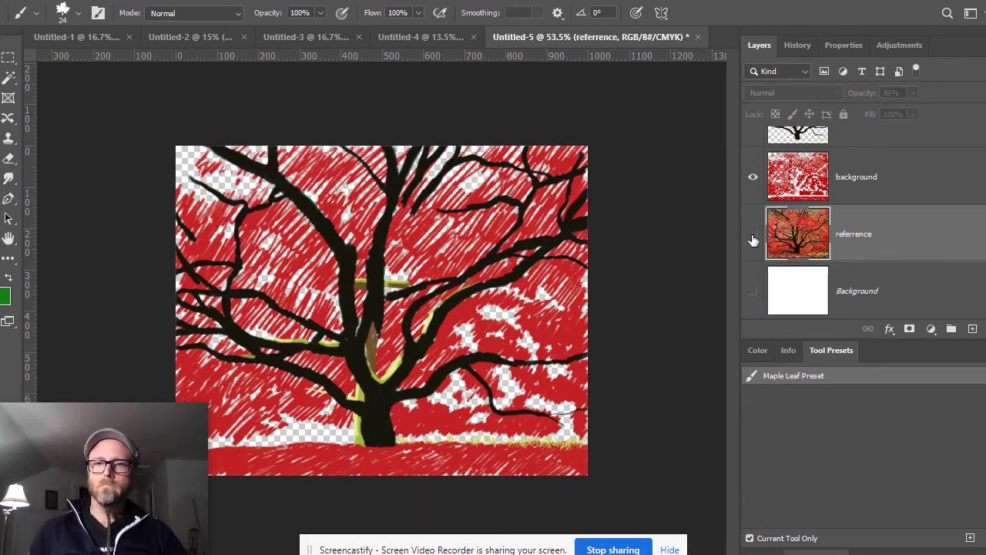
left_click(751, 242)
scroll(433, 253, "up", 5)
left_click(6, 295)
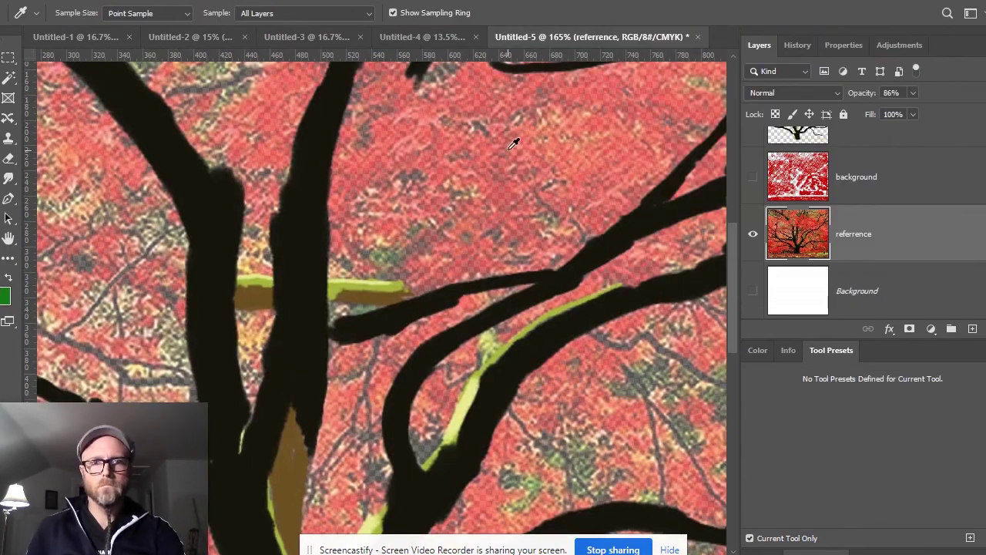
key("Return")
left_click(516, 231)
key("b")
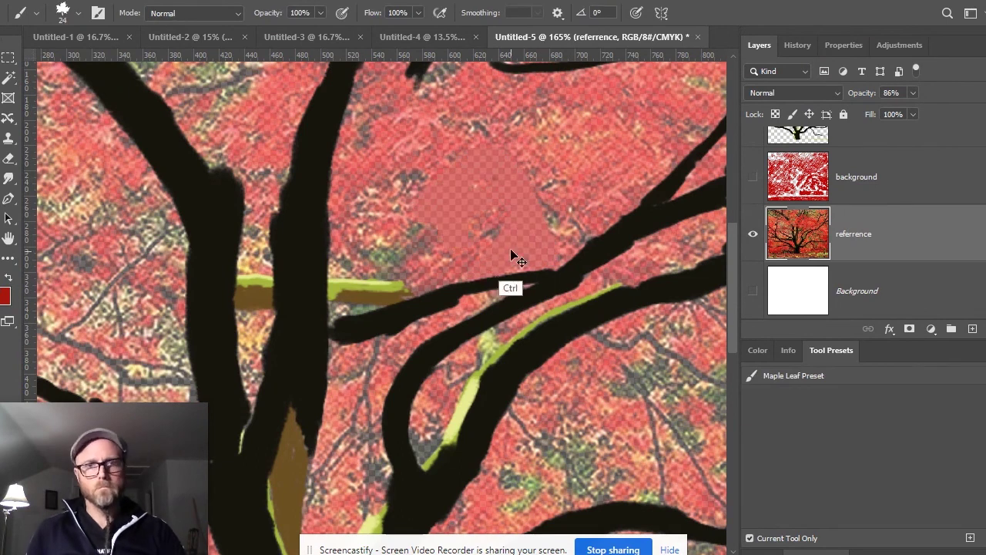
scroll(847, 192, "up", 2)
left_click(799, 155)
Test the leaf brush, then widen its spacing and enable Scattering, Wet Edges and Color Dynamics
key("alt")
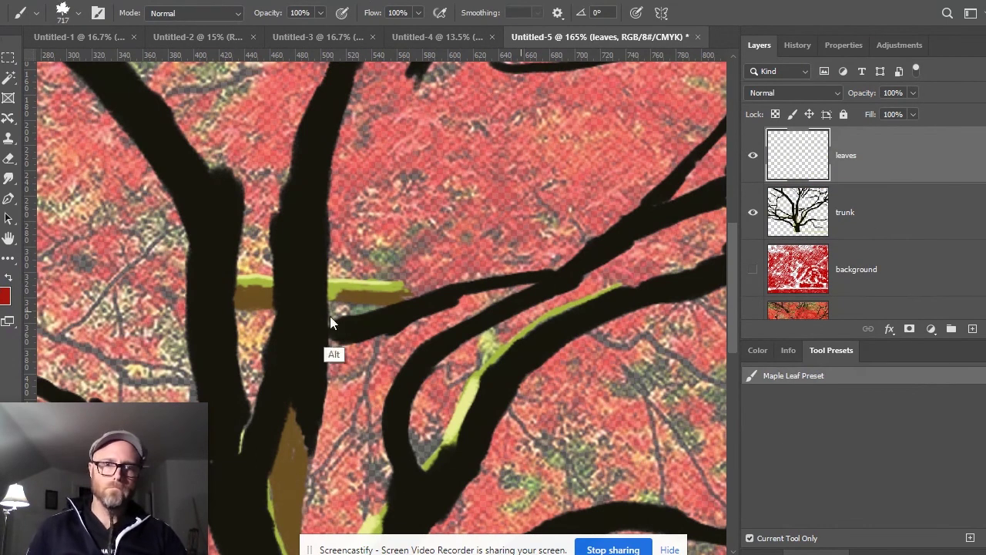
left_click_drag(524, 181, 558, 262)
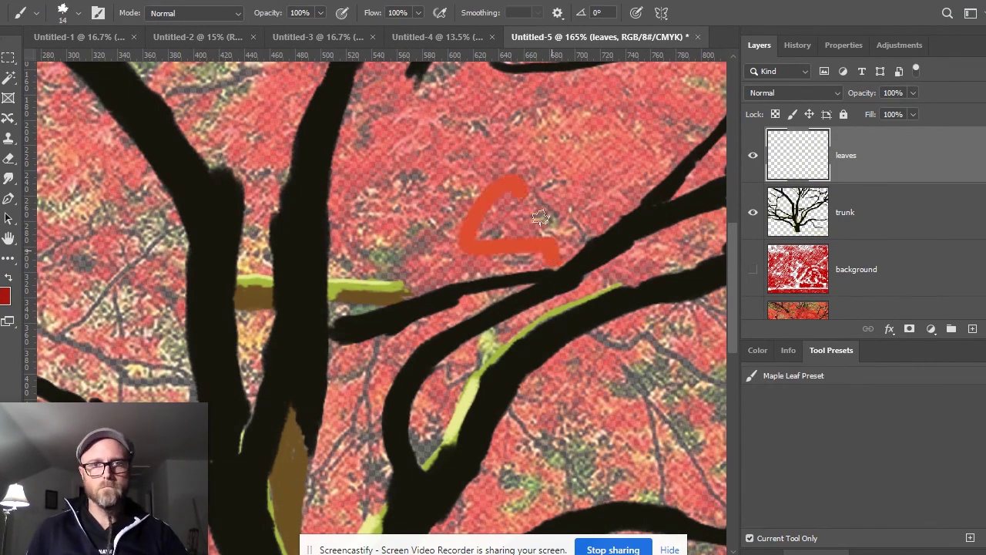
key("F5")
left_click(795, 147)
left_click_drag(897, 433, 919, 437)
left_click(759, 177)
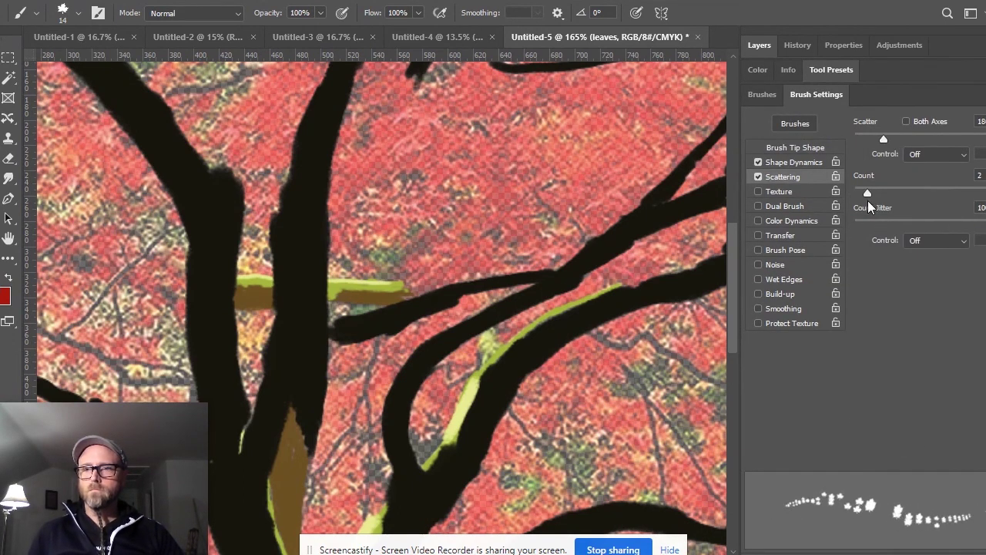
left_click(759, 280)
left_click(759, 222)
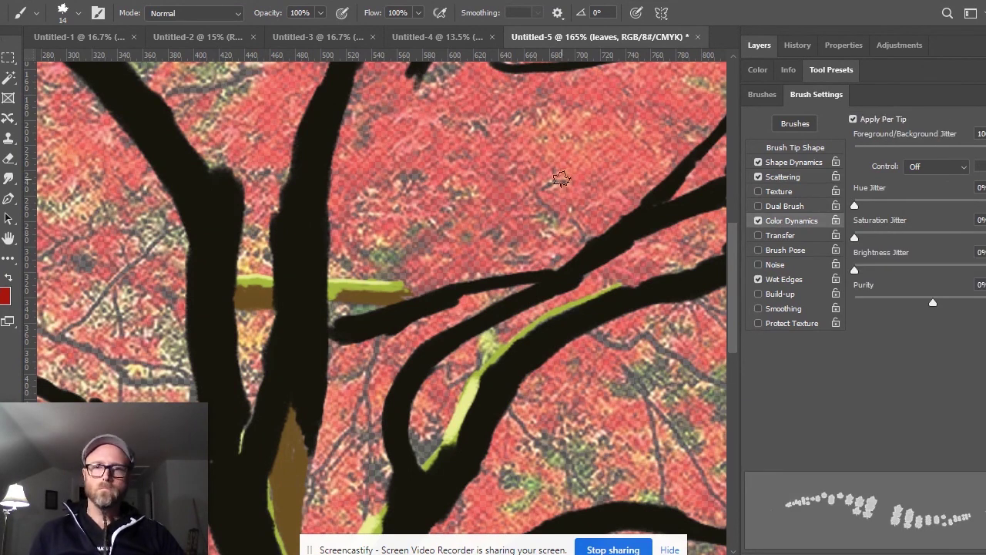
left_click(759, 44)
Hide the reference photo and paint maple-leaf dabs over the upper canopy
left_click(753, 326)
scroll(380, 217, "down", 3)
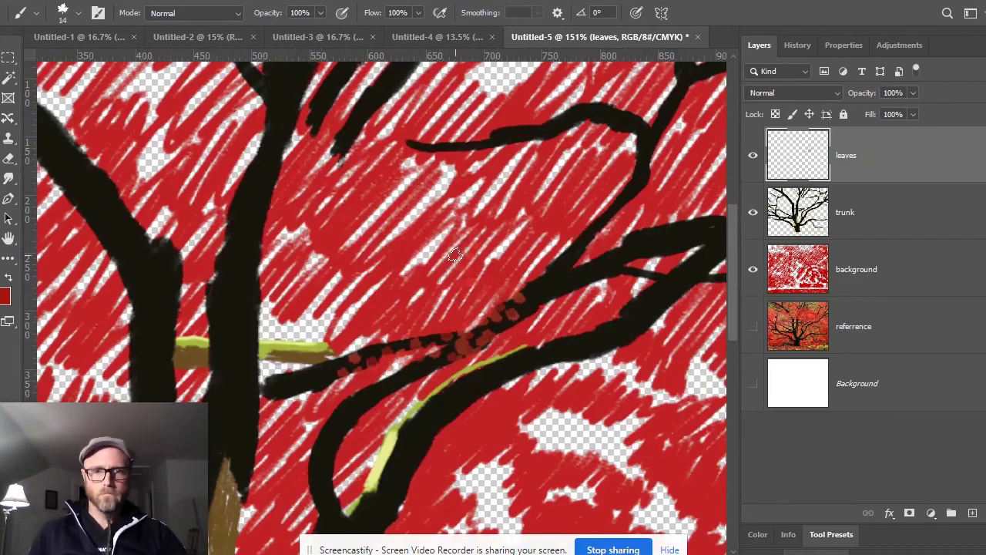
scroll(393, 144, "up", 3)
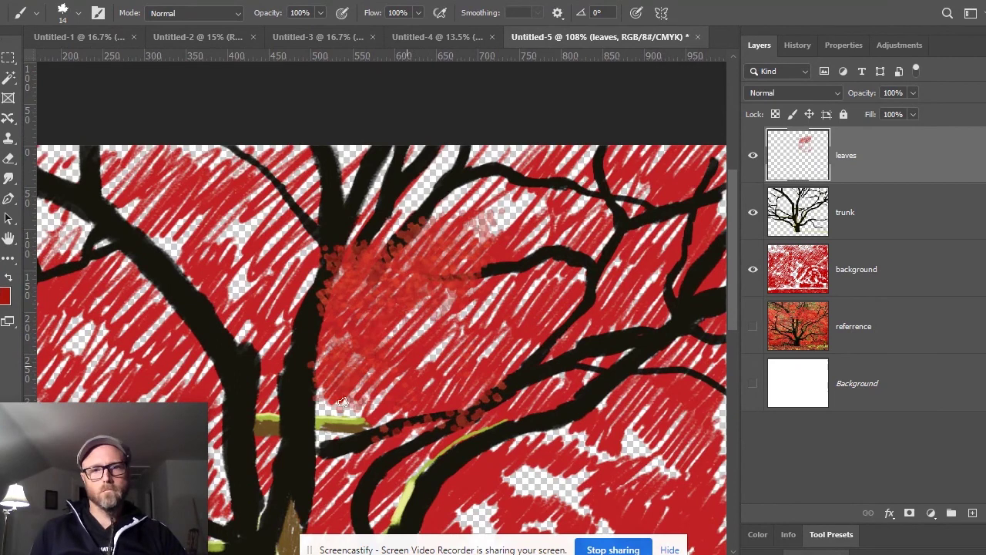
scroll(329, 419, "down", 3)
mouse_move(370, 270)
left_mouse_down()
mouse_move(239, 247)
mouse_move(277, 346)
left_mouse_up()
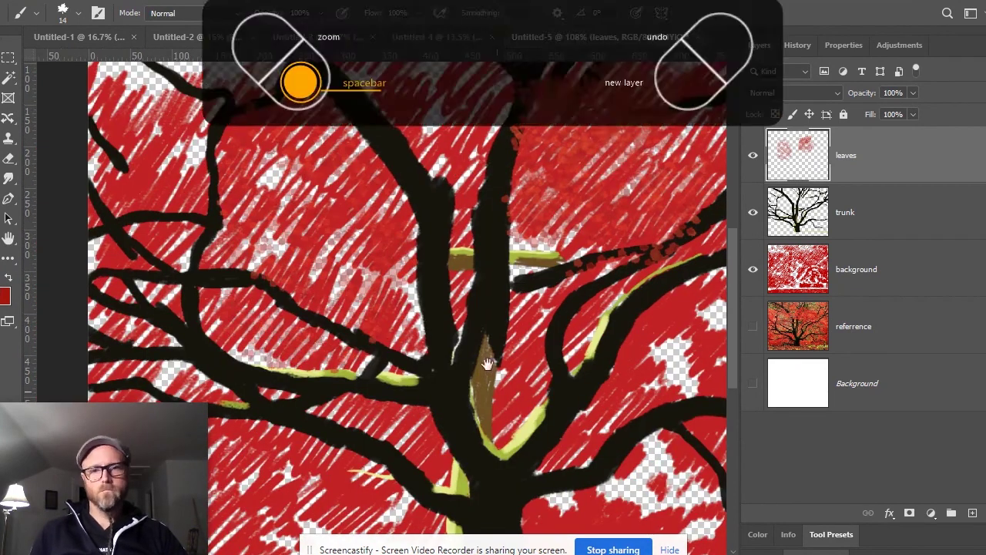
scroll(447, 217, "up", 3)
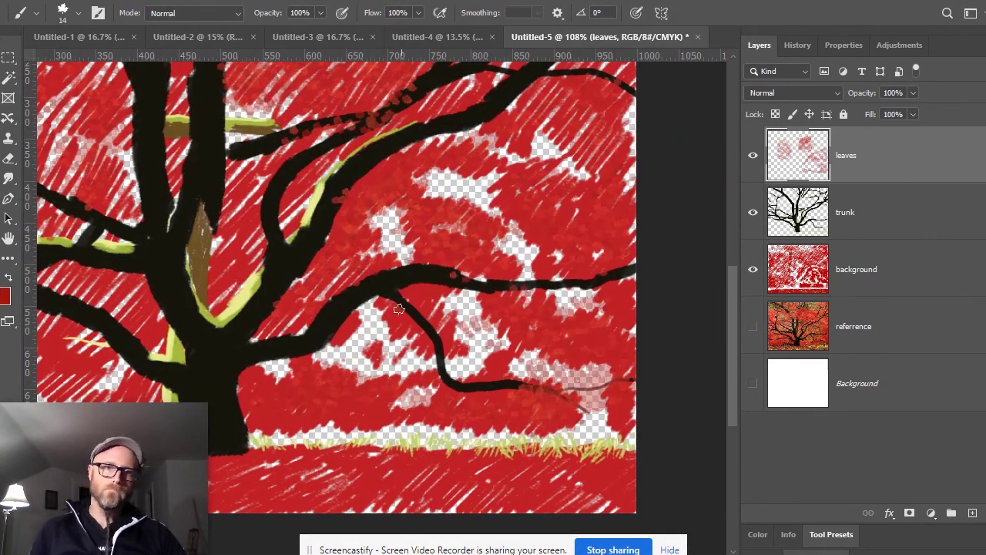
left_click_drag(399, 309, 593, 323)
scroll(308, 308, "down", 2)
scroll(190, 290, "up", 2)
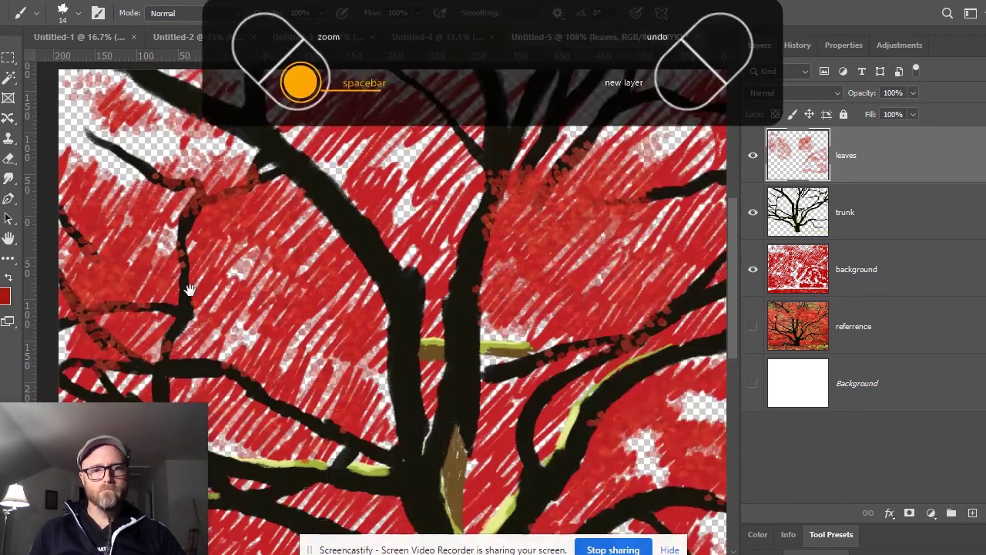
left_click_drag(190, 290, 325, 127)
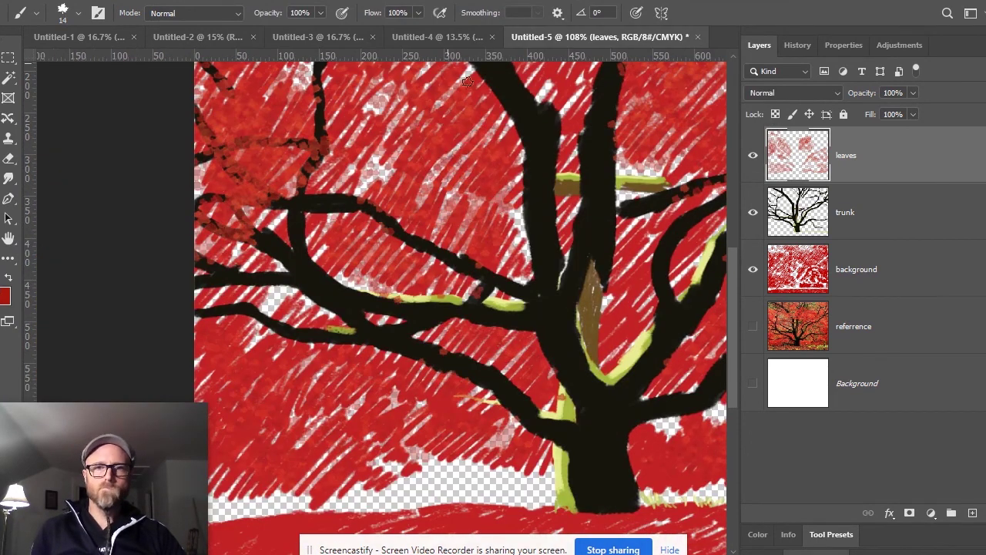
left_click_drag(467, 82, 390, 239)
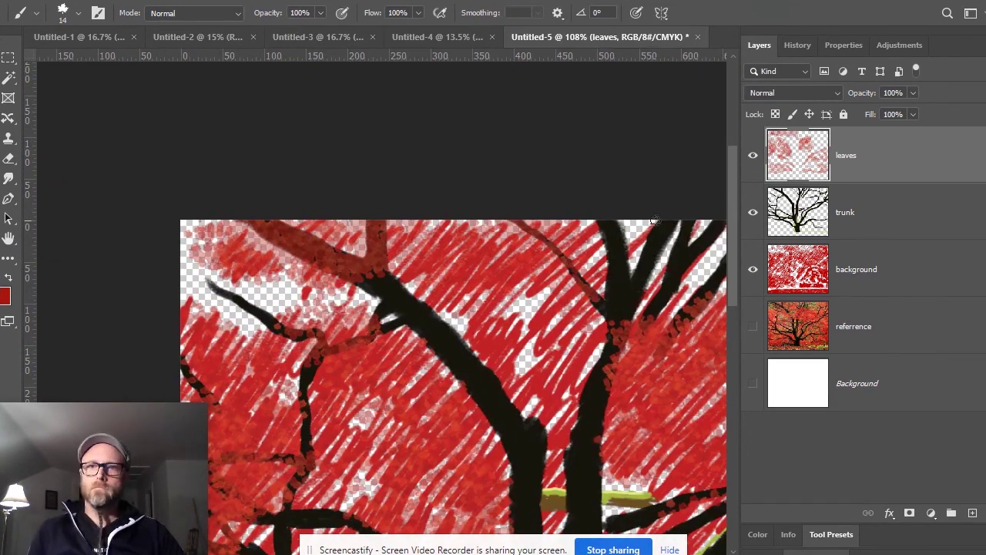
Widen the brush's Scattering in Brush Settings and paint scattered leaves over the left canopy
key("F5")
left_click(838, 378)
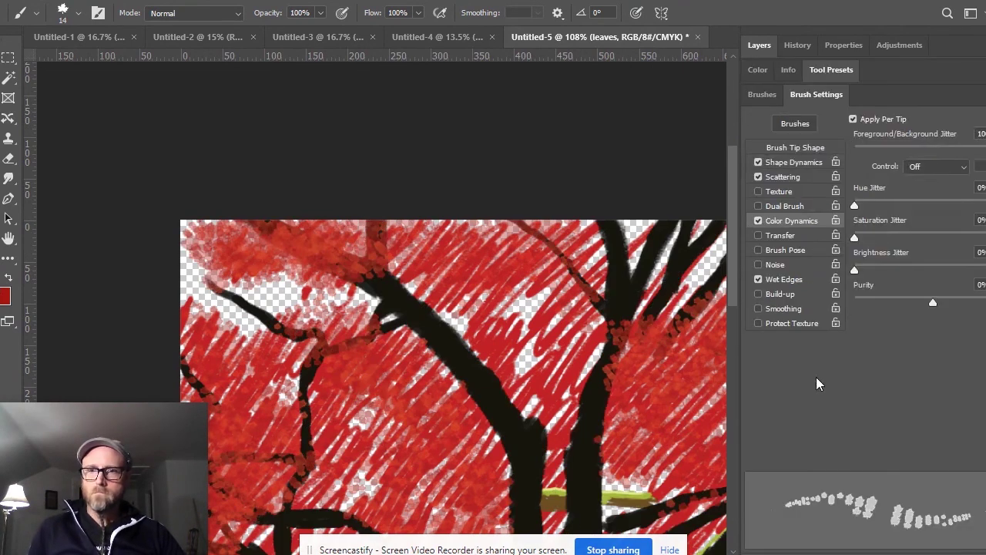
left_click(789, 177)
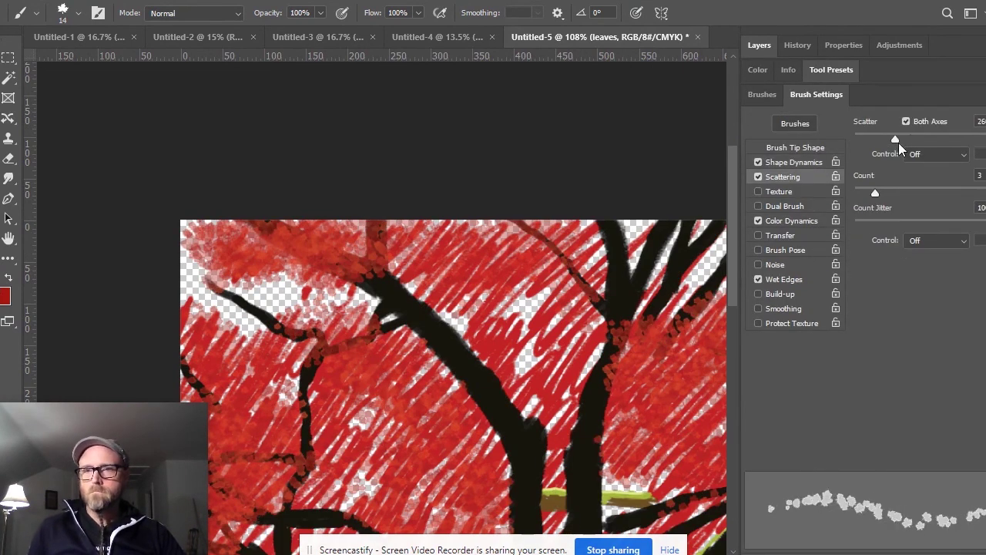
scroll(477, 261, "down", 3)
mouse_move(462, 339)
left_mouse_down()
mouse_move(246, 385)
mouse_move(409, 398)
mouse_move(355, 393)
left_mouse_up()
key("space")
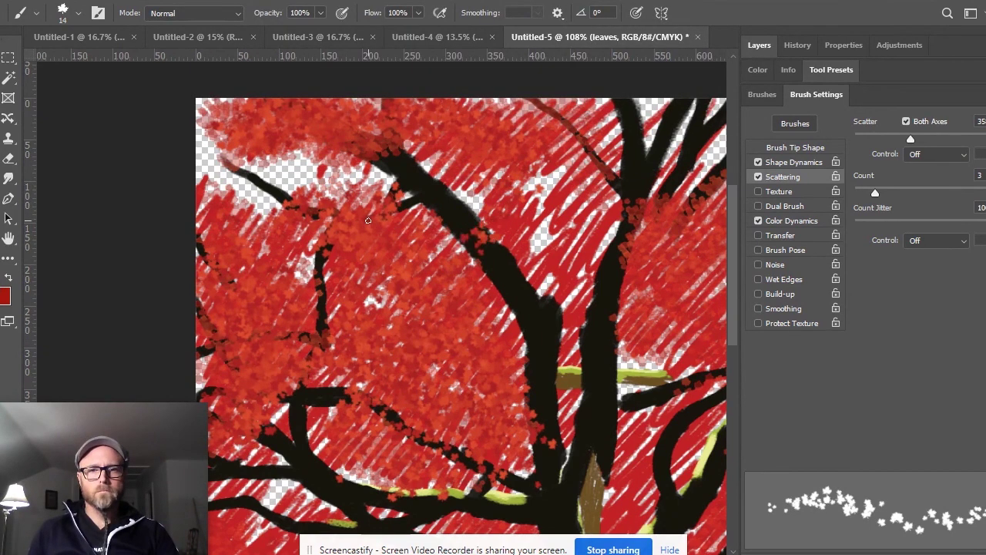
scroll(445, 252, "up", 1)
scroll(444, 251, "right", 5)
Add a new Layer 1 and fill it olive green beneath the red hatching
key("F5")
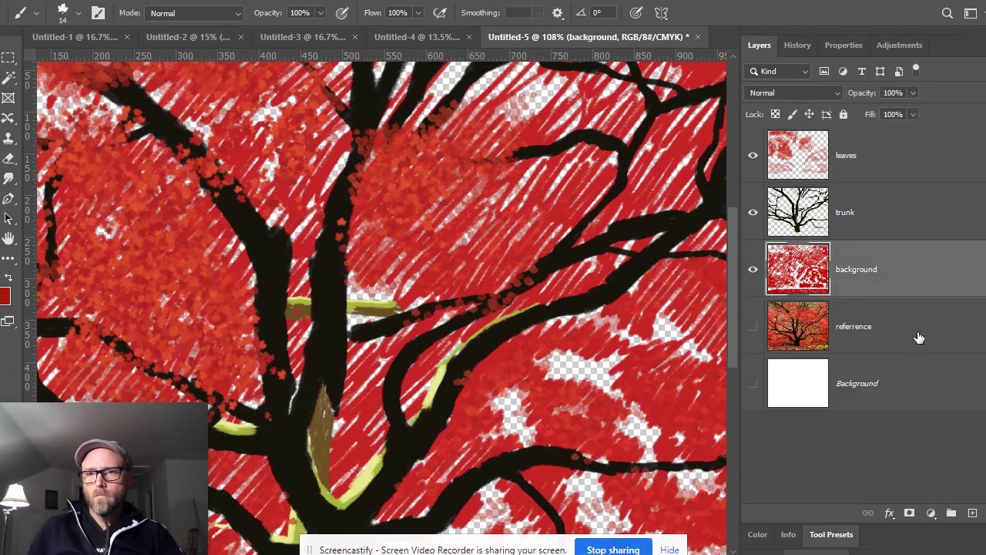
key("ctrl+shift+alt+n")
left_click_drag(636, 334, 345, 252)
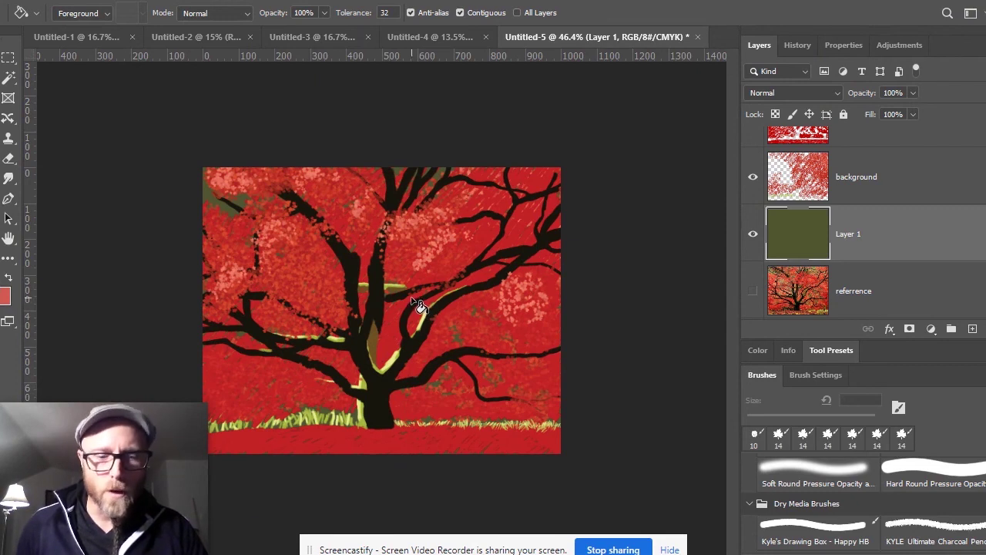
Return to the Brush and zoom out to review the whole tree
key("b")
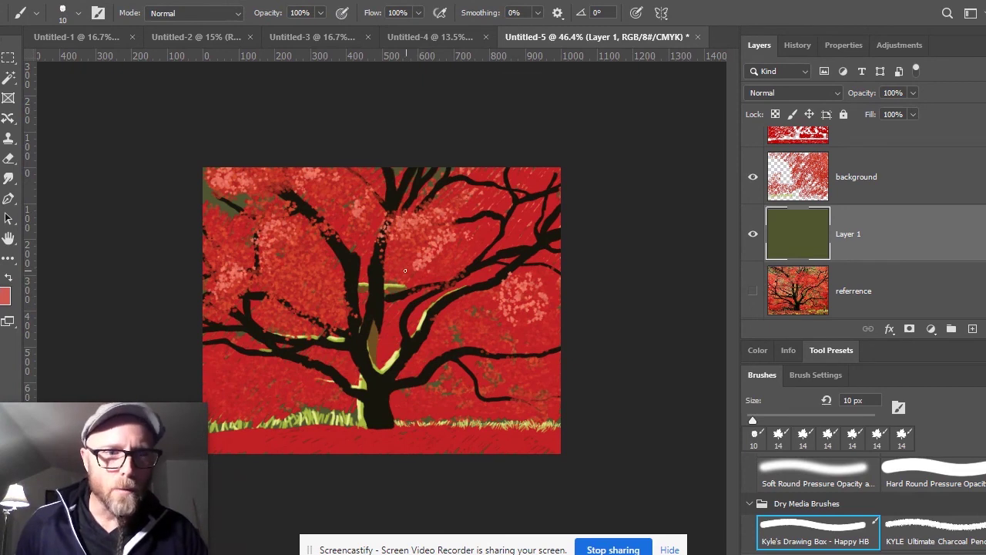
scroll(382, 269, "up", 3)
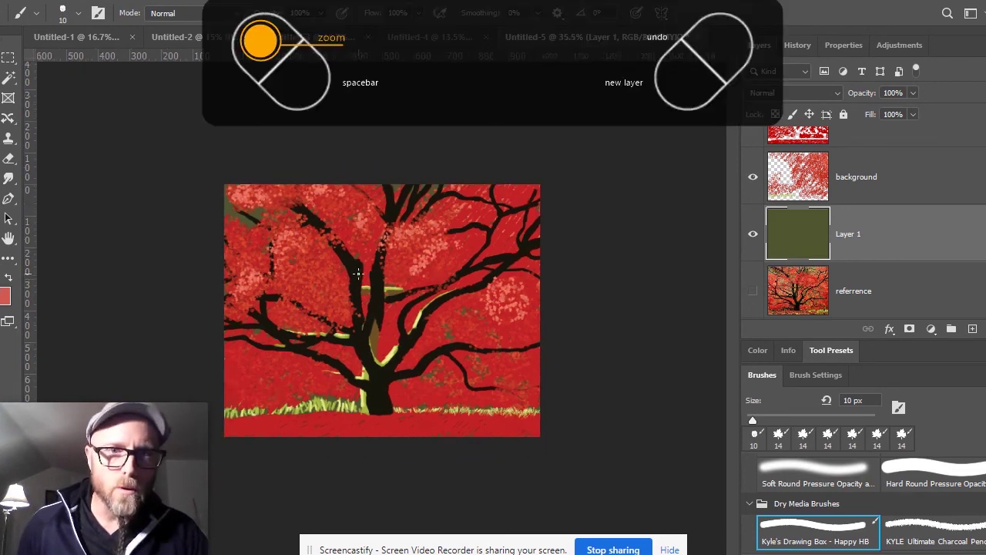
scroll(357, 273, "up", 1)
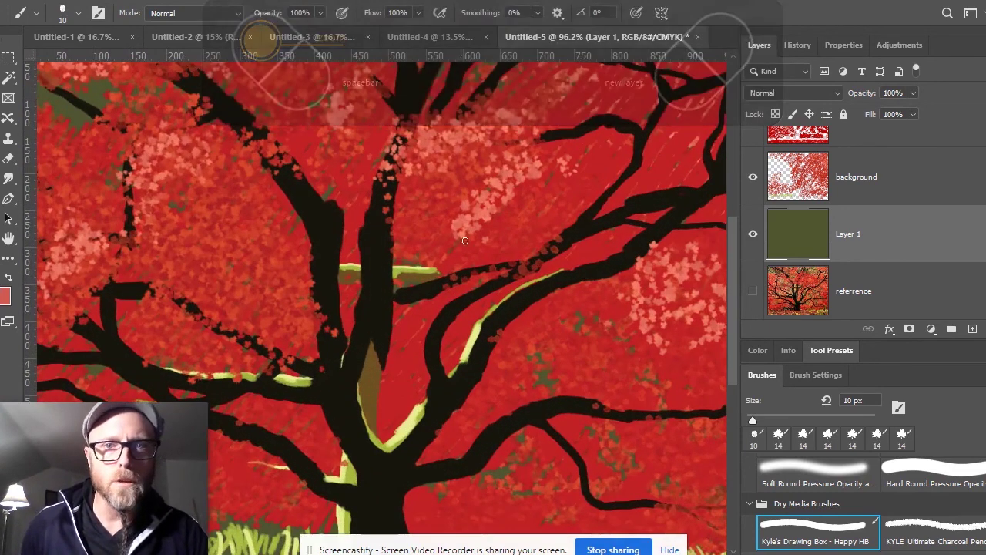
scroll(411, 299, "down", 4)
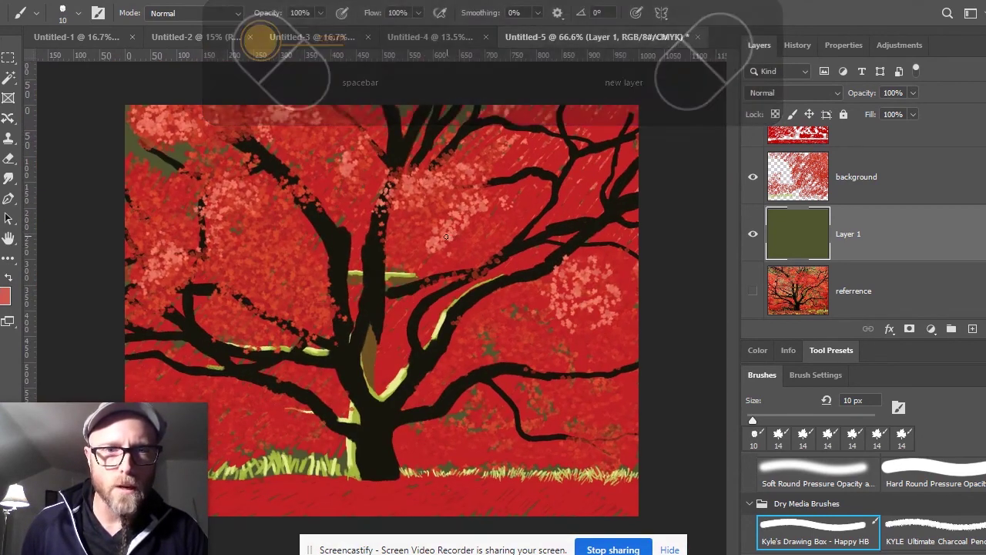
key("space")
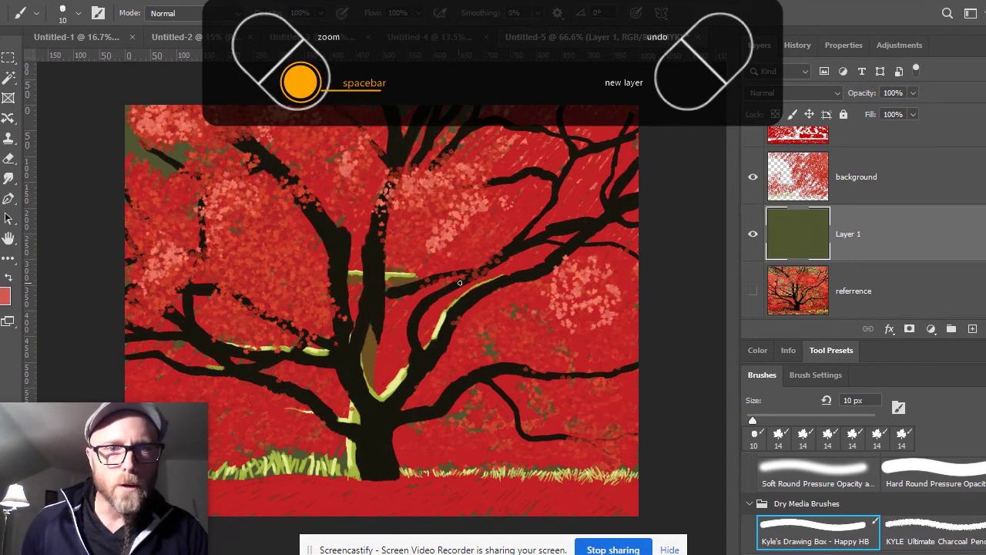
key("space")
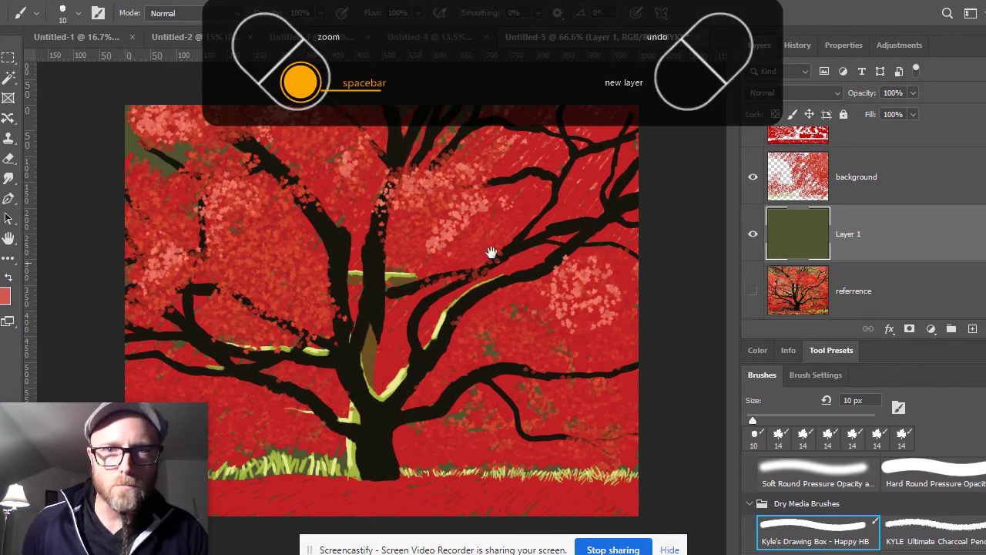
mouse_move(465, 252)
left_mouse_down()
mouse_move(508, 252)
mouse_move(455, 248)
mouse_move(469, 247)
mouse_move(466, 230)
left_mouse_up()
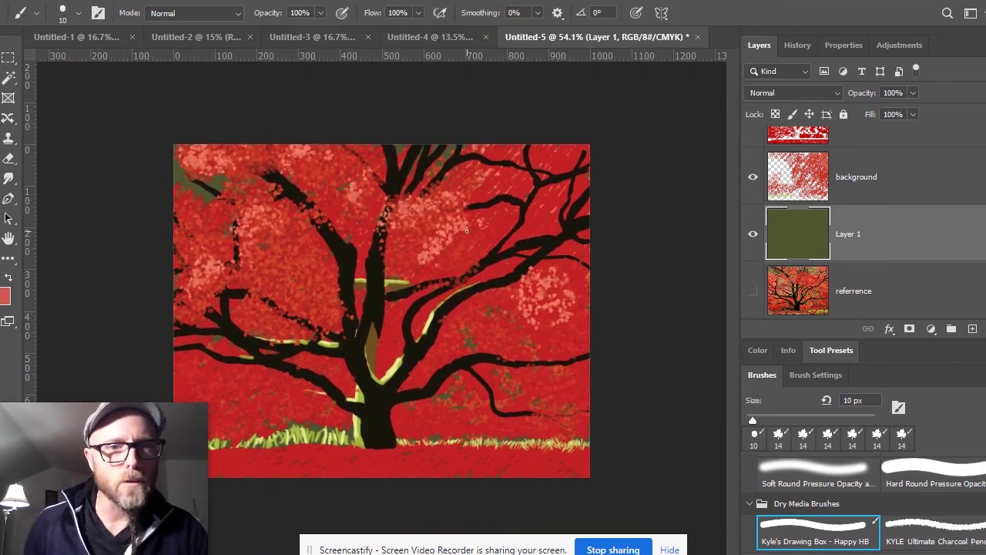